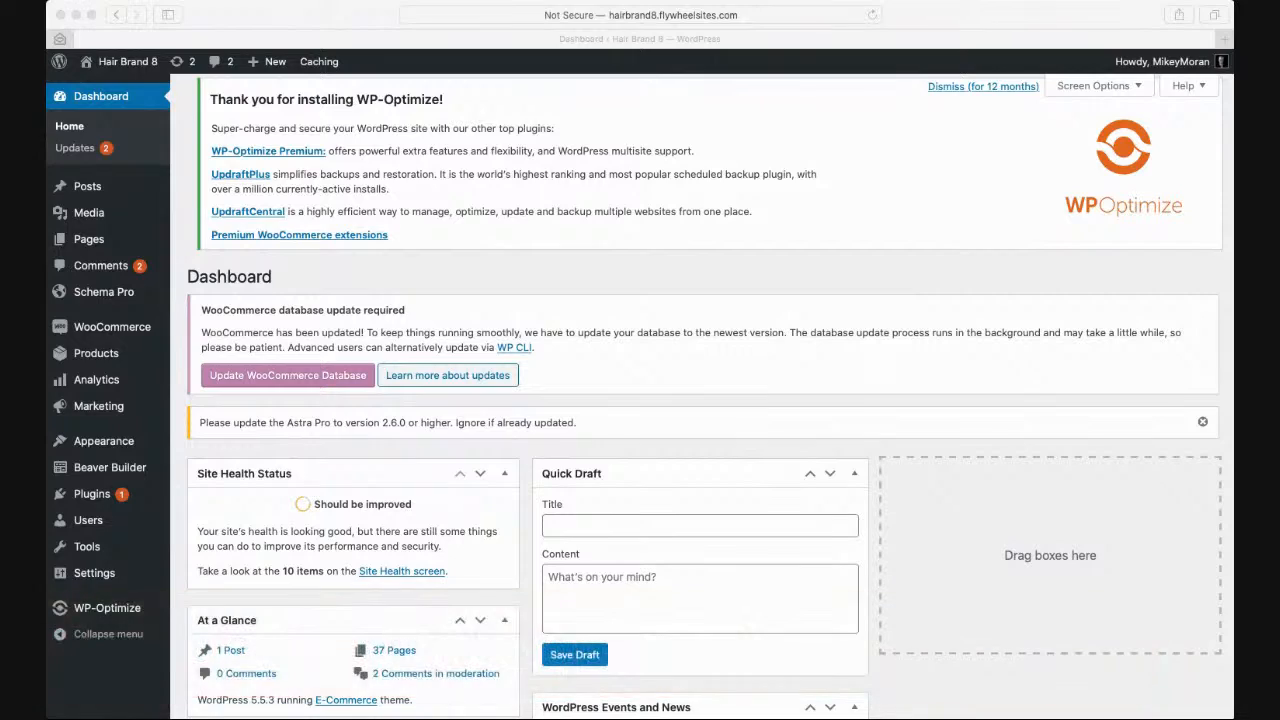
- Look over the dashboard home page and the site's admin sections
left_click(920, 21)
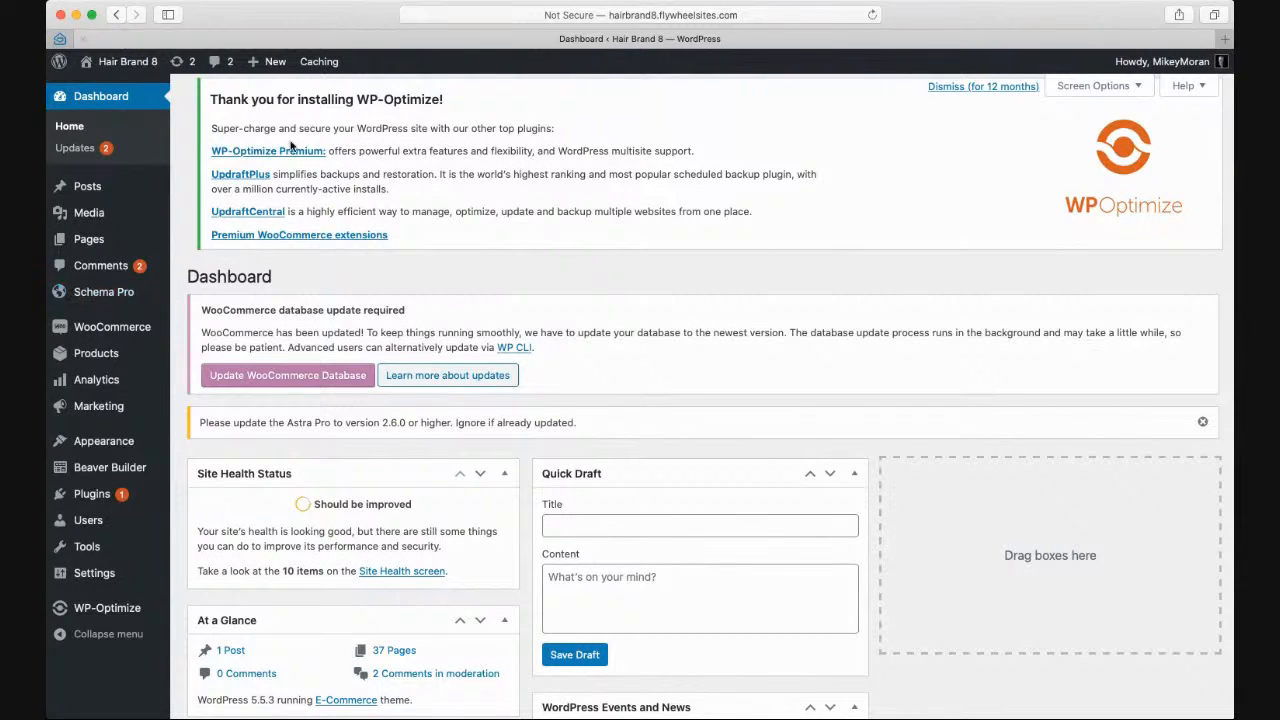
scroll(393, 229, "up", 2)
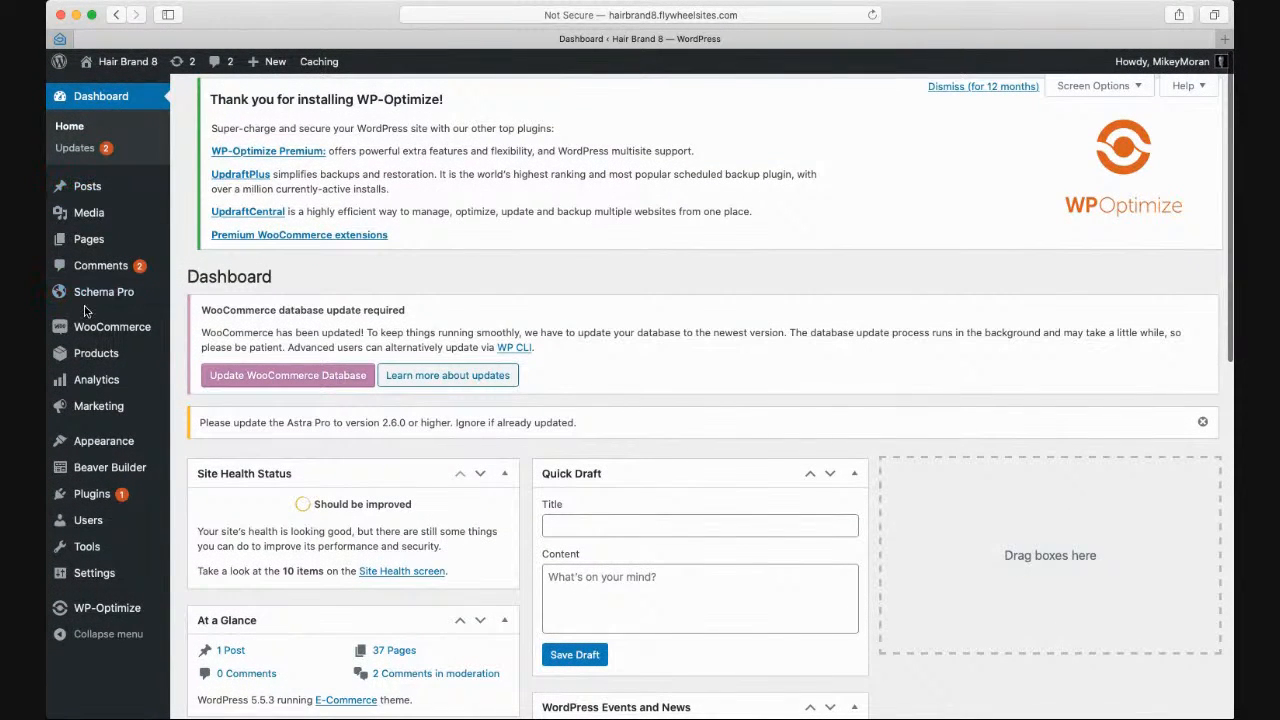
mouse_move(90, 518)
scroll(96, 517, "down", 2)
scroll(96, 516, "down", 1)
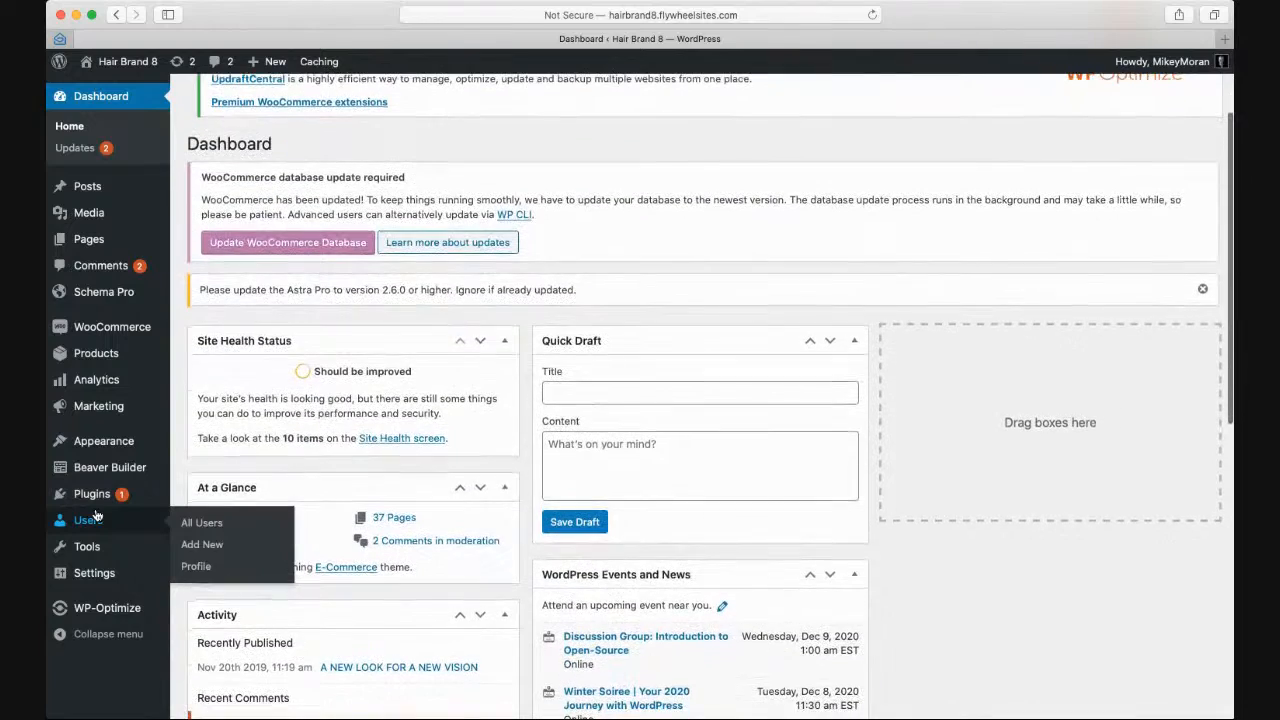
scroll(96, 516, "up", 3)
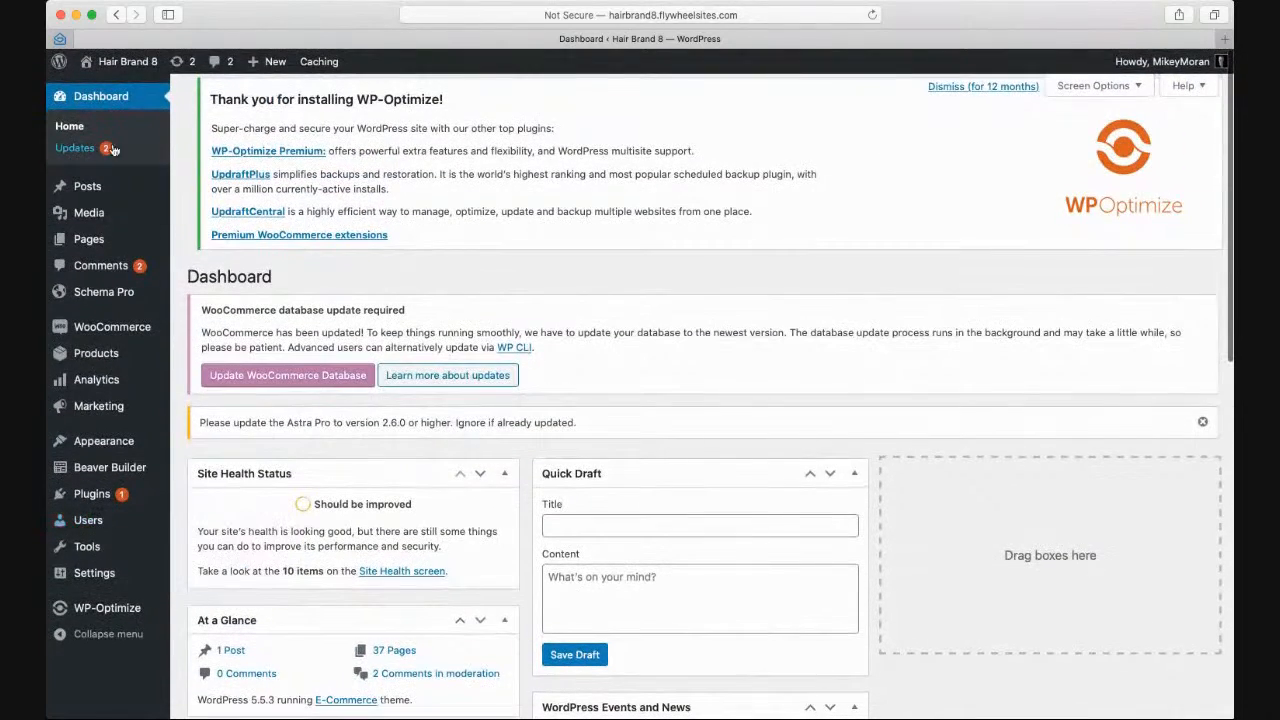
mouse_move(103, 398)
mouse_move(108, 195)
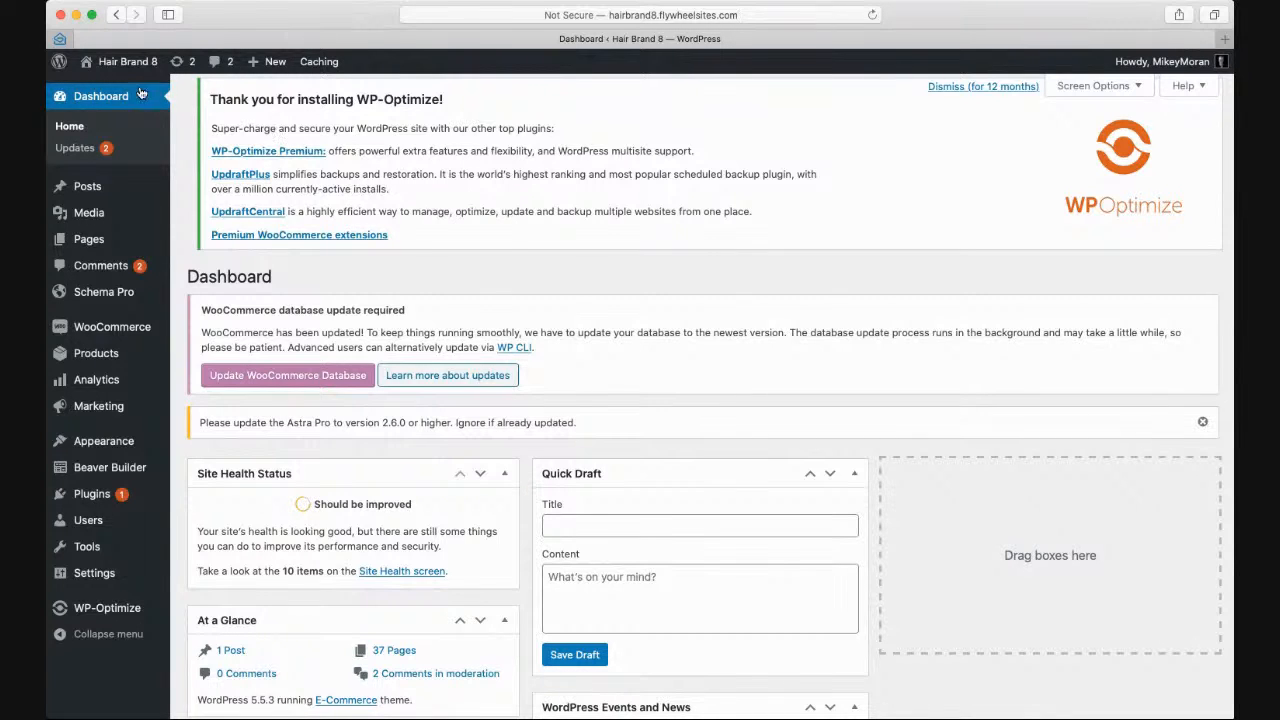
- View the post "A NEW LOOK FOR A NEW VISION" in the editor and return to the list of all posts
left_click(88, 190)
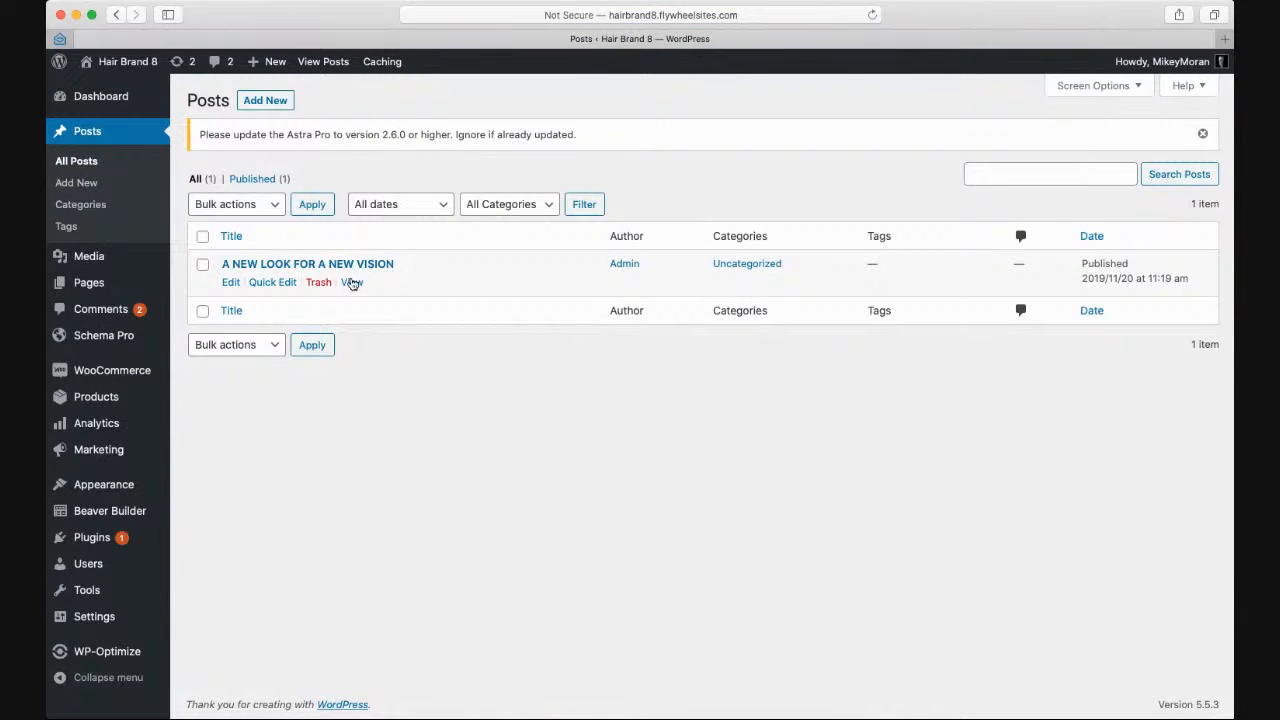
left_click(230, 283)
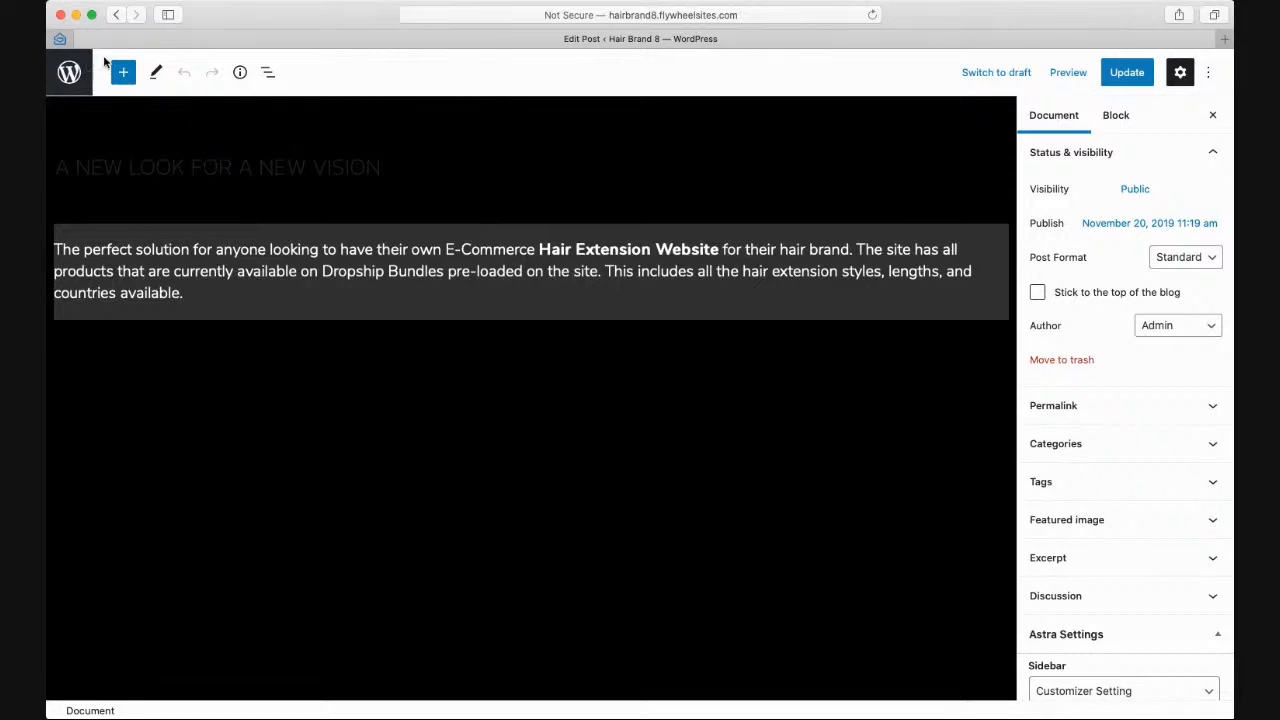
left_click(115, 15)
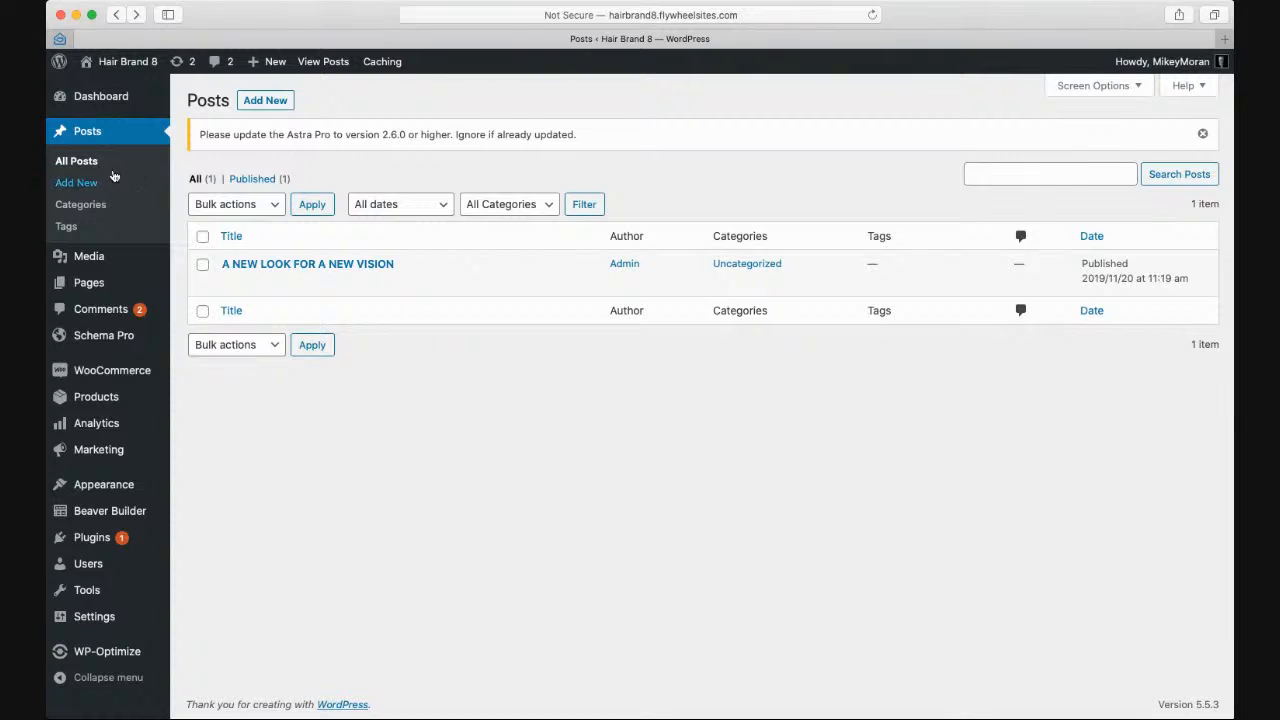
mouse_move(100, 250)
left_click(122, 133)
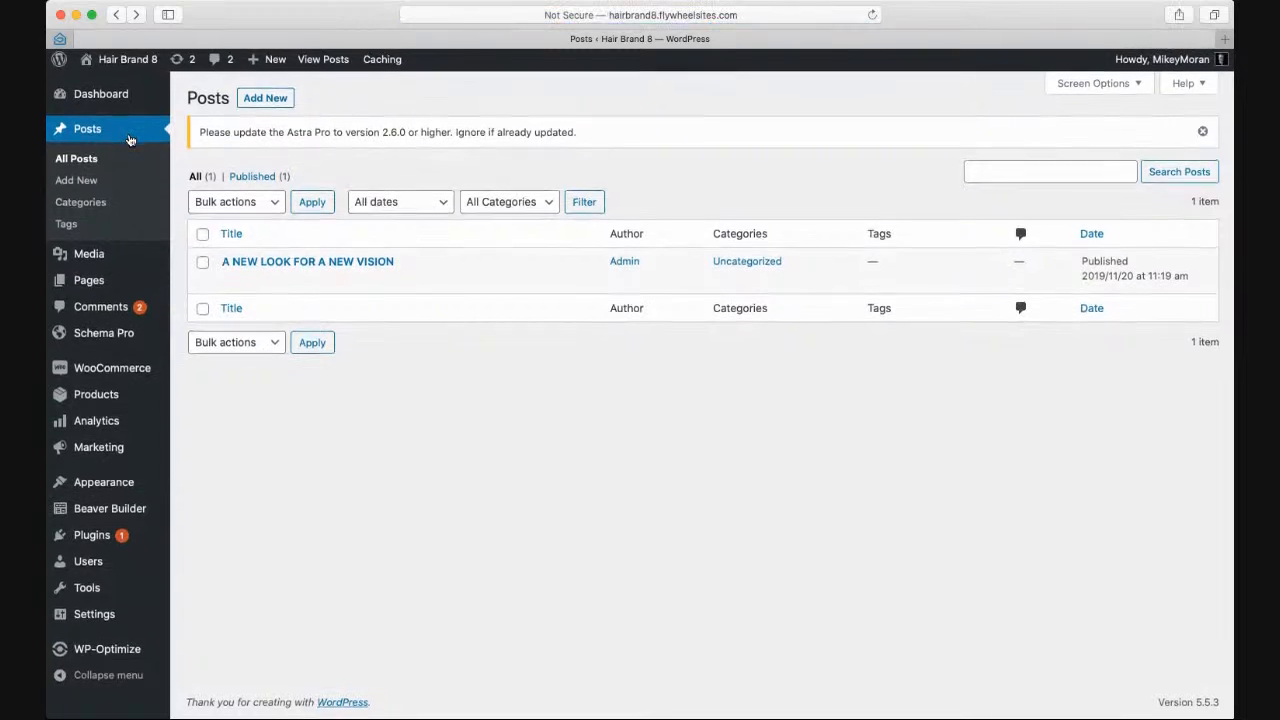
- Open the Media Library and browse through the uploaded product images
mouse_move(90, 261)
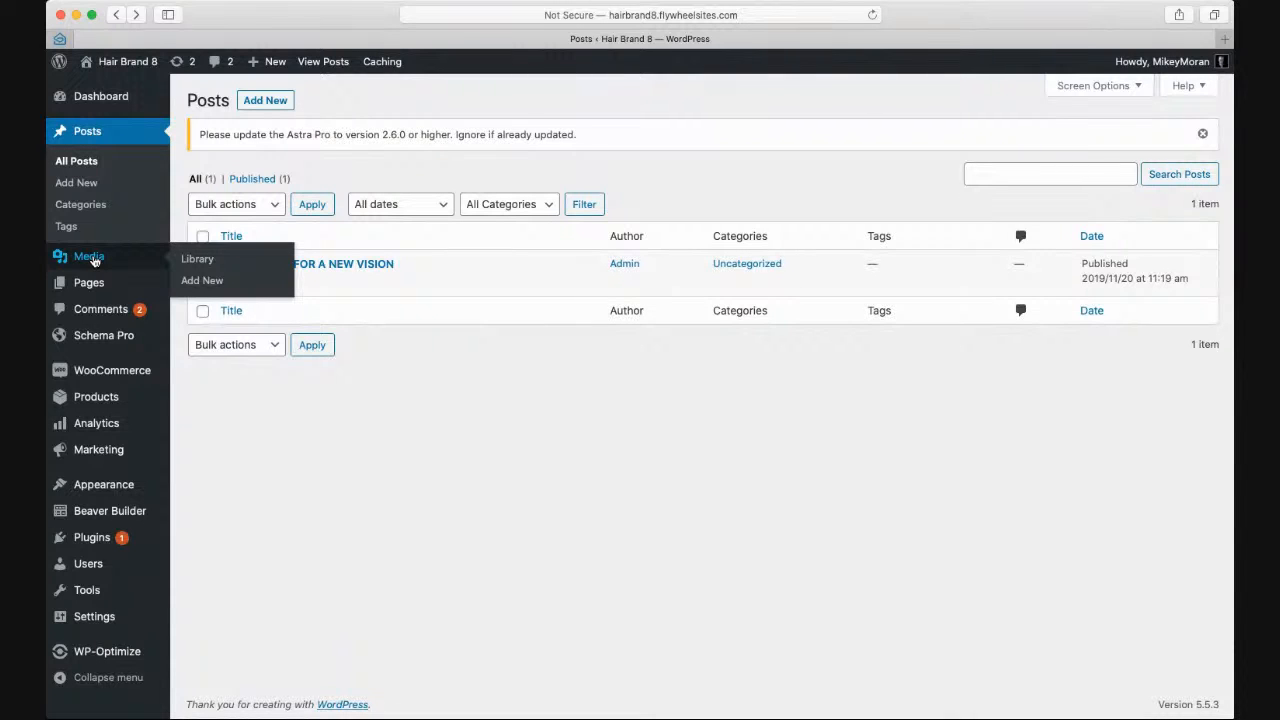
left_click(92, 259)
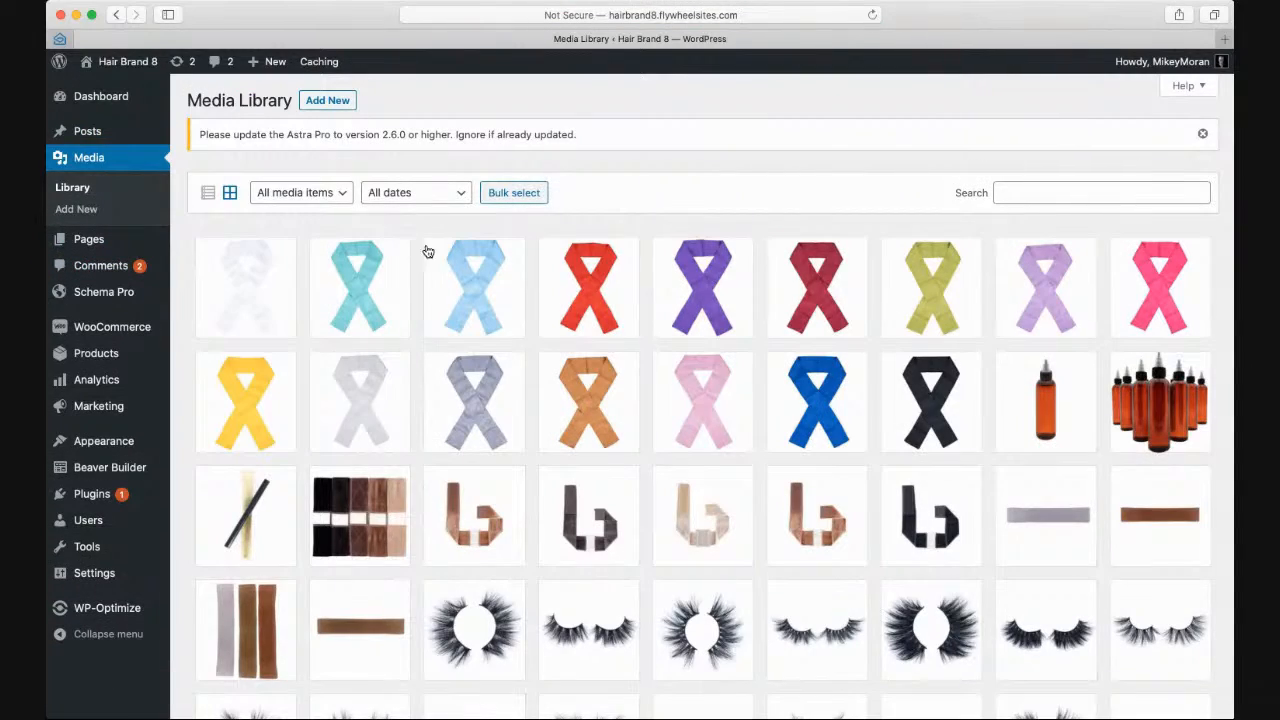
scroll(514, 328, "down", 10)
scroll(514, 328, "down", 3)
scroll(514, 328, "up", 5)
scroll(514, 328, "down", 3)
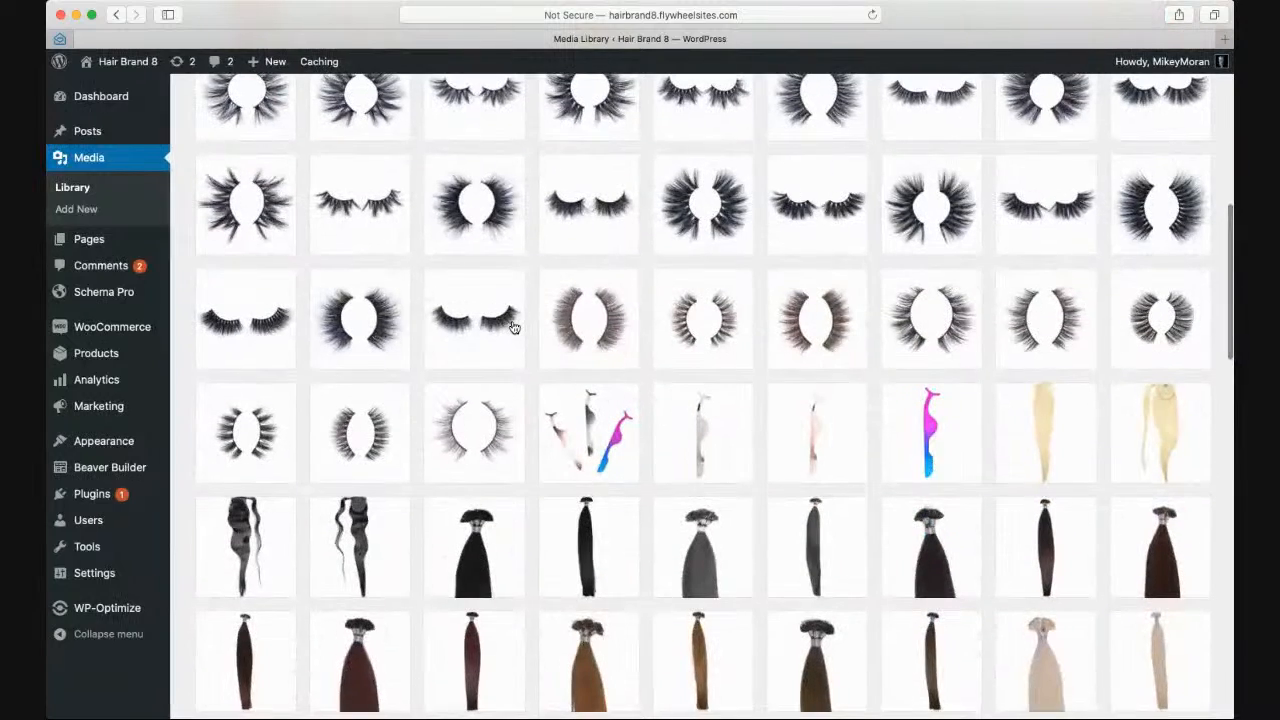
scroll(588, 343, "down", 2)
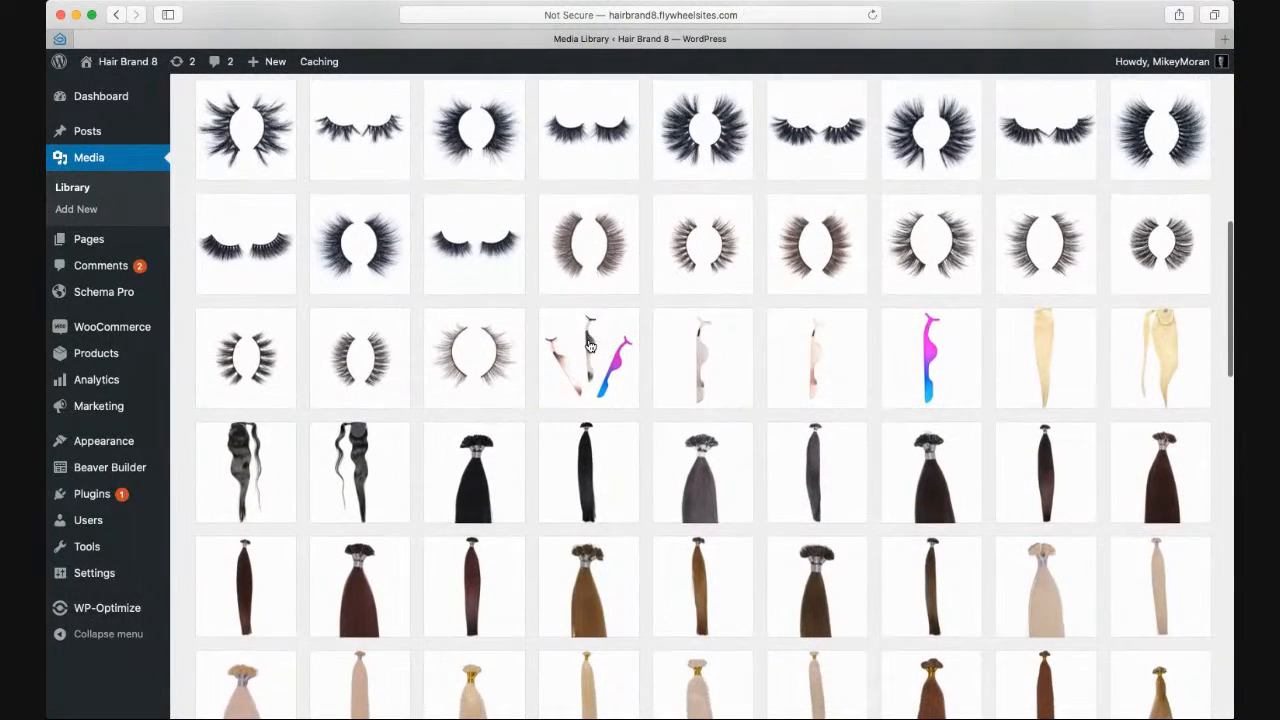
scroll(590, 346, "down", 1)
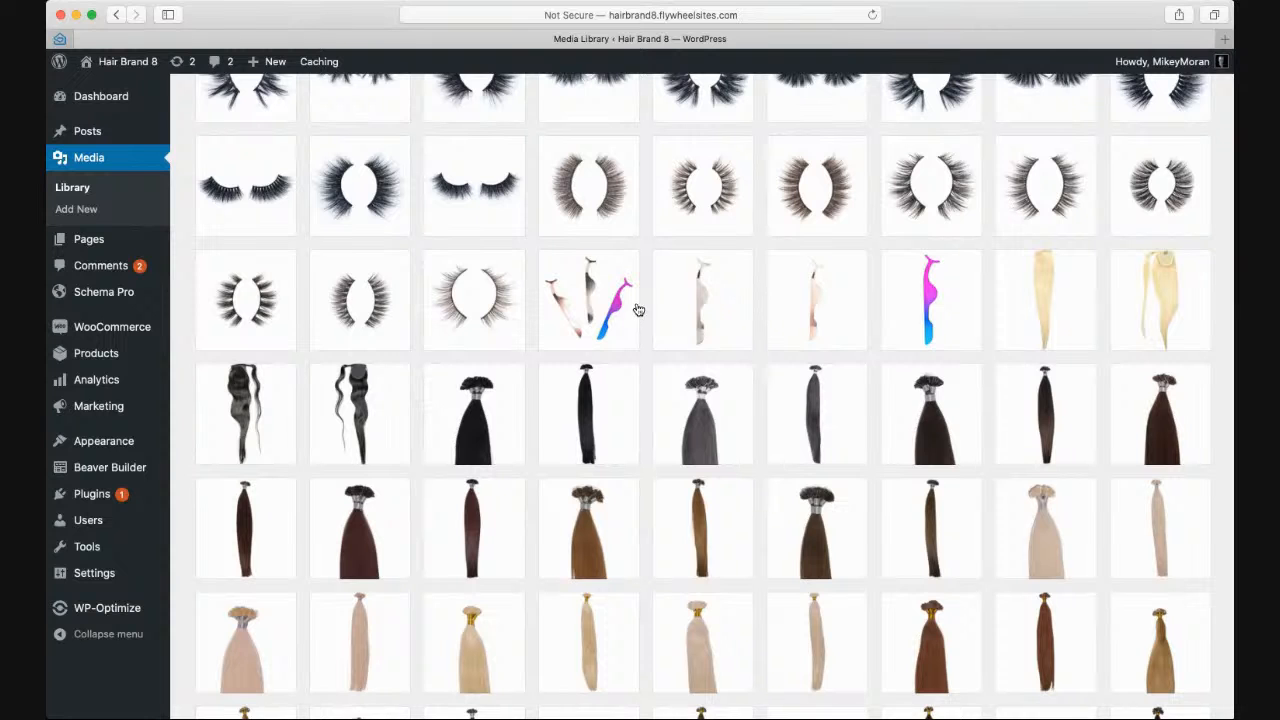
scroll(594, 309, "up", 10)
scroll(594, 309, "up", 5)
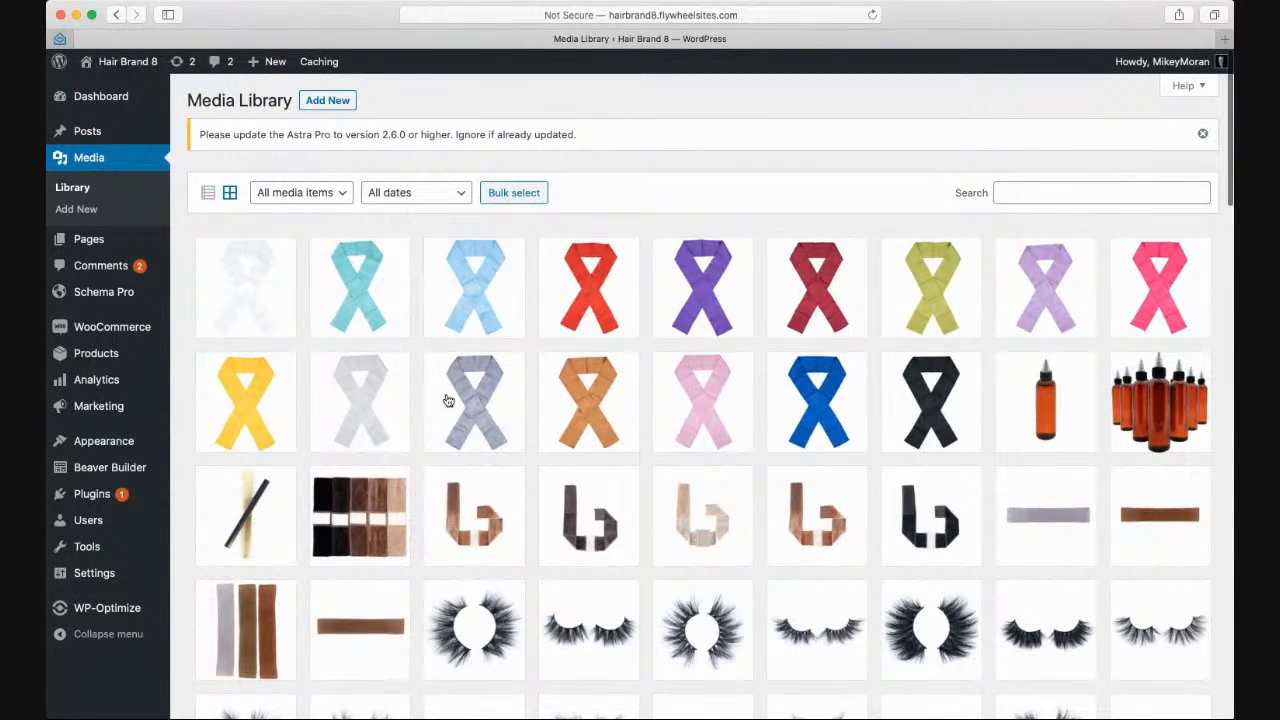
- View the tiffany blue edge scarf image through its file URL in a new browser tab, and close that tab and the attachment details
left_click(357, 275)
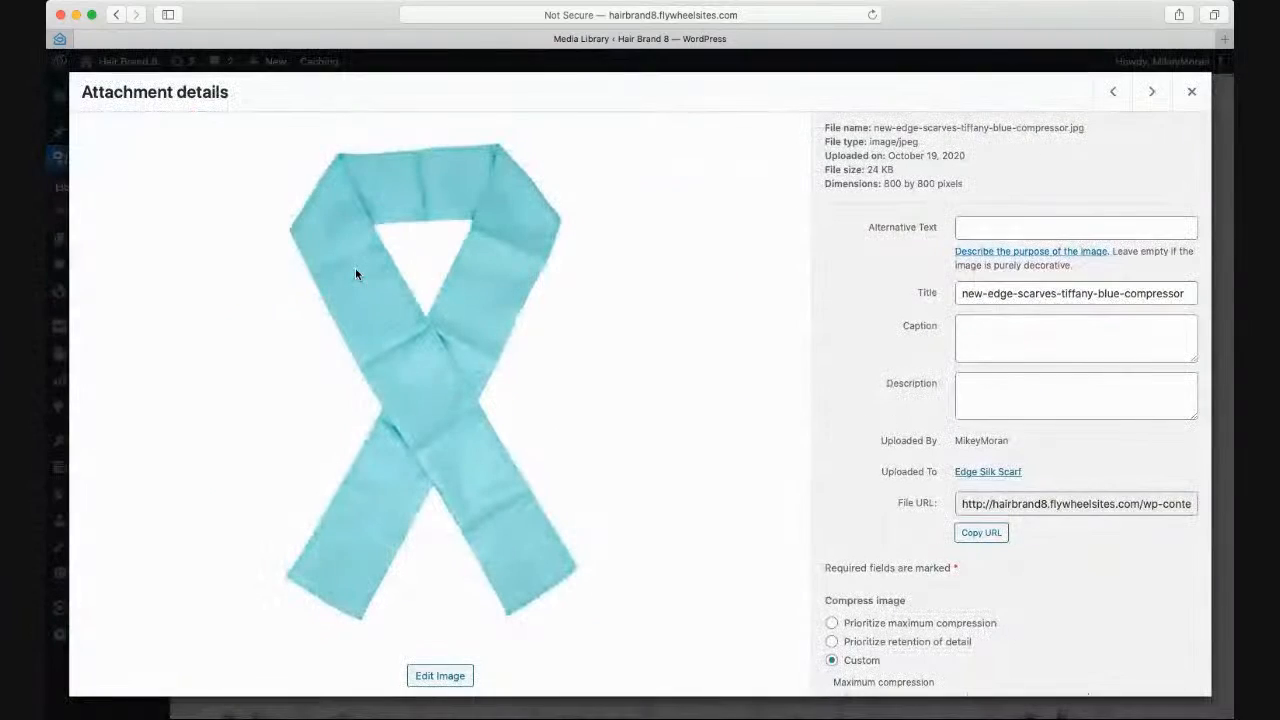
left_click(976, 504)
triple_click(976, 504)
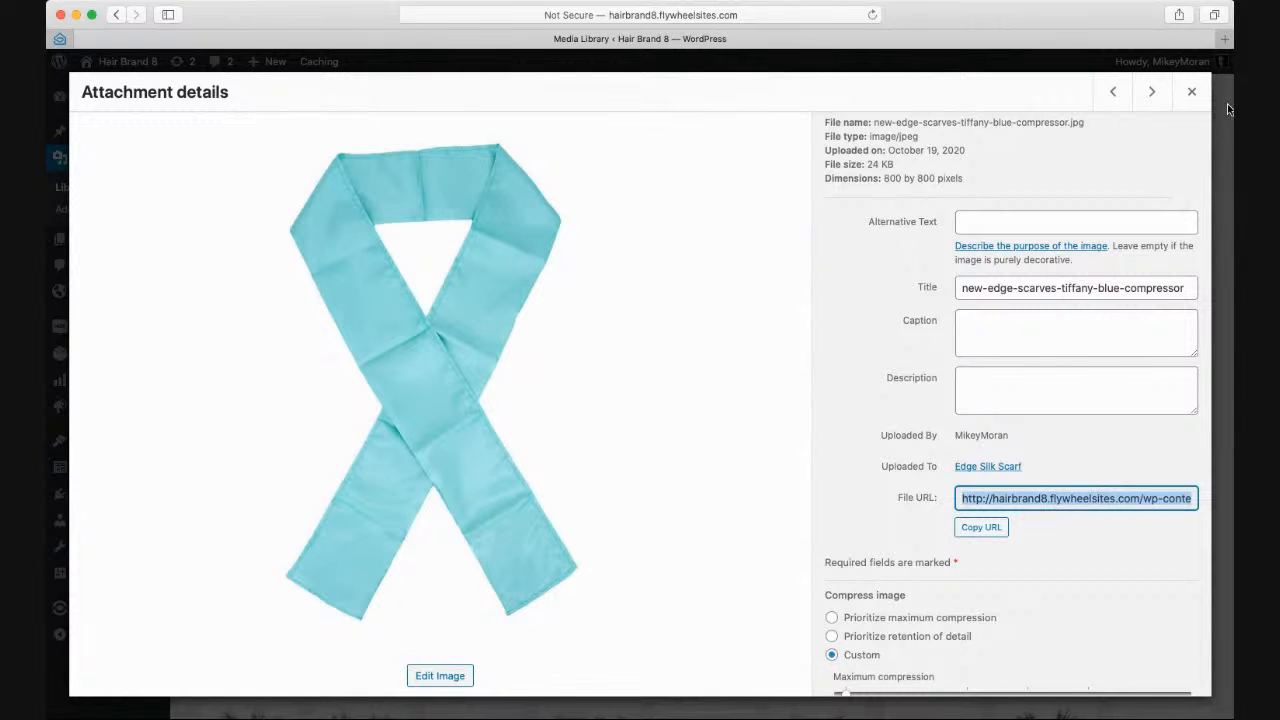
left_click(1224, 38)
key("super+v")
key("Return")
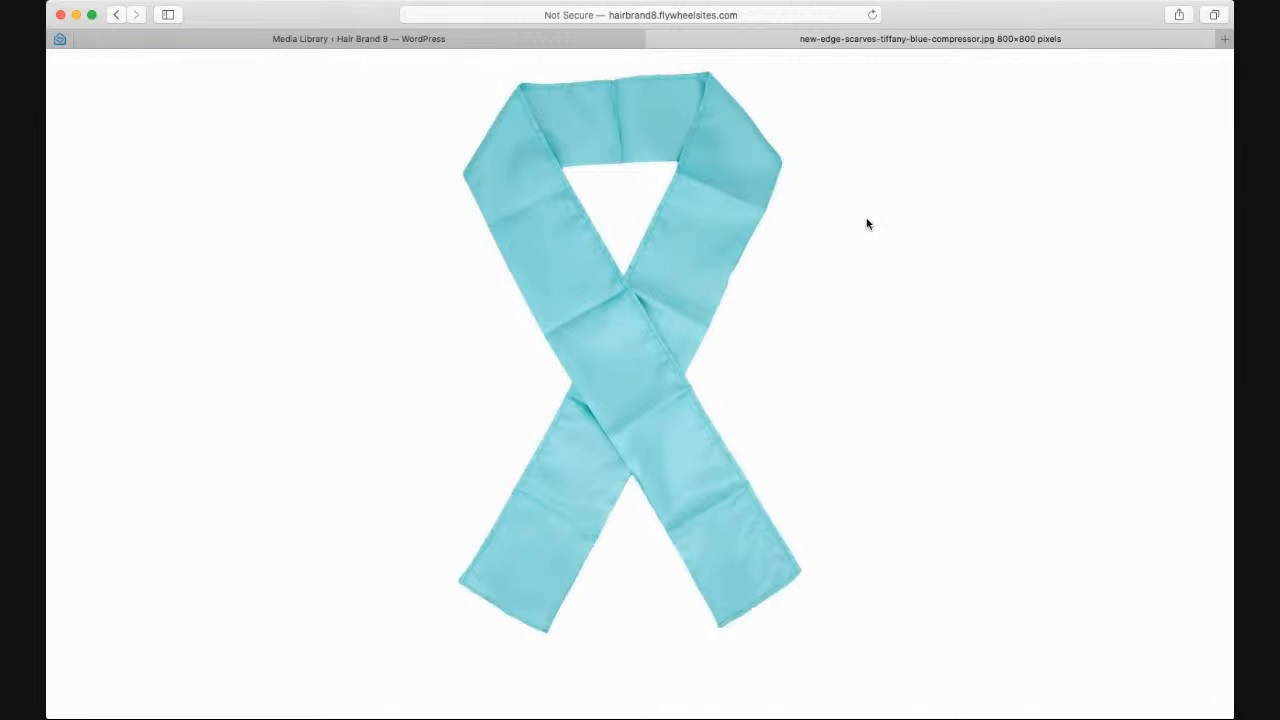
left_click(655, 40)
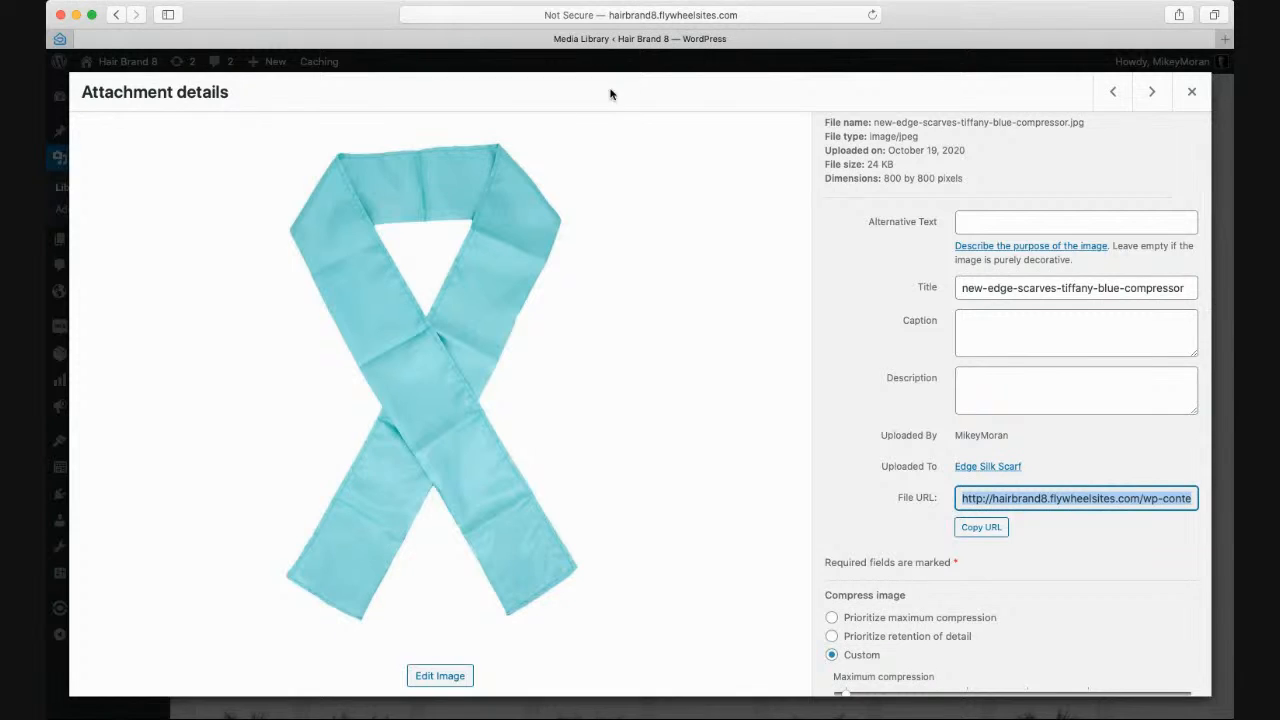
left_click(1193, 93)
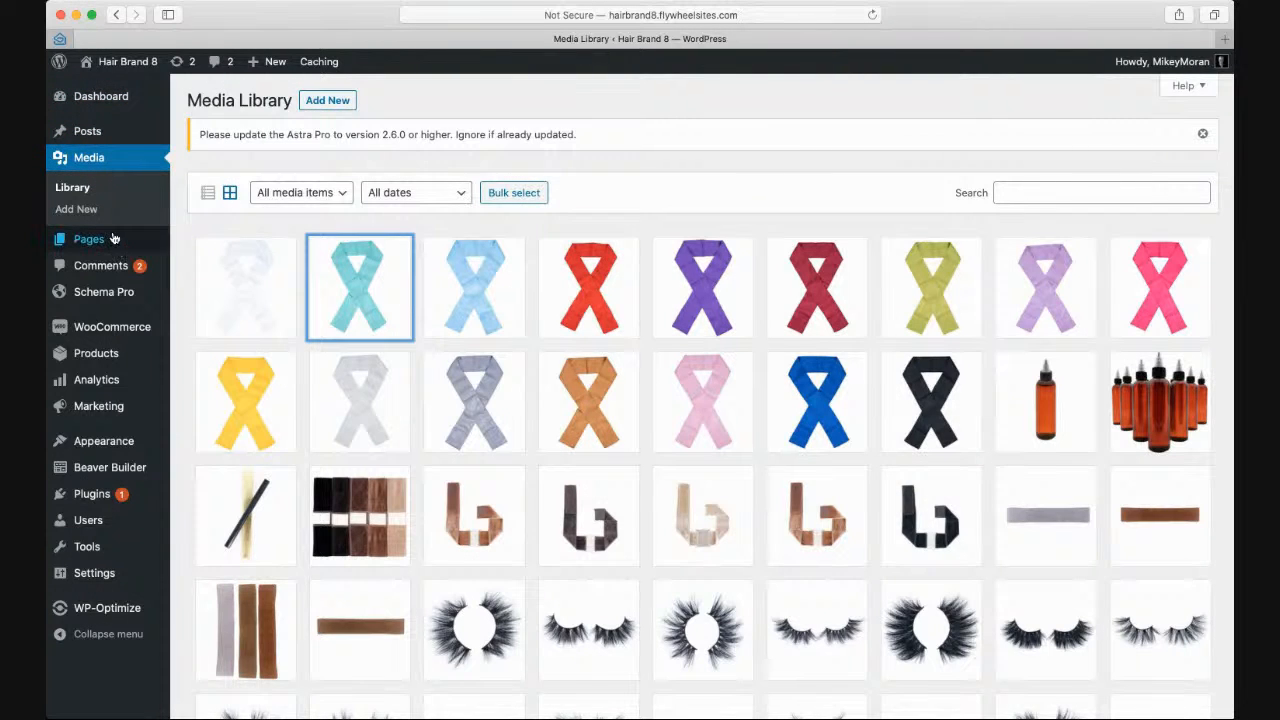
- Visit the live Hair Brand 8 site and view its Contact and About pages
scroll(90, 240, "down", 2)
mouse_move(97, 250)
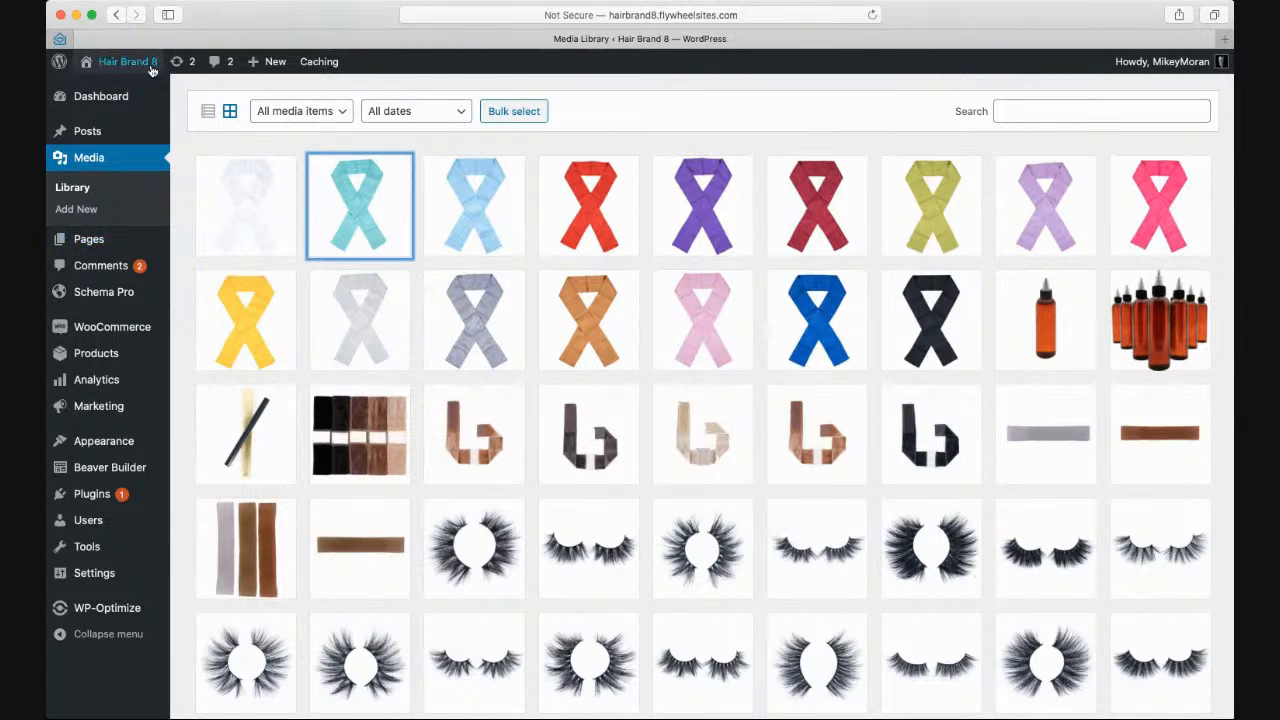
mouse_move(117, 65)
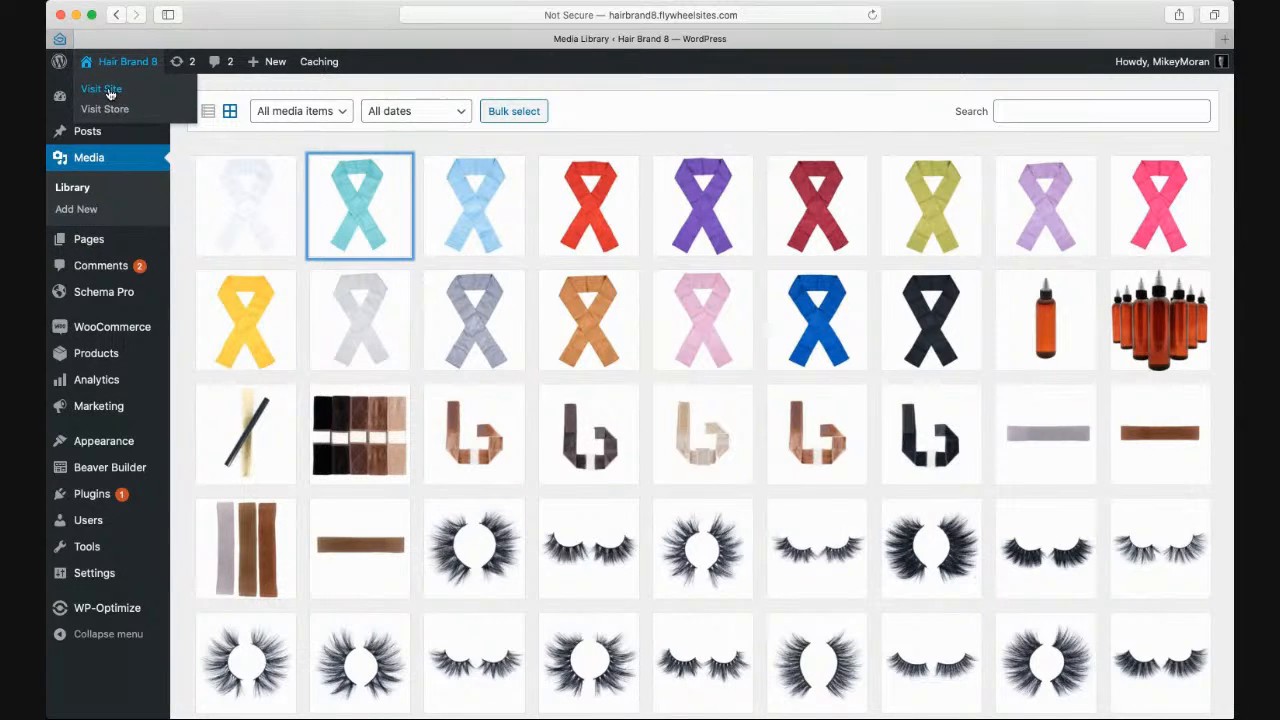
left_click(109, 90)
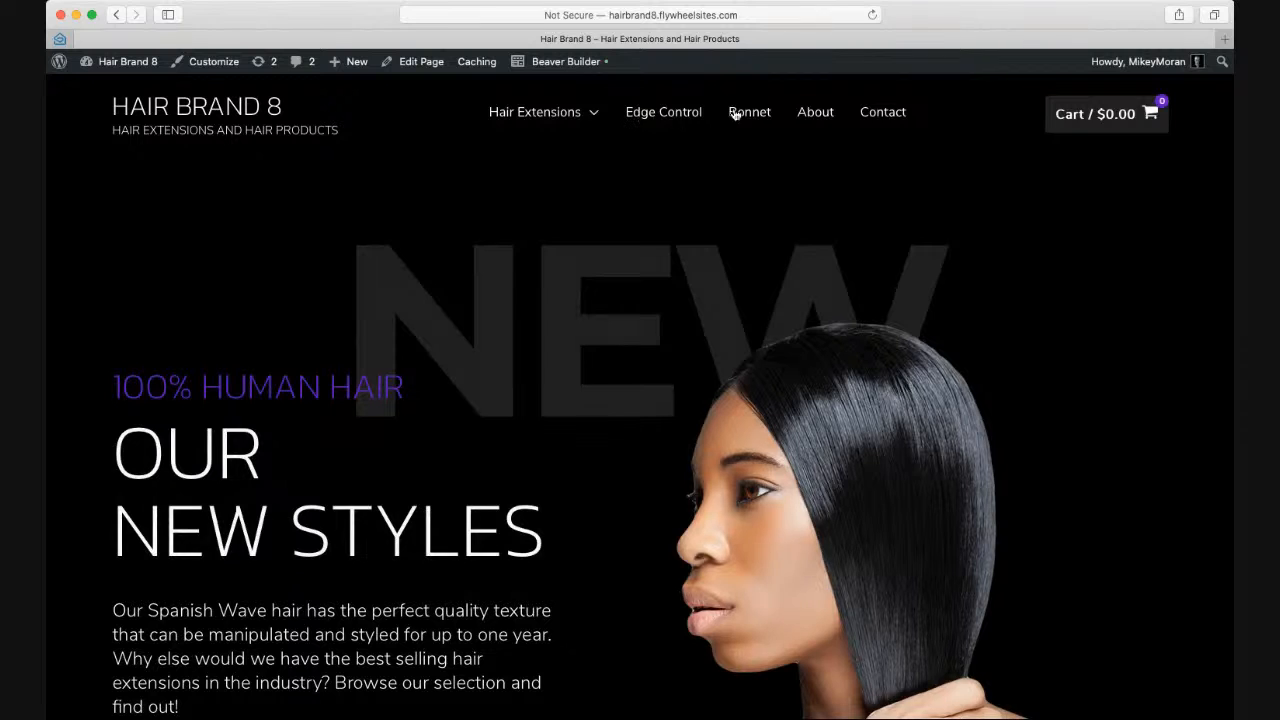
left_click(880, 115)
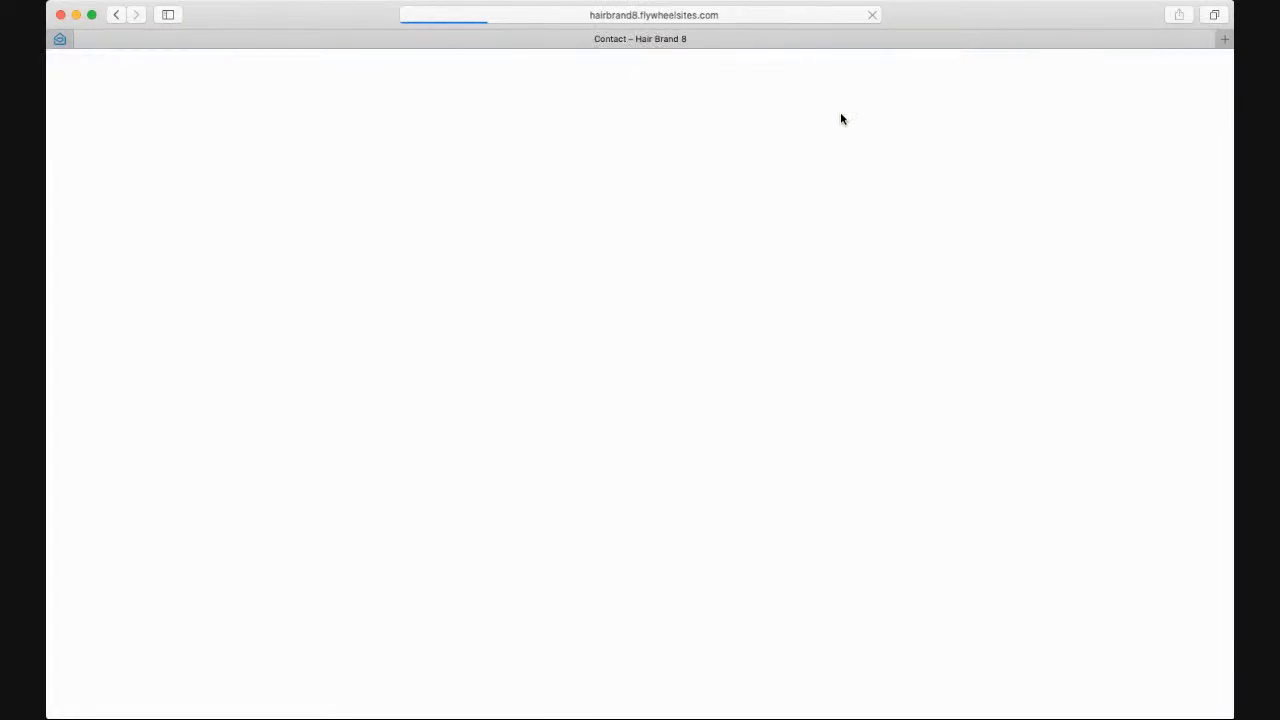
left_click(825, 117)
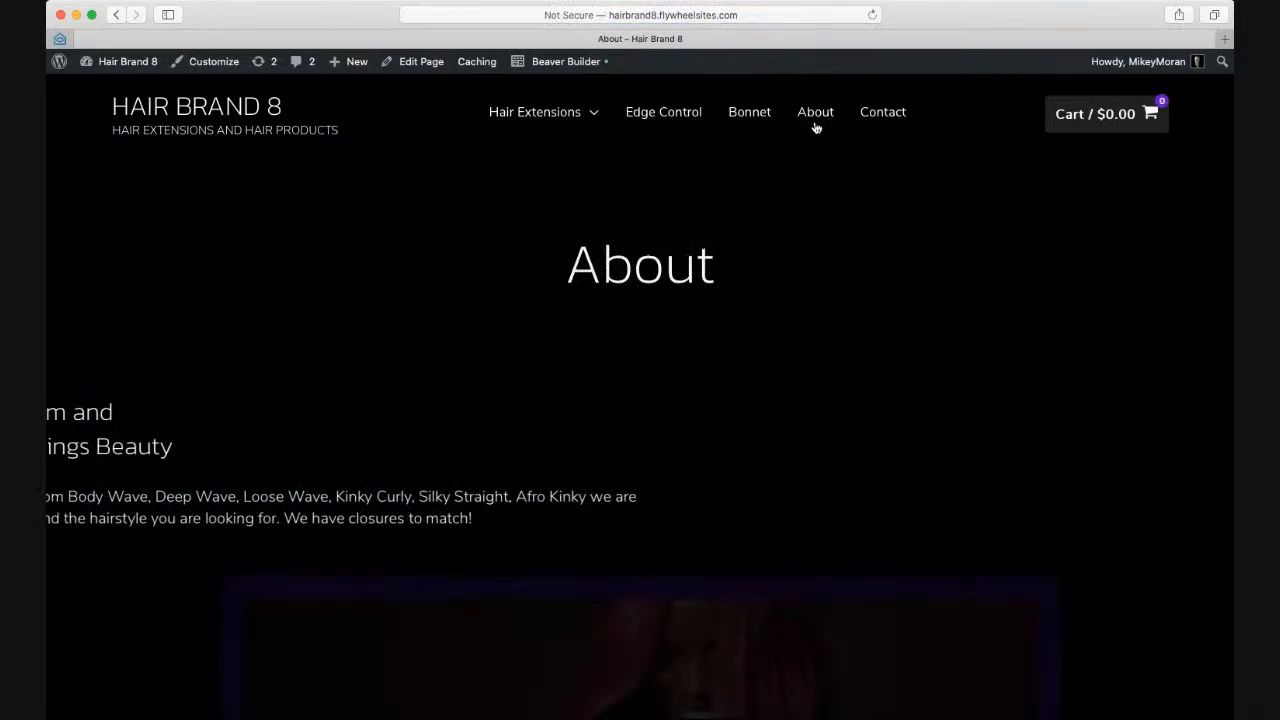
- Return to the site's dashboard and look through the list of all pages
mouse_move(120, 61)
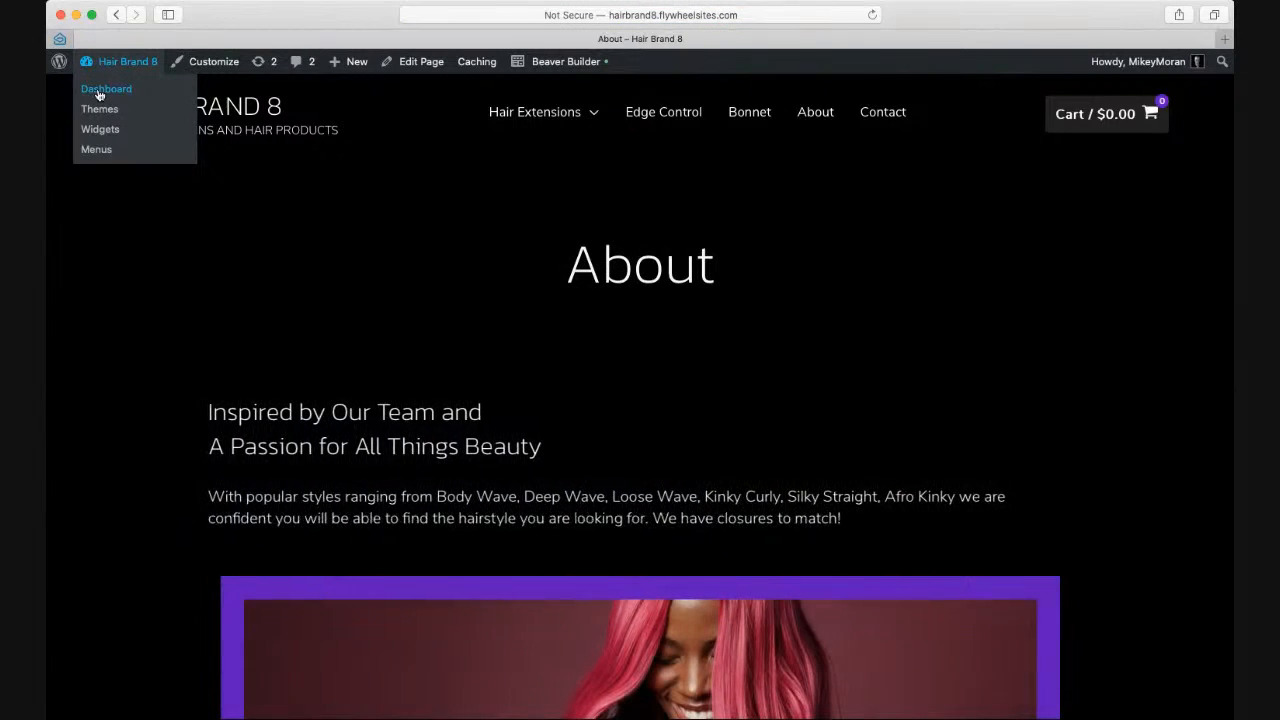
left_click(101, 92)
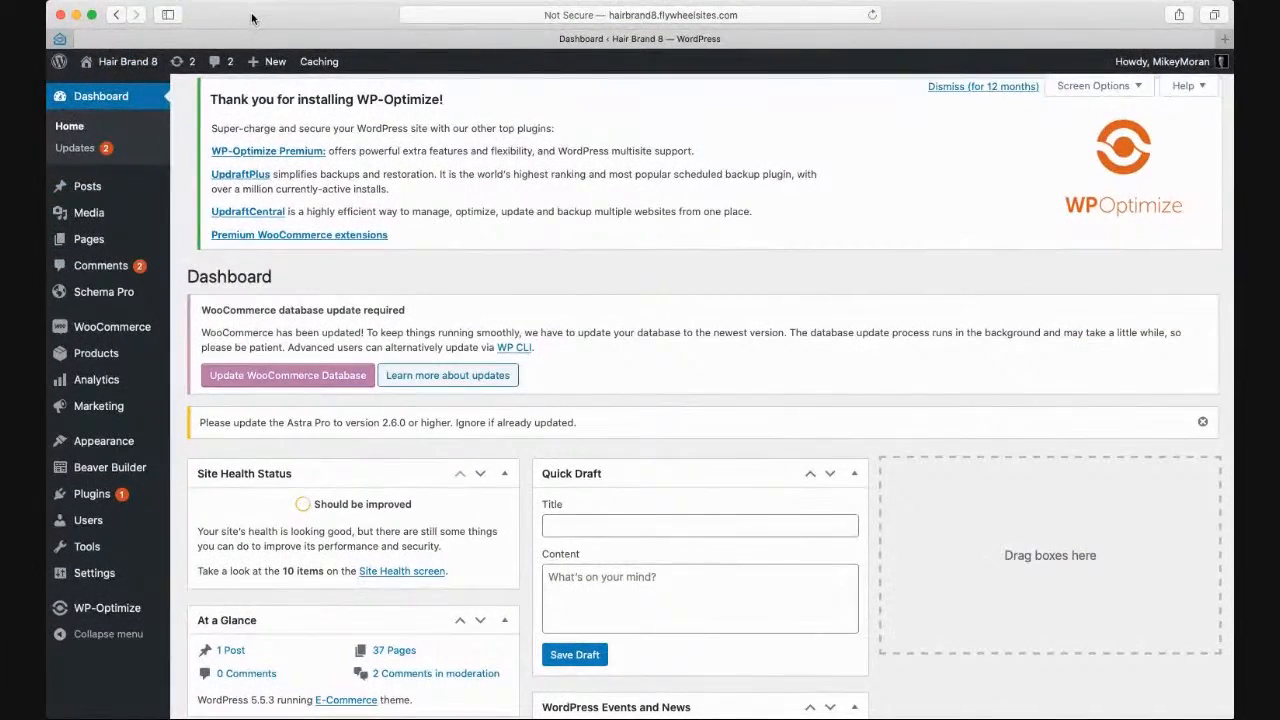
left_click(88, 238)
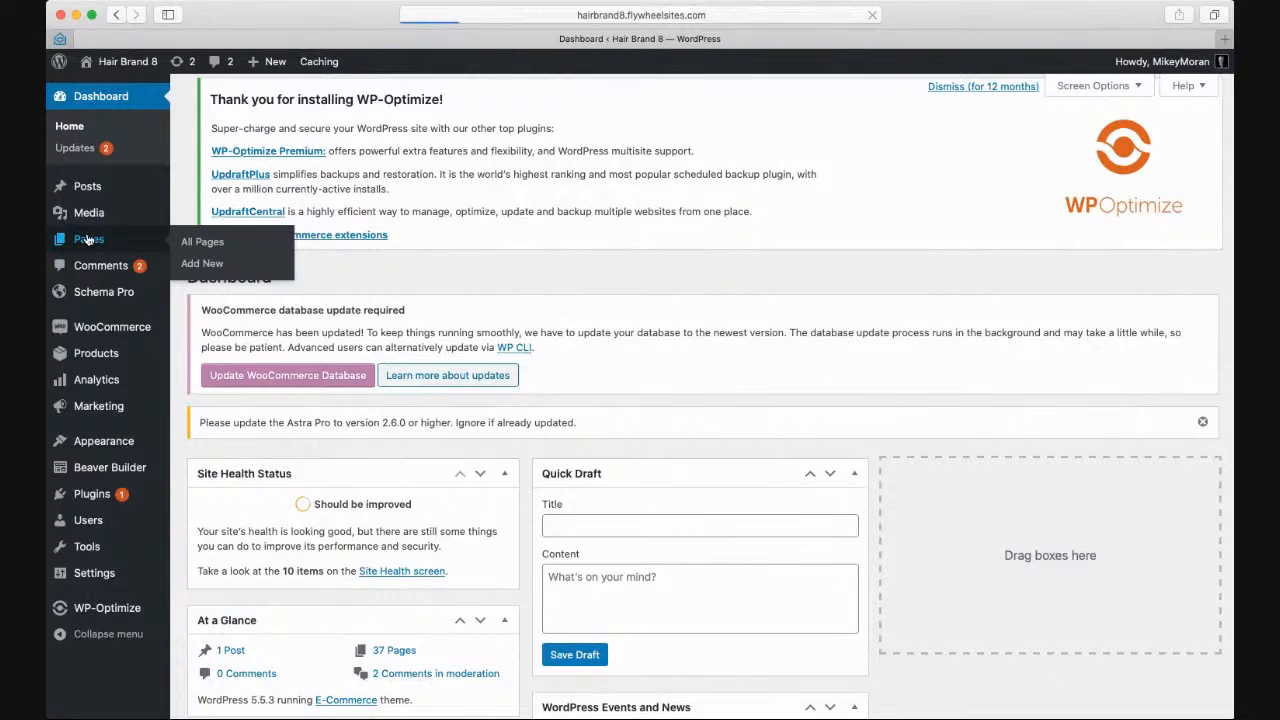
scroll(393, 281, "down", 3)
scroll(393, 280, "down", 5)
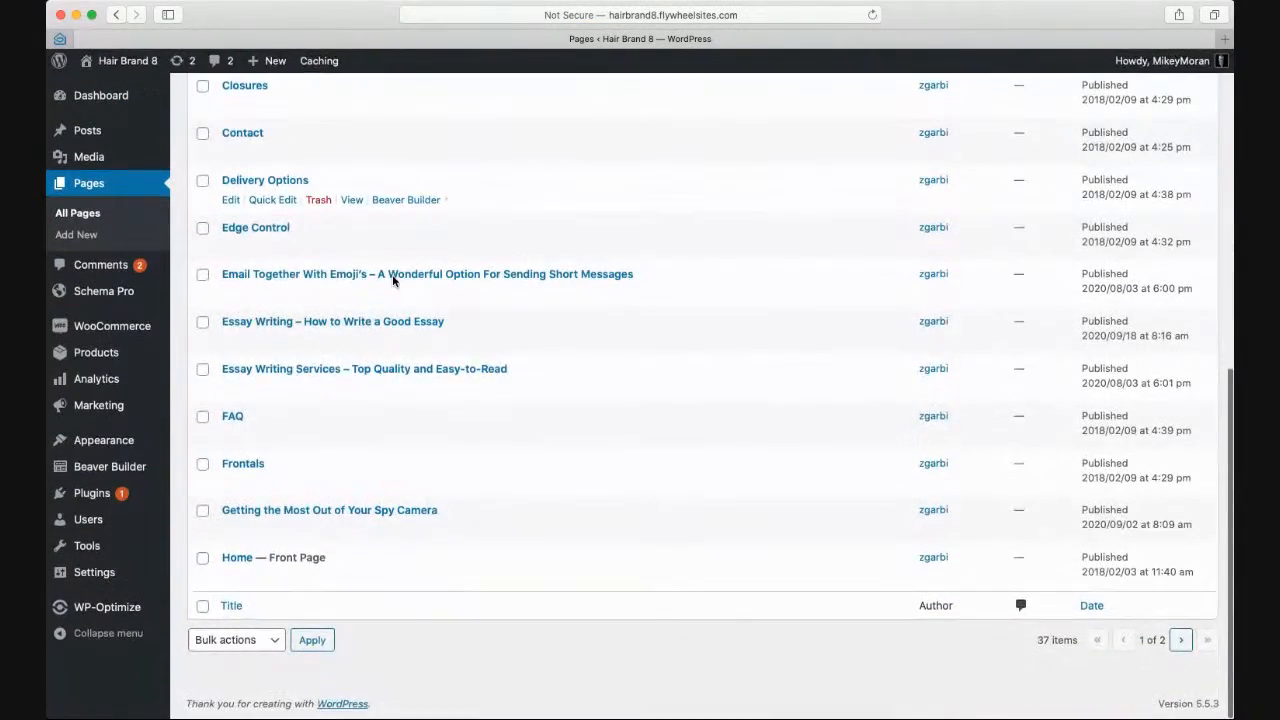
scroll(393, 281, "up", 8)
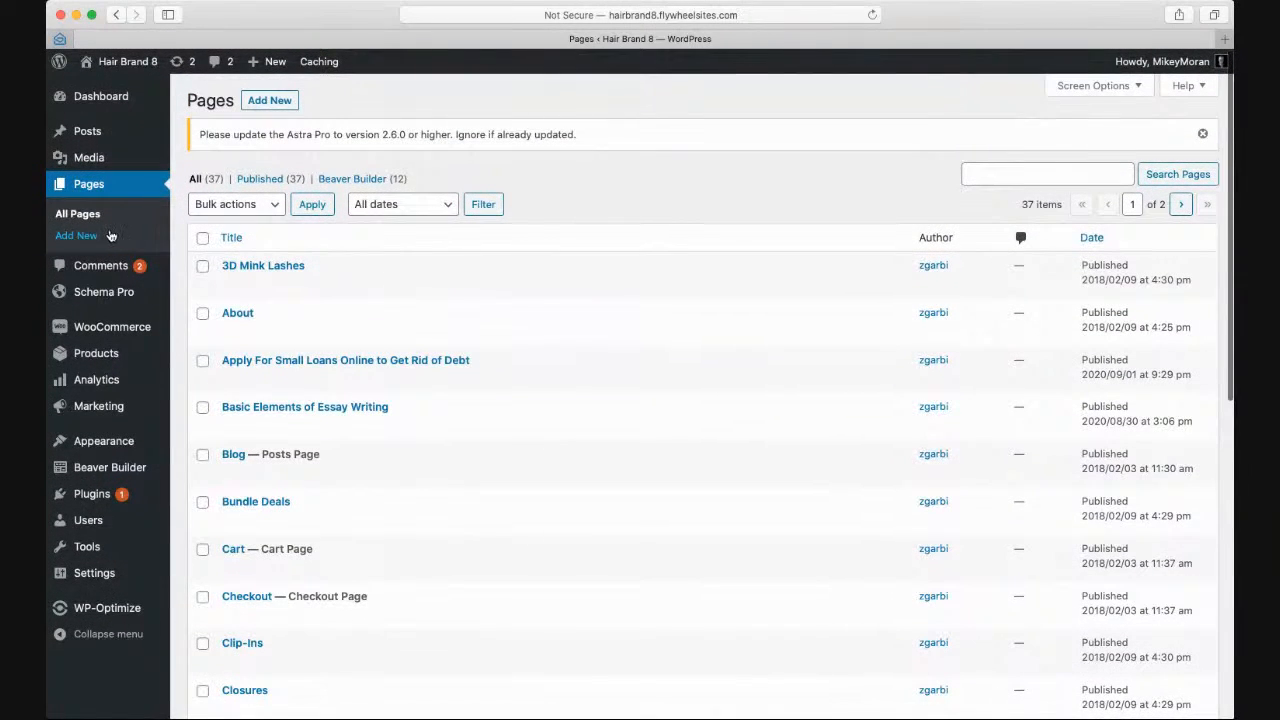
mouse_move(312, 287)
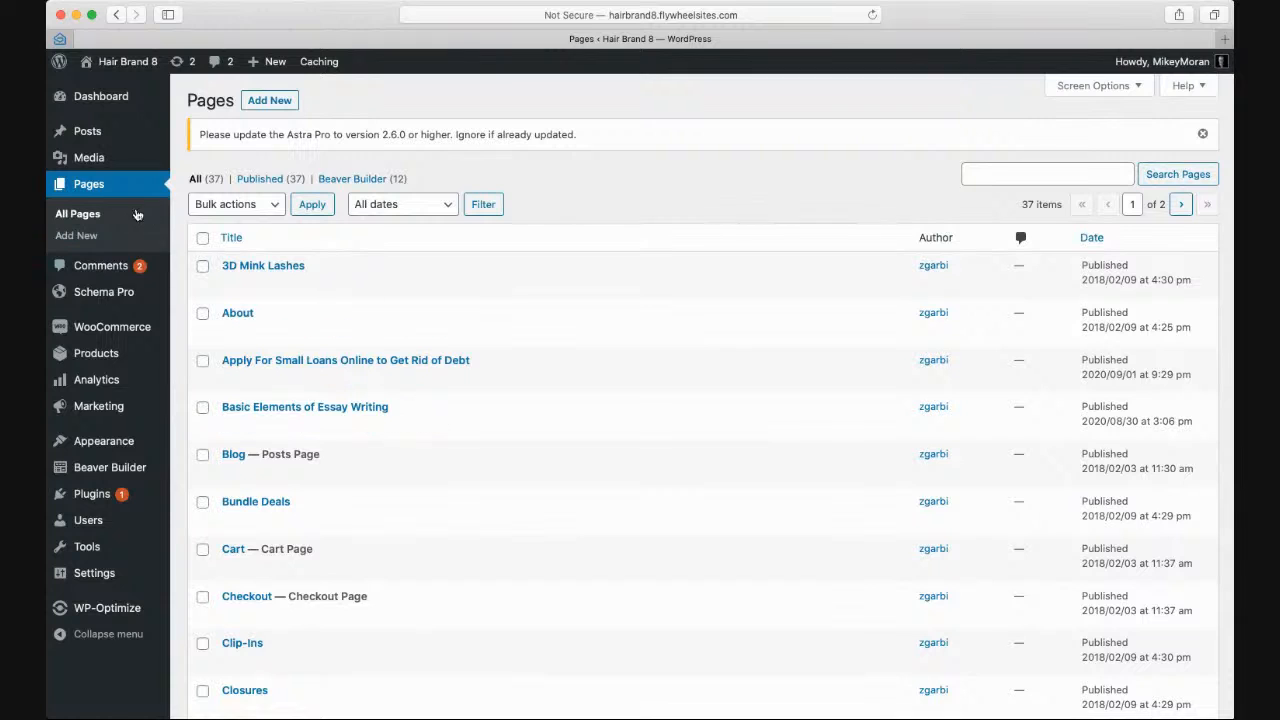
mouse_move(104, 409)
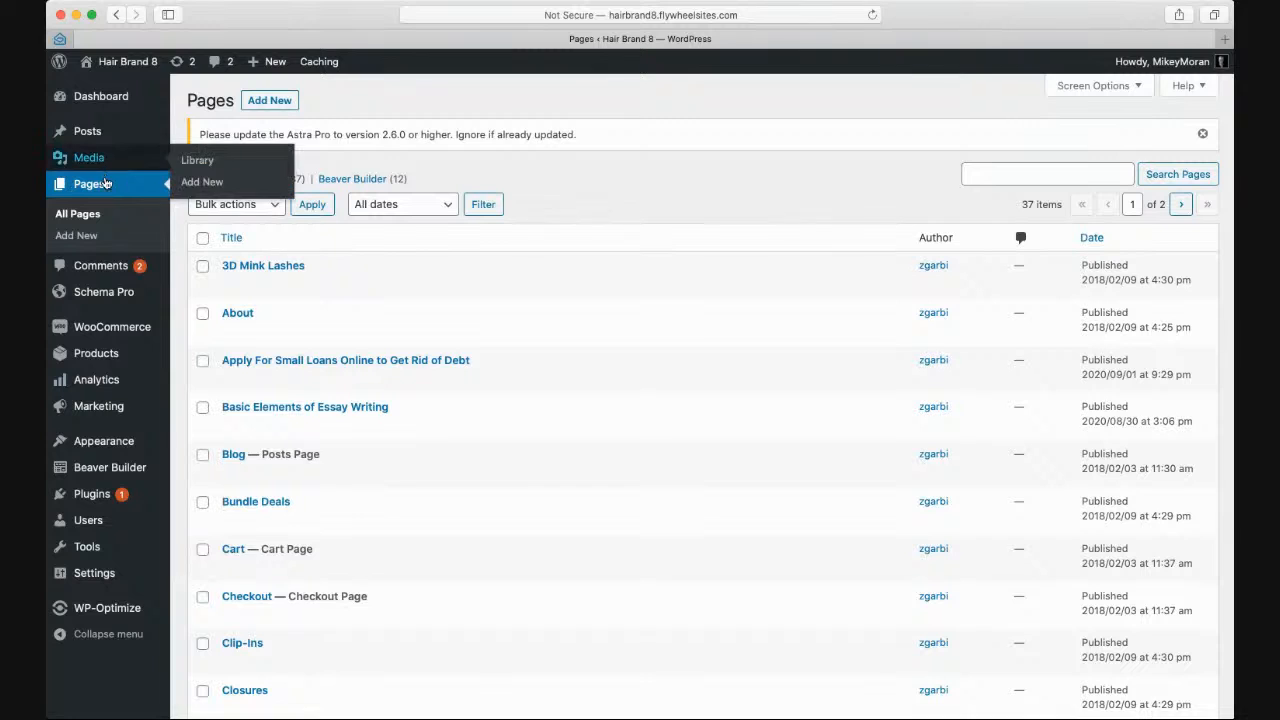
- Open the WooCommerce orders list and review the orders
mouse_move(76, 333)
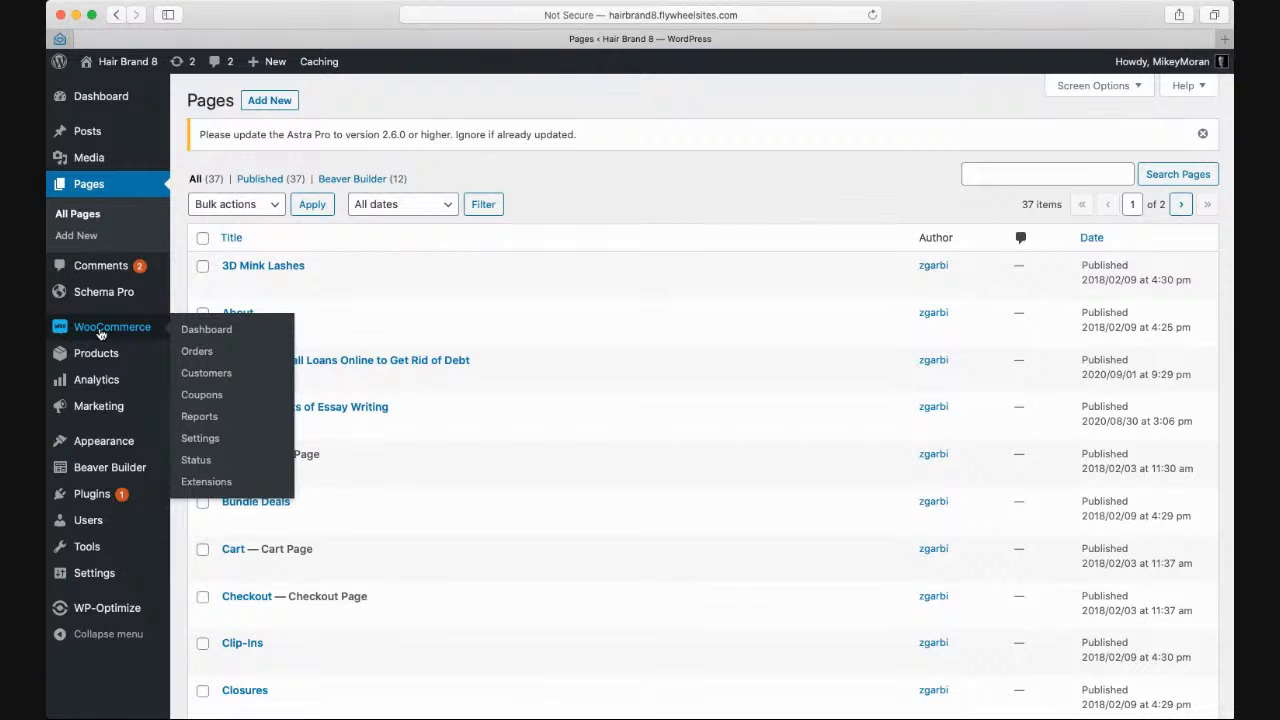
left_click(200, 354)
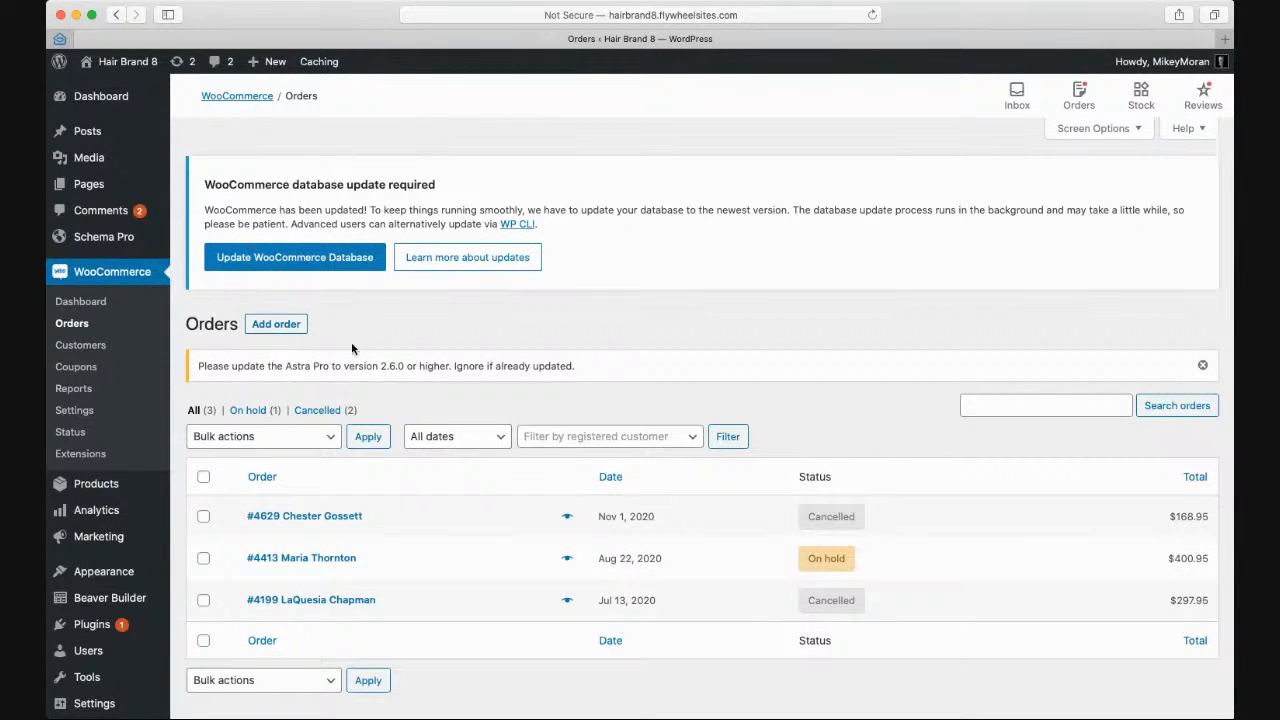
scroll(350, 342, "down", 1)
scroll(351, 342, "up", 1)
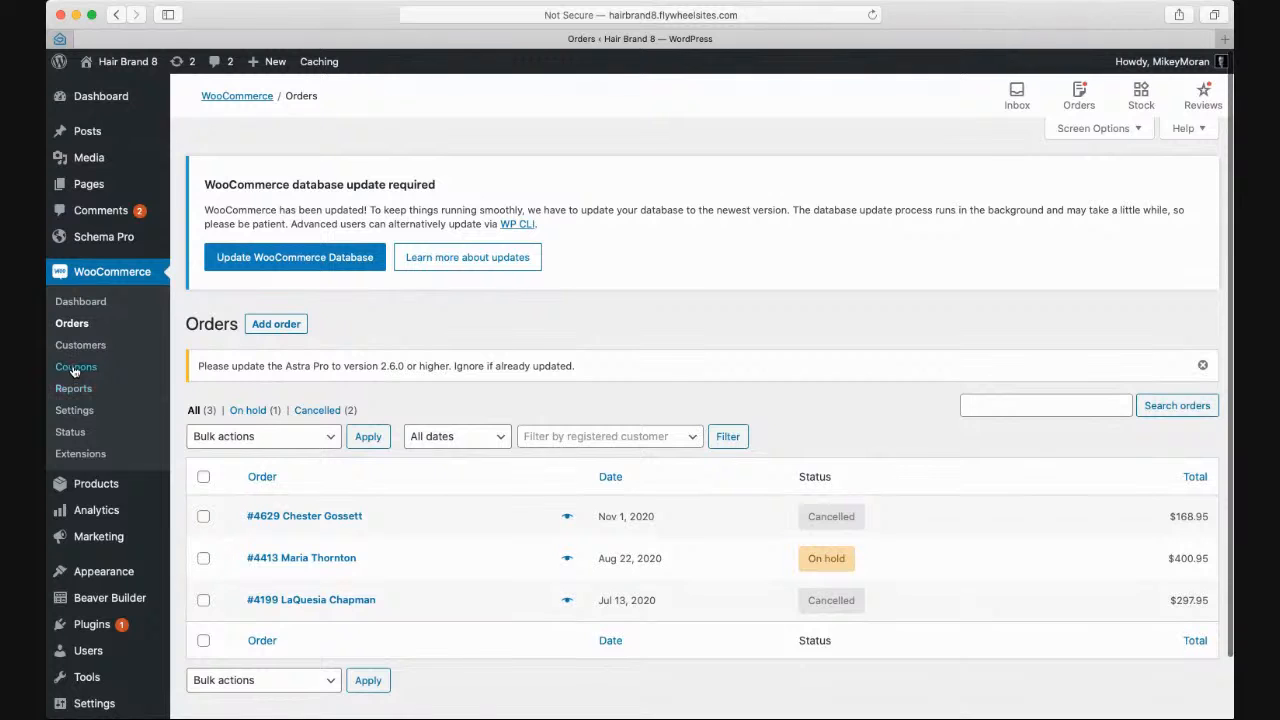
- Open the WooCommerce coupons list and move the labor10 coupon to the trash
scroll(72, 372, "down", 1)
left_click(73, 370)
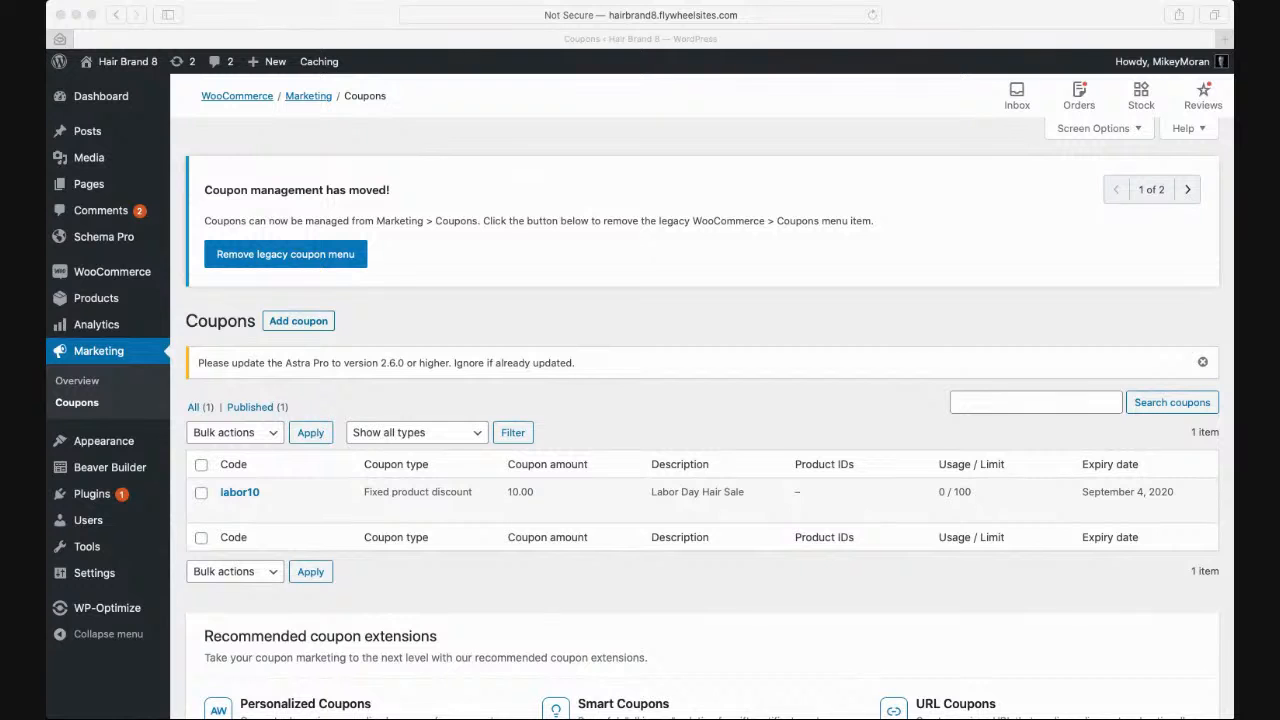
left_click(910, 17)
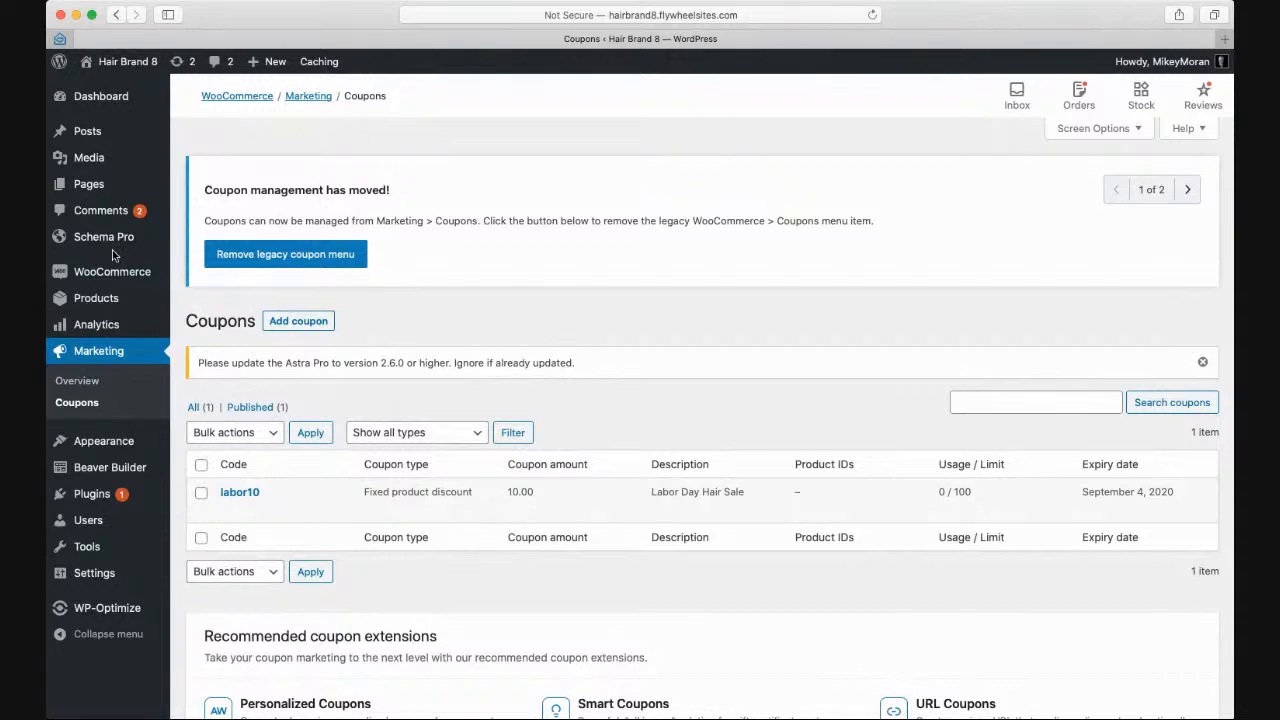
scroll(110, 250, "up", 1)
mouse_move(101, 274)
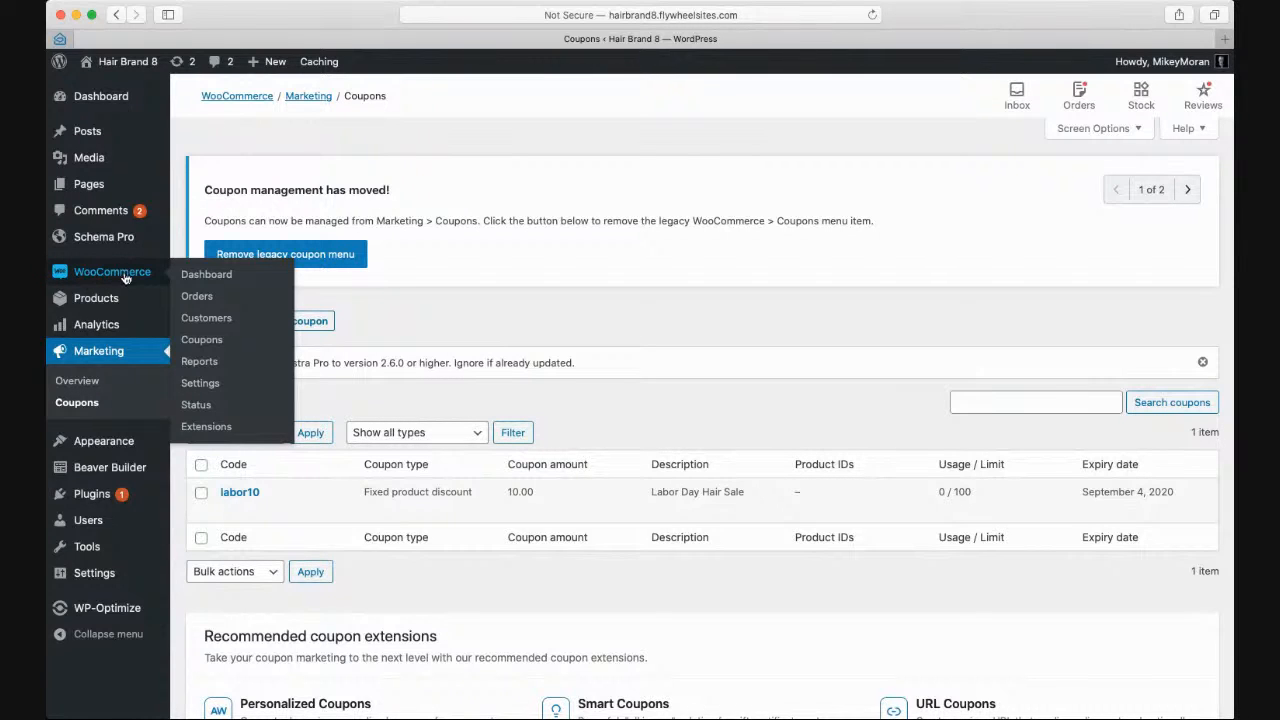
left_click(203, 340)
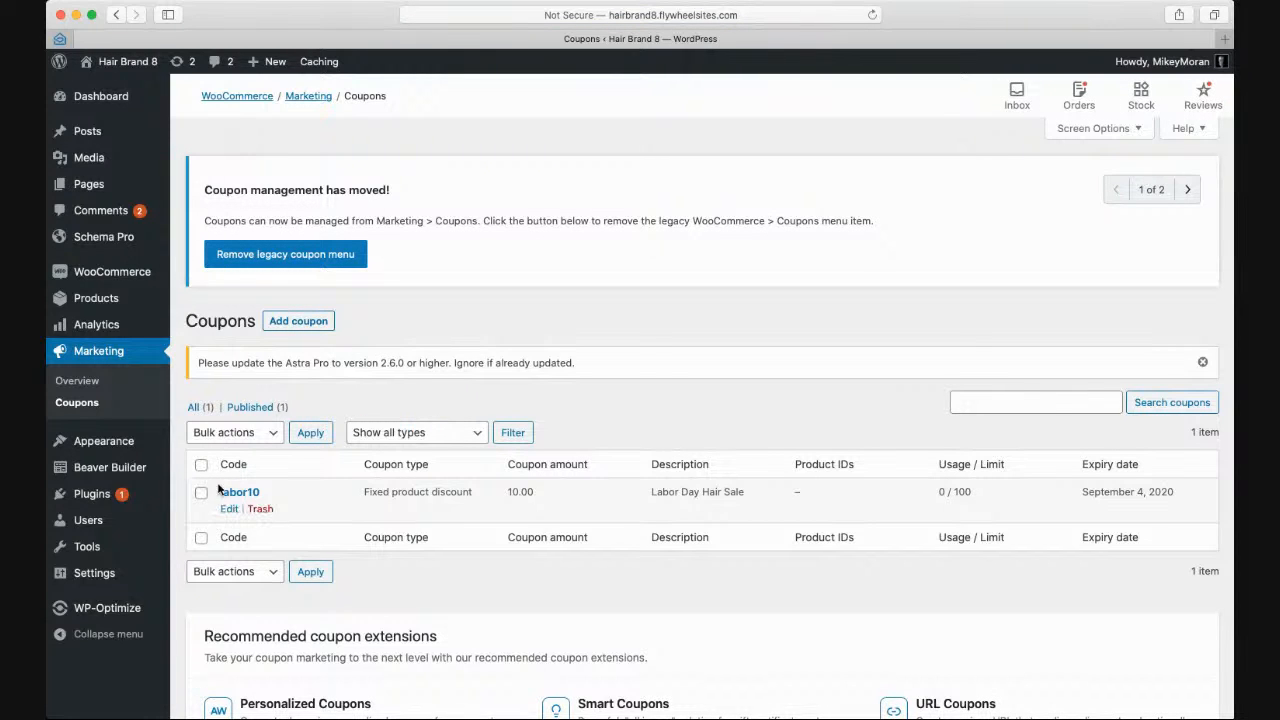
left_click(262, 510)
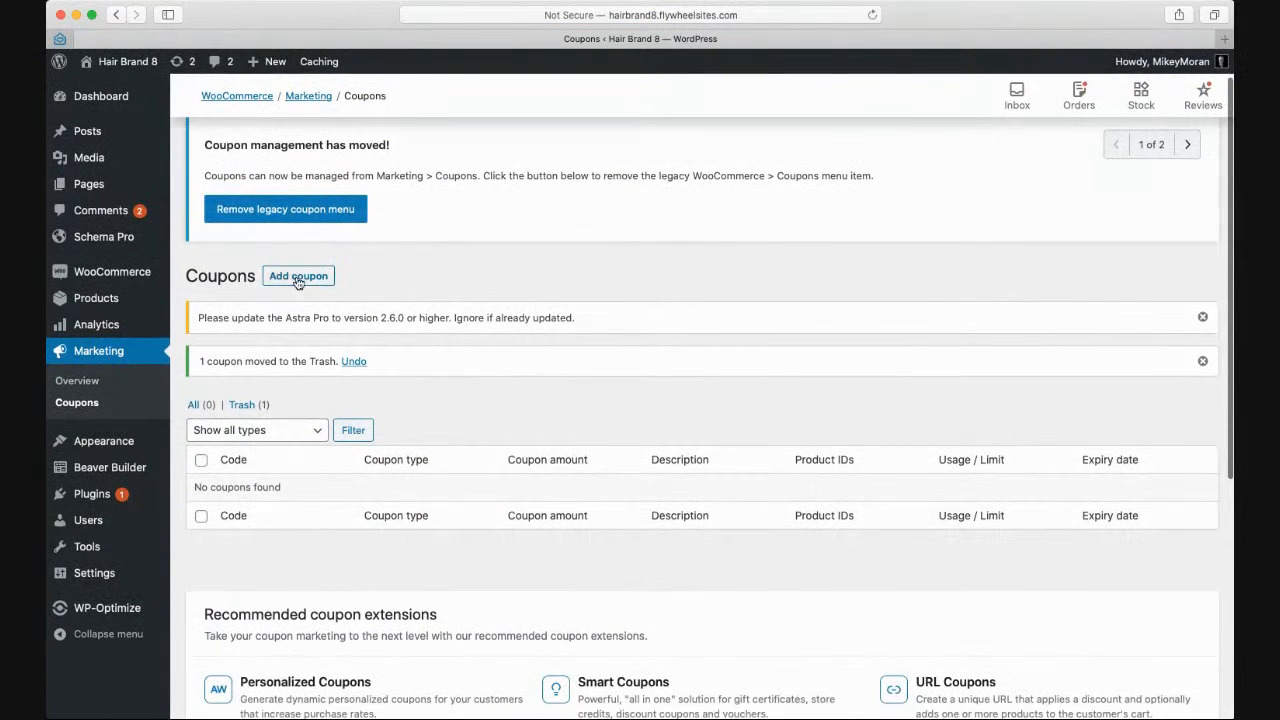
- Start a new coupon with the code XMAS20
left_click(297, 278)
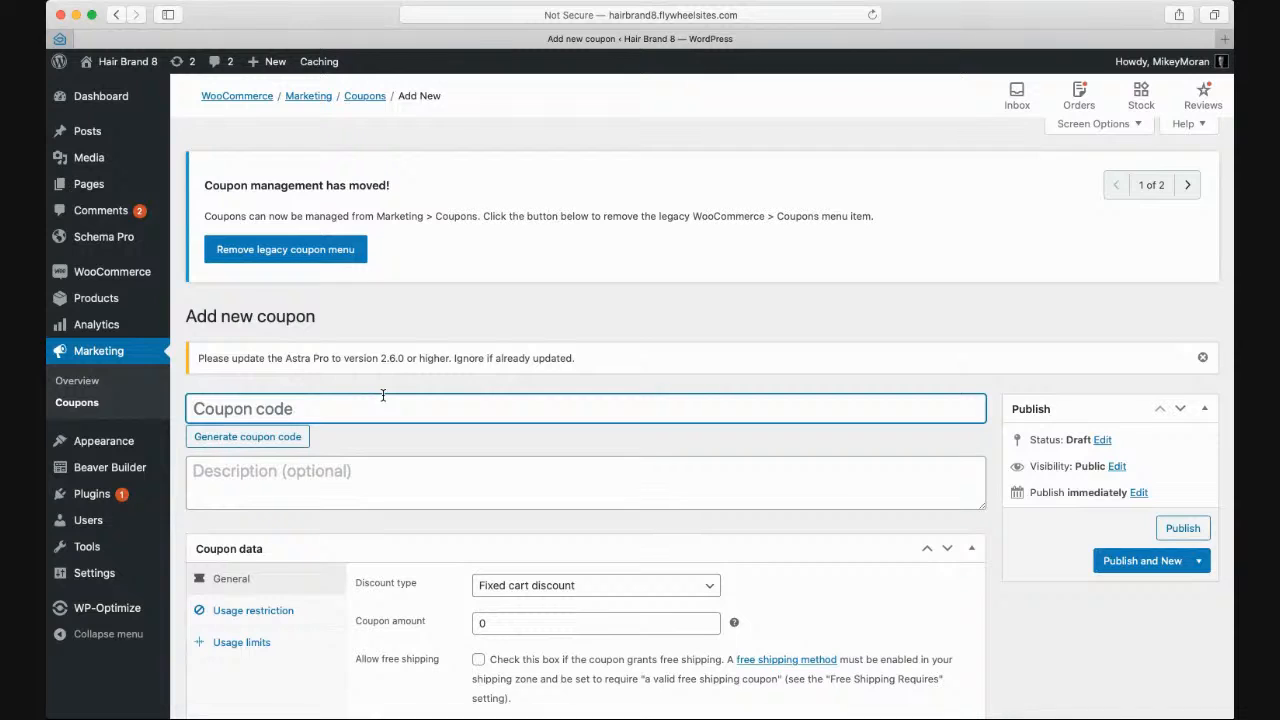
type("XMAS")
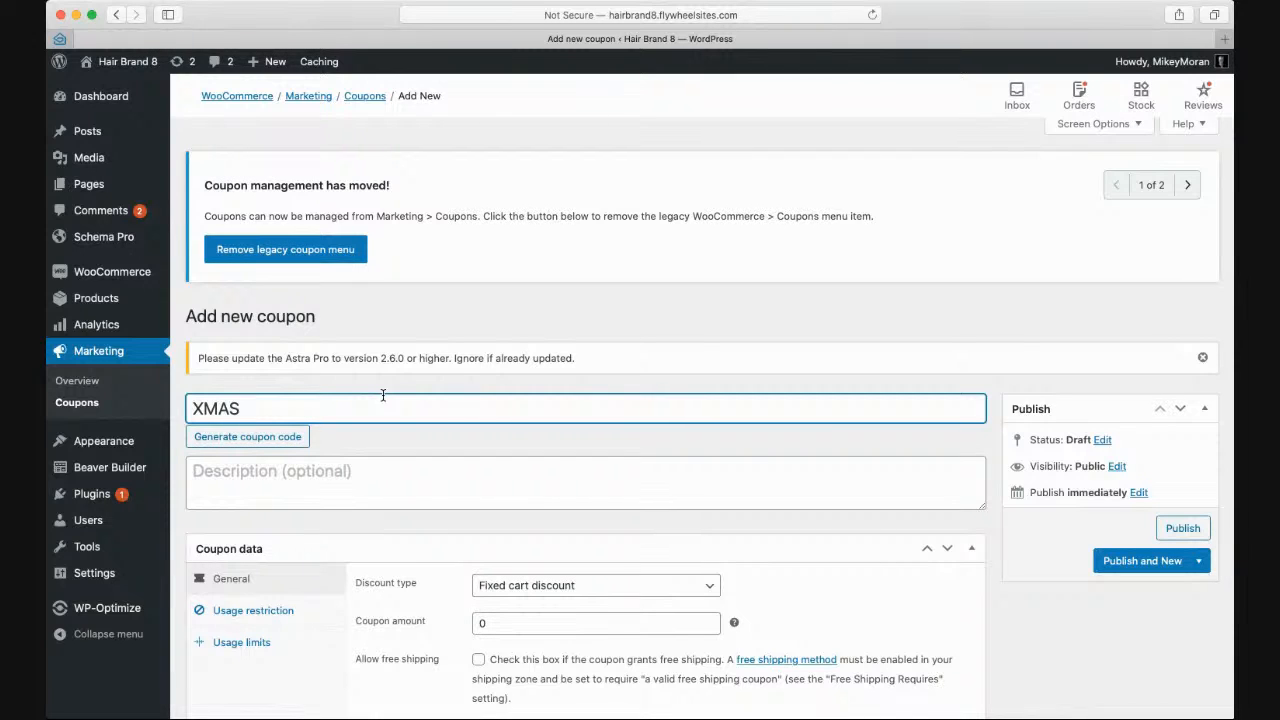
type("20")
- Enter "Christmas Coupon Code" as the coupon's description
scroll(391, 484, "down", 3)
left_click(197, 362)
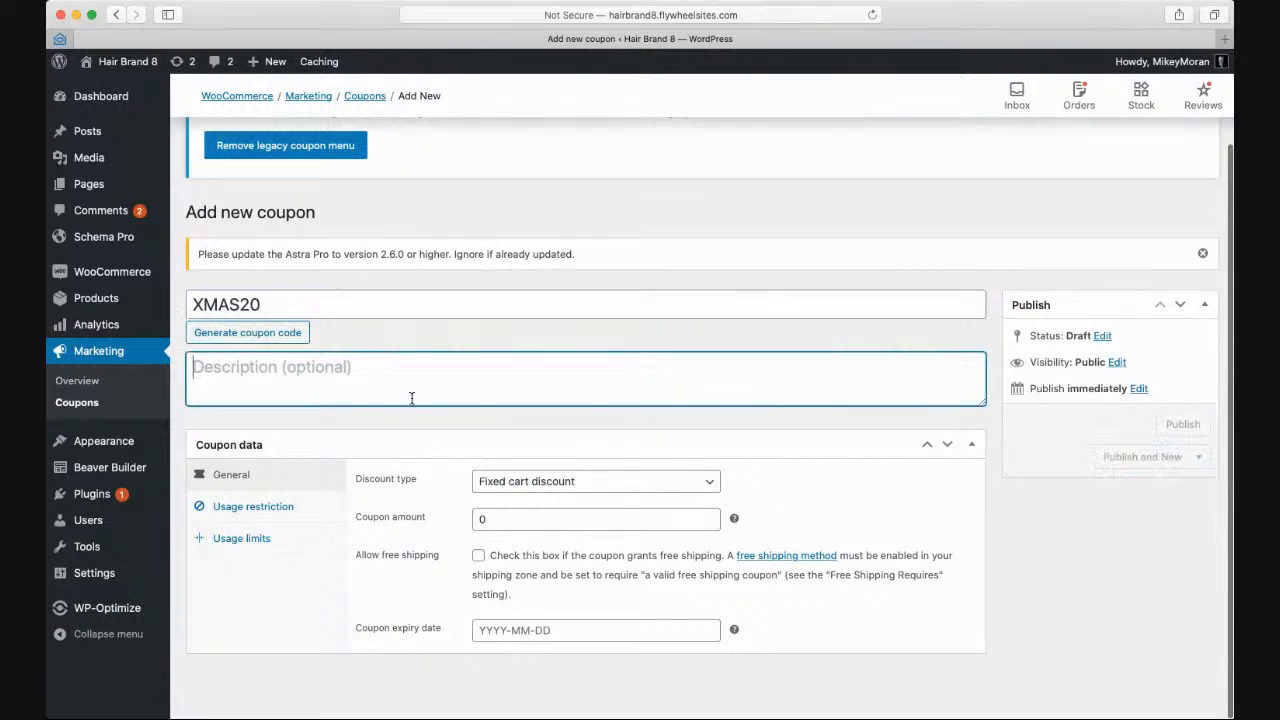
type("CHr")
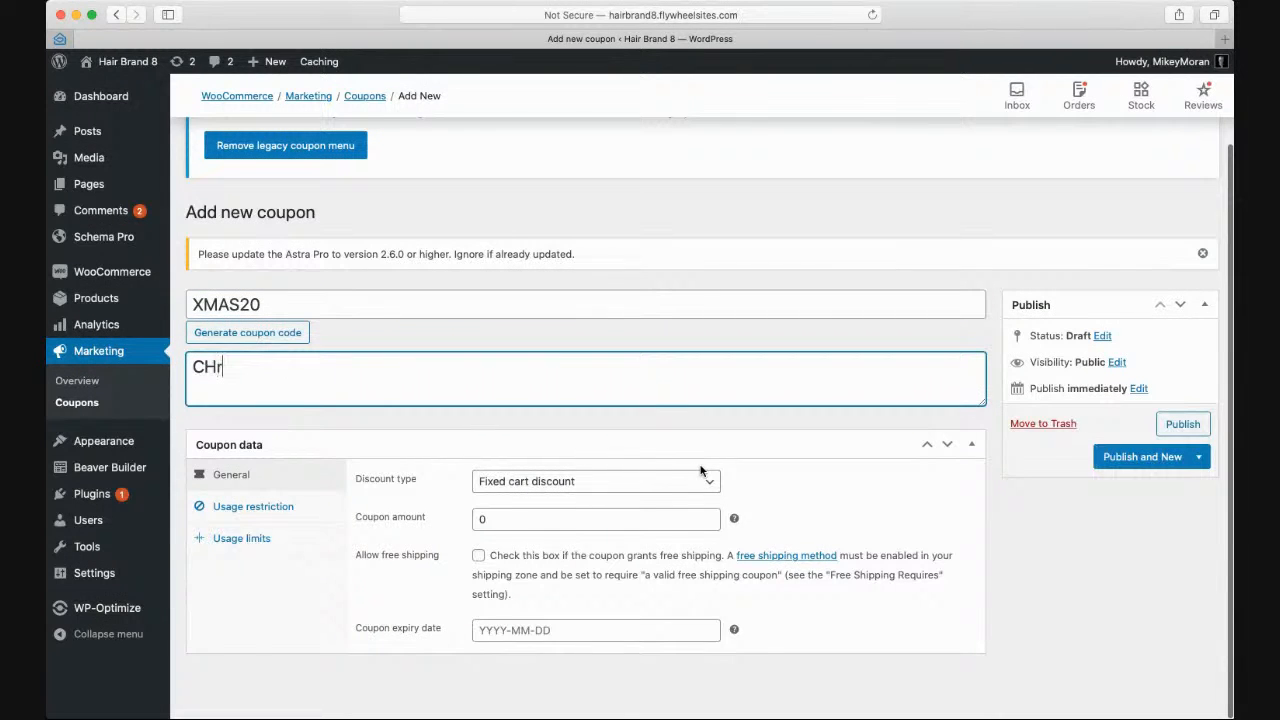
key("BackSpace")
key("BackSpace")
type("hrist")
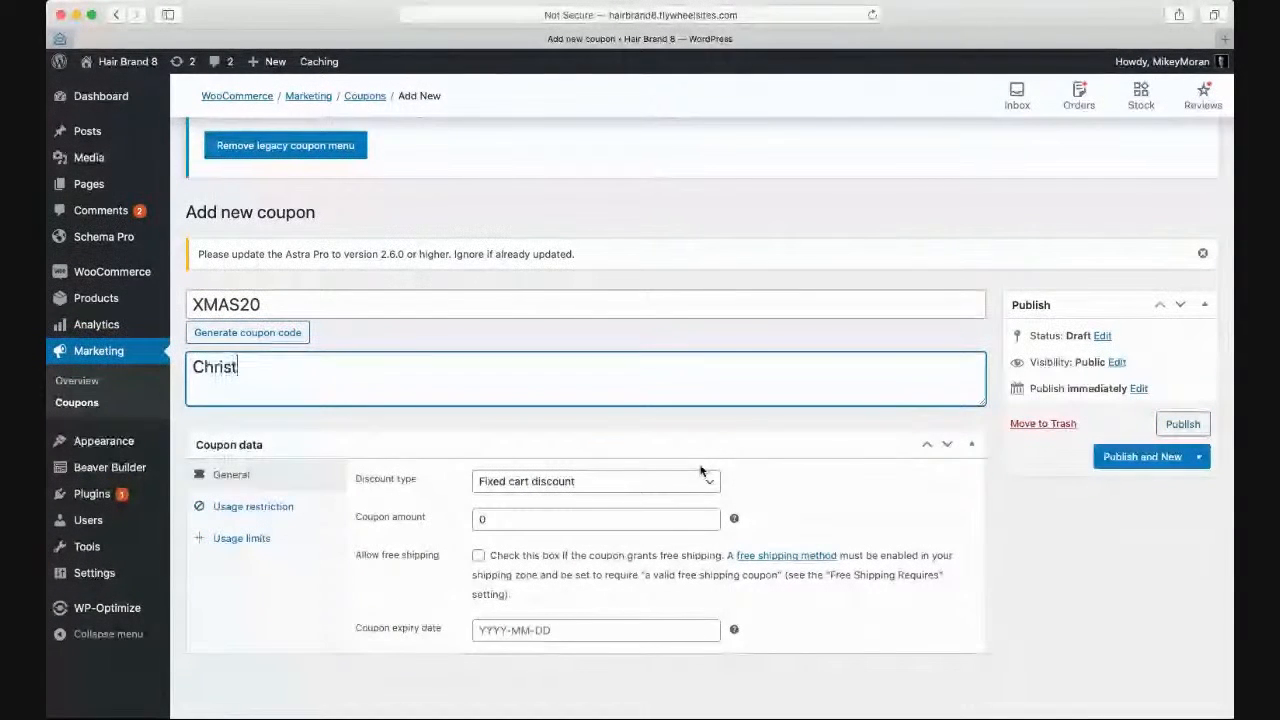
type("mas Coupon Code")
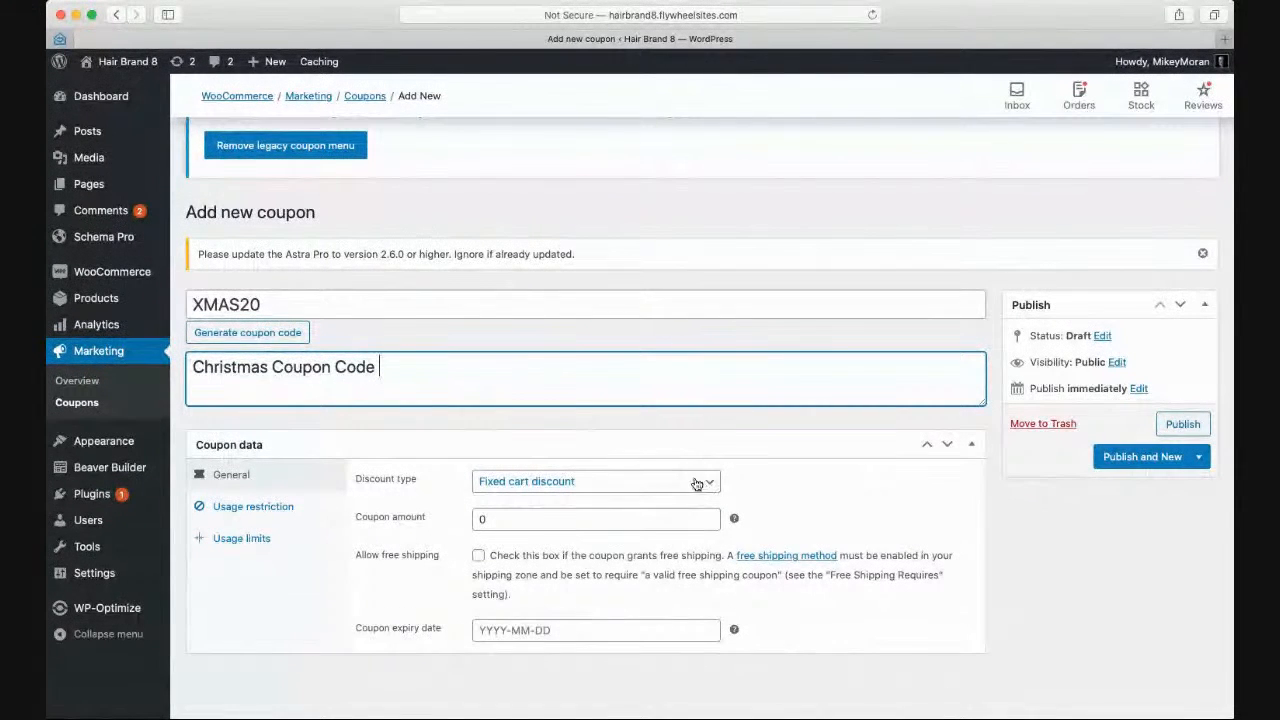
- Try the Percentage discount and Fixed cart discount types for the coupon
scroll(713, 483, "down", 1)
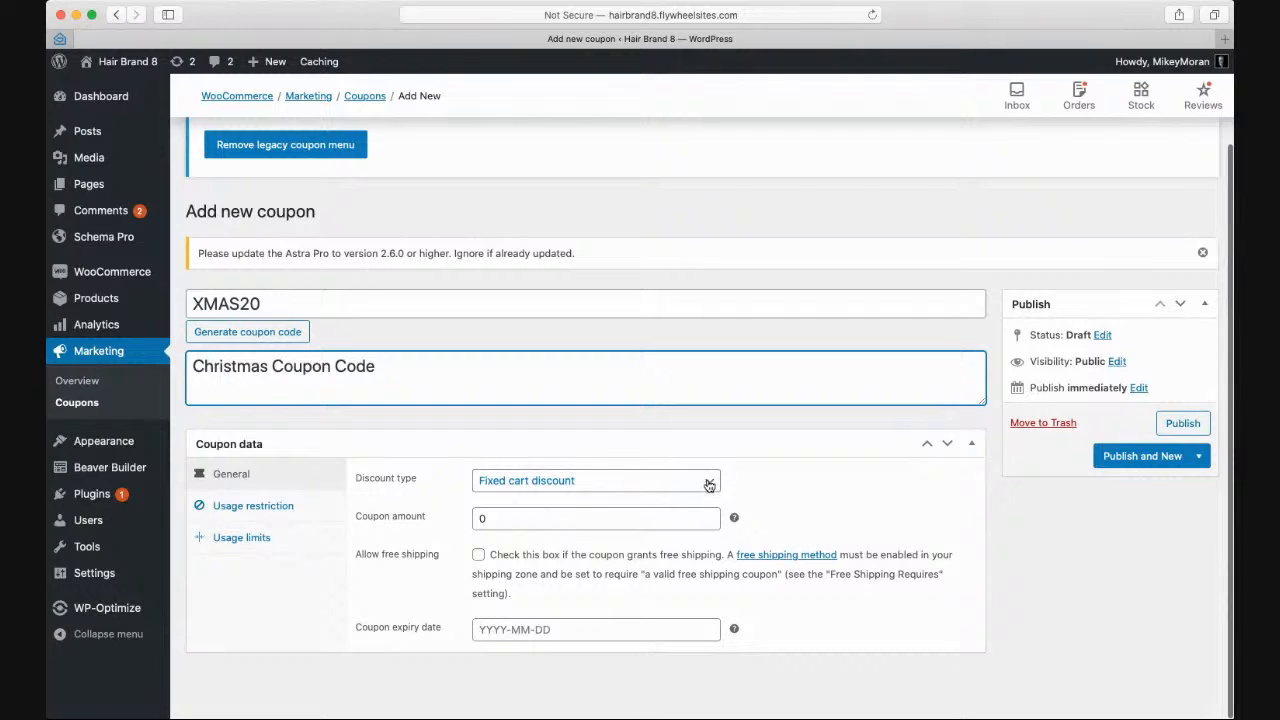
left_click(708, 484)
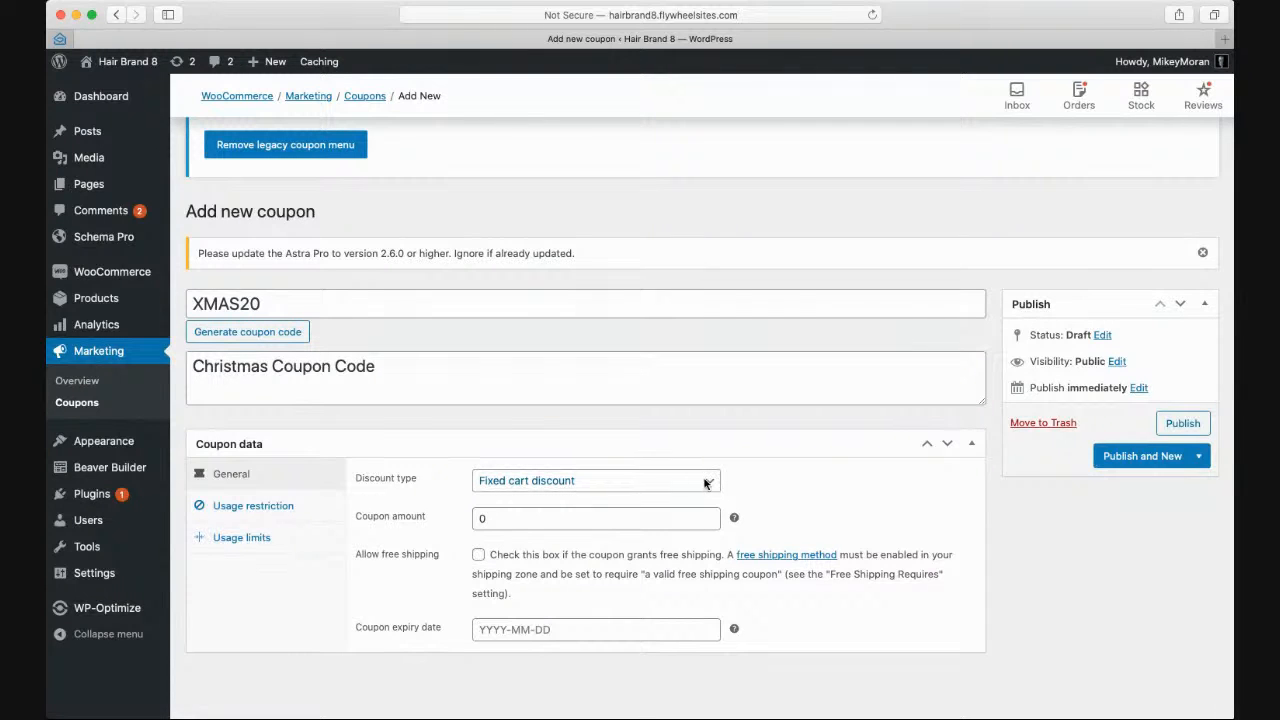
left_click(688, 464)
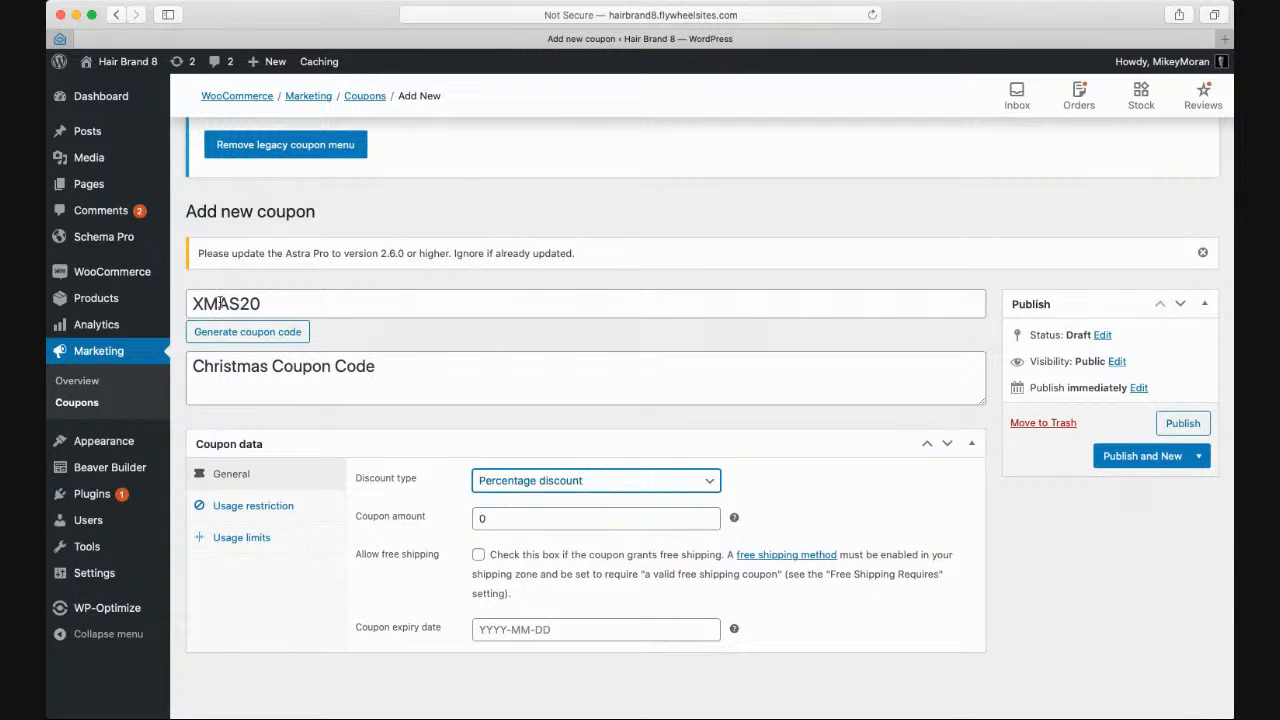
left_click(679, 486)
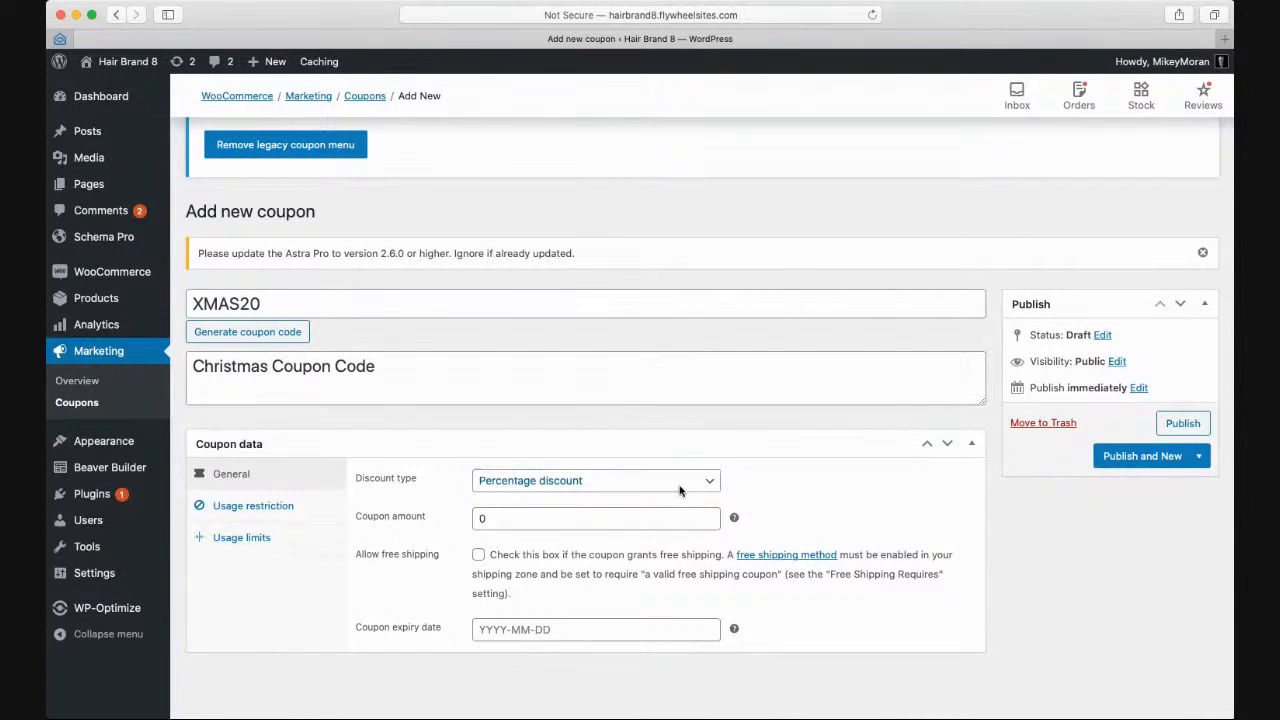
left_click(593, 504)
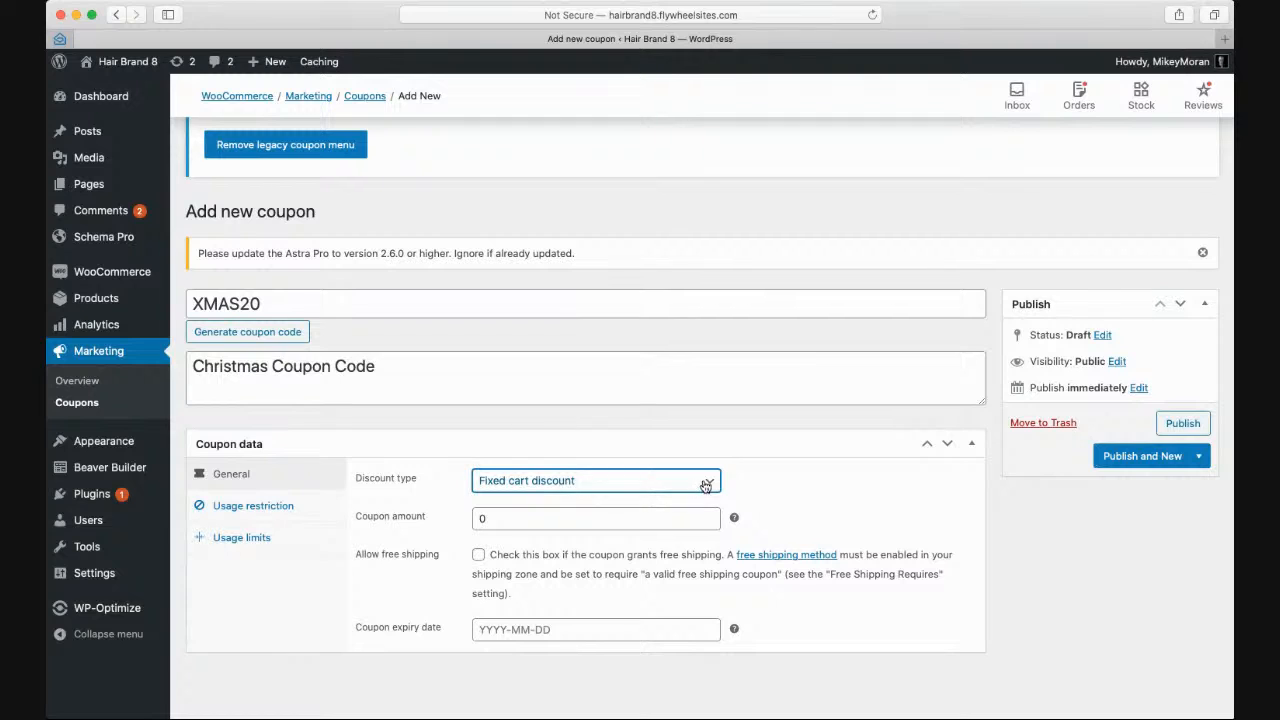
left_click(584, 472)
- Set the coupon's discount type to Fixed product discount and its amount to 5.00
left_click(683, 482)
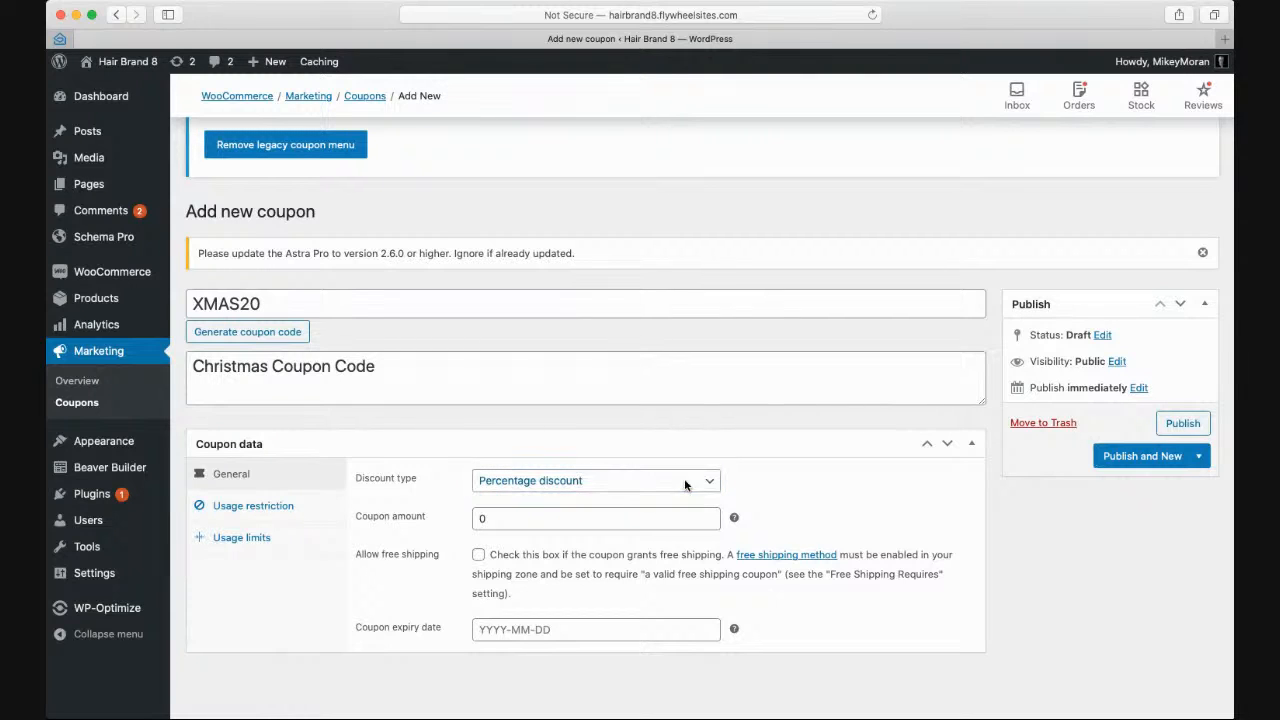
left_click(625, 509)
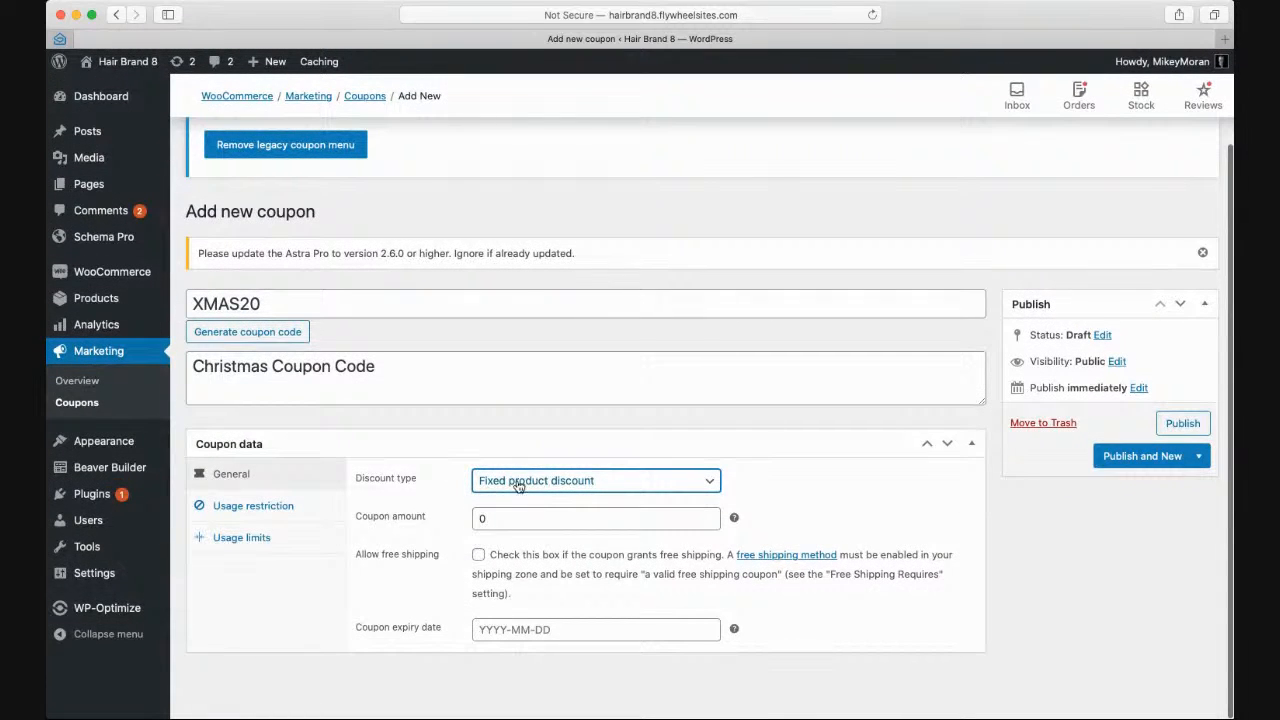
left_click(500, 517)
key("BackSpace")
type("$")
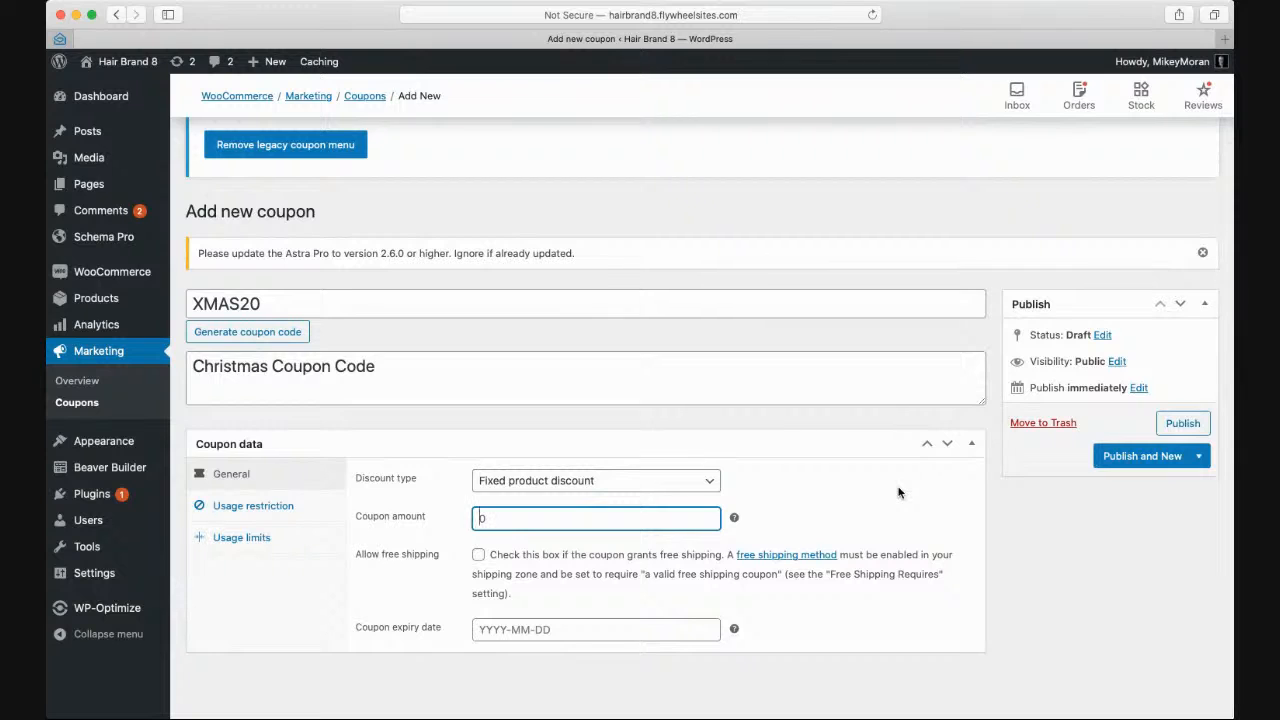
key("BackSpace")
type("5.00")
left_click(441, 536)
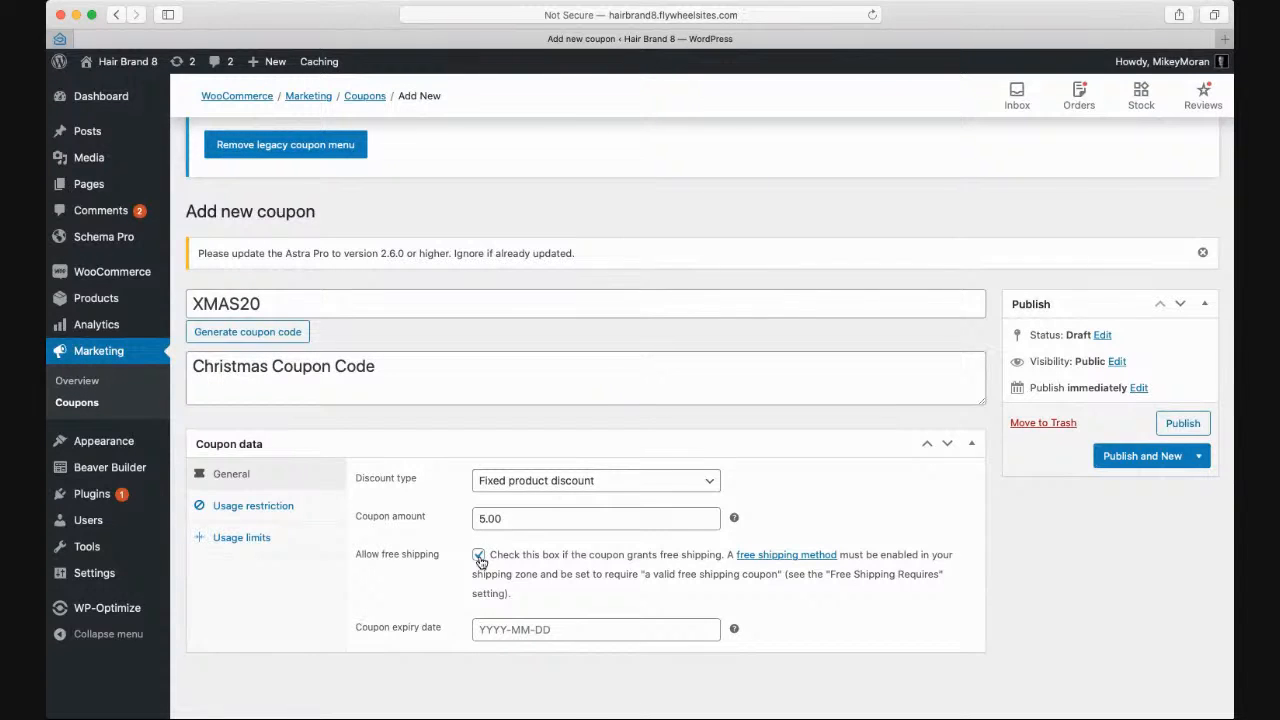
- Set the coupon's expiry date to 2020-12-27
scroll(625, 598, "down", 1)
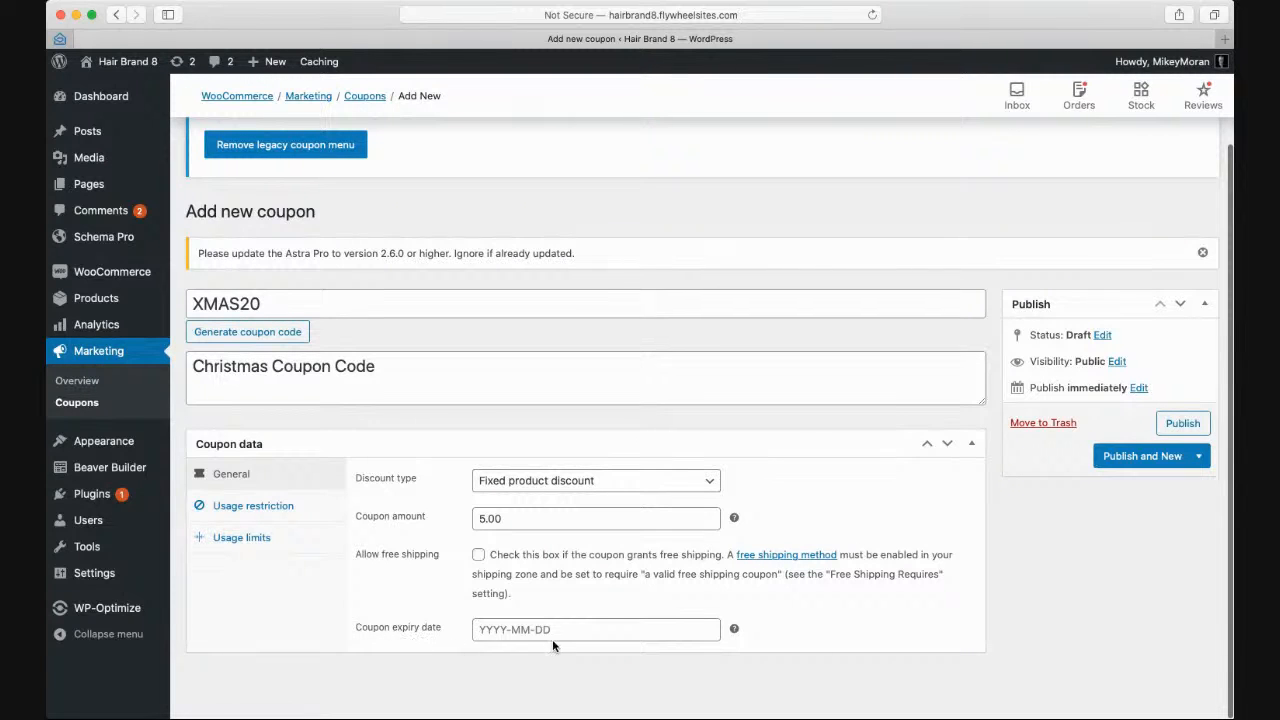
left_click(600, 629)
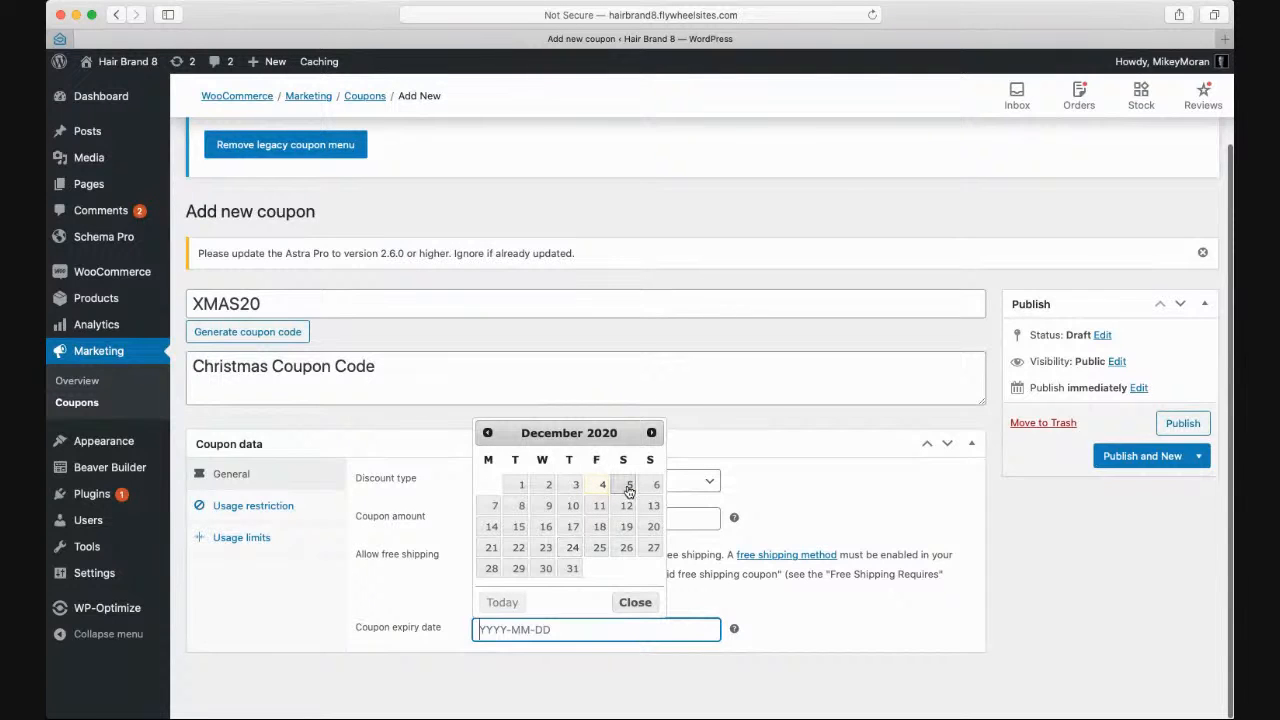
left_click(650, 548)
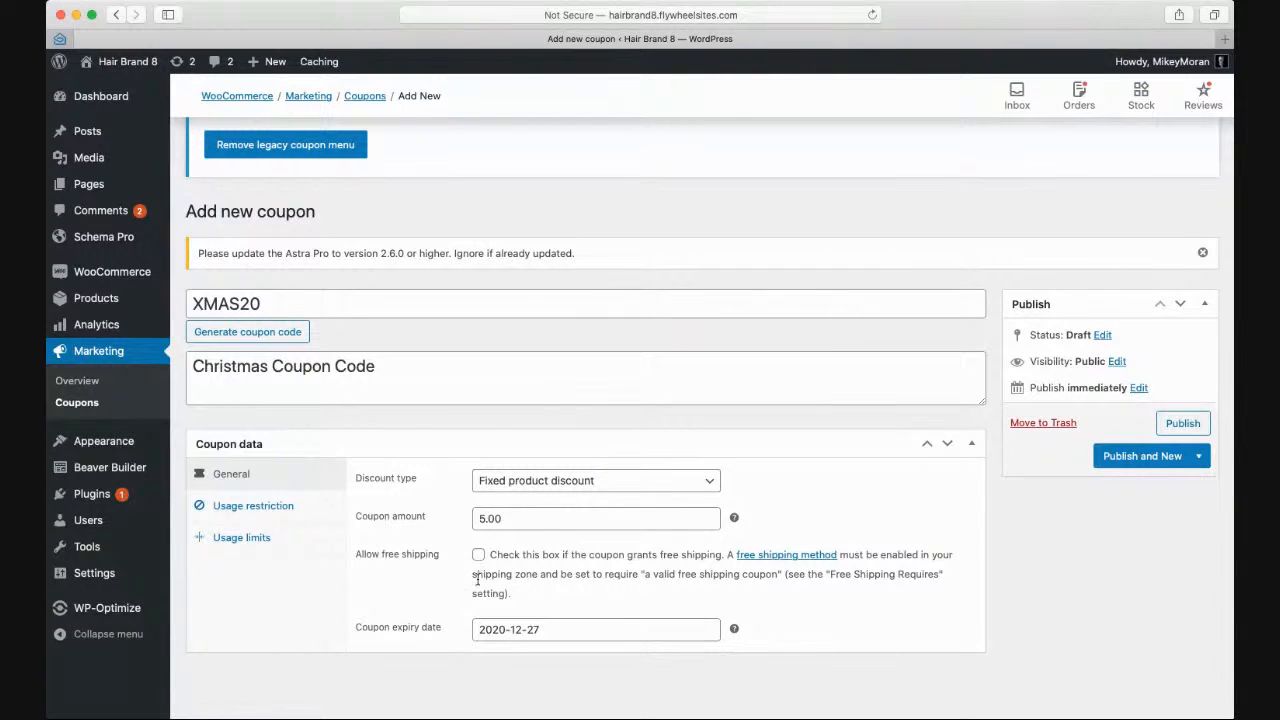
- Open the coupon's usage restrictions and read the help text for the minimum spend
left_click(240, 508)
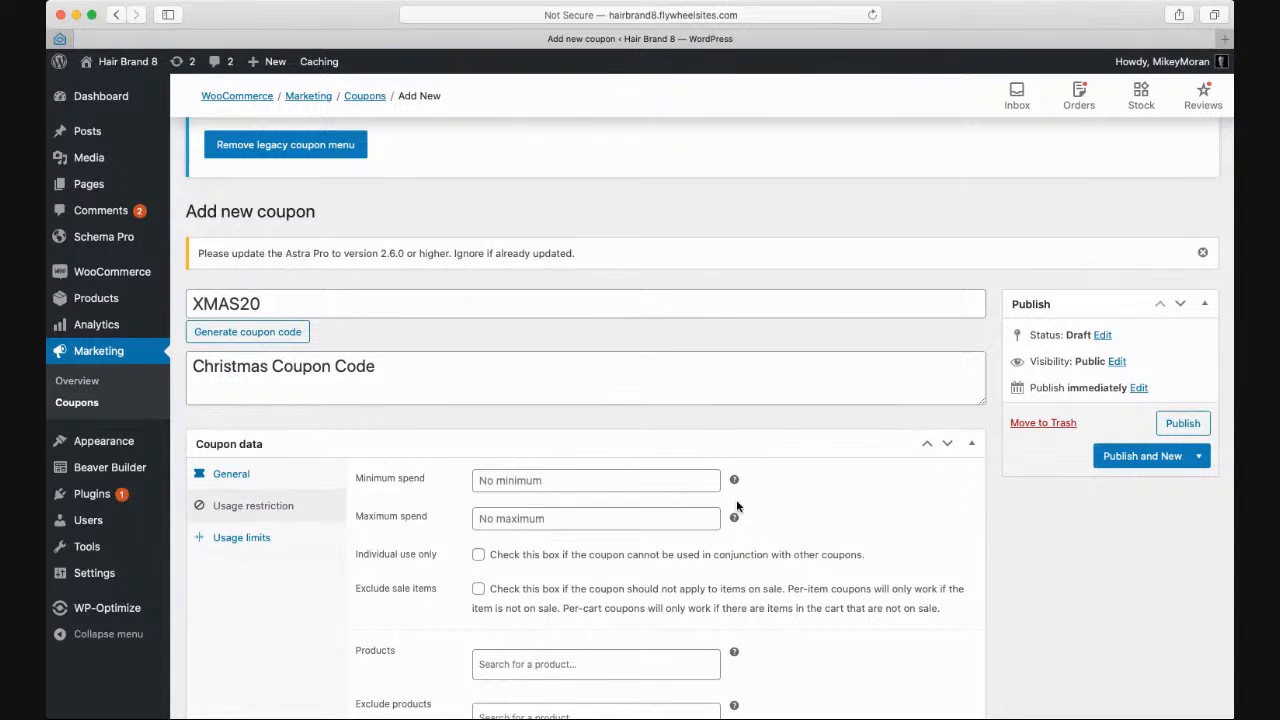
scroll(742, 508, "down", 2)
mouse_move(733, 414)
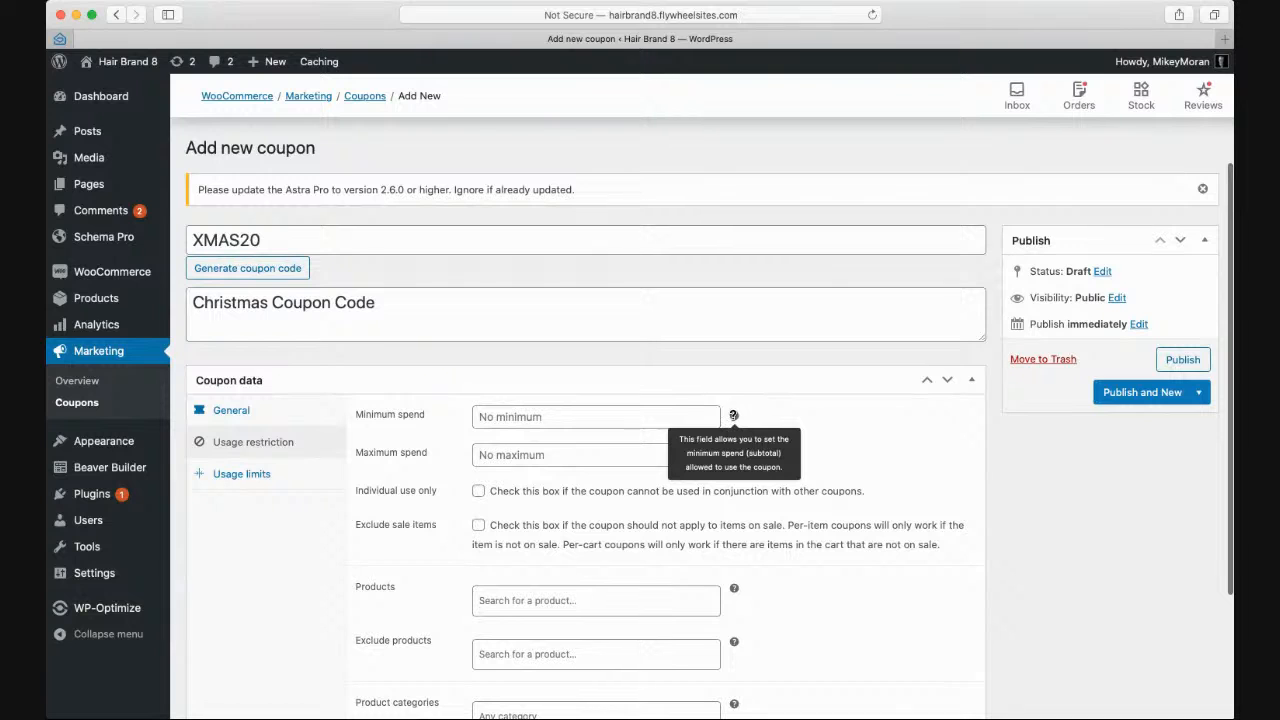
- Try a minimum spend of 100 for the coupon, entered without a currency symbol
left_click(490, 416)
scroll(500, 414, "down", 1)
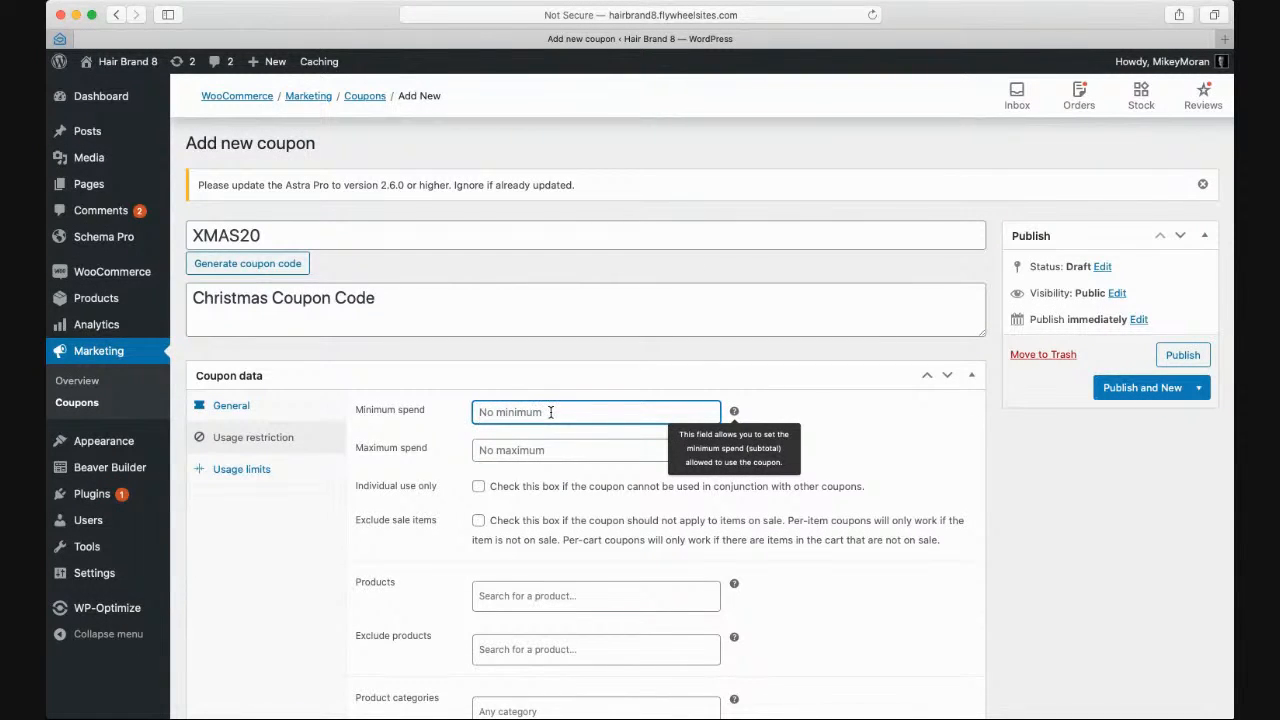
type("$100")
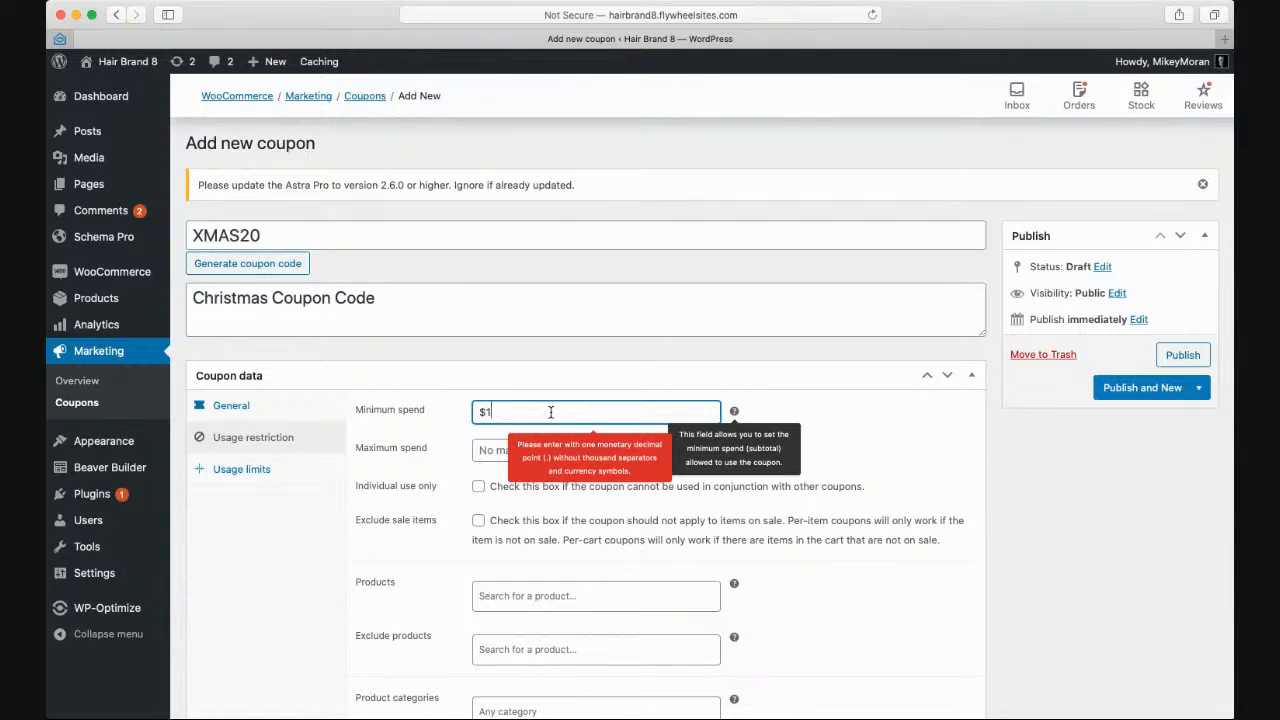
key("BackSpace")
key("BackSpace")
key("BackSpace")
key("BackSpace")
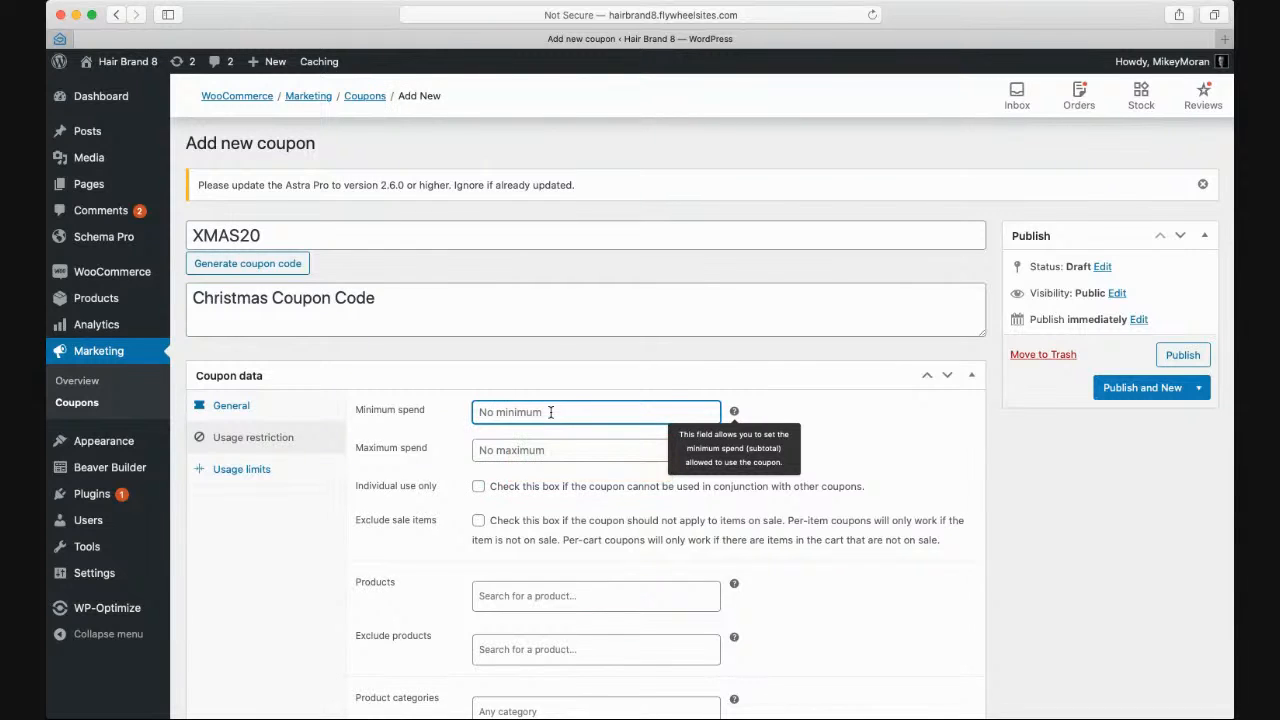
type("100")
- Try a maximum spend of 1,000 for the coupon
left_click(490, 452)
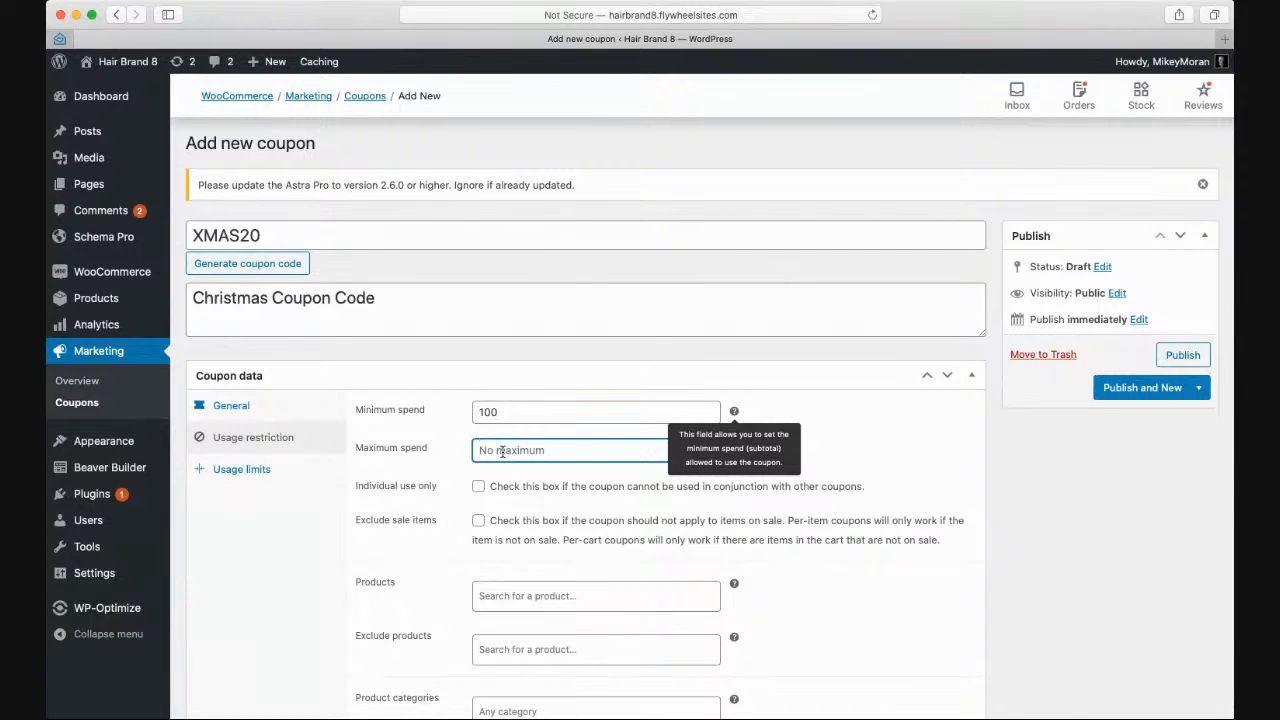
type("1,")
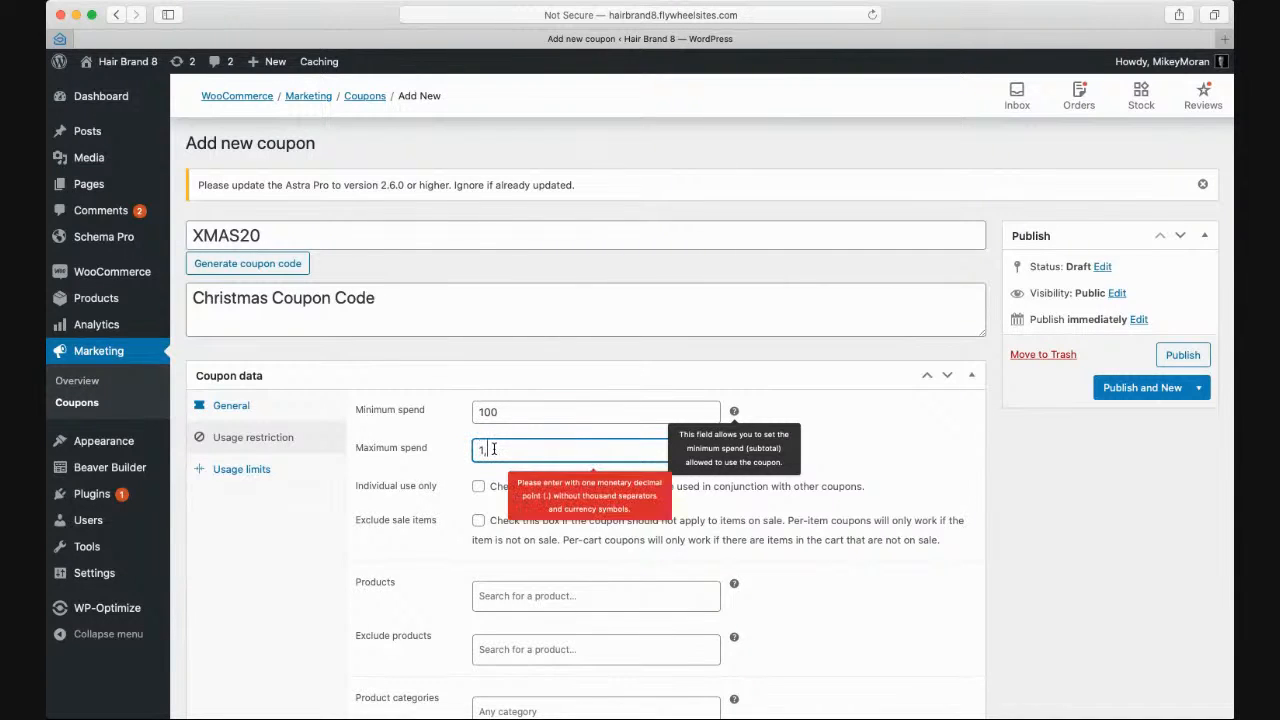
type("000")
- Clear the coupon's maximum and minimum spend values
left_click_drag(515, 451, 446, 447)
key("BackSpace")
left_click_drag(517, 411, 475, 411)
key("BackSpace")
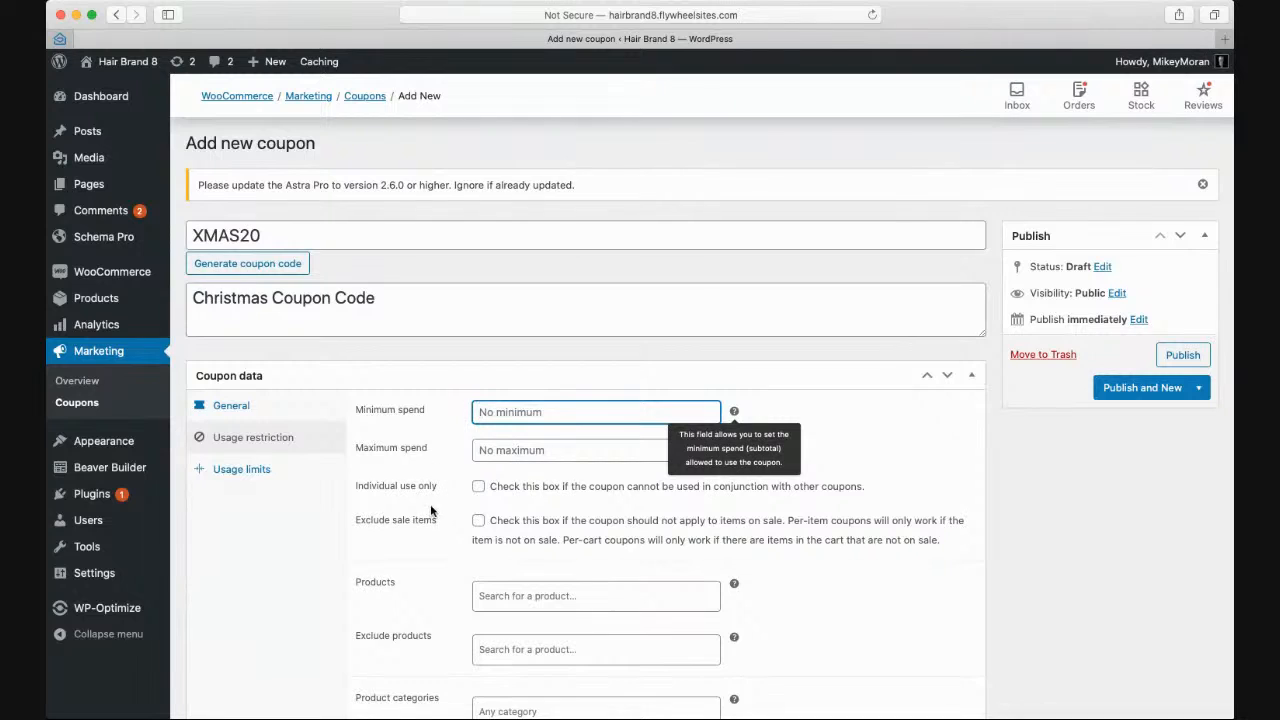
- Restrict the coupon to individual use only and exclude sale items from it
left_click(479, 488)
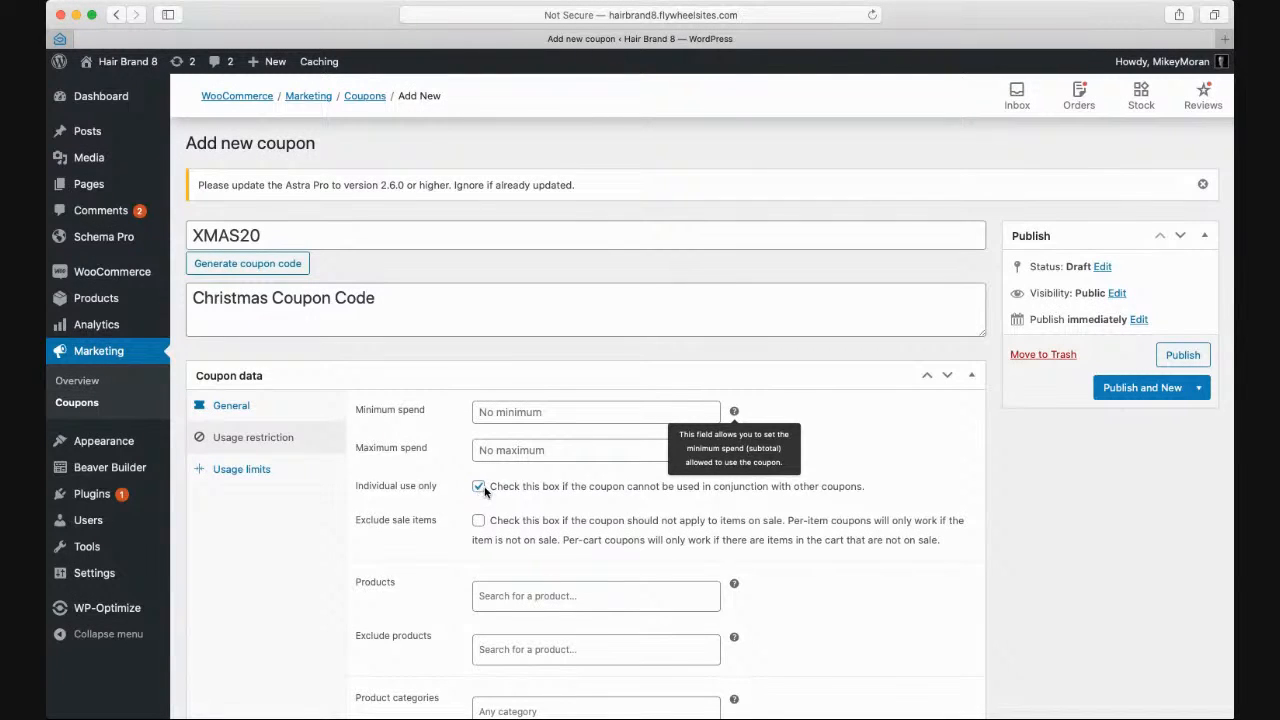
left_click(478, 487)
left_click(478, 487)
left_click(479, 522)
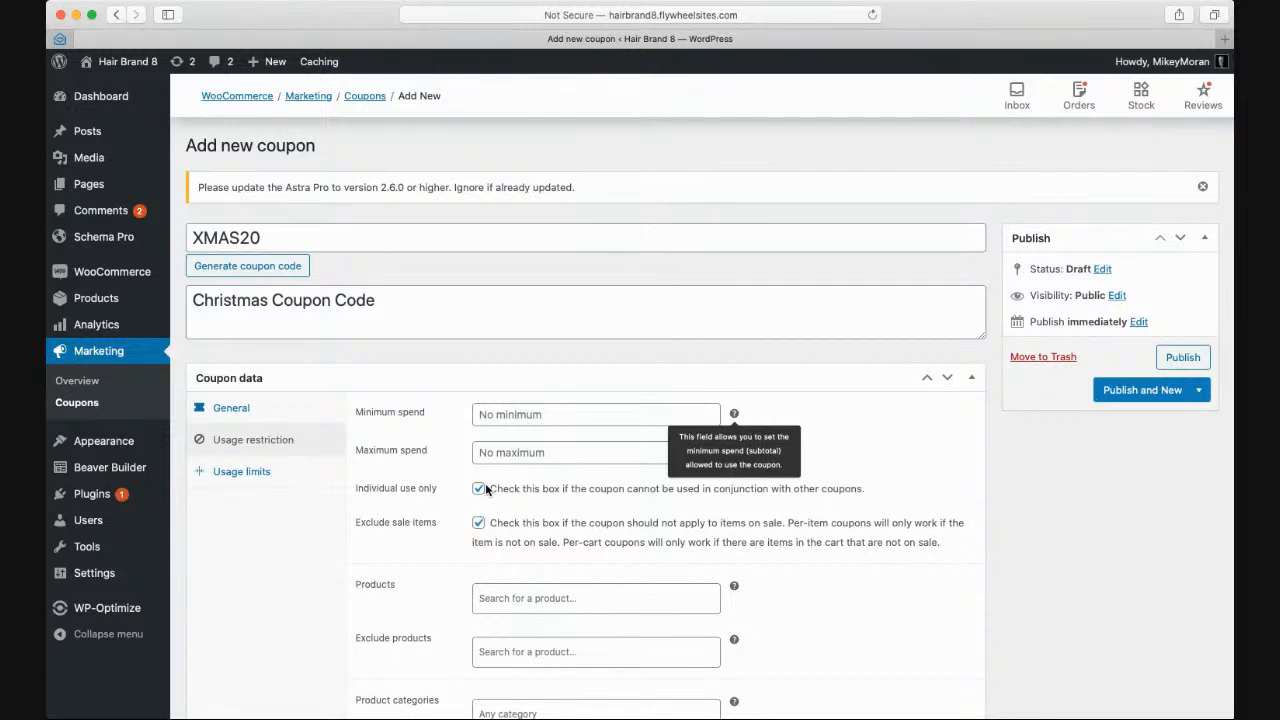
- Limit the coupon to the product "Edge Control - Black Edition" in its usage restrictions
scroll(551, 538, "down", 4)
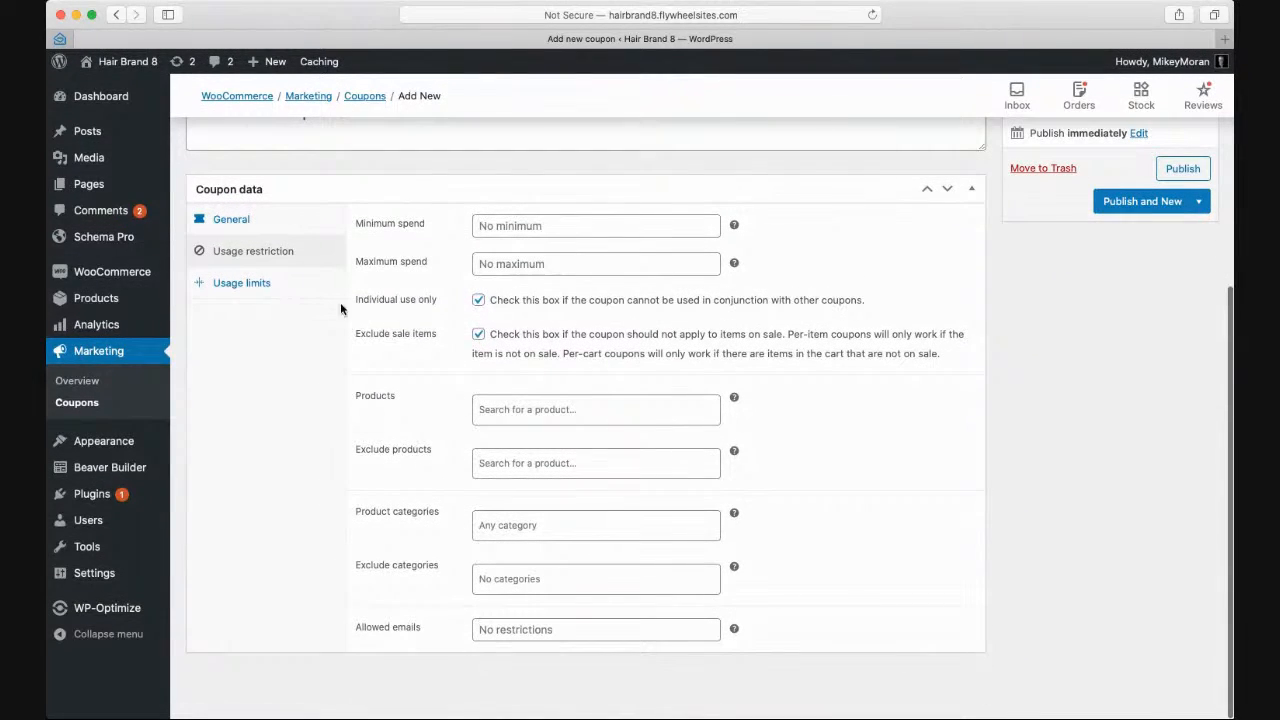
left_click(504, 409)
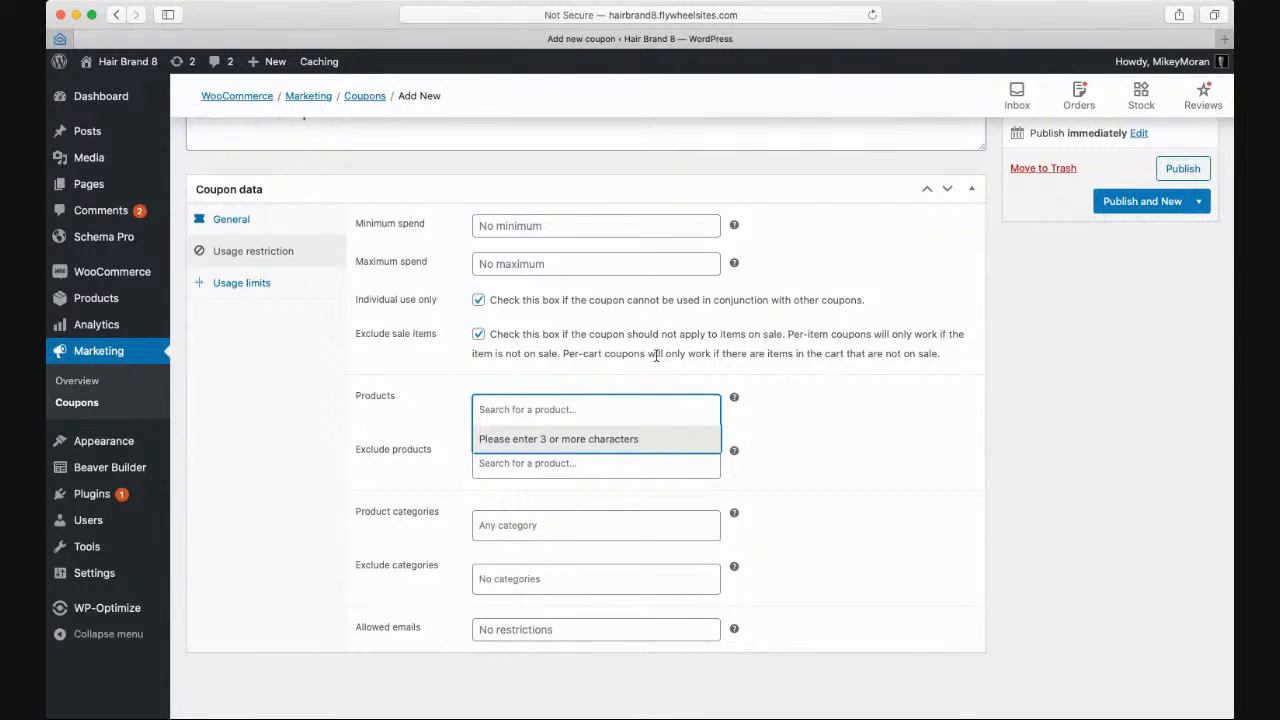
key("super+Tab")
key("super+Tab")
left_click(504, 409)
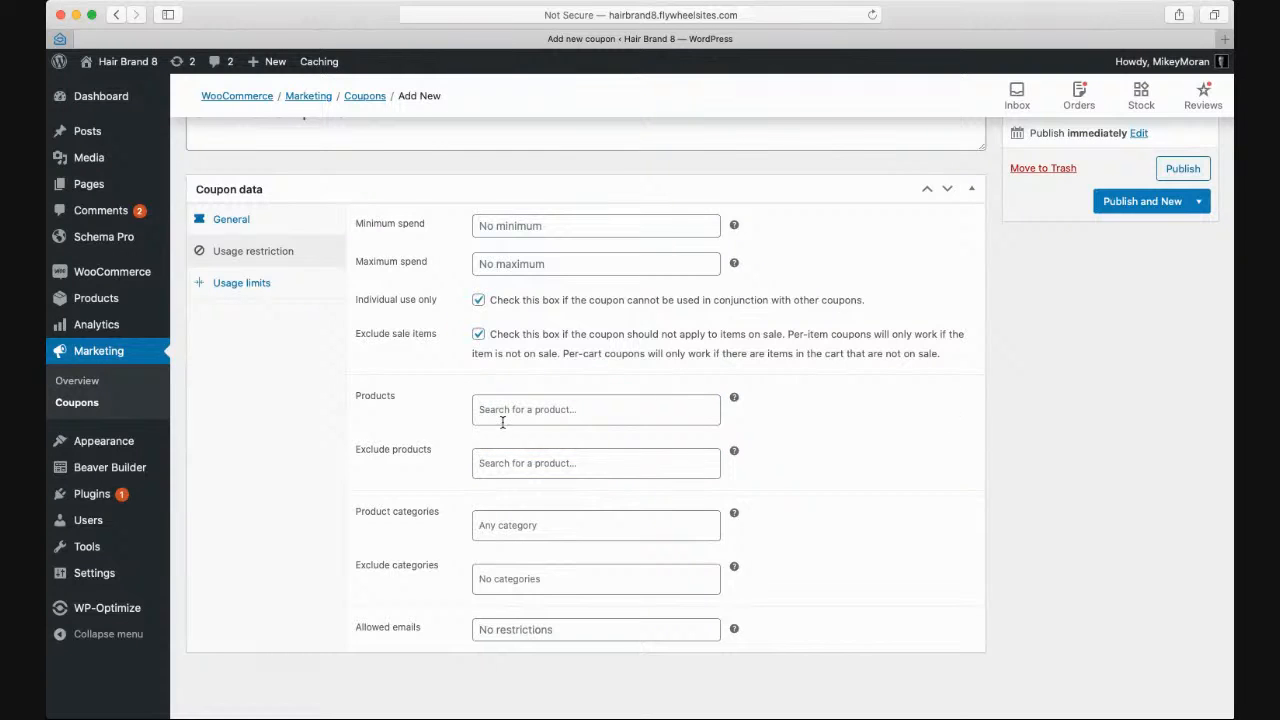
left_click(659, 410)
type("edge control")
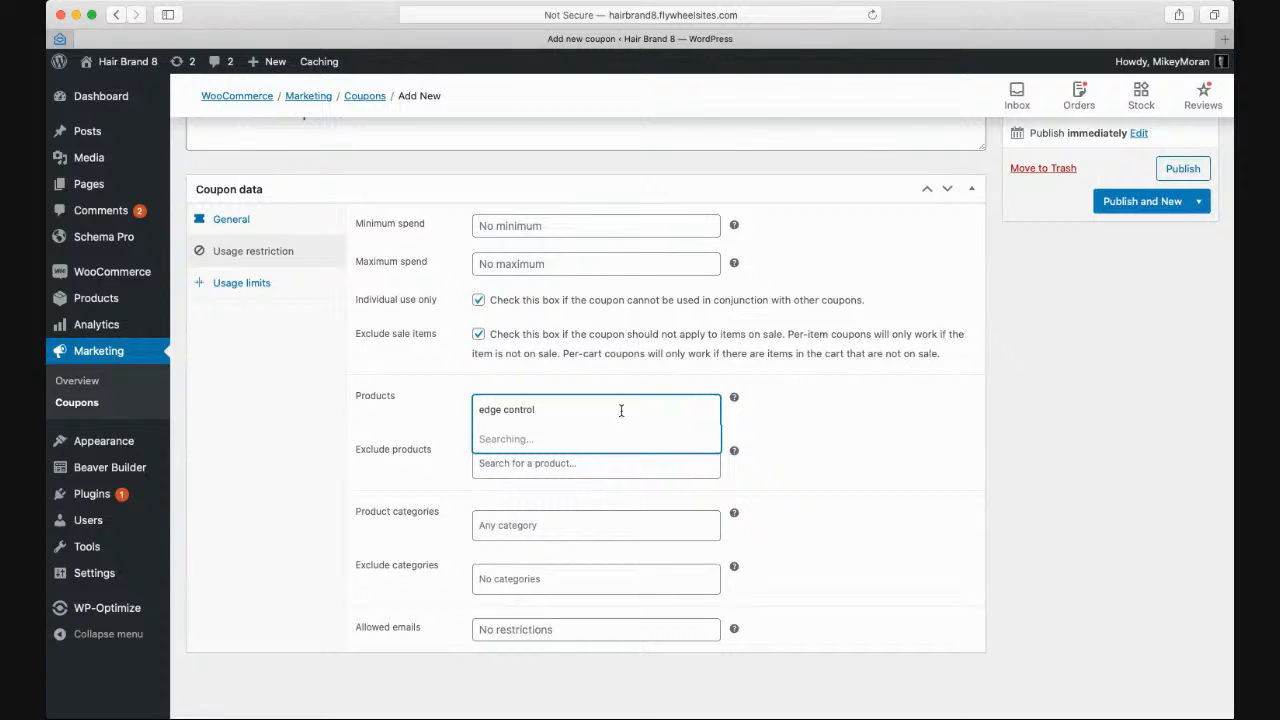
left_click(546, 447)
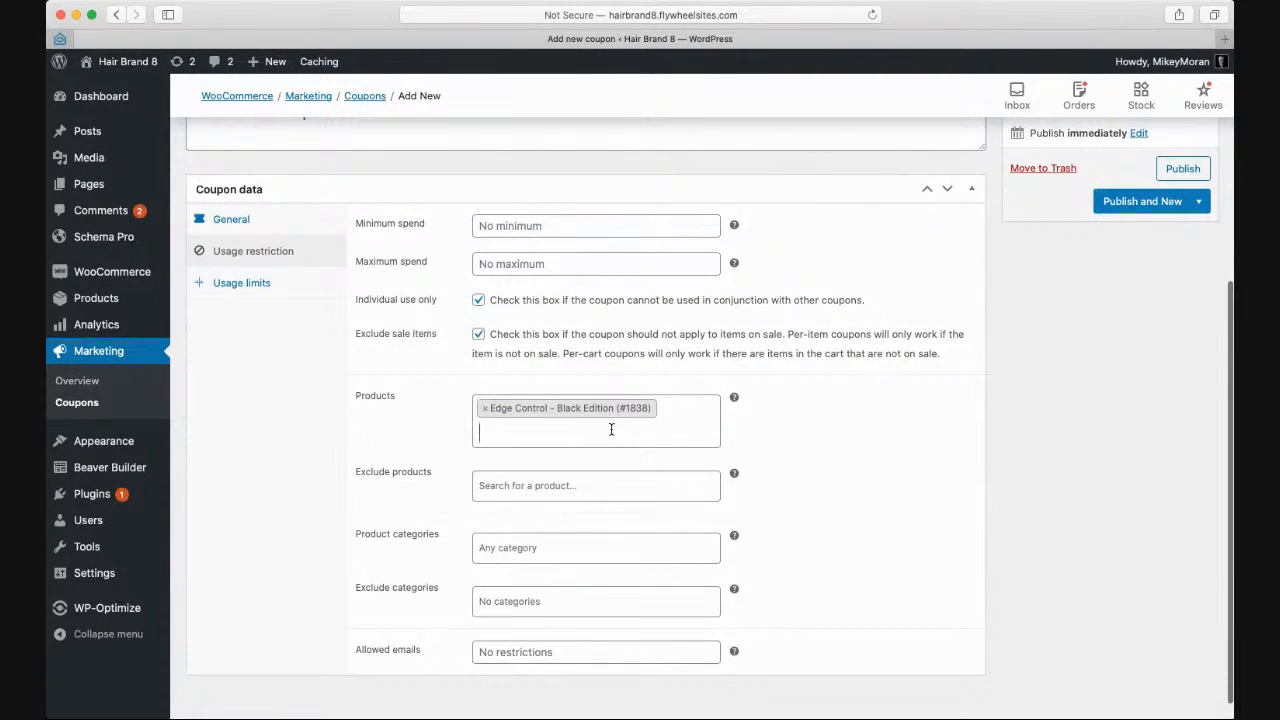
- Search for "edge control clear" as a second product for the coupon, leaving the selection as it is
left_click(611, 429)
type("edge c")
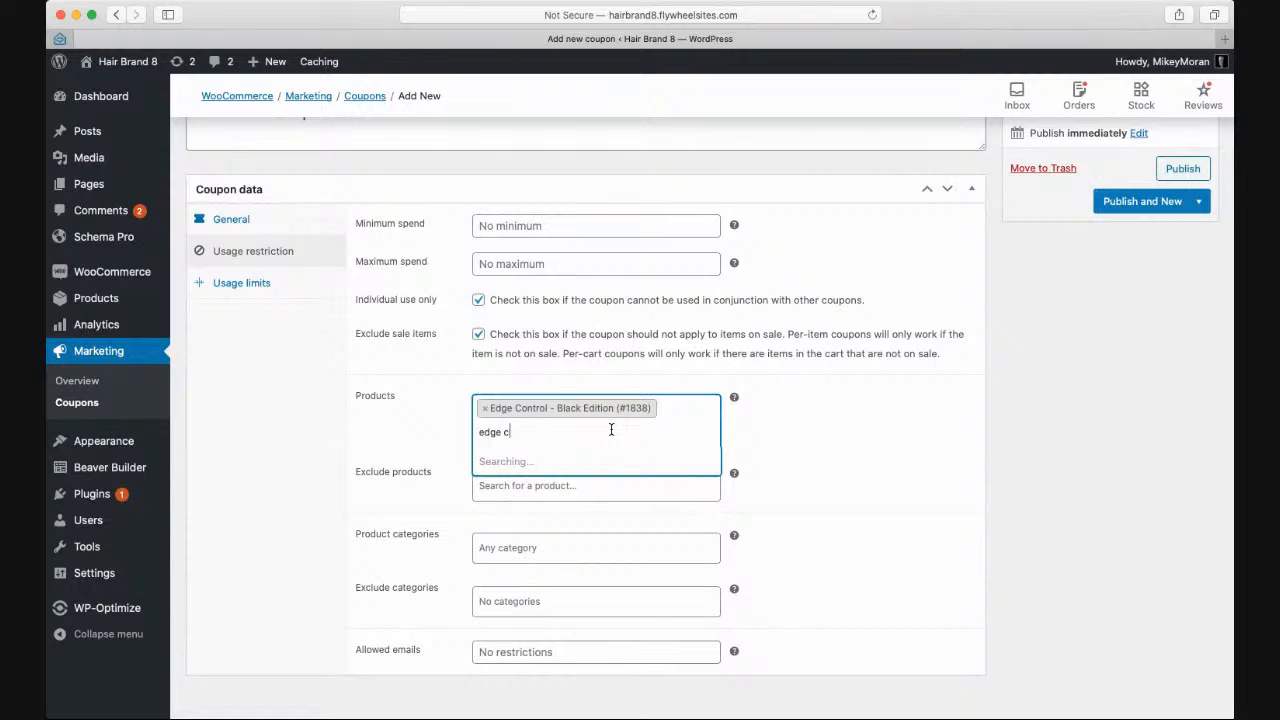
type("ontrol ")
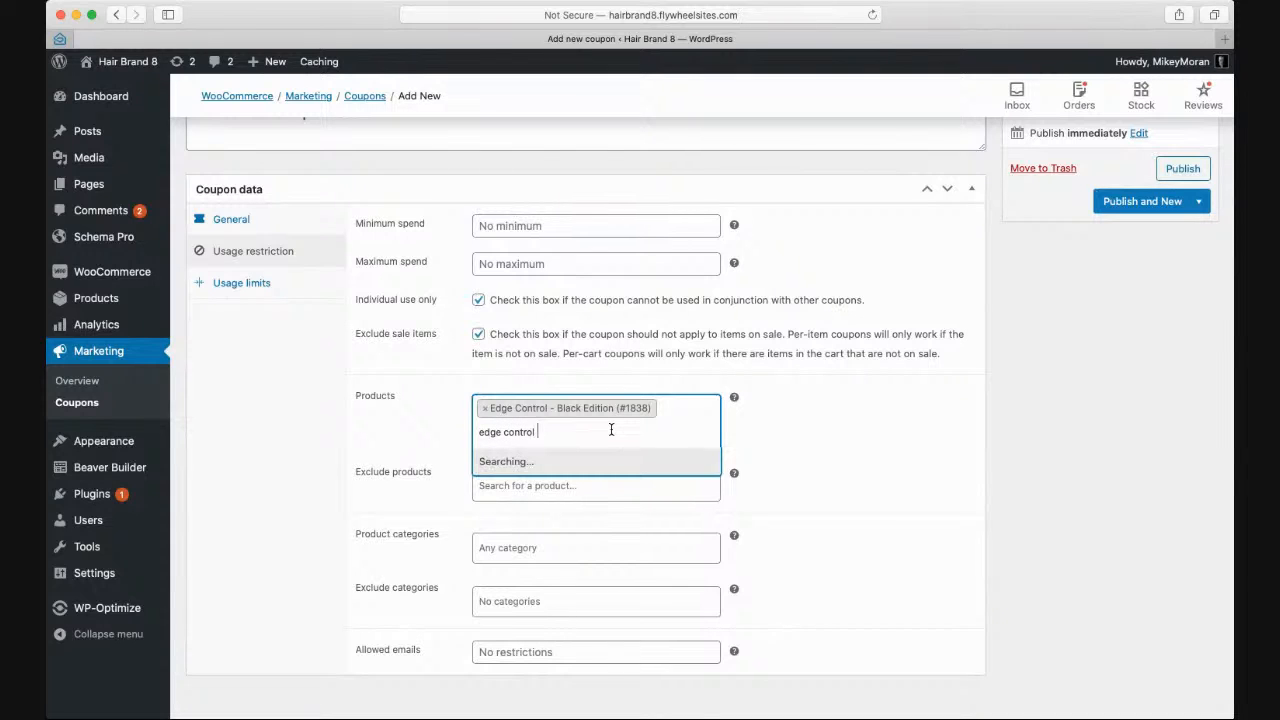
type("clear")
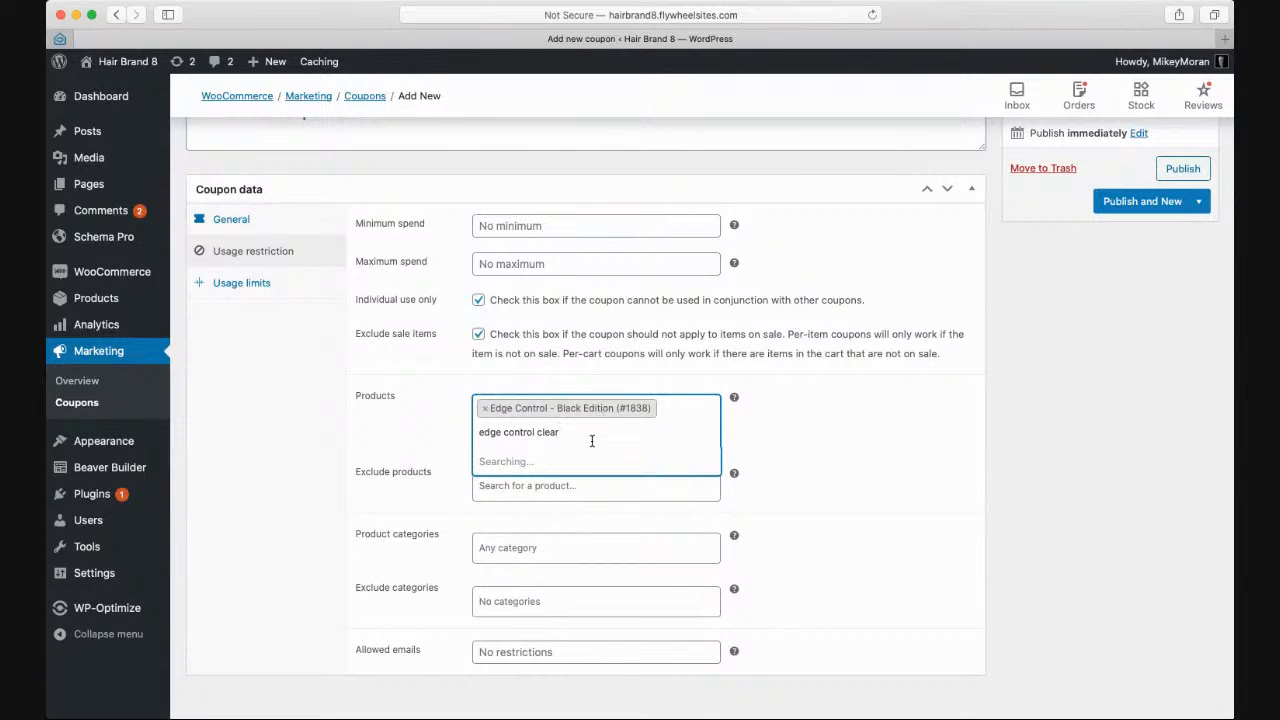
left_click_drag(566, 430, 547, 409)
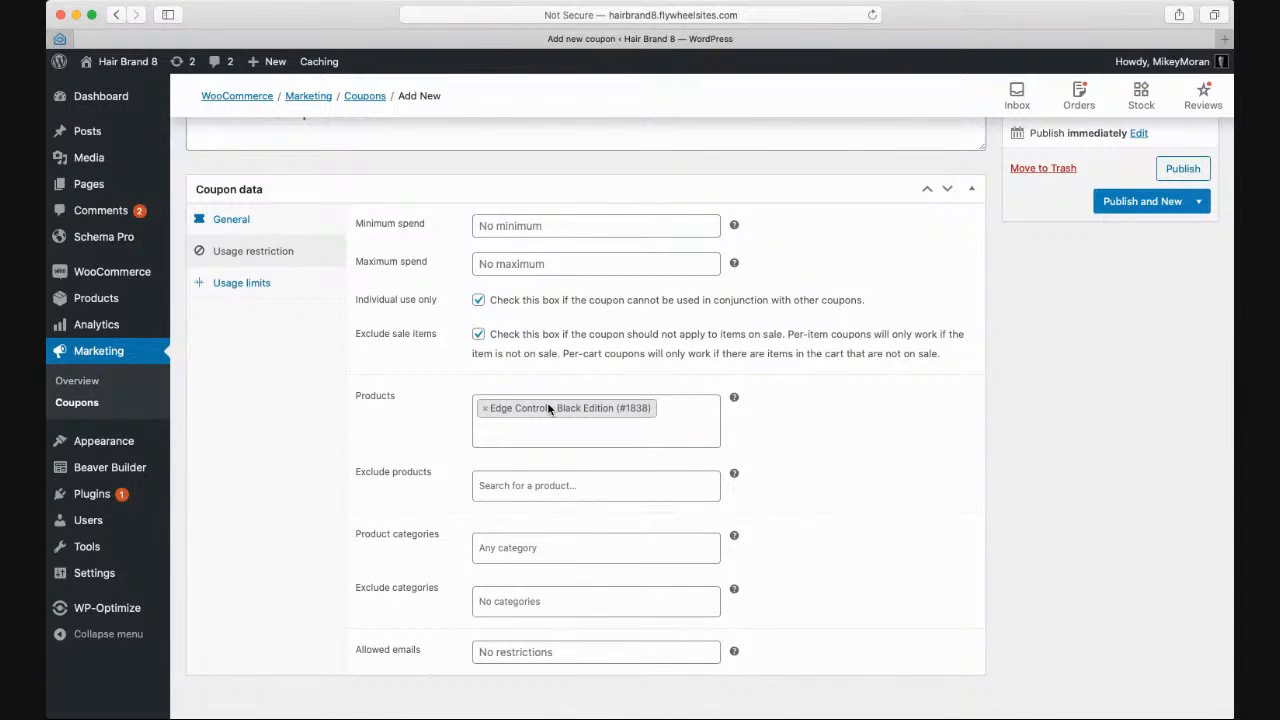
- Limit the coupon to the Edge Control product category without excluding any individual products
left_click(537, 485)
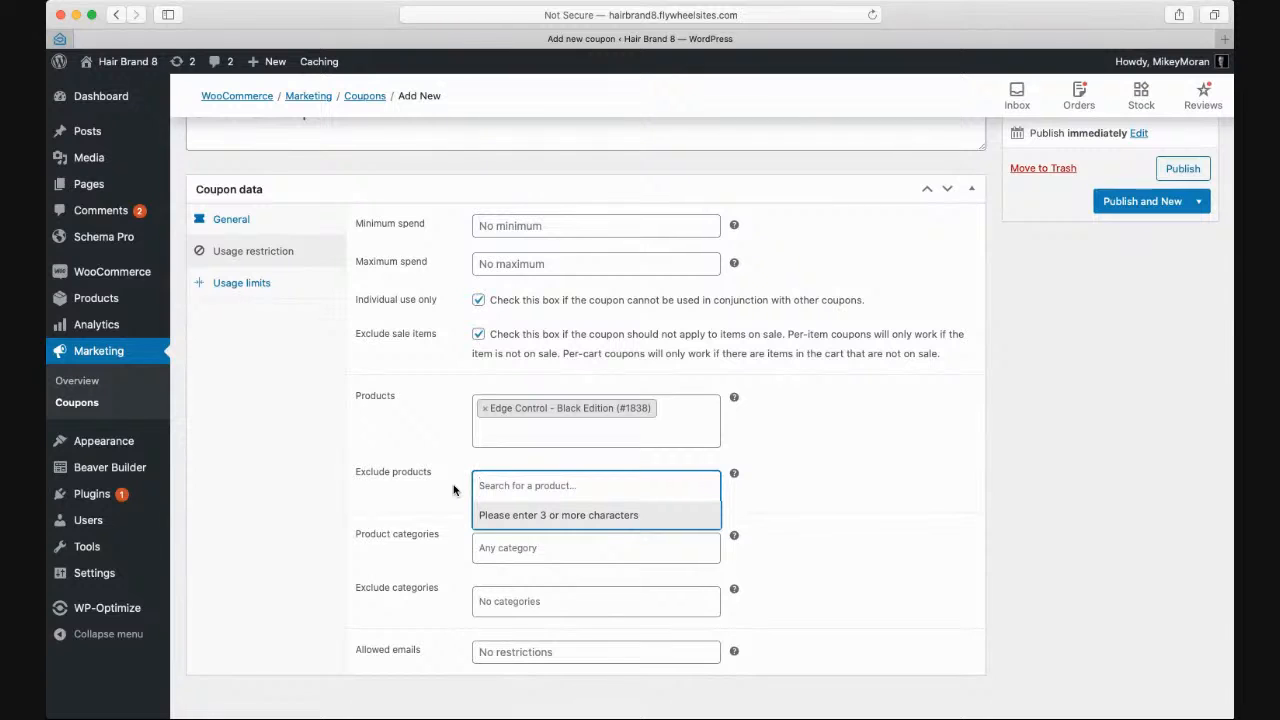
left_click(535, 485)
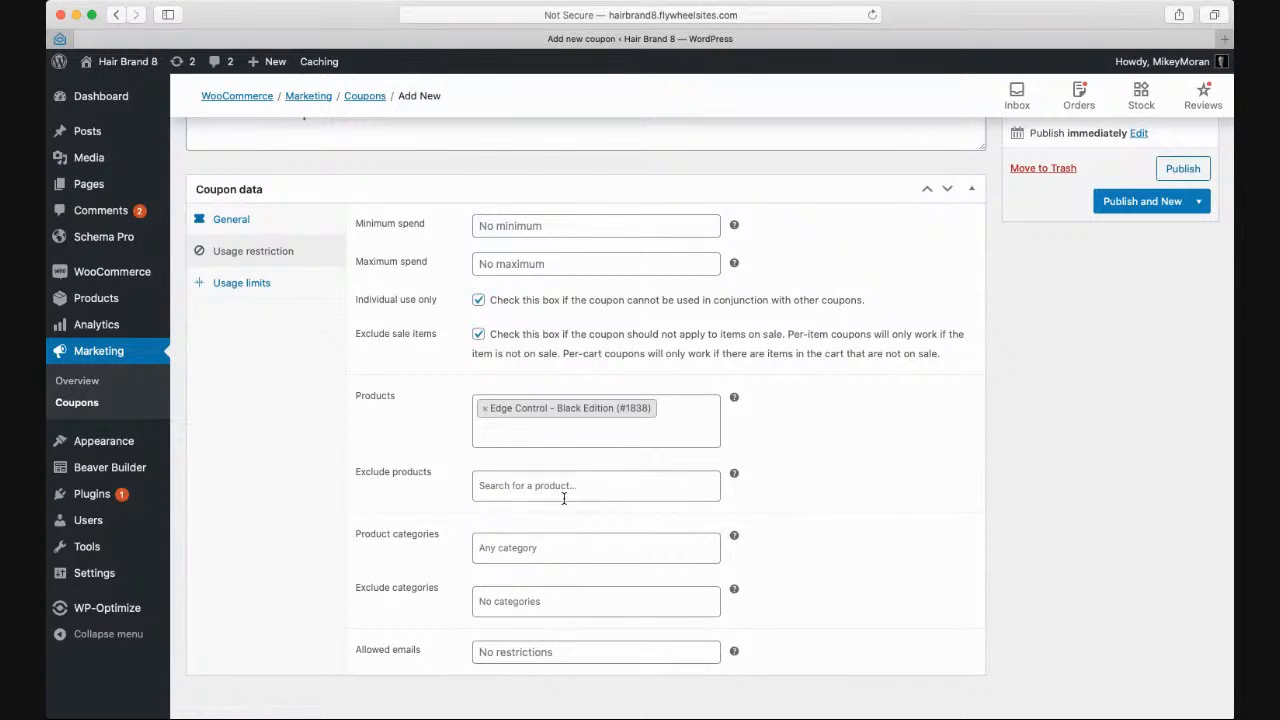
scroll(585, 500, "down", 1)
scroll(590, 508, "up", 1)
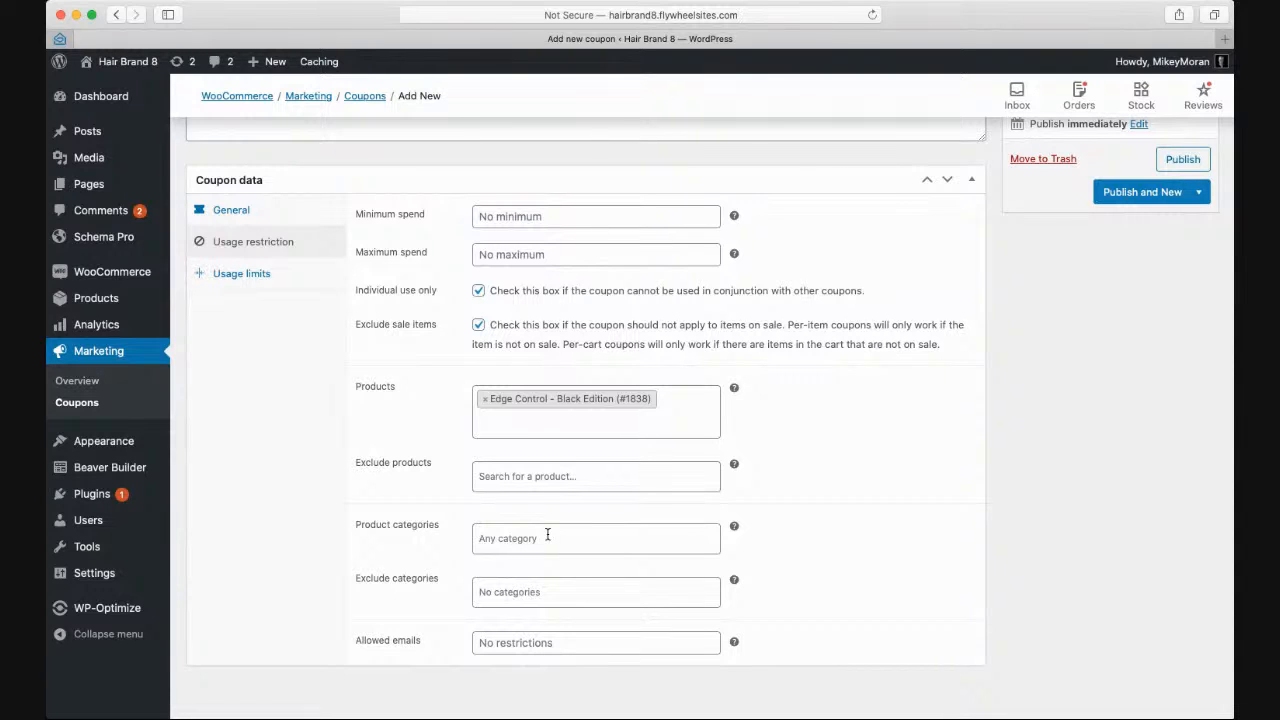
left_click(486, 540)
scroll(527, 628, "down", 5)
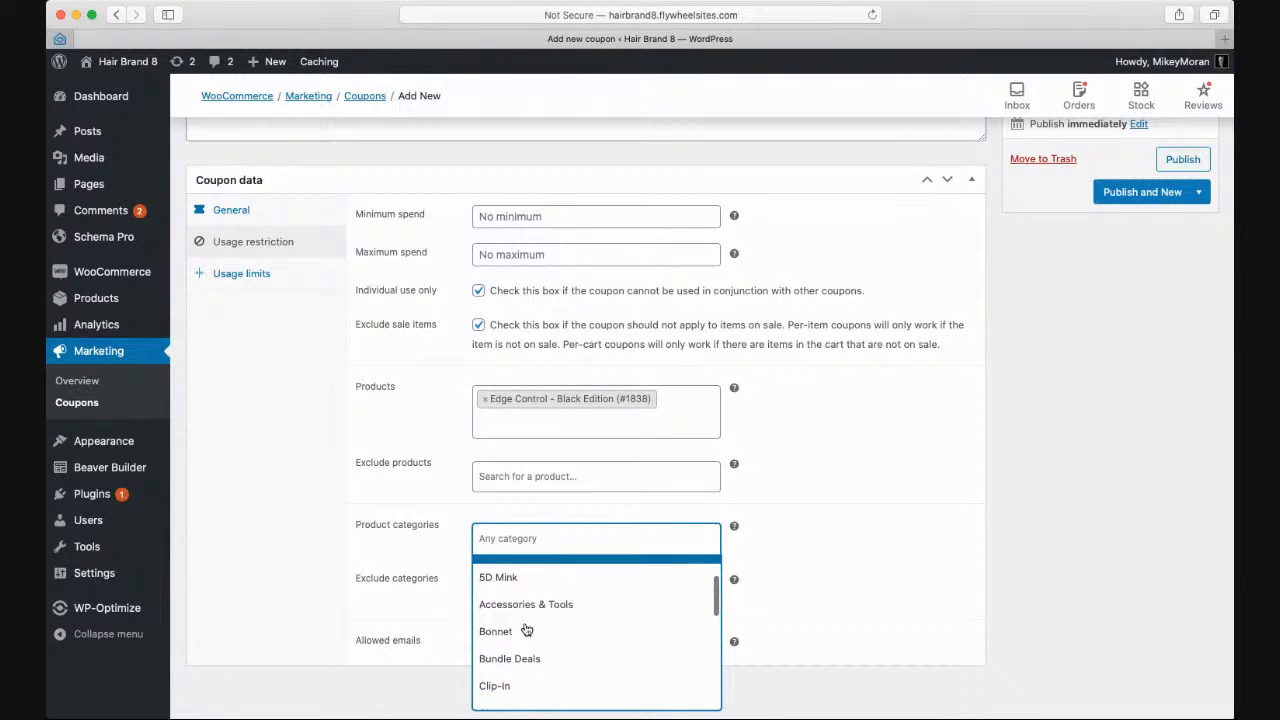
left_click(518, 596)
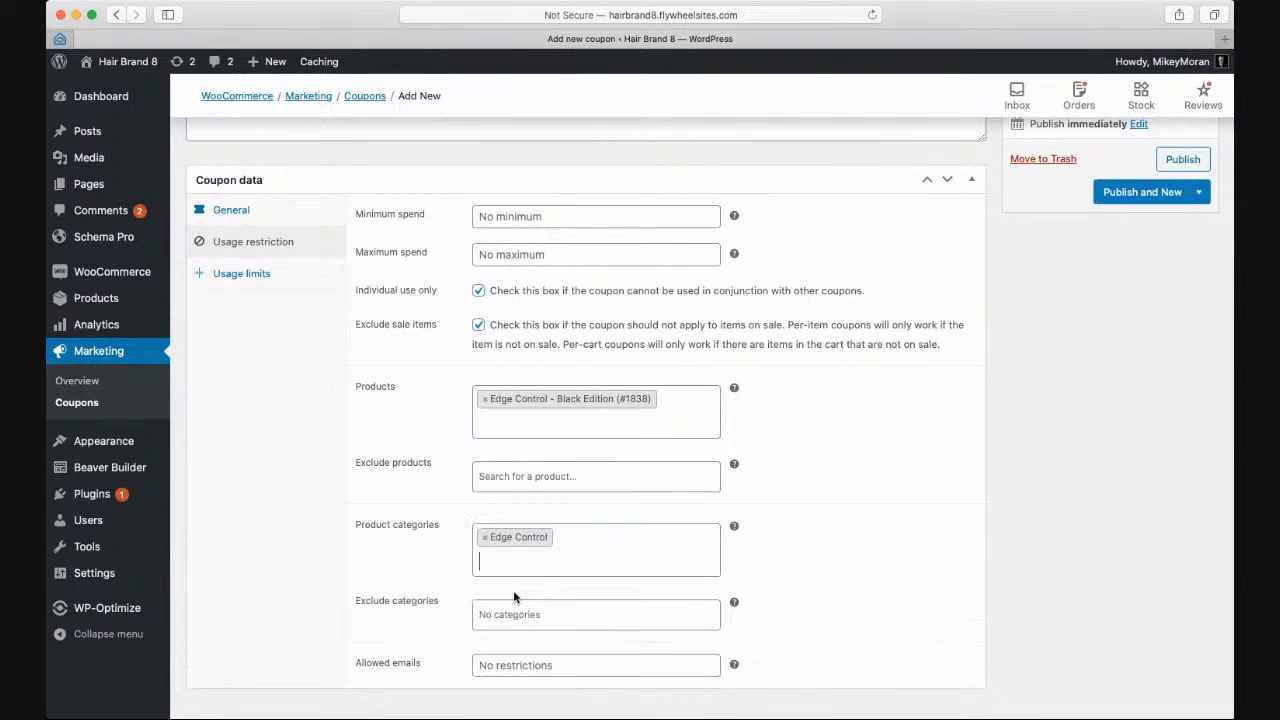
- Exclude the 25mm Mink Lashes and 3D Faux Volume categories from the coupon
left_click(510, 614)
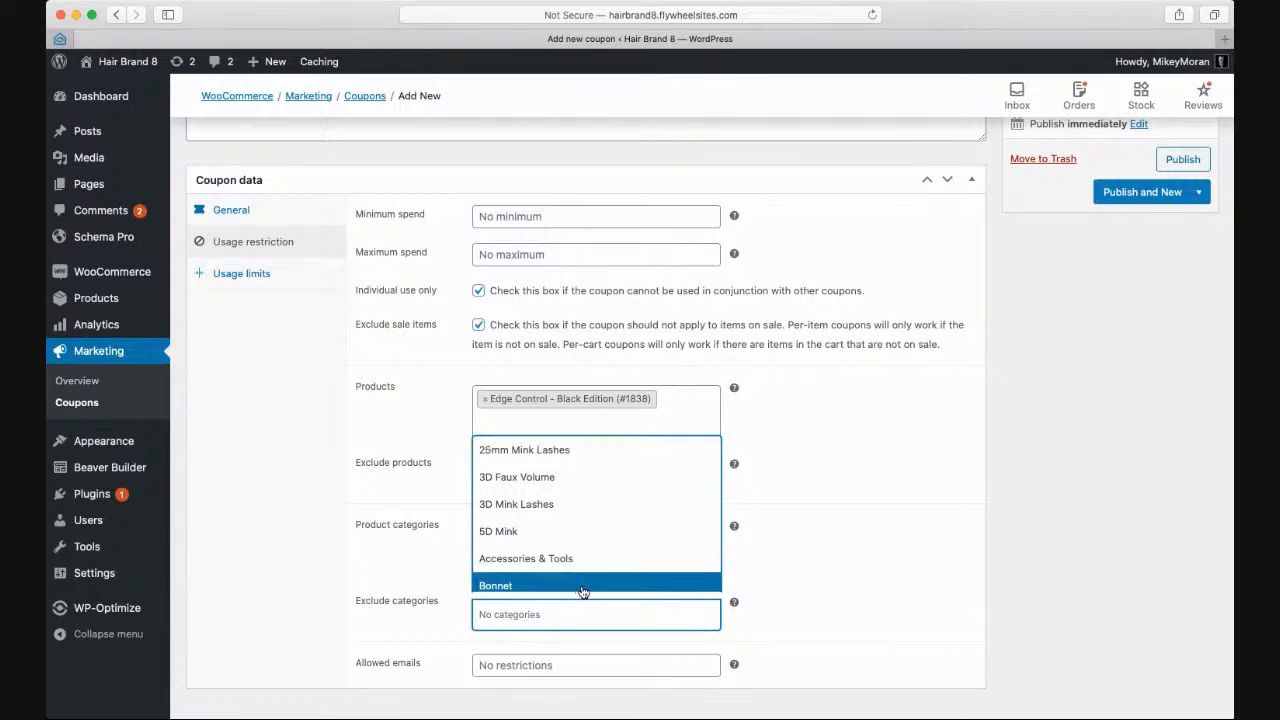
left_click(585, 450)
scroll(531, 611, "down", 1)
left_click(522, 595)
left_click(520, 460)
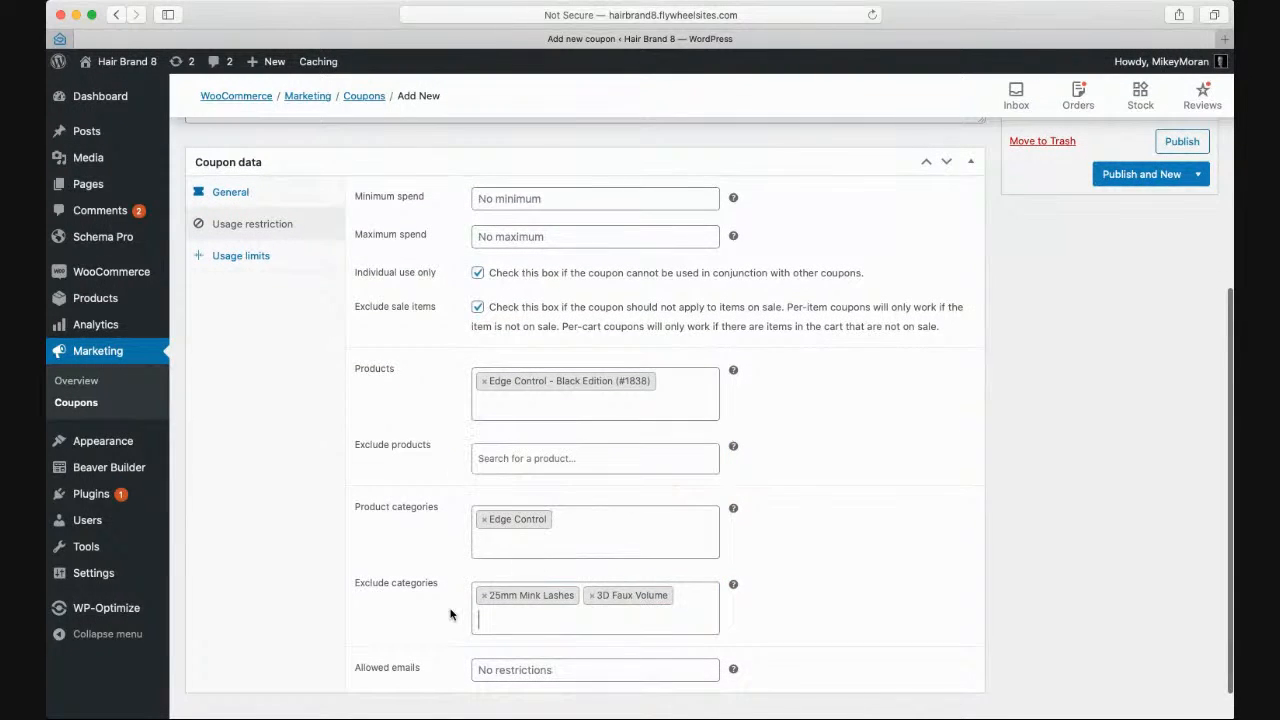
- Set the coupon's usage limit per user to 1, leaving the other usage limits empty
scroll(450, 612, "down", 1)
scroll(444, 613, "up", 5)
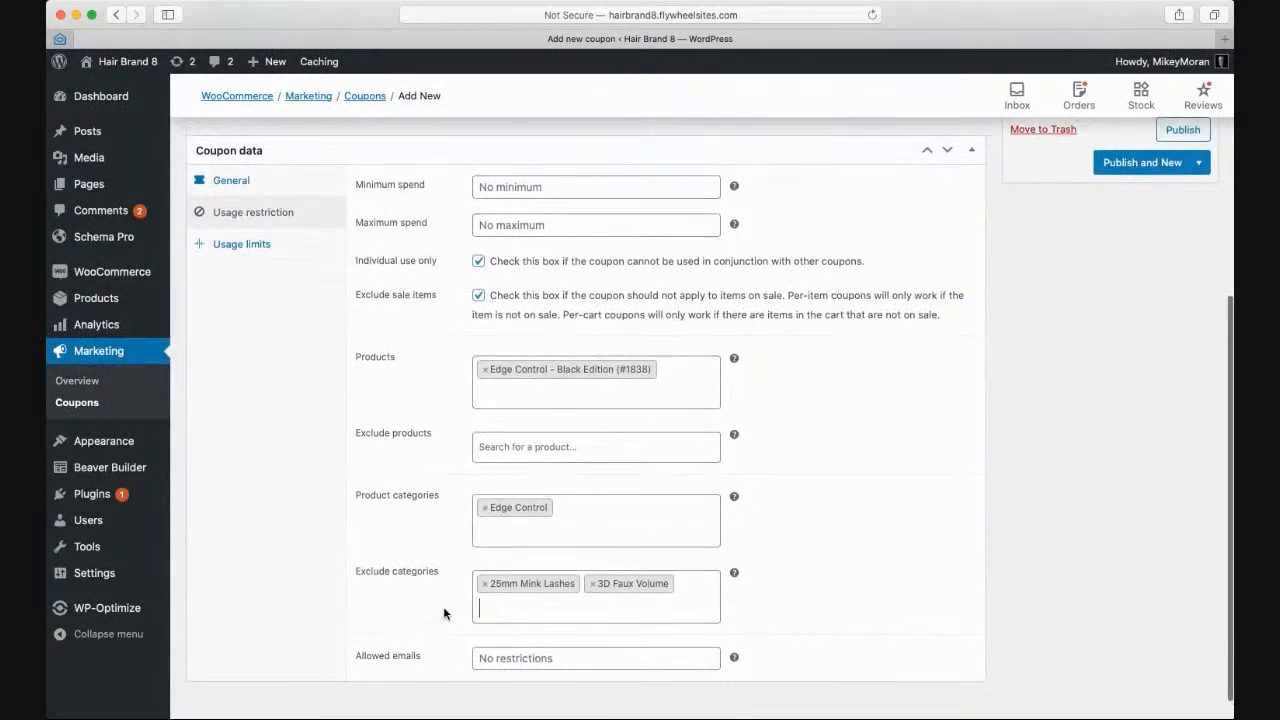
scroll(444, 613, "up", 2)
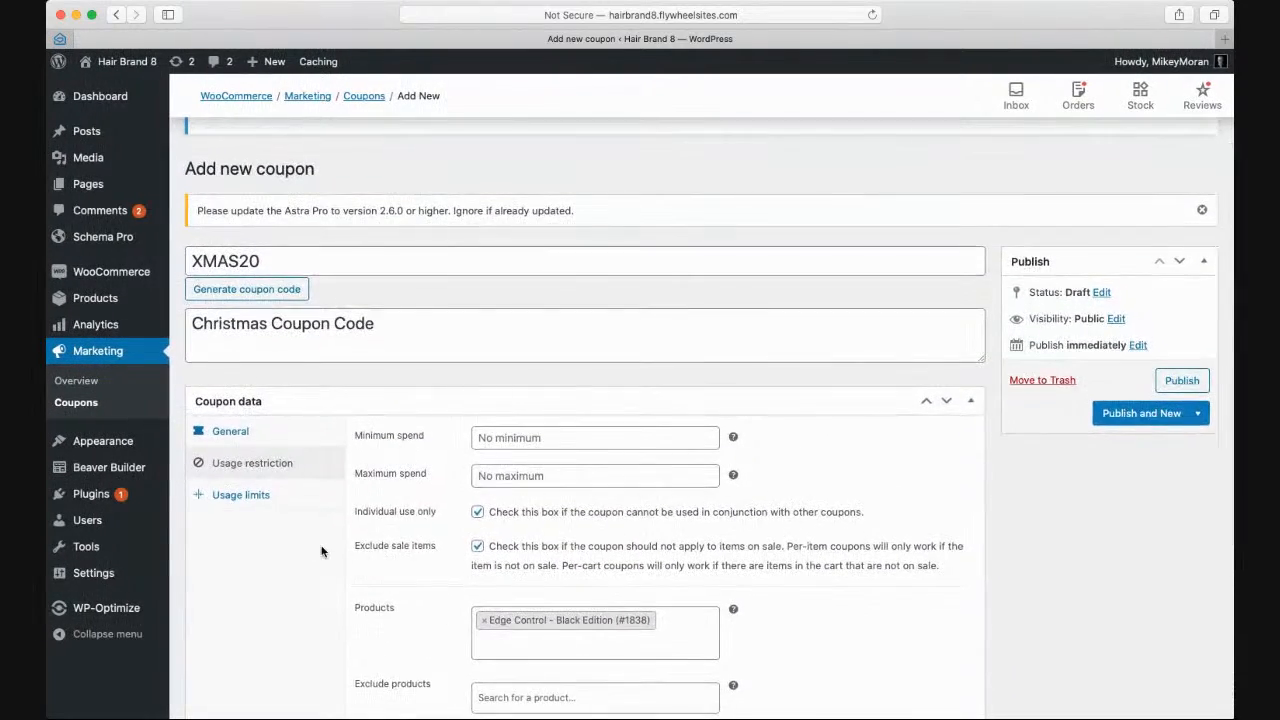
left_click(240, 459)
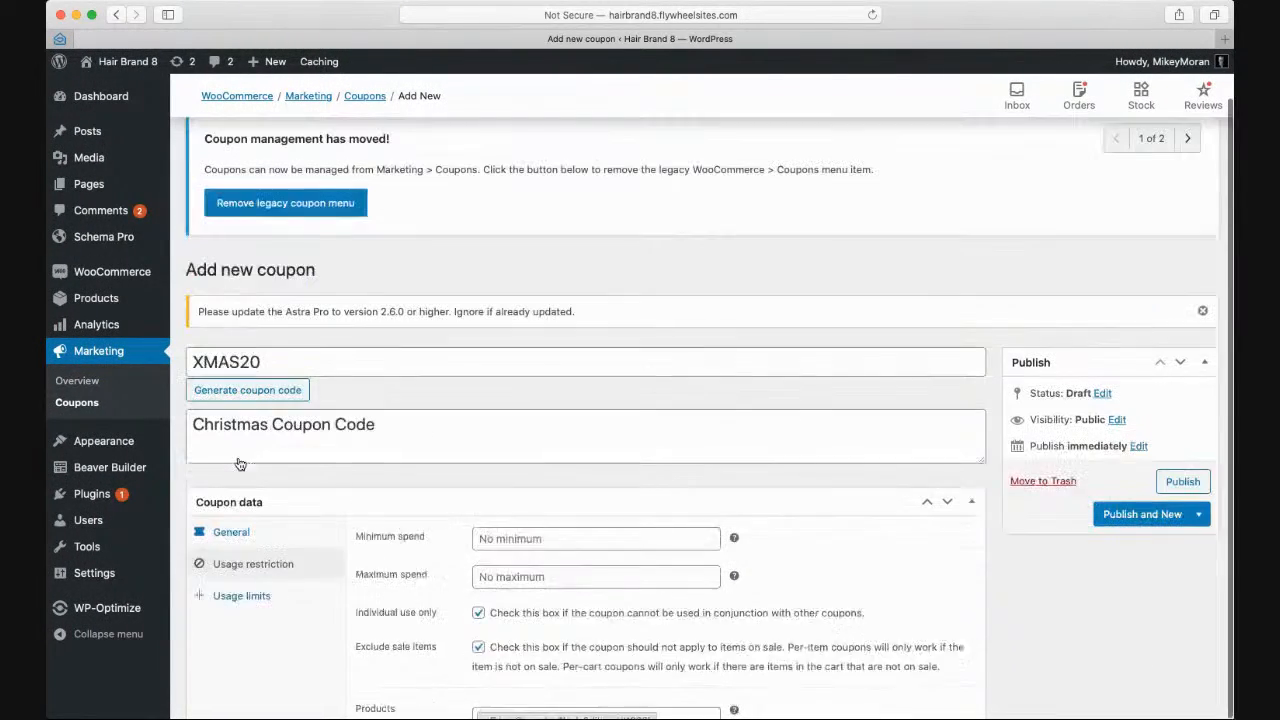
left_click(511, 538)
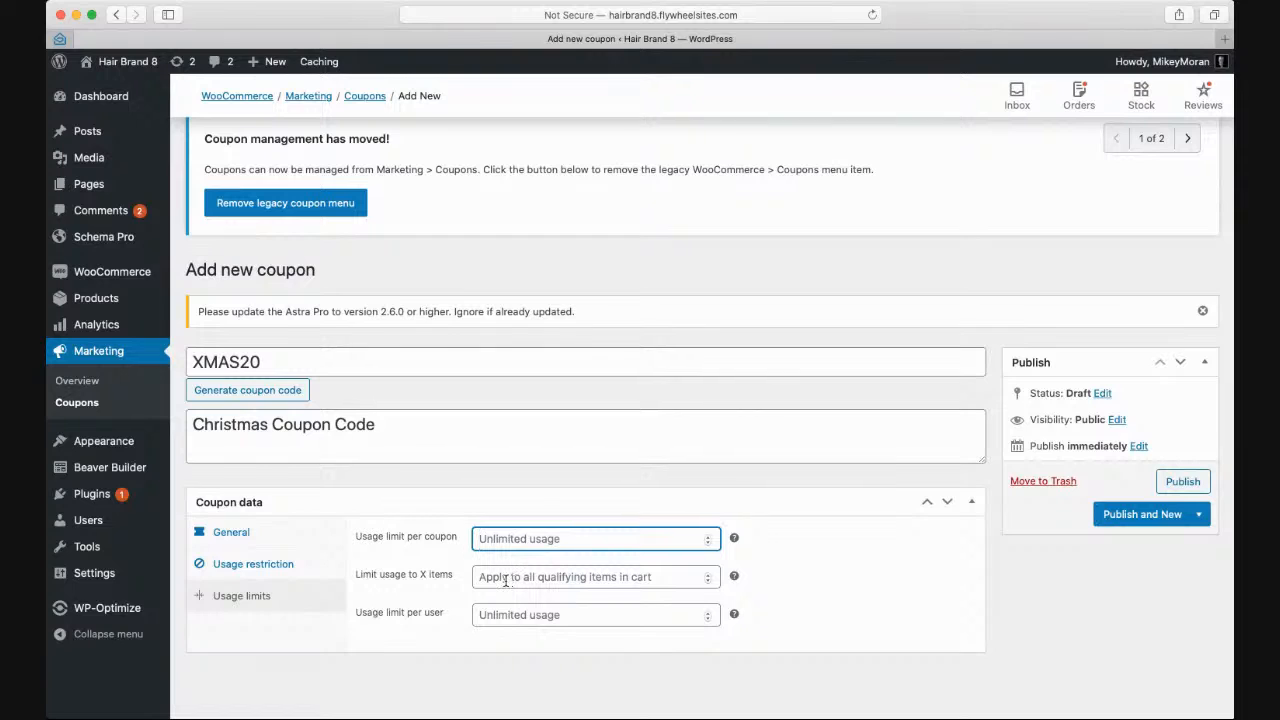
left_click(504, 578)
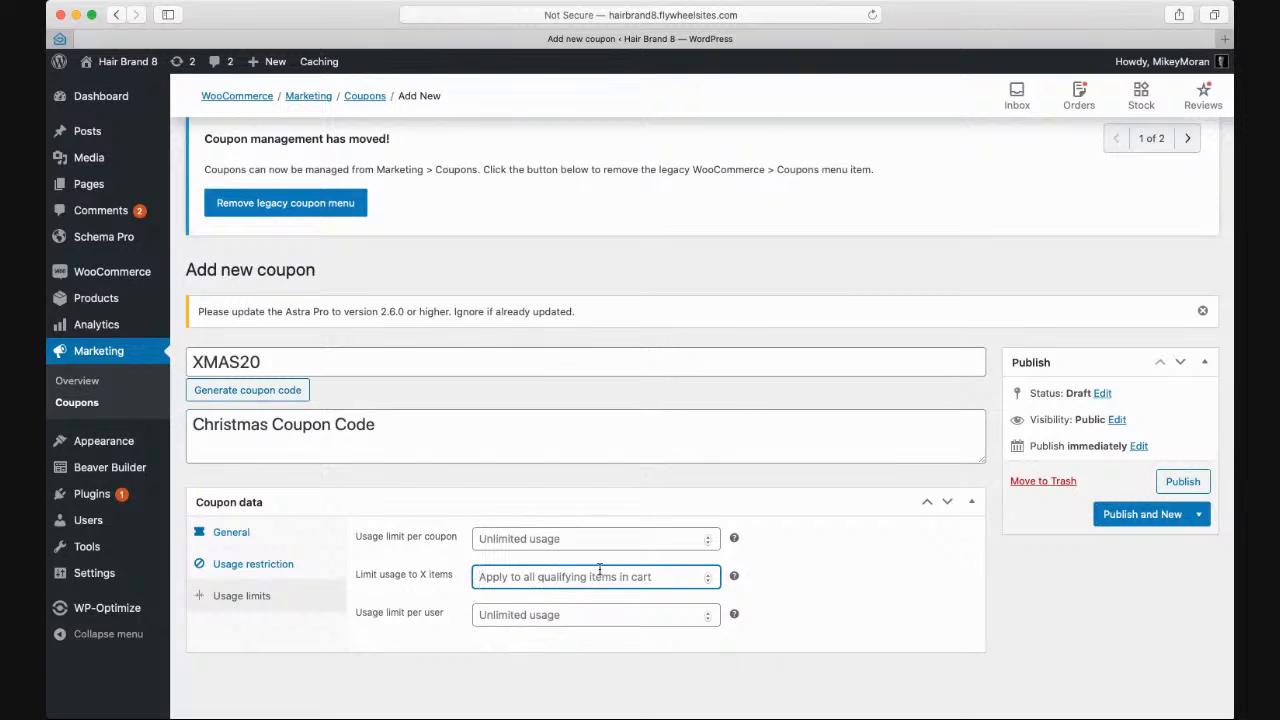
left_click(556, 616)
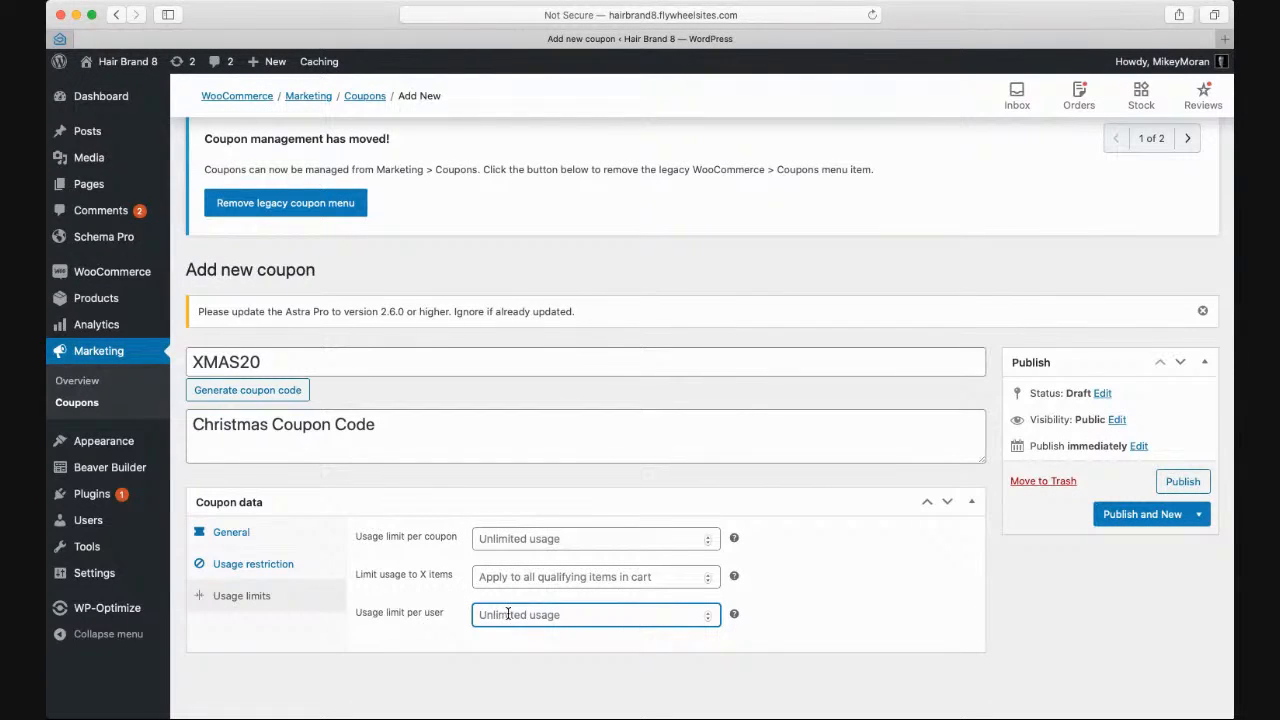
type("1")
- Publish the XMAS20 coupon and return to the list of coupons
scroll(400, 490, "up", 1)
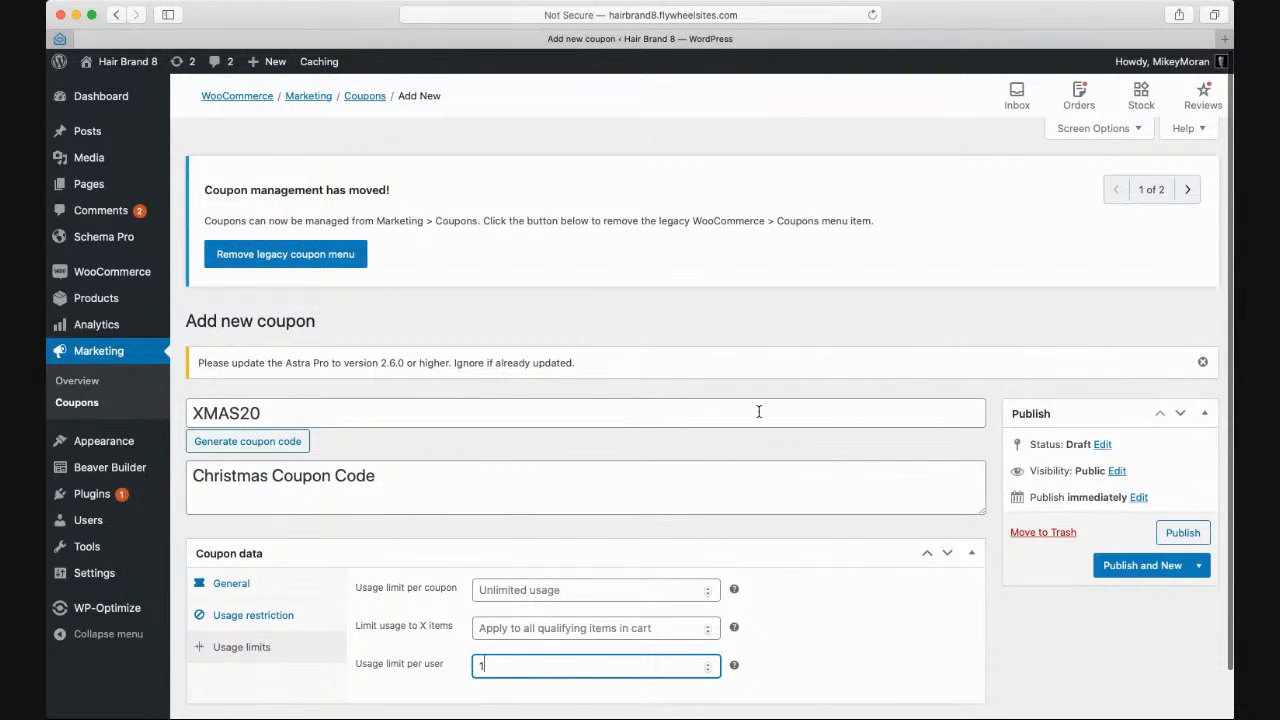
left_click(1130, 565)
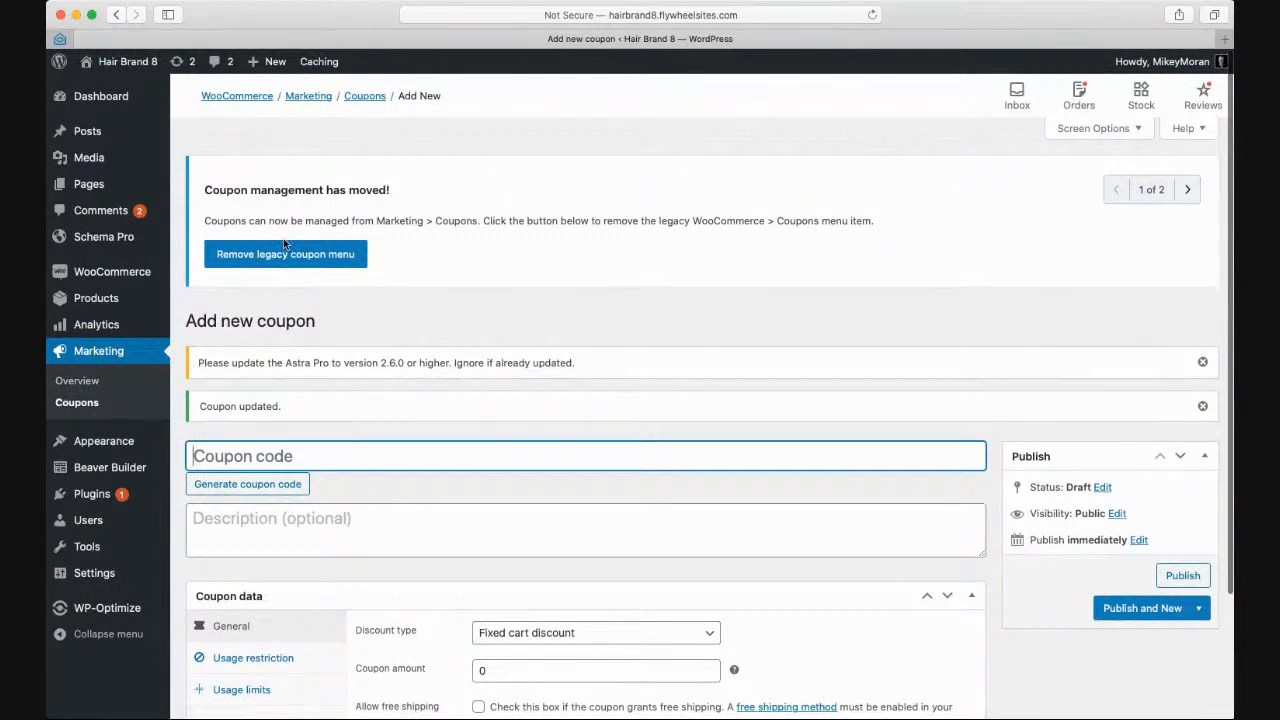
left_click(365, 96)
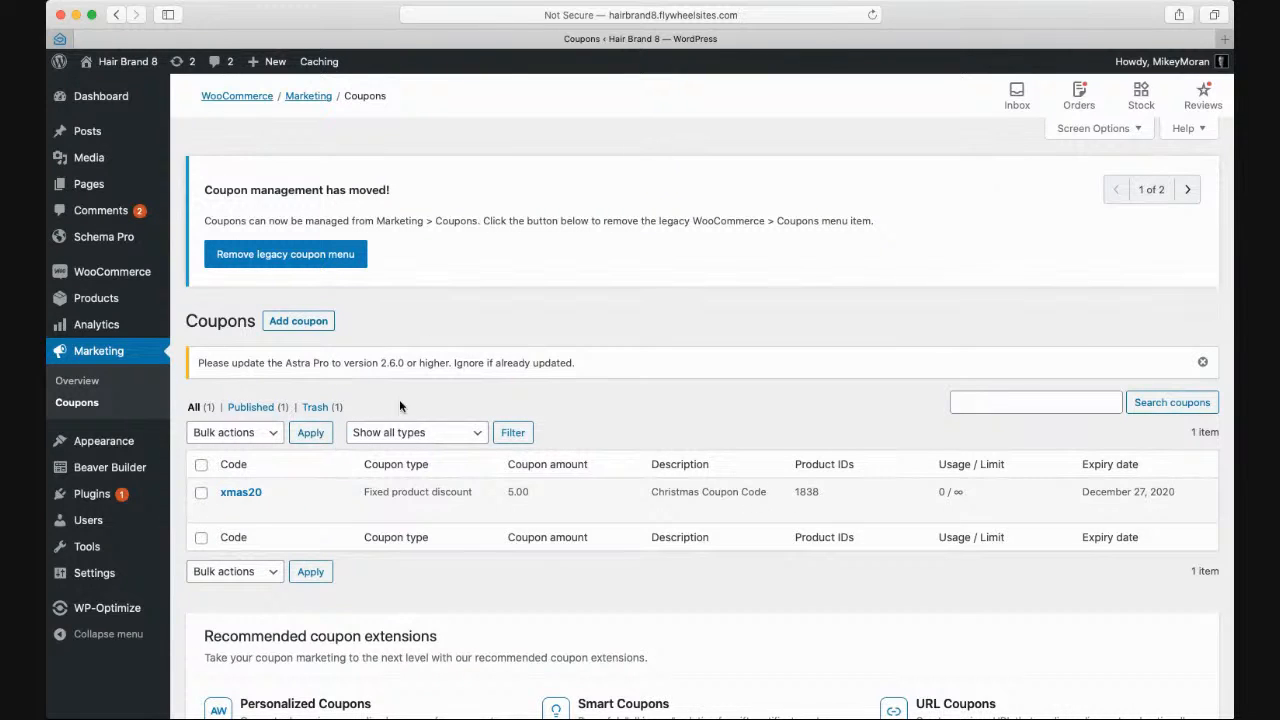
- Move the xmas20 coupon to the trash
mouse_move(285, 491)
left_click(260, 510)
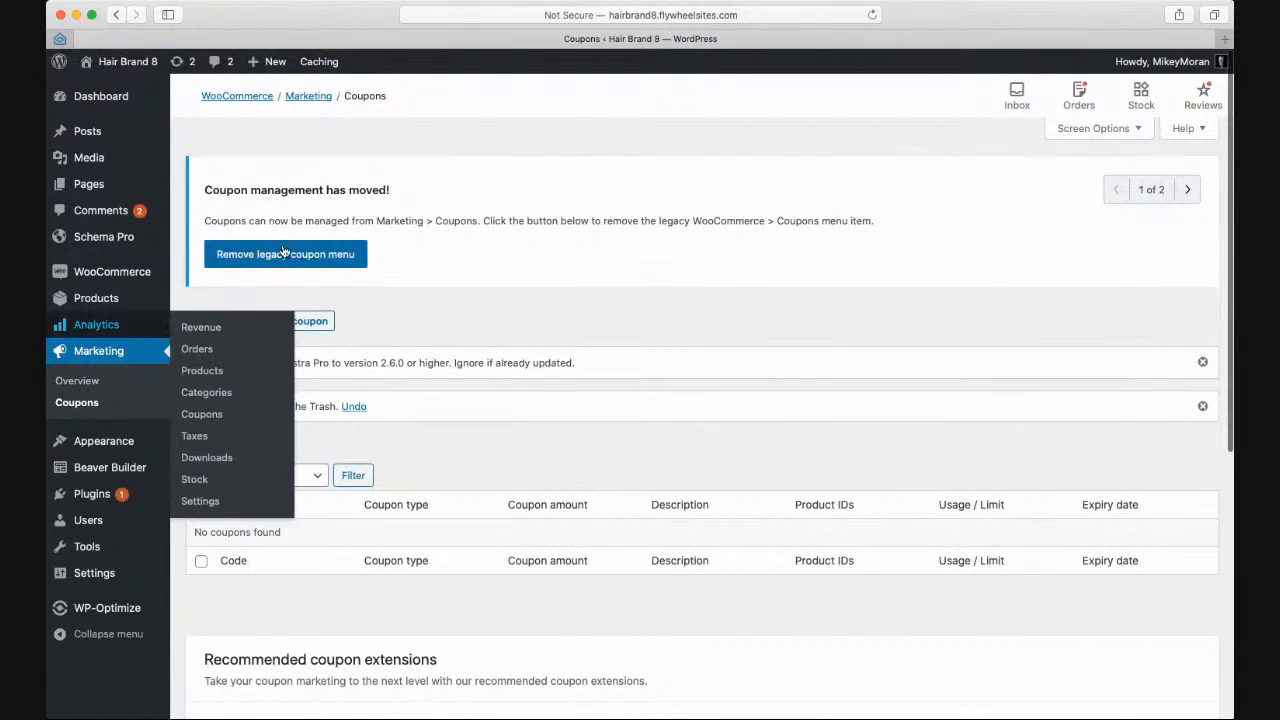
- Open the store's product categories and look through the whole category list
mouse_move(104, 273)
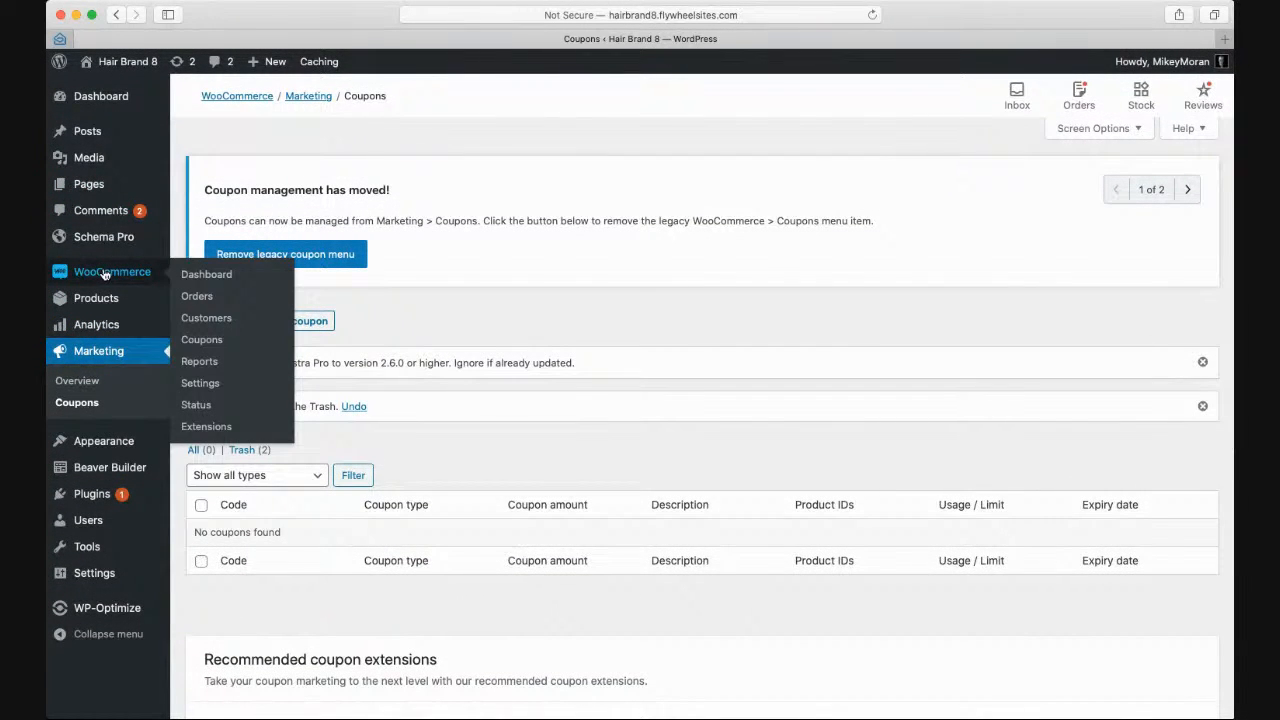
mouse_move(84, 302)
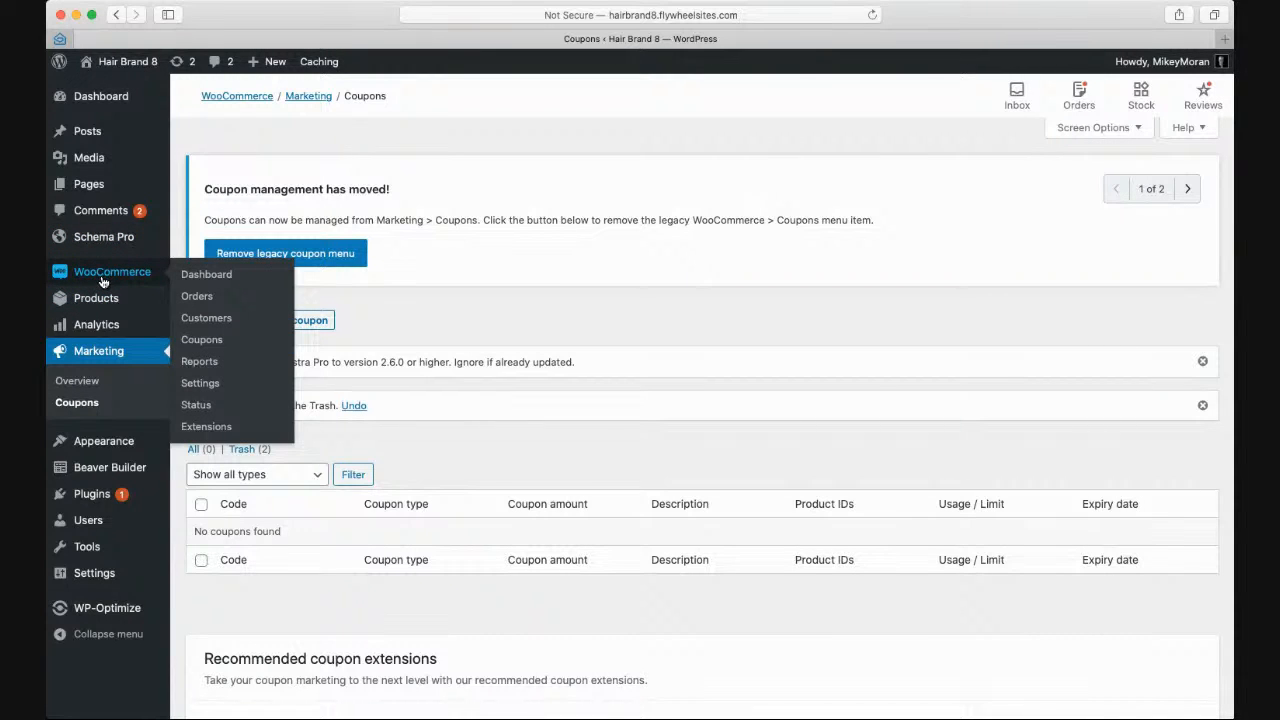
mouse_move(92, 186)
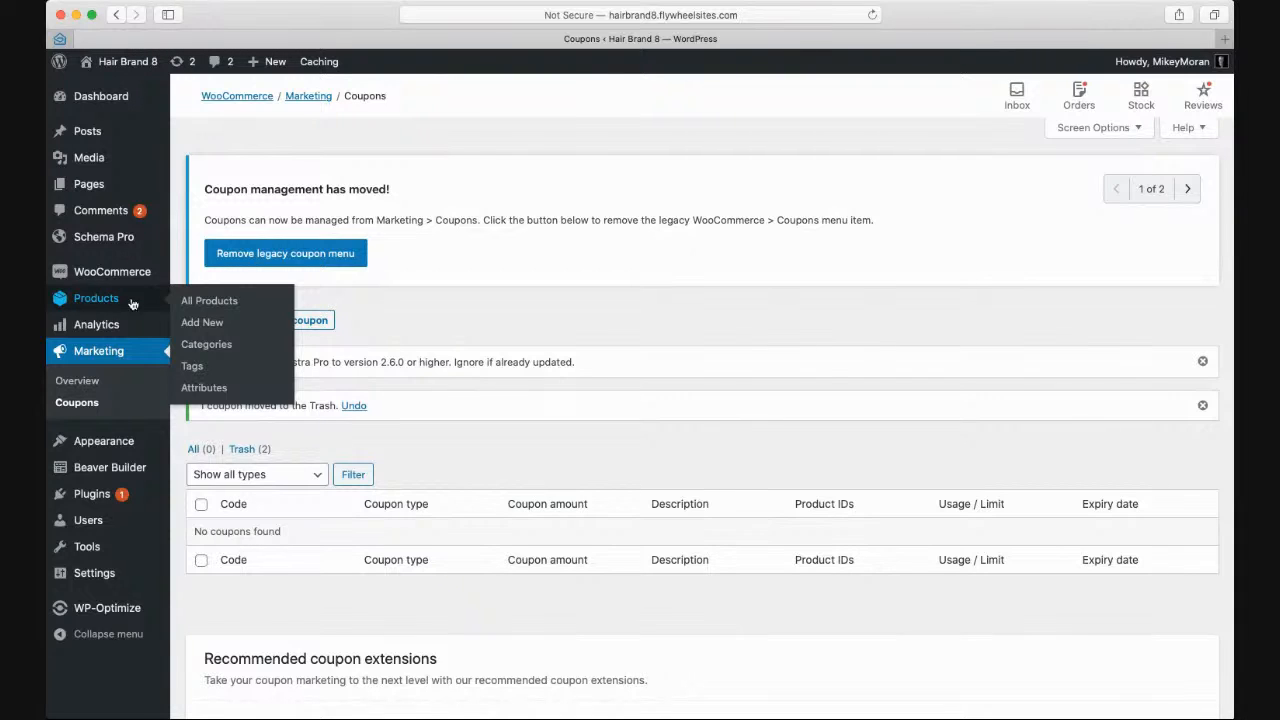
left_click(216, 350)
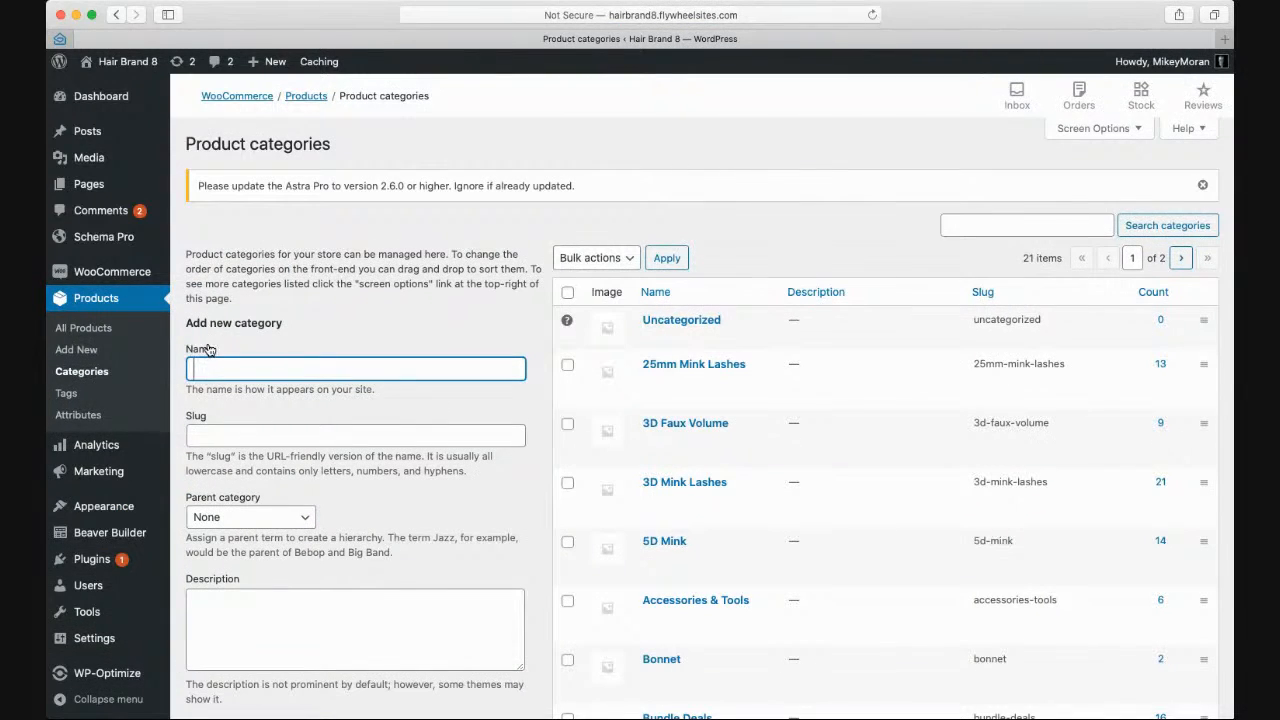
scroll(676, 364, "down", 10)
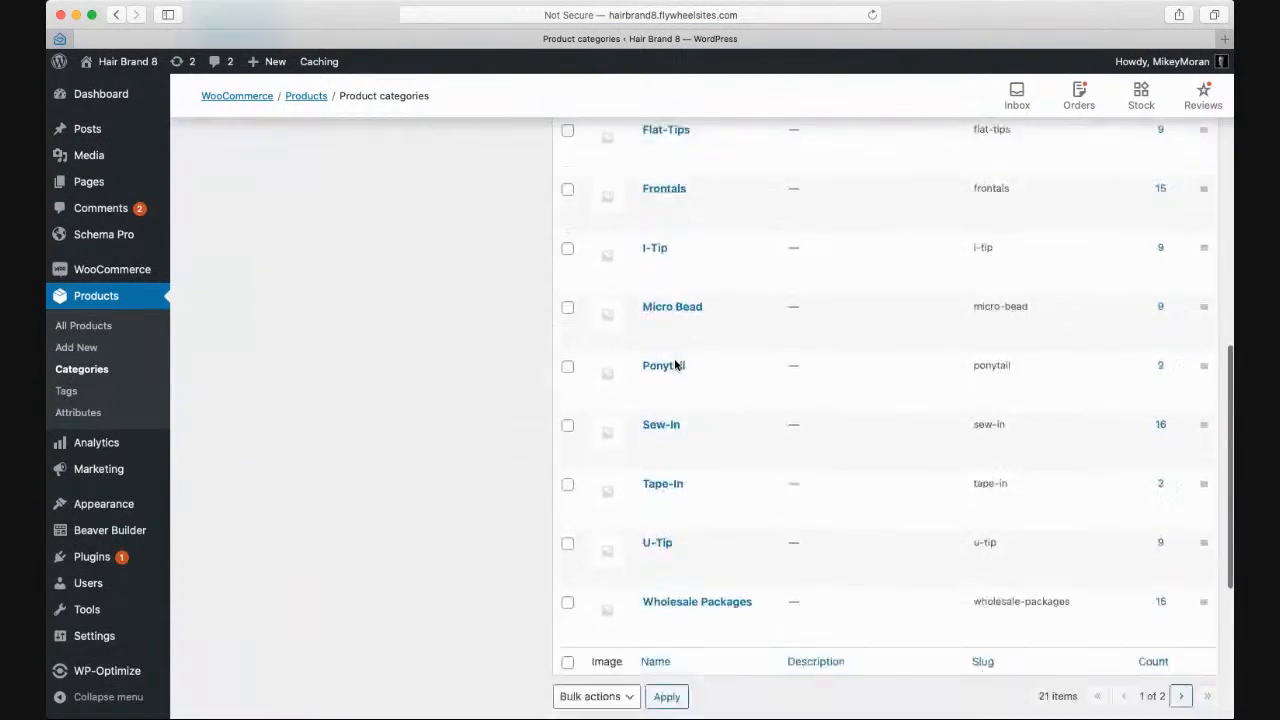
scroll(675, 365, "down", 3)
scroll(675, 365, "up", 15)
scroll(676, 366, "down", 3)
scroll(676, 366, "up", 3)
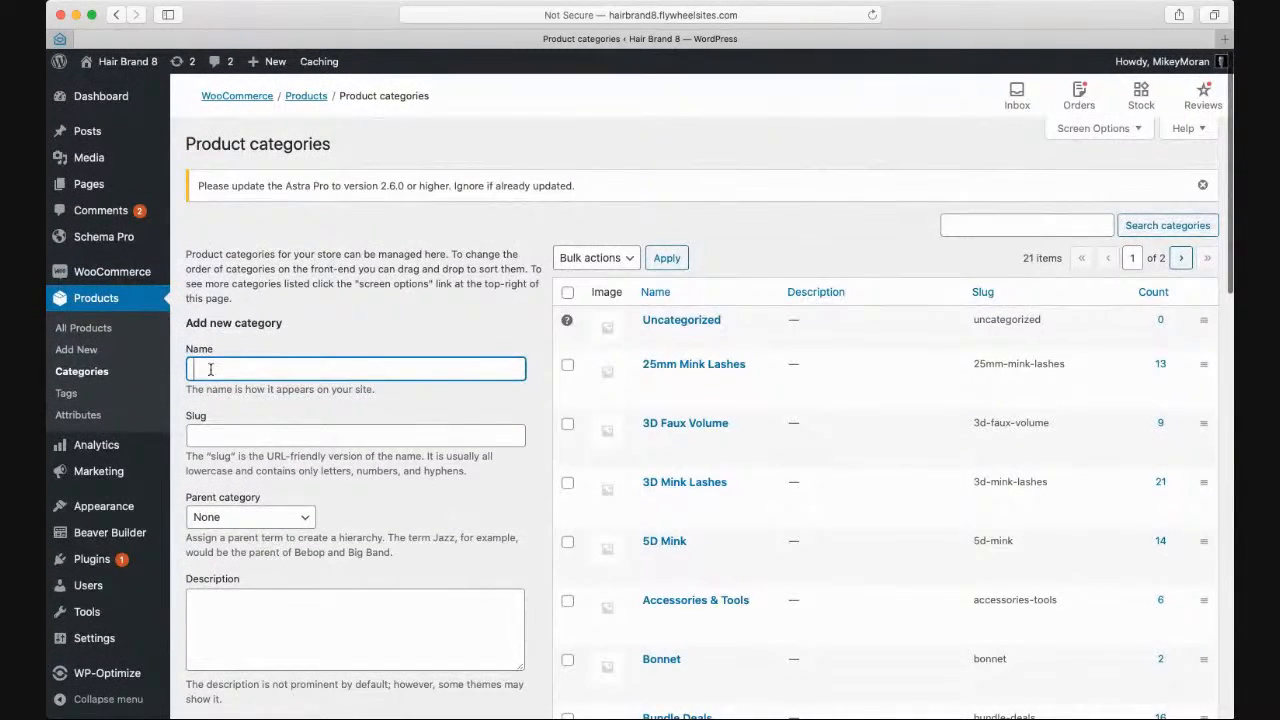
- Open the 3D Faux Volume product category for editing
mouse_move(735, 366)
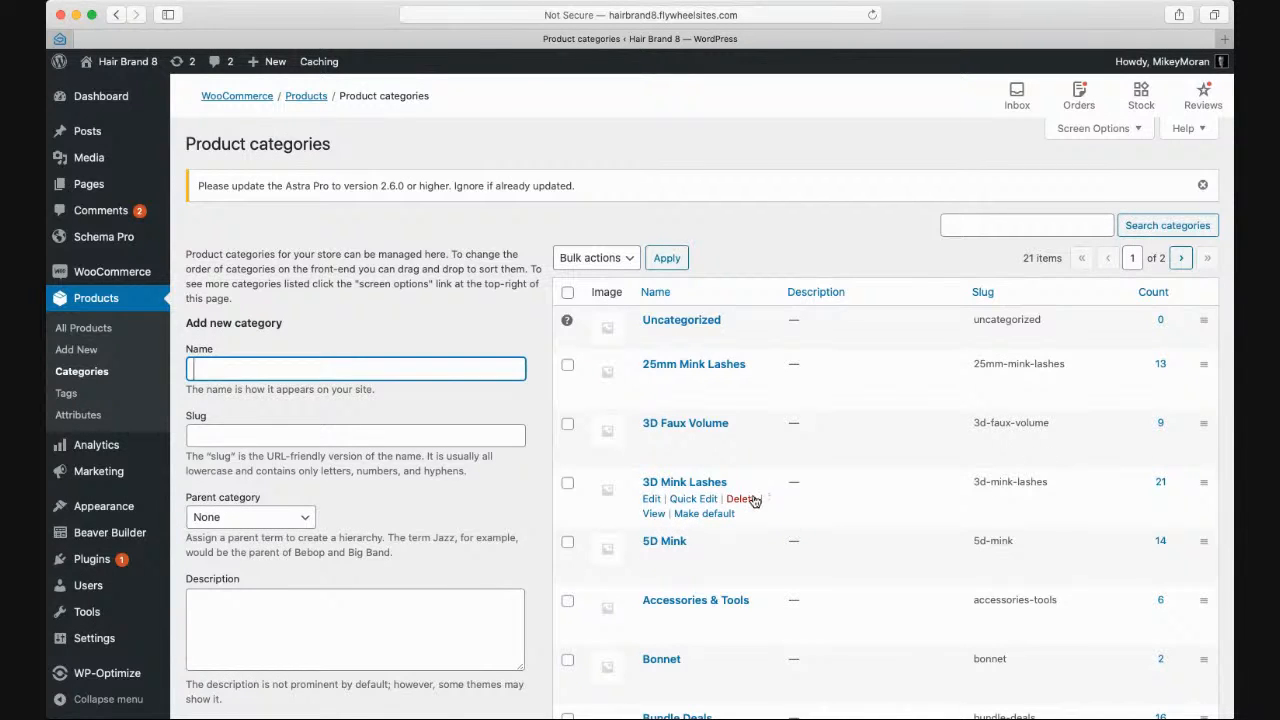
left_click(699, 488)
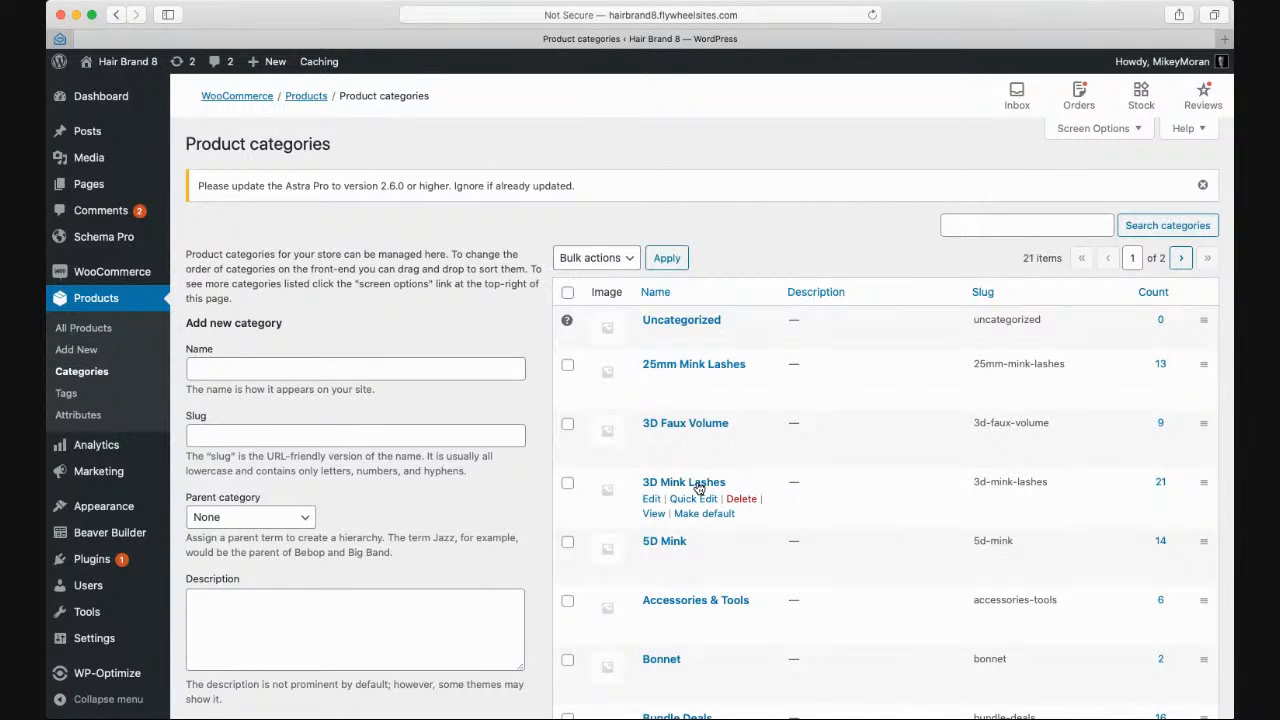
left_click(666, 426)
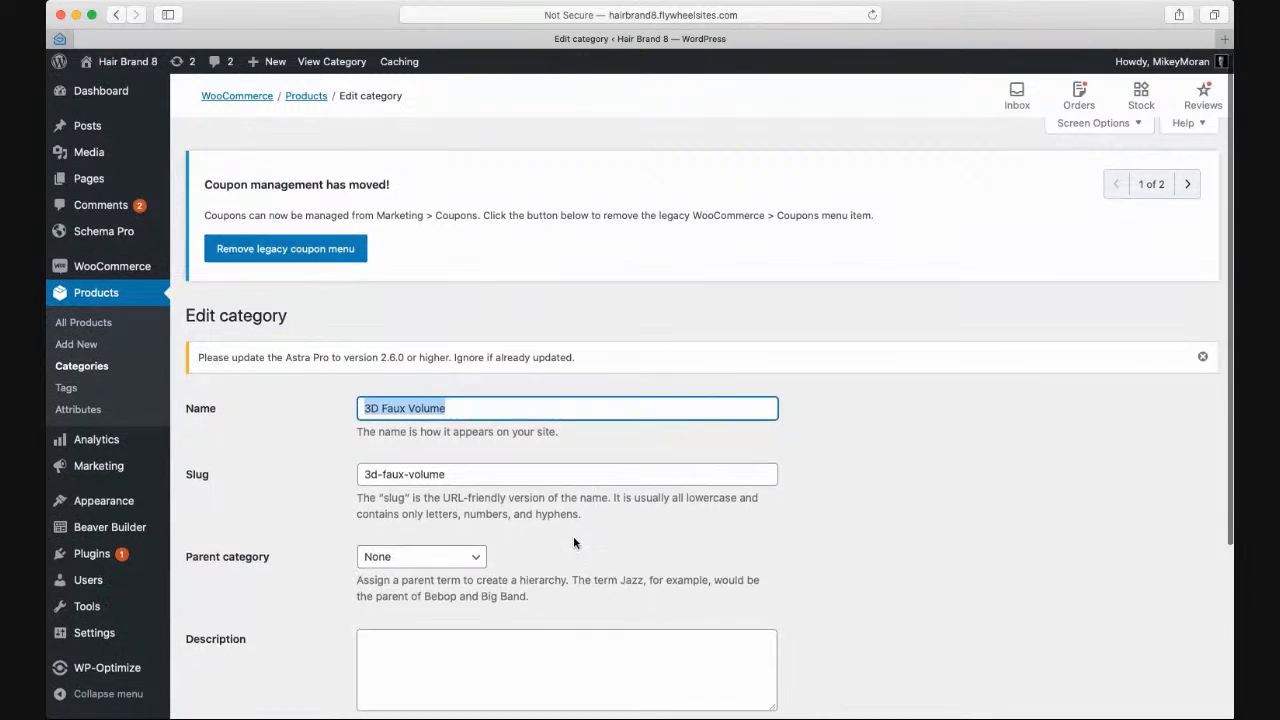
- Leave the category unchanged, open the list of all products and look through its first entries
scroll(571, 543, "down", 5)
scroll(571, 543, "up", 5)
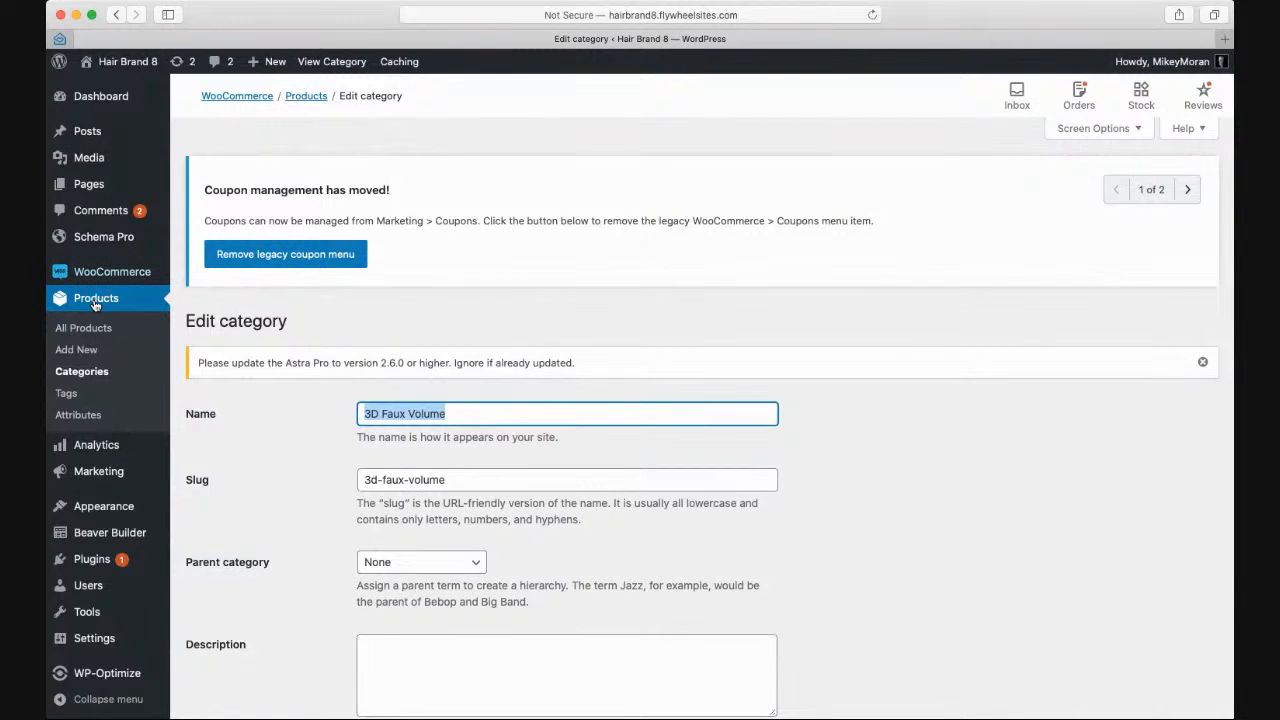
left_click(93, 300)
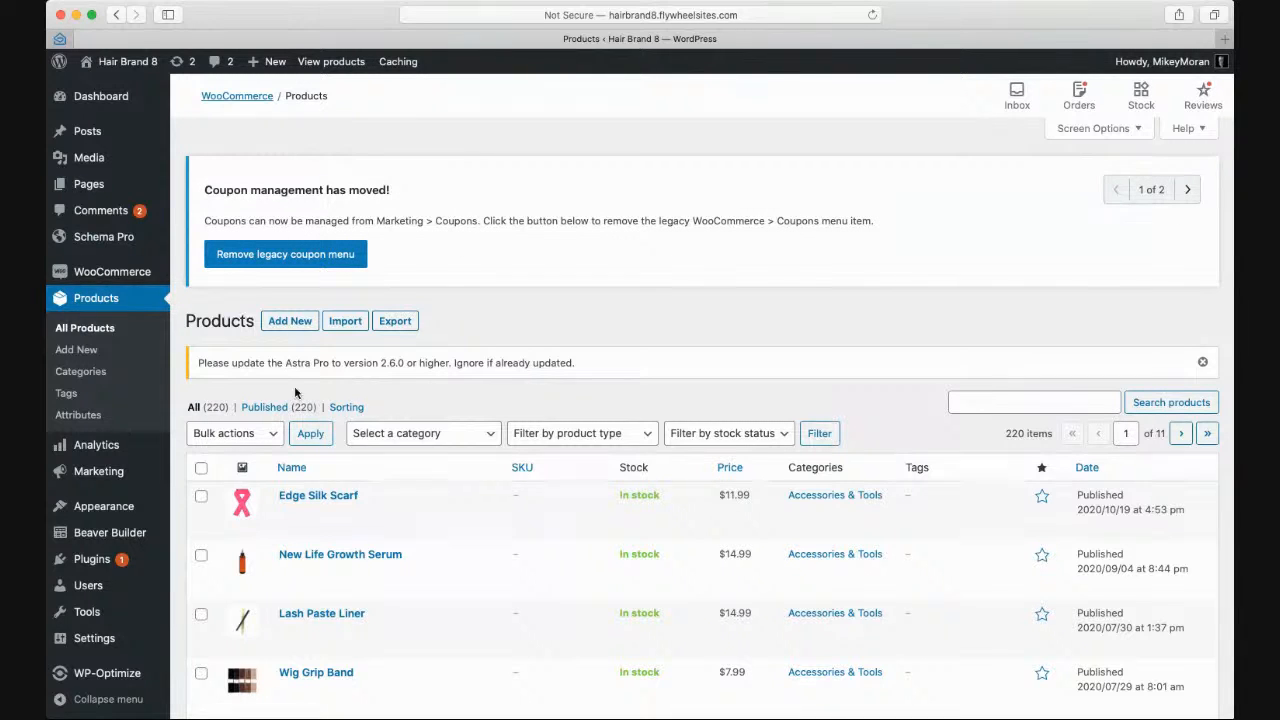
scroll(407, 385, "down", 3)
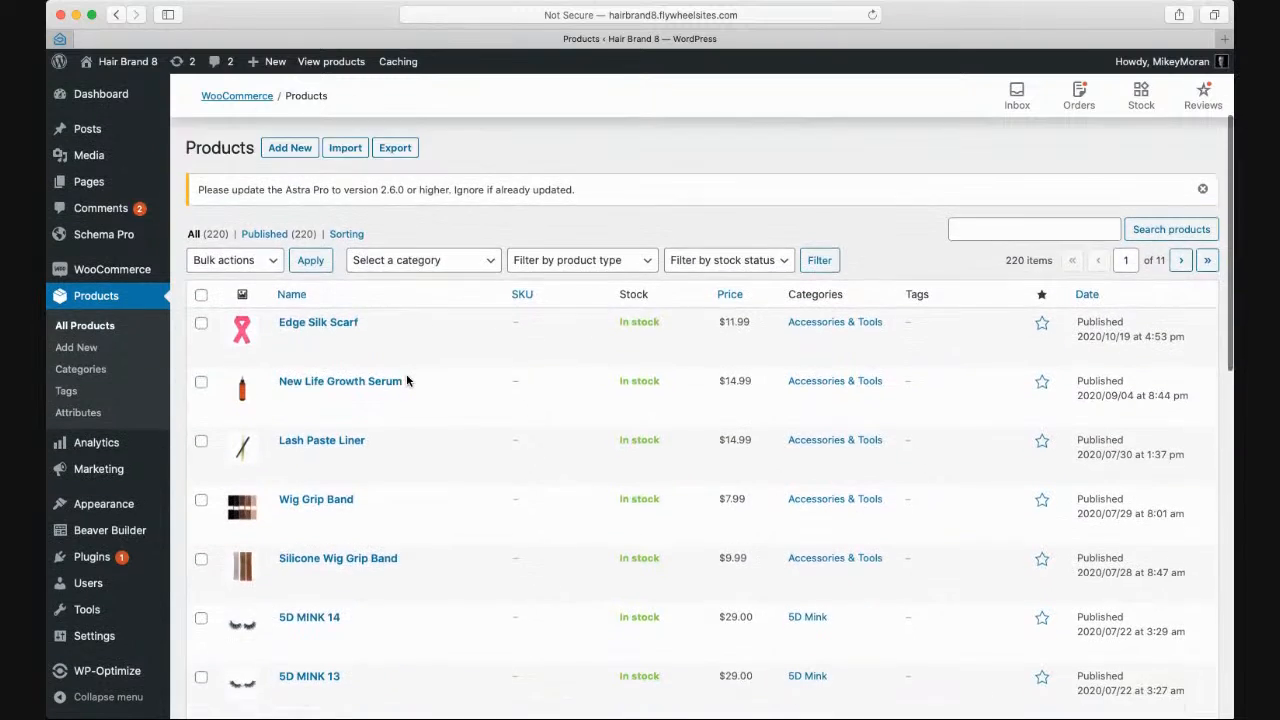
scroll(406, 381, "down", 1)
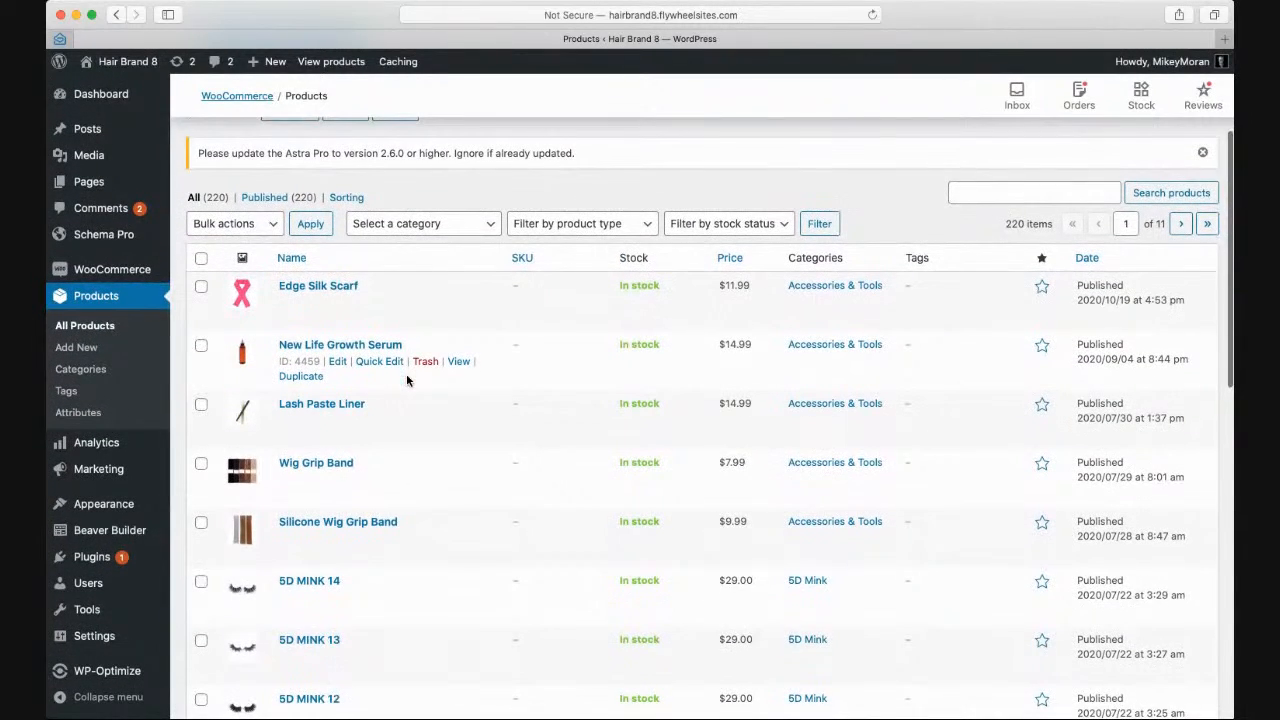
scroll(406, 376, "up", 1)
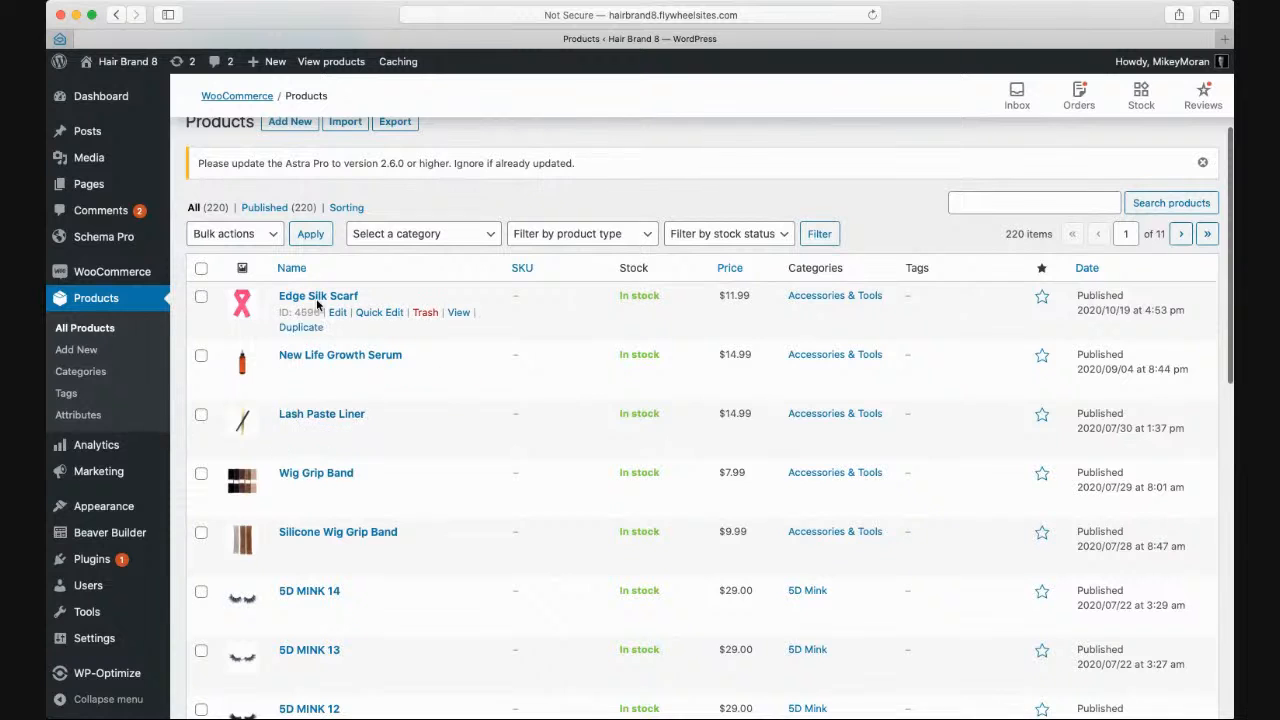
scroll(316, 298, "up", 4)
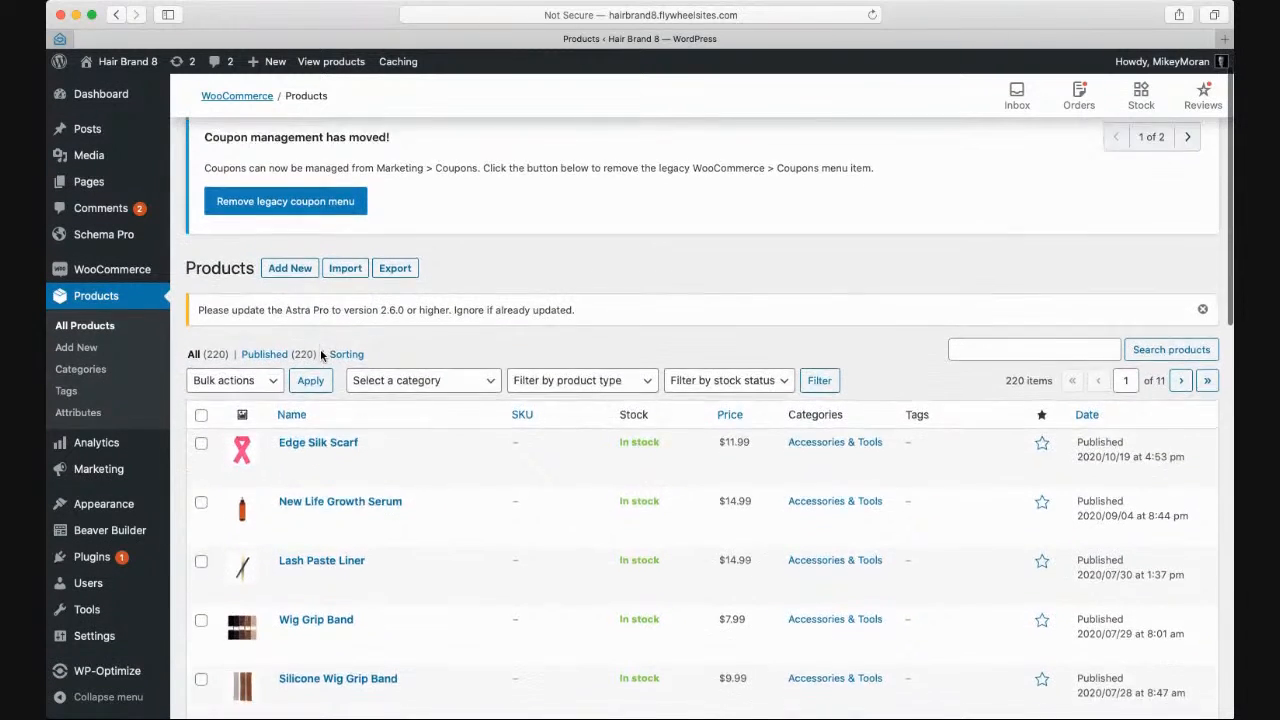
scroll(321, 355, "down", 2)
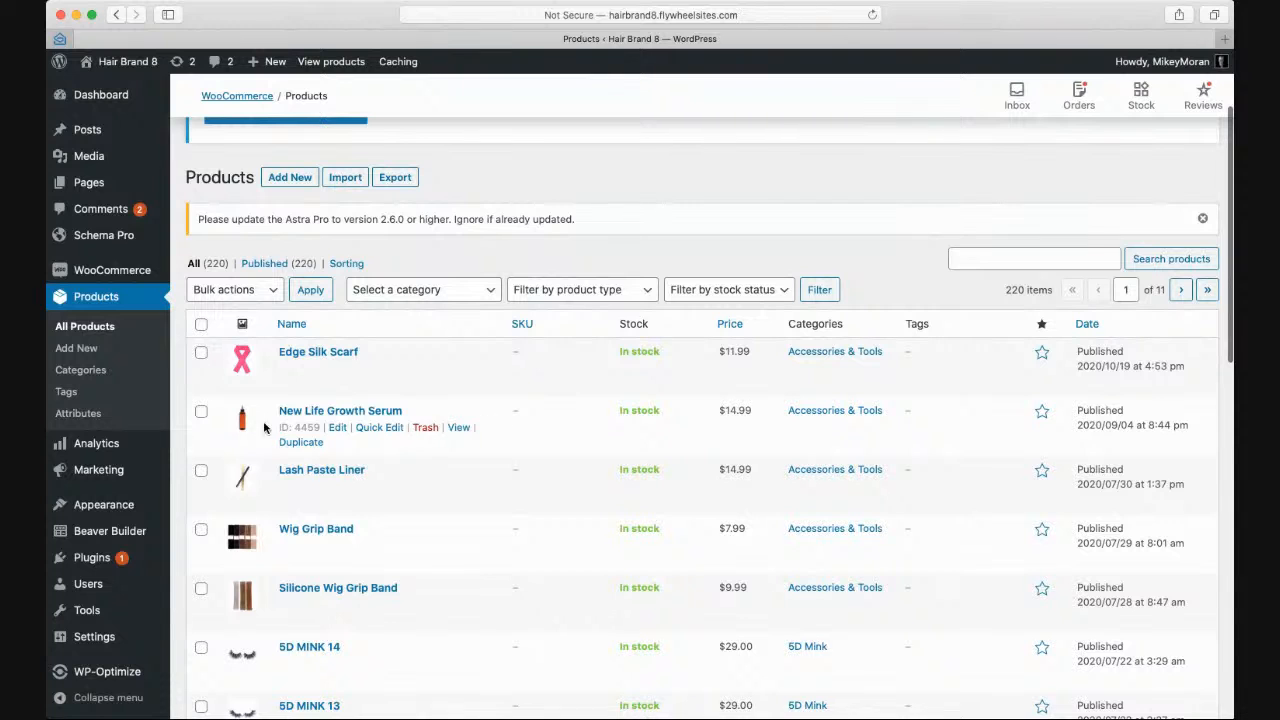
- Open the New Life Growth Serum product for editing and review its title, description and categories
left_click(337, 428)
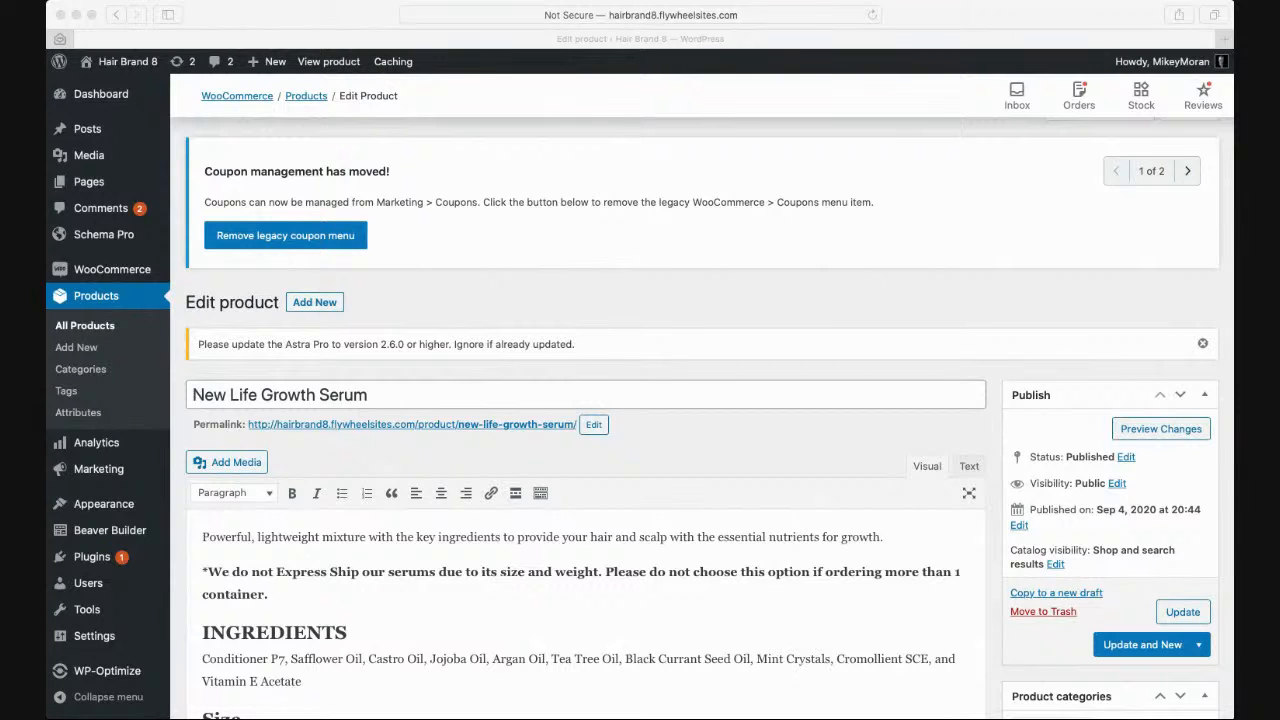
left_click(950, 18)
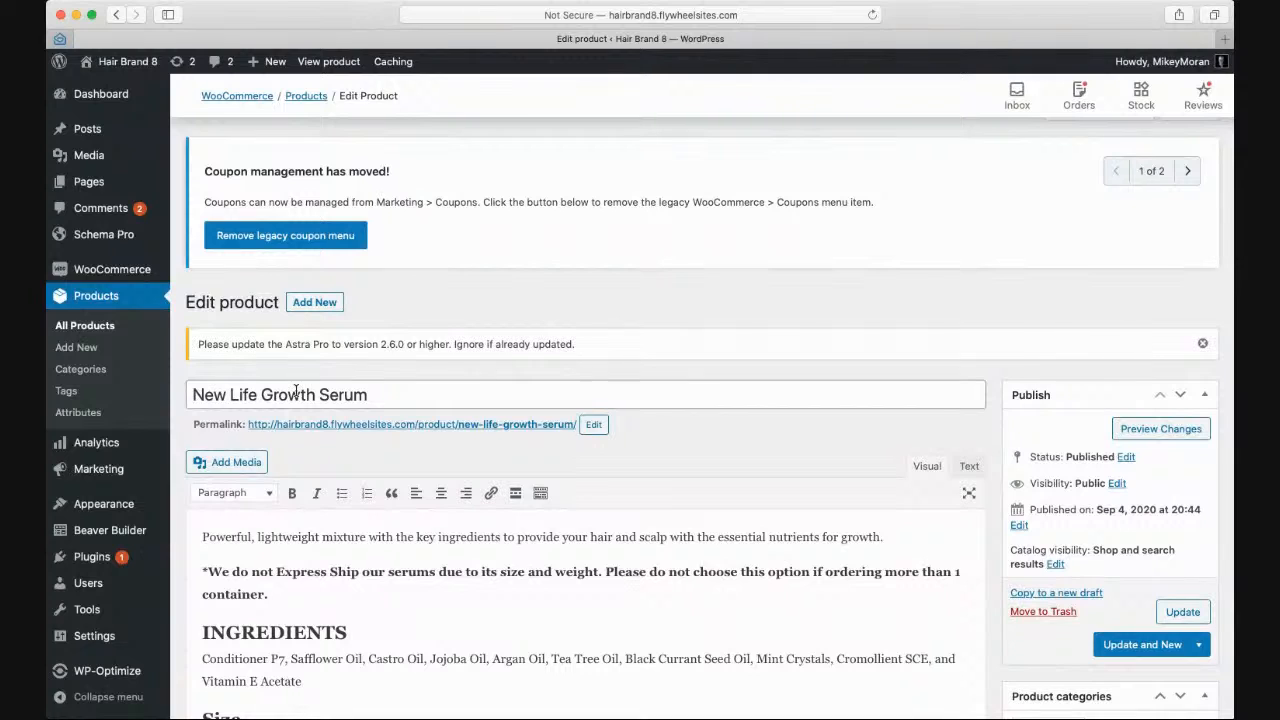
scroll(388, 396, "down", 1)
scroll(414, 305, "up", 1)
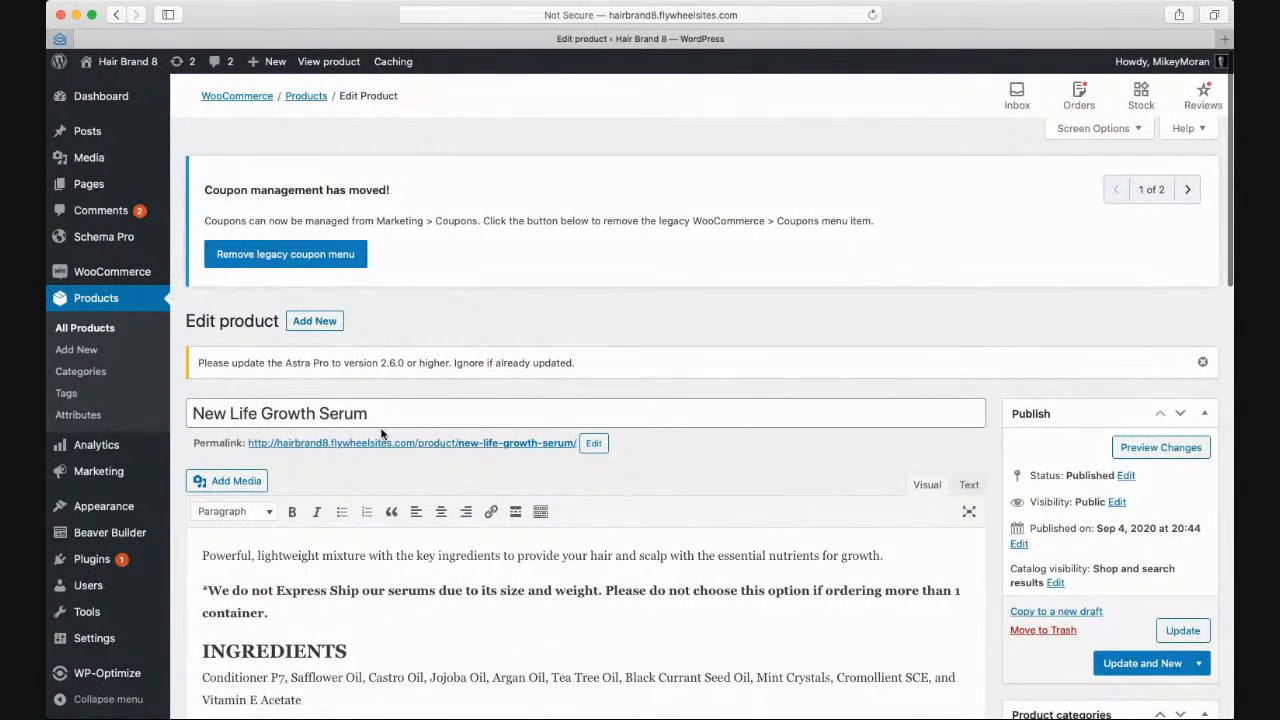
scroll(626, 450, "down", 1)
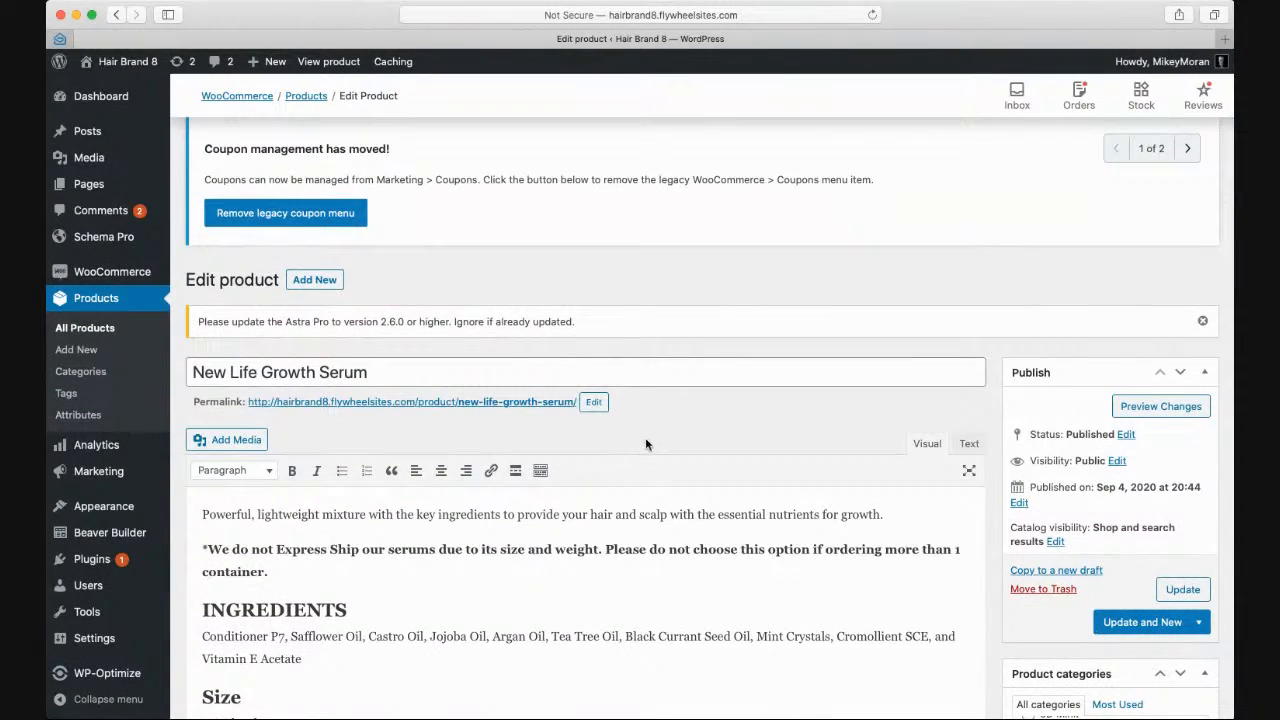
scroll(613, 454, "down", 4)
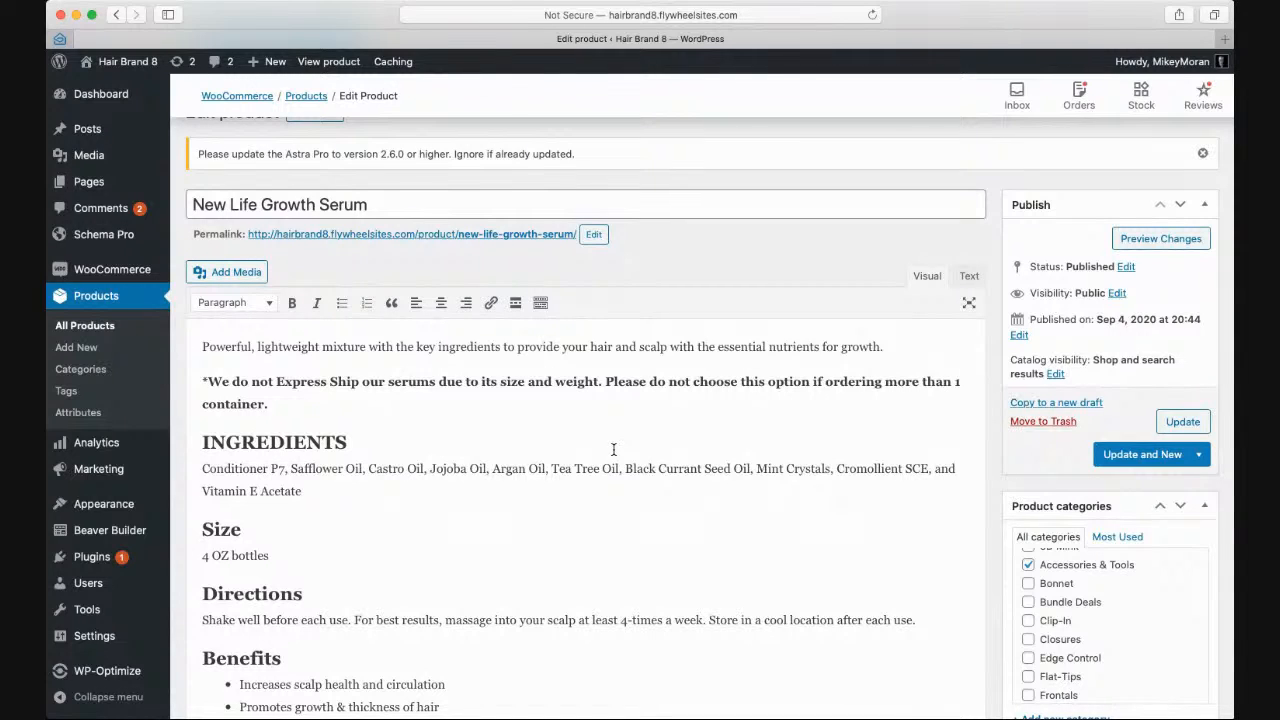
scroll(402, 435, "down", 8)
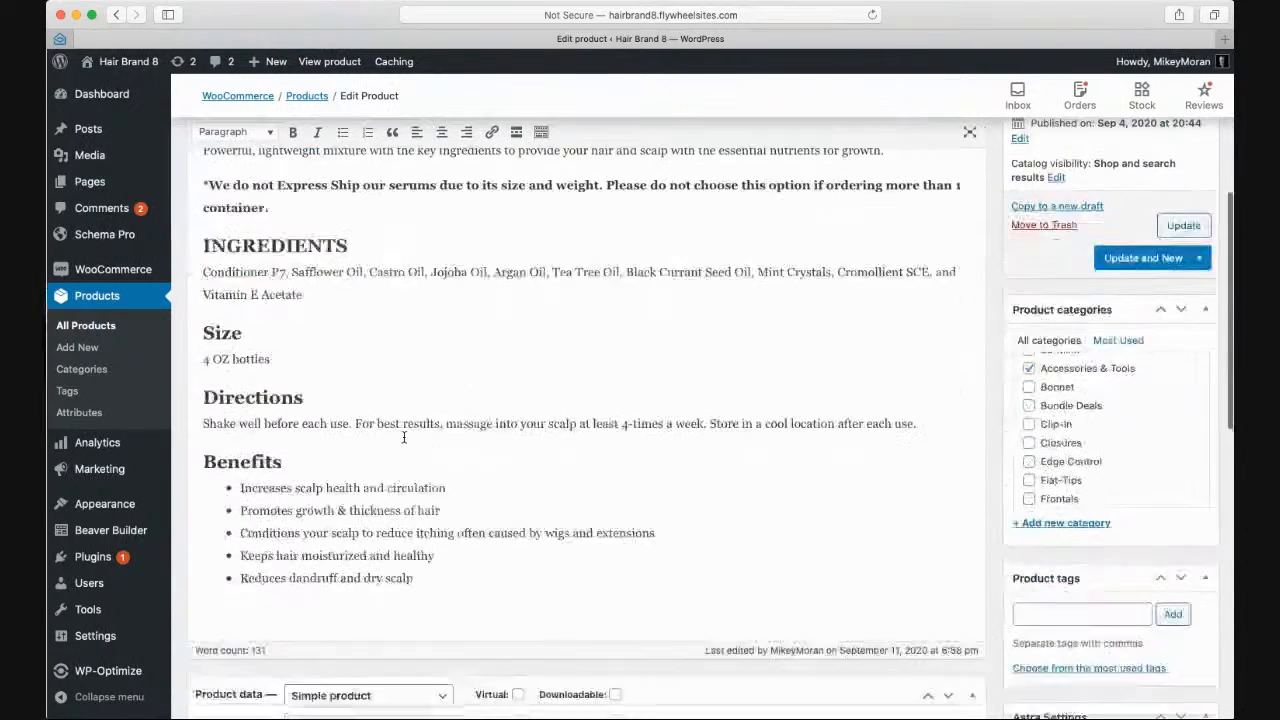
- Set the New Life Growth Serum's sale price to 9.99 and save it with Update and New
scroll(404, 437, "down", 5)
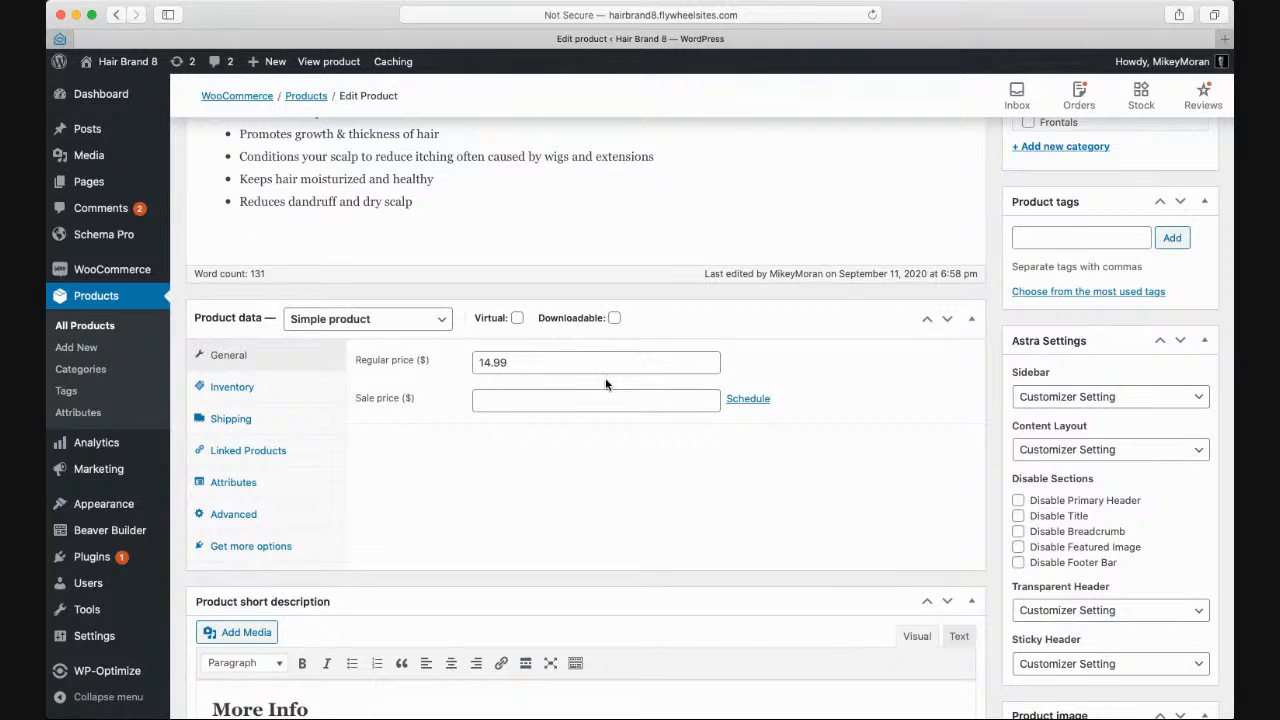
left_click(493, 403)
type("9.99")
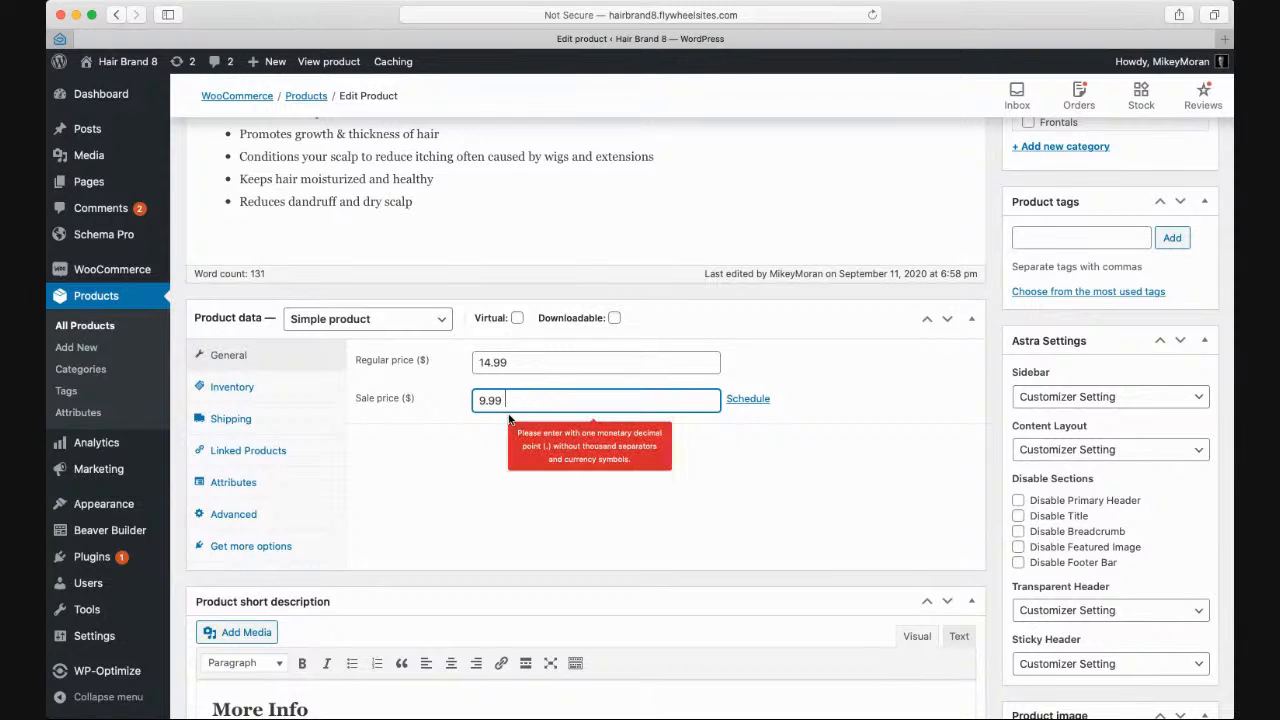
left_click(459, 431)
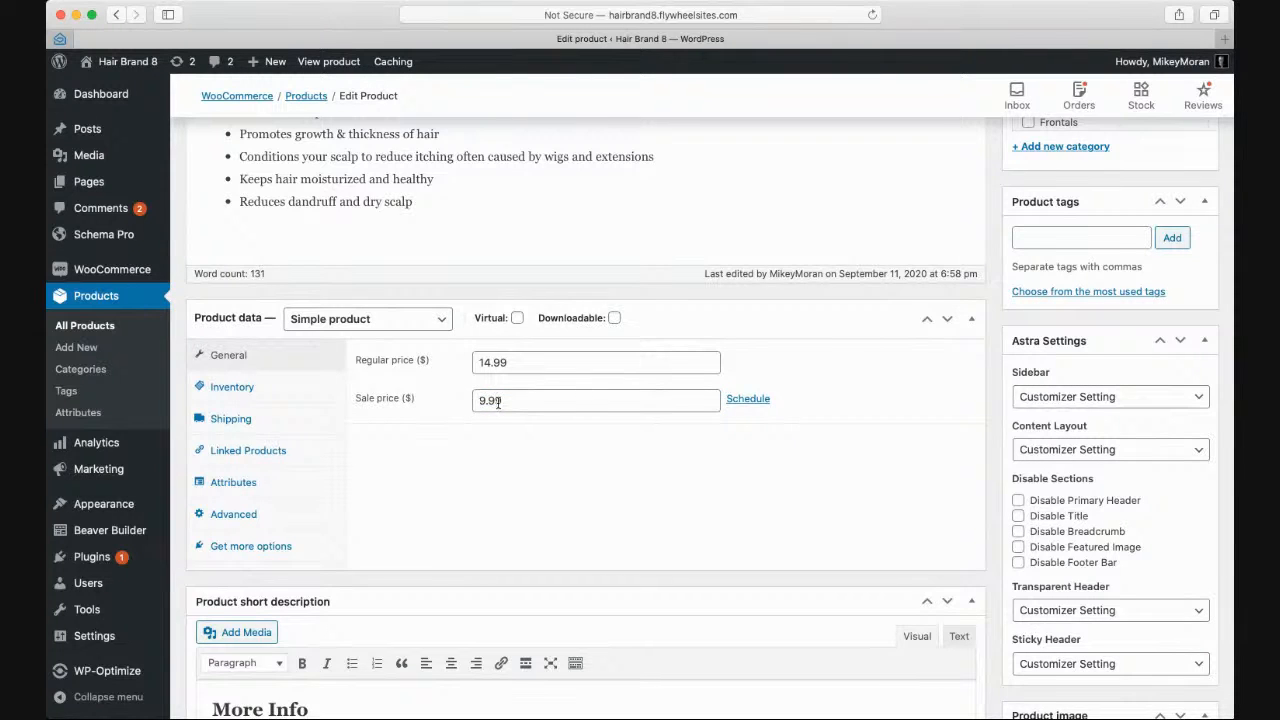
scroll(495, 405, "down", 5)
scroll(484, 383, "up", 5)
scroll(484, 383, "up", 3)
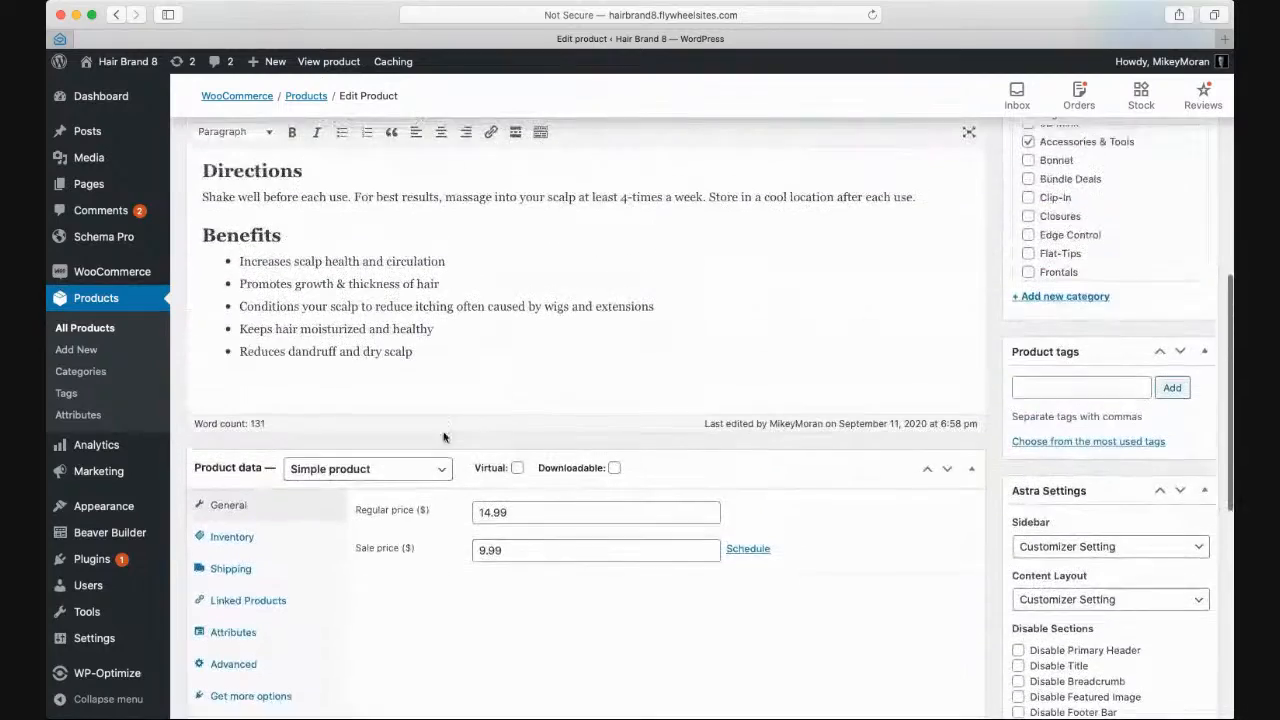
scroll(450, 460, "up", 7)
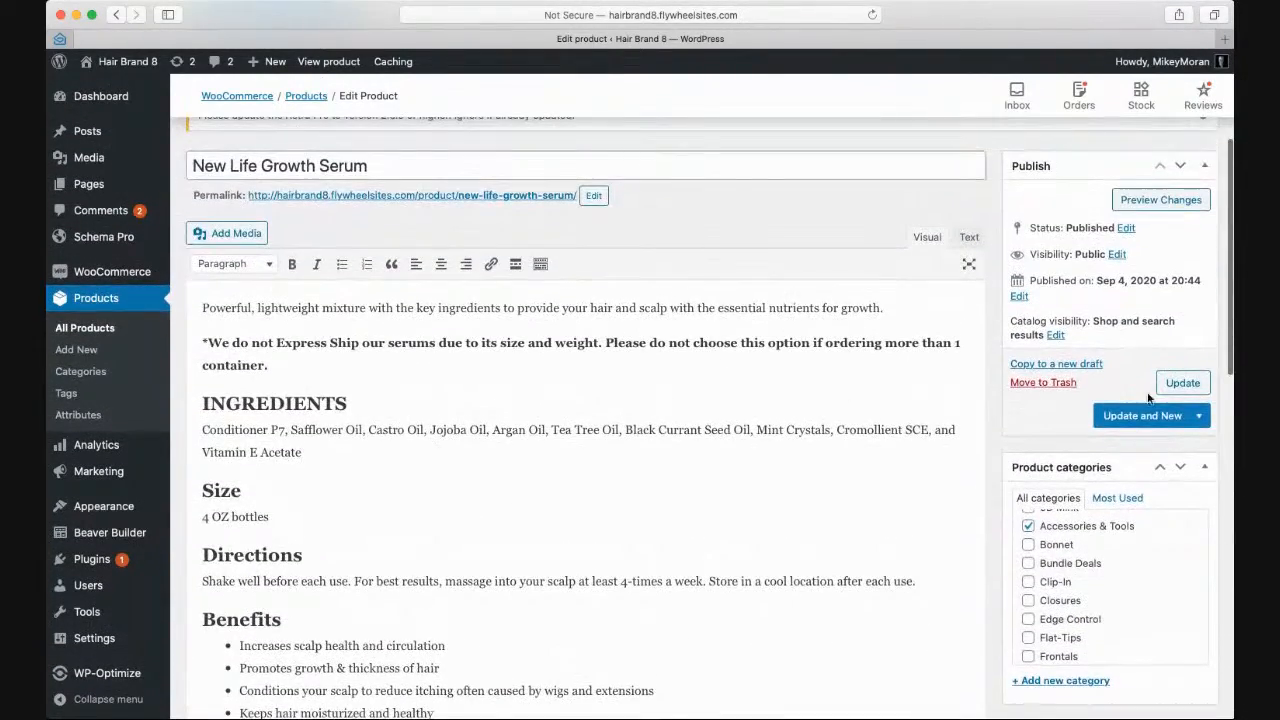
left_click(1139, 406)
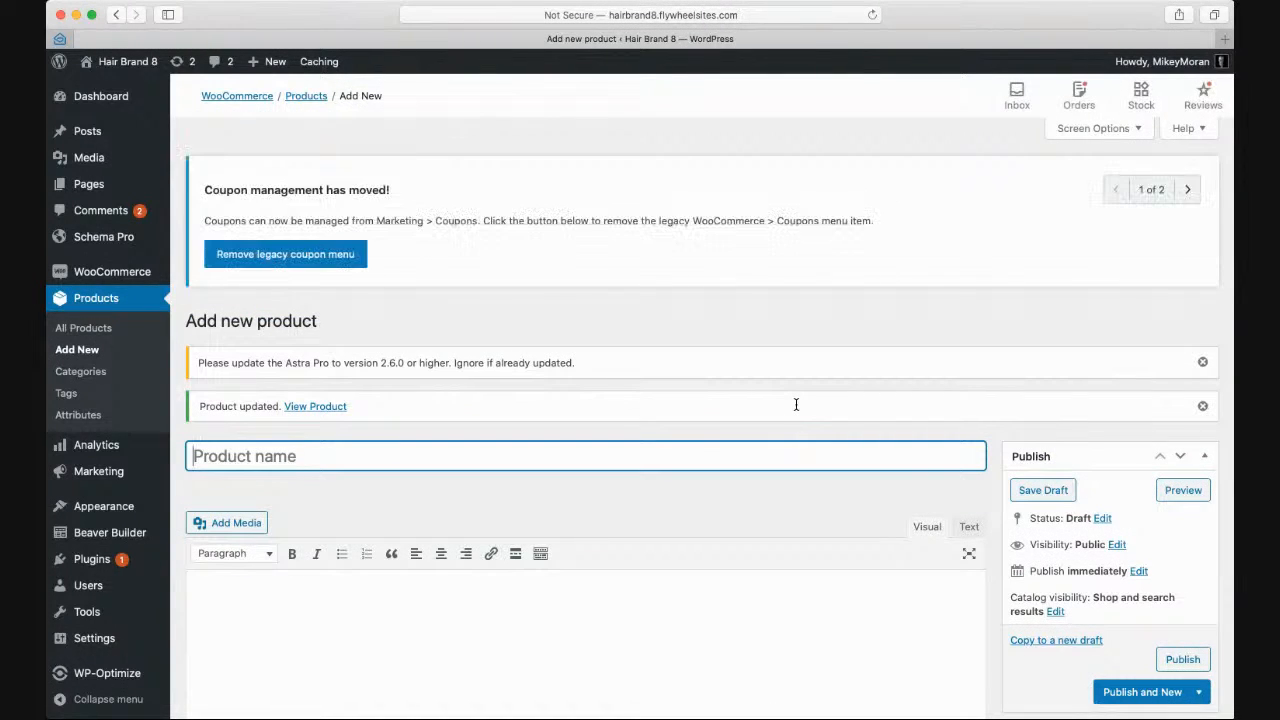
- Look over the blank new-product form, from the product name and description to the categories and price fields
scroll(796, 404, "down", 4)
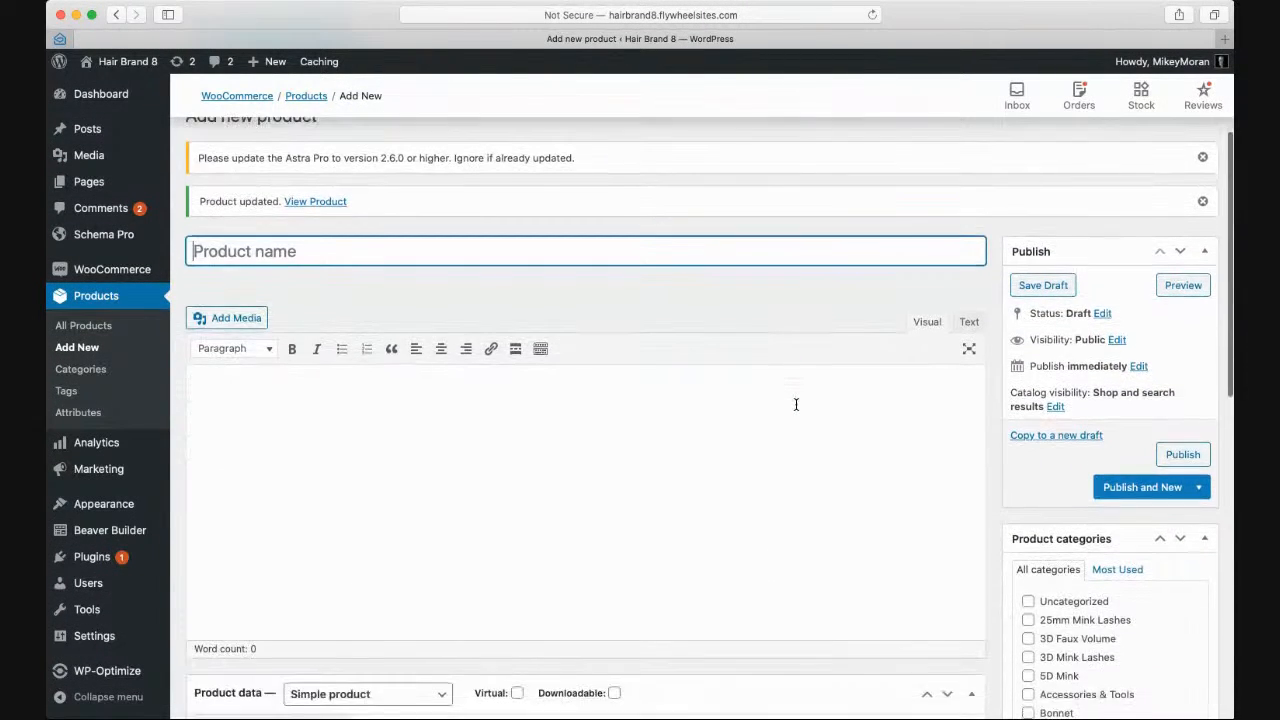
scroll(796, 404, "down", 6)
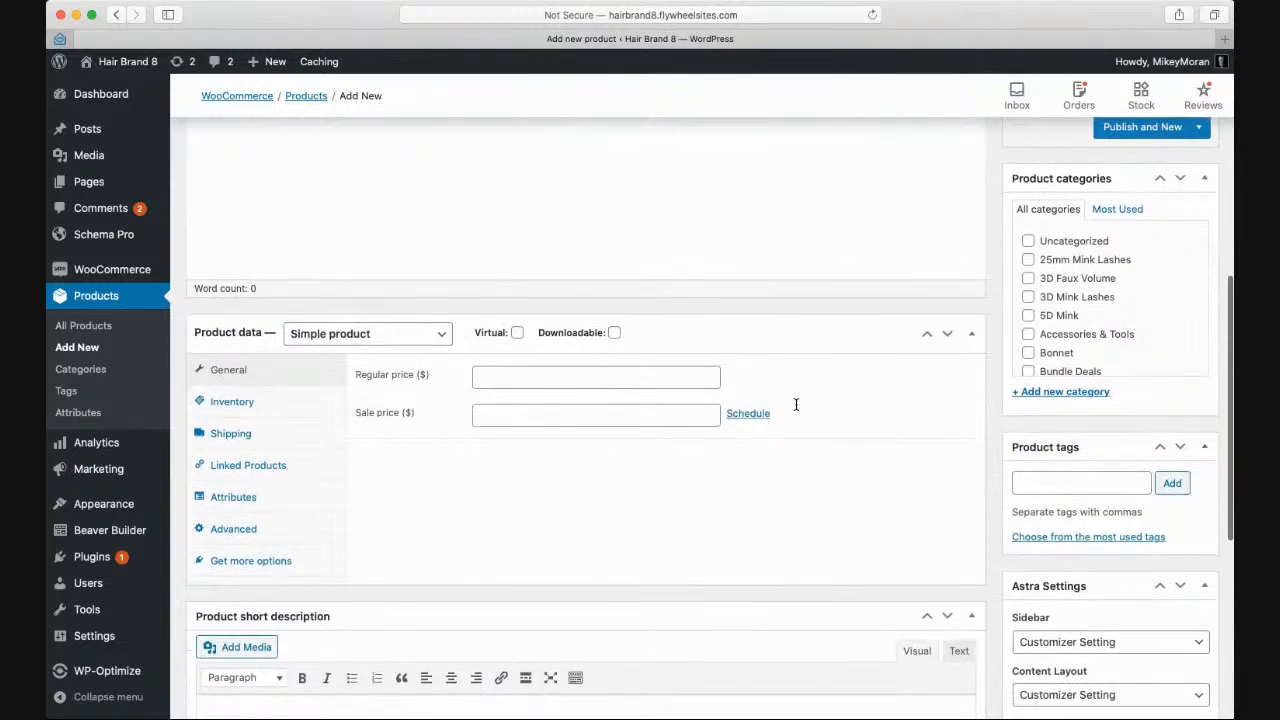
scroll(796, 404, "up", 7)
scroll(796, 404, "up", 3)
scroll(796, 404, "down", 1)
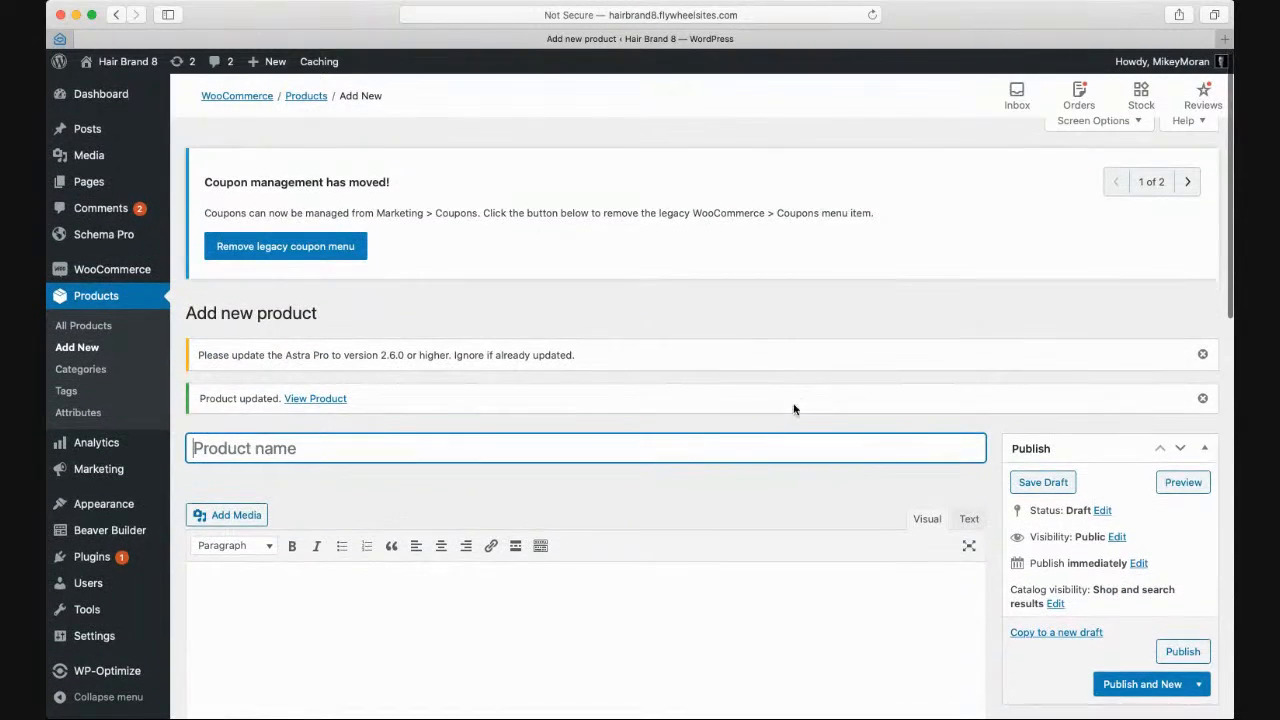
scroll(791, 415, "up", 1)
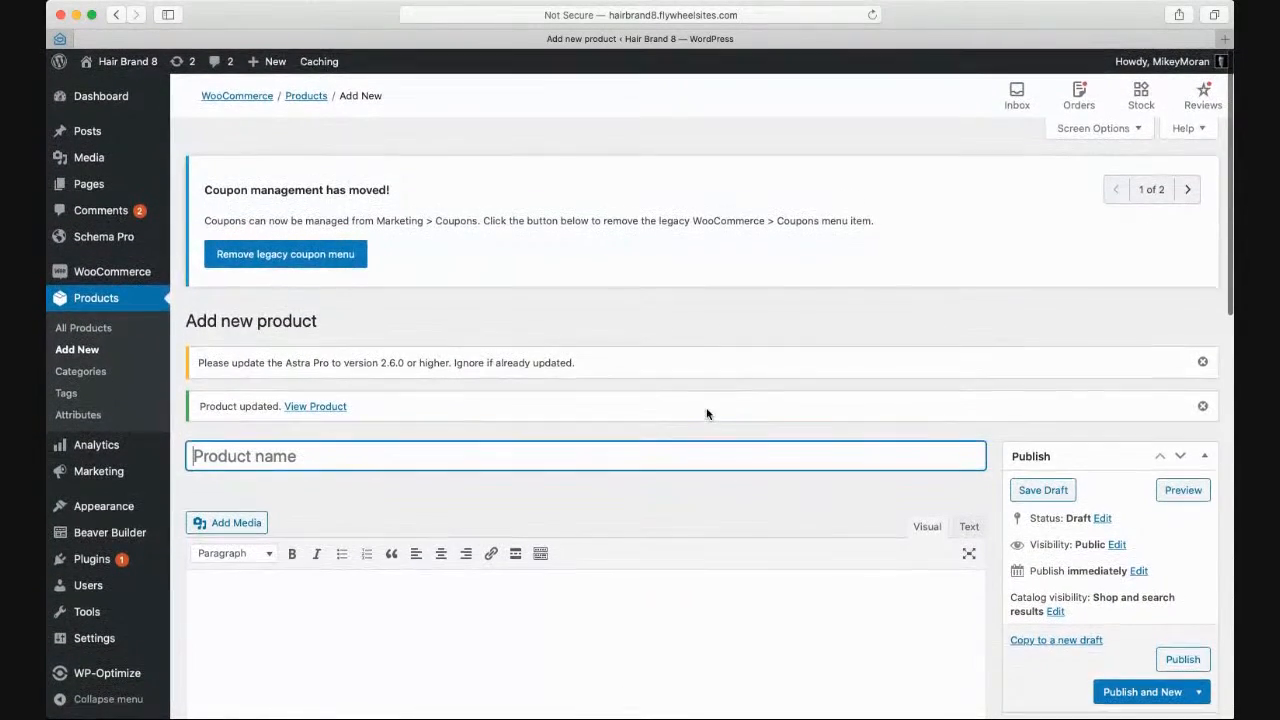
scroll(670, 410, "down", 3)
scroll(700, 390, "up", 3)
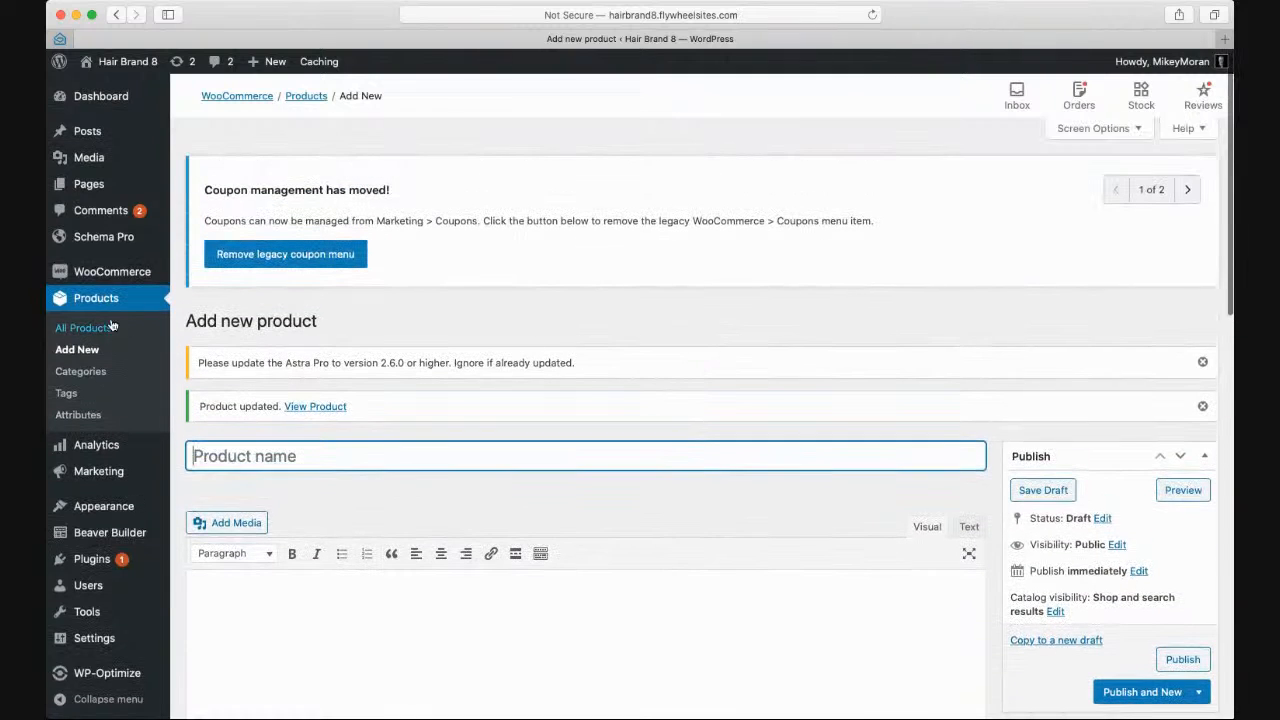
- Return to the list of all products and reopen New Life Growth Serum for editing at its product data
left_click(75, 300)
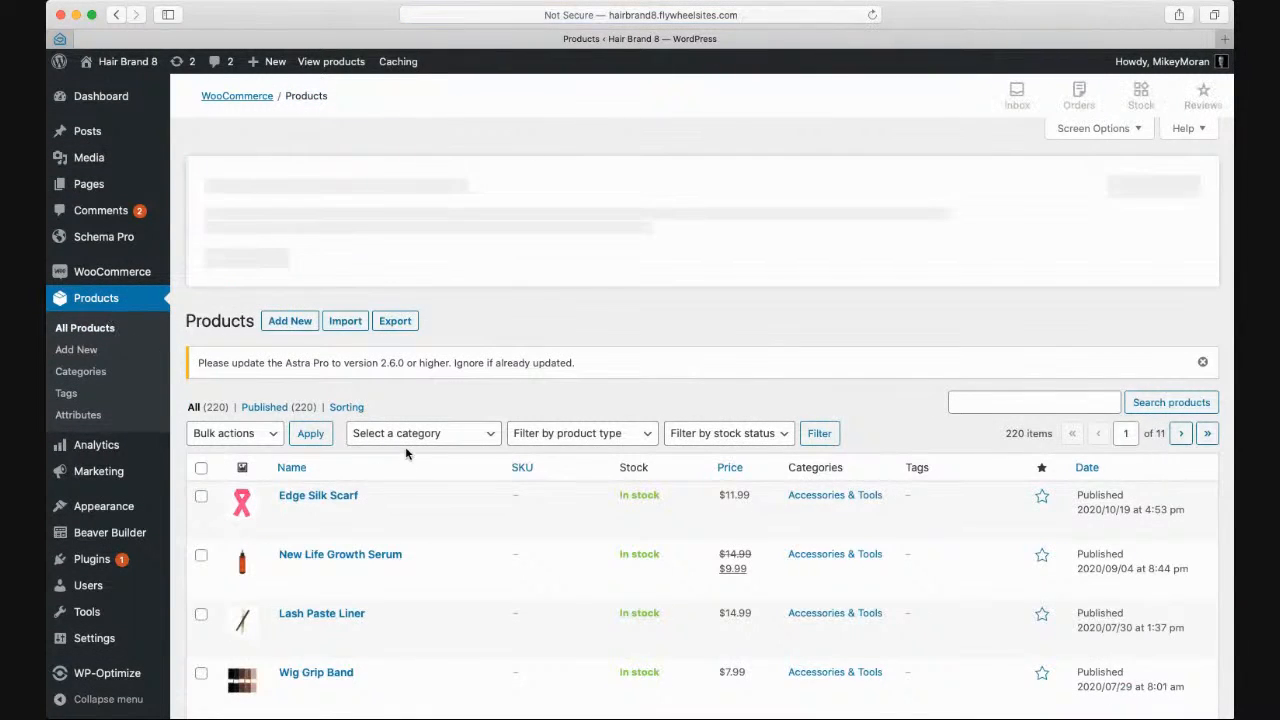
left_click(337, 455)
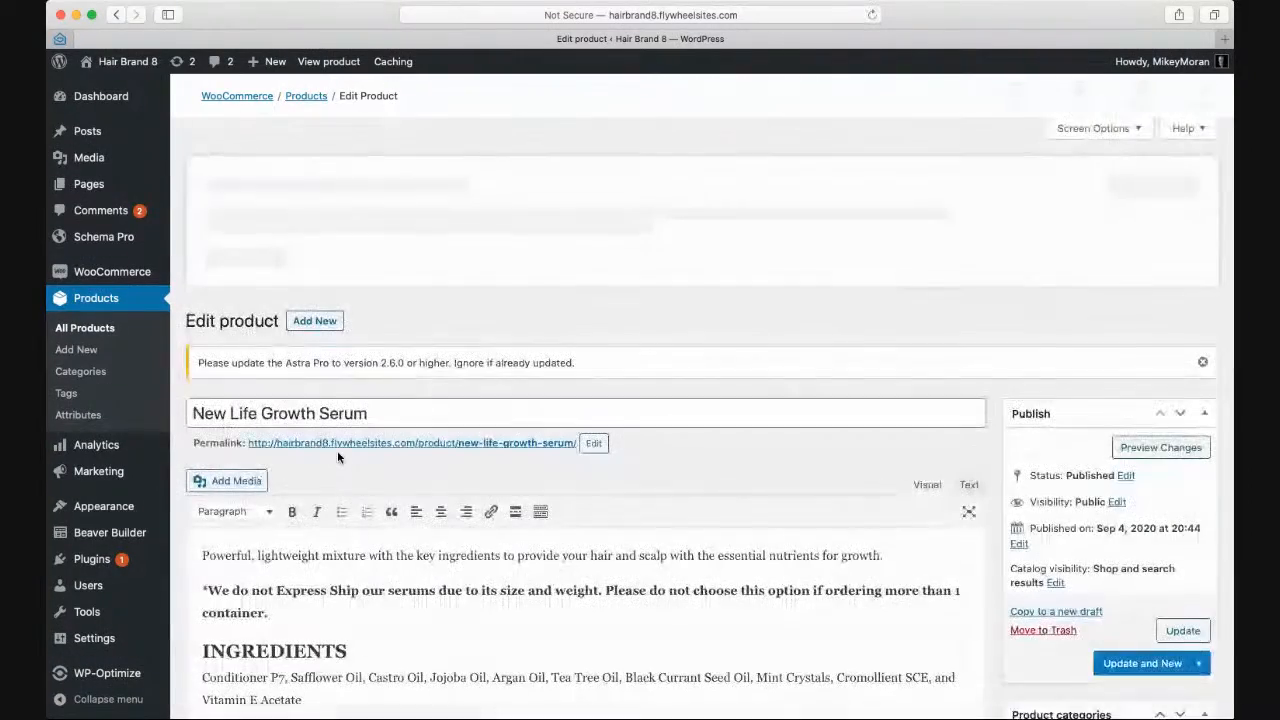
scroll(551, 341, "down", 10)
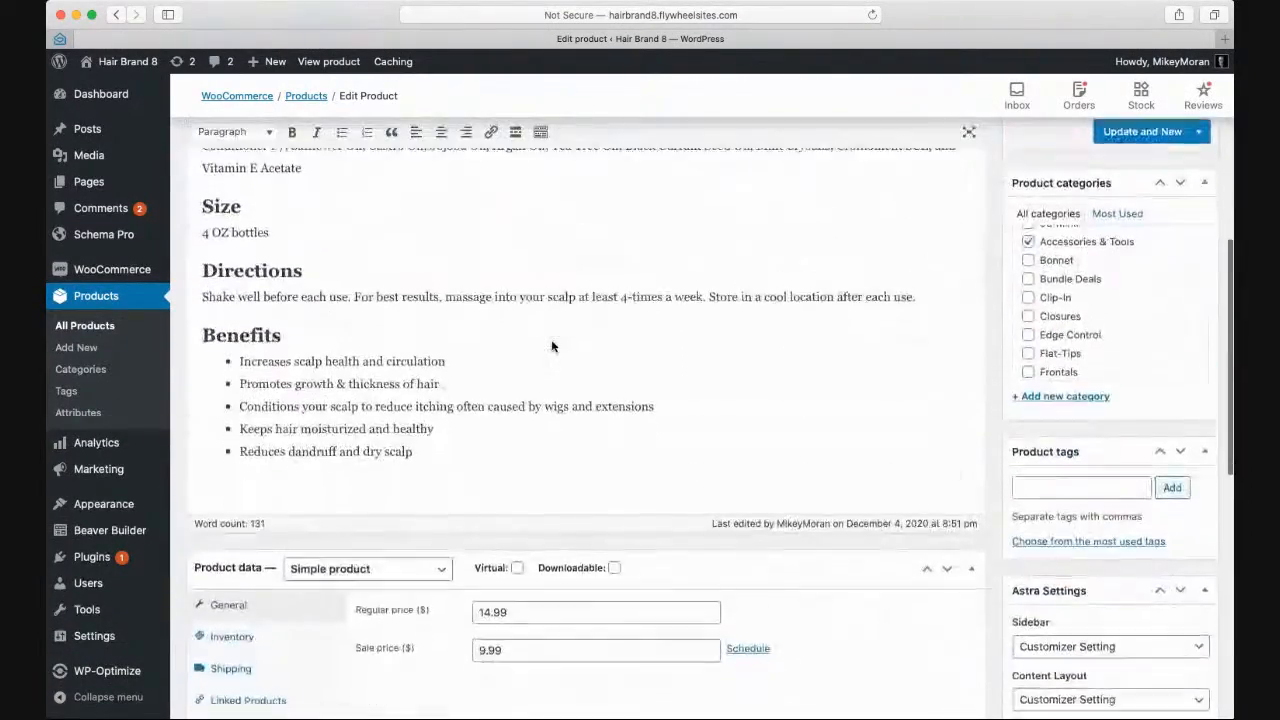
scroll(551, 341, "up", 3)
scroll(718, 381, "up", 4)
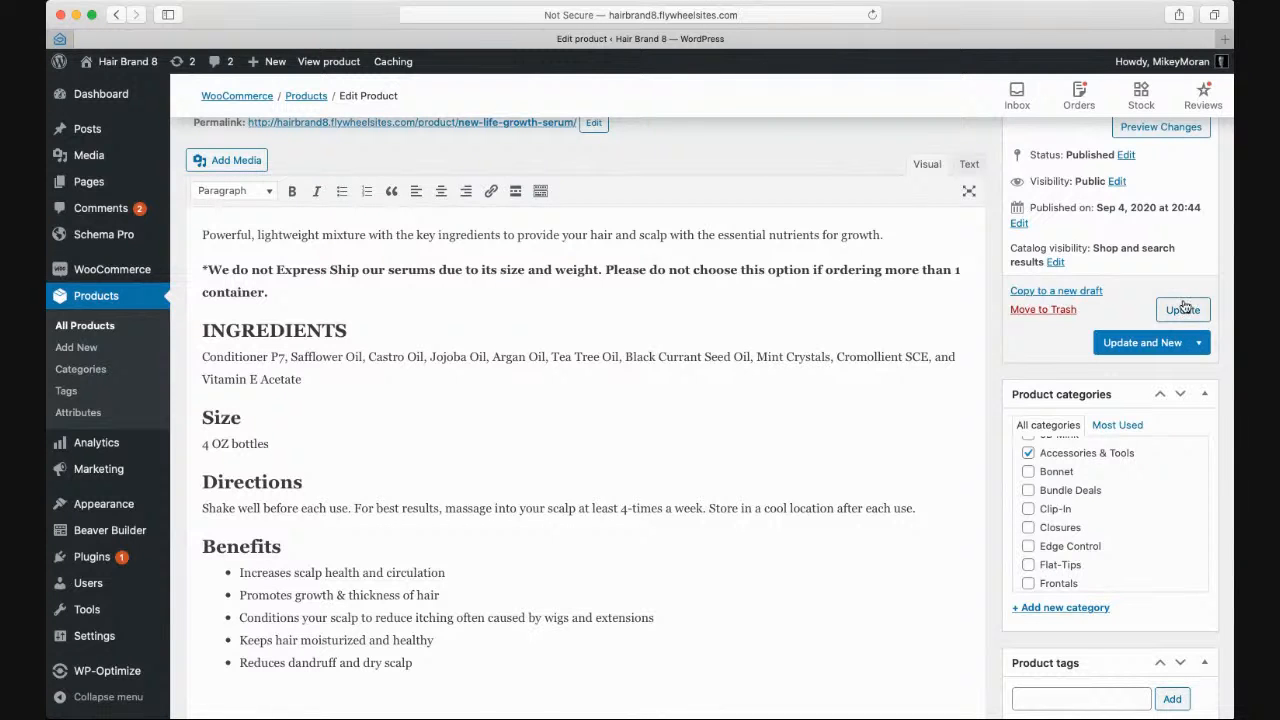
scroll(524, 472, "down", 10)
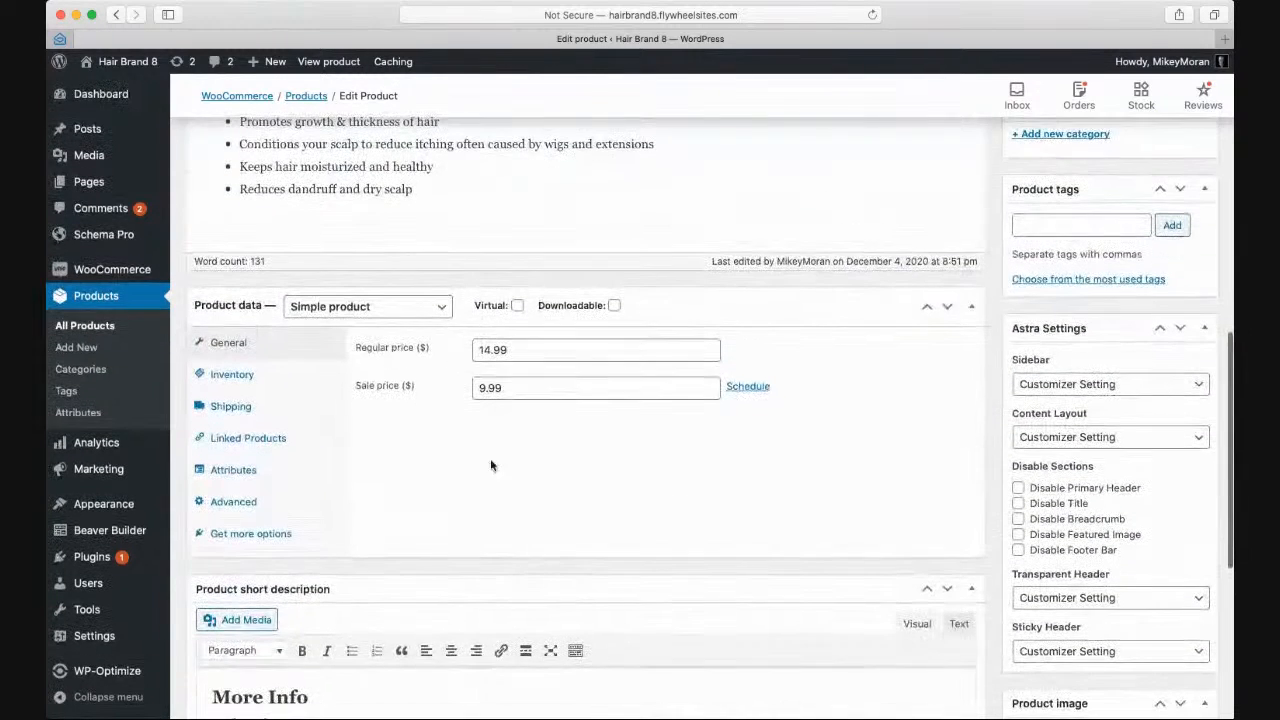
- Show the start and end date fields for scheduling the serum's sale price, and cancel the schedule
left_click_drag(522, 387, 441, 385)
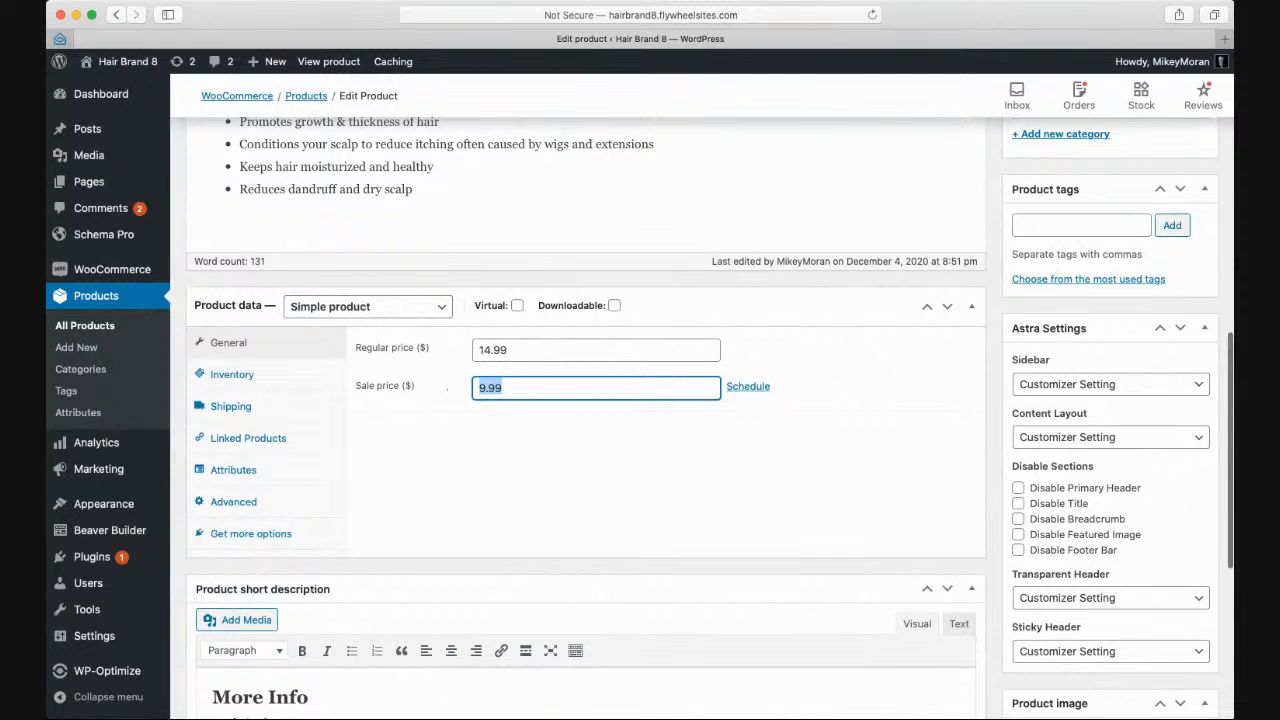
left_click(516, 392)
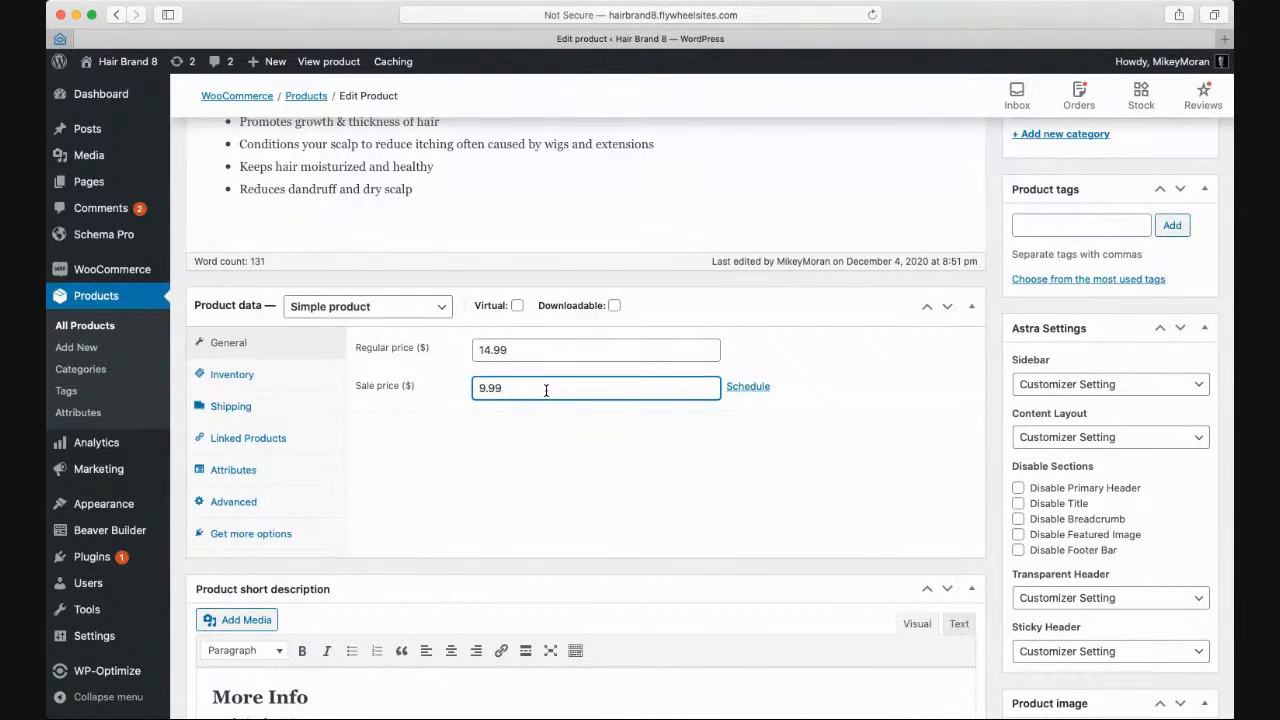
scroll(544, 390, "up", 1)
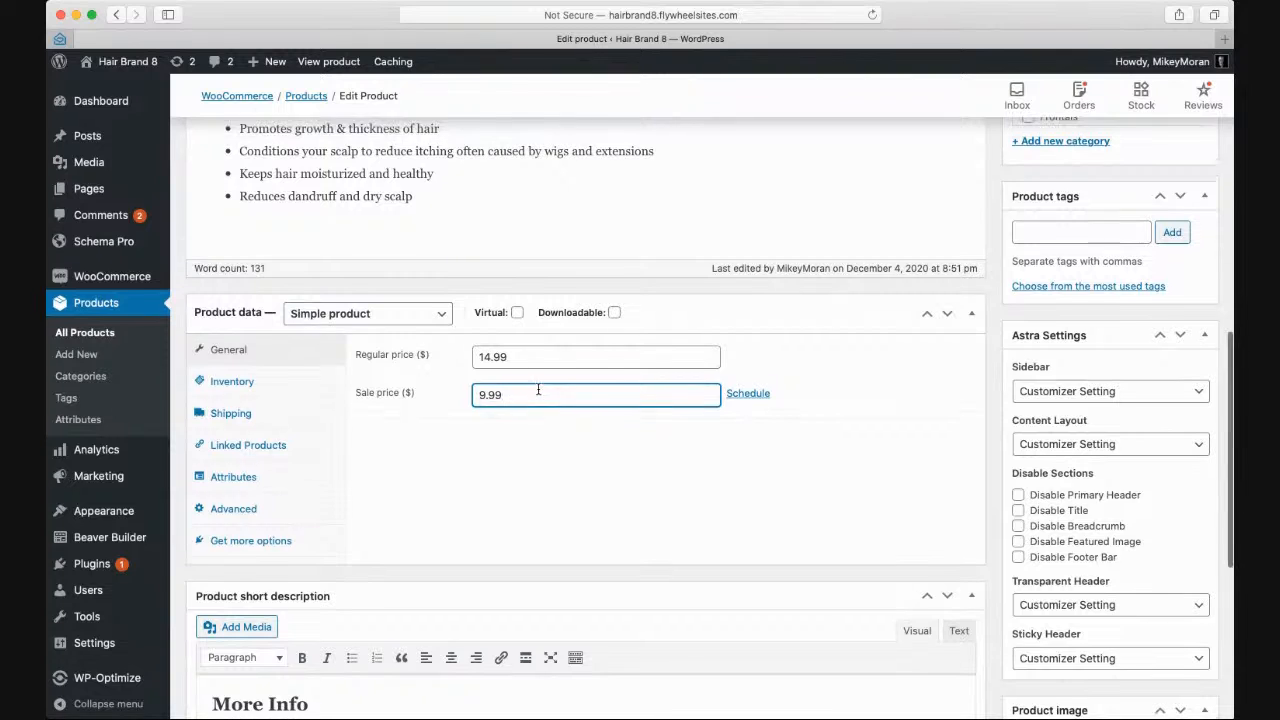
scroll(504, 395, "down", 1)
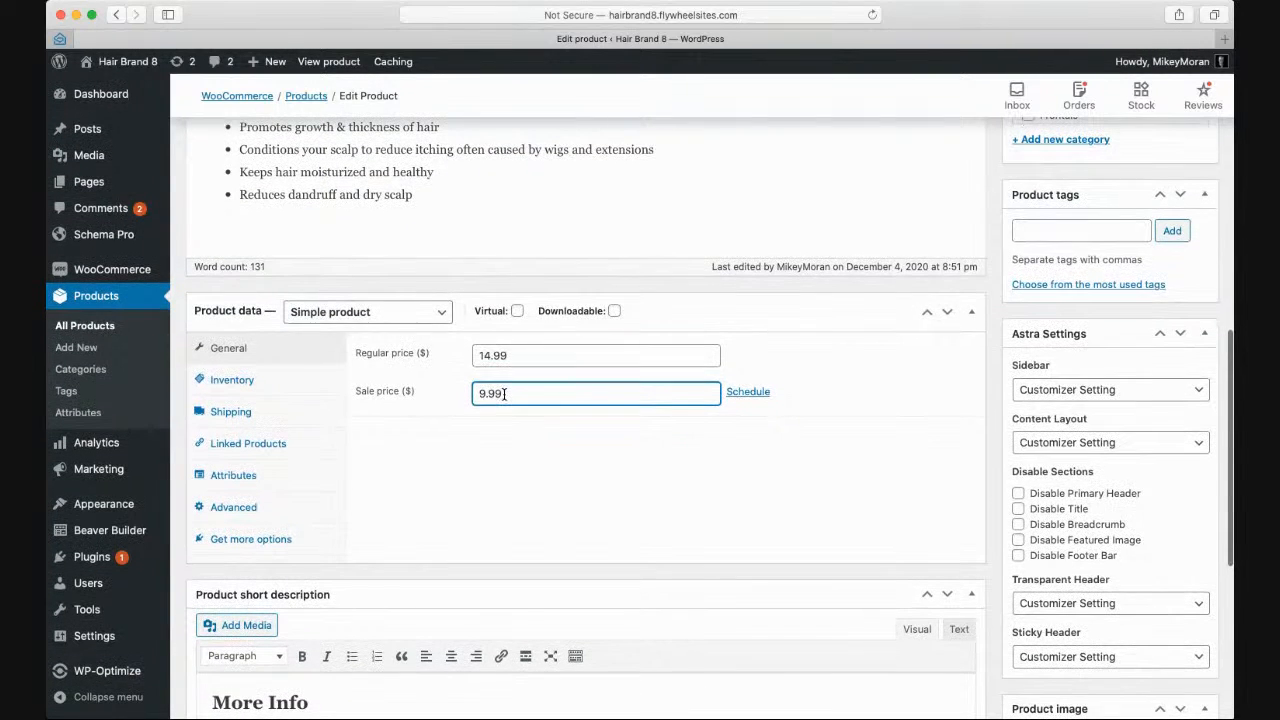
left_click(745, 393)
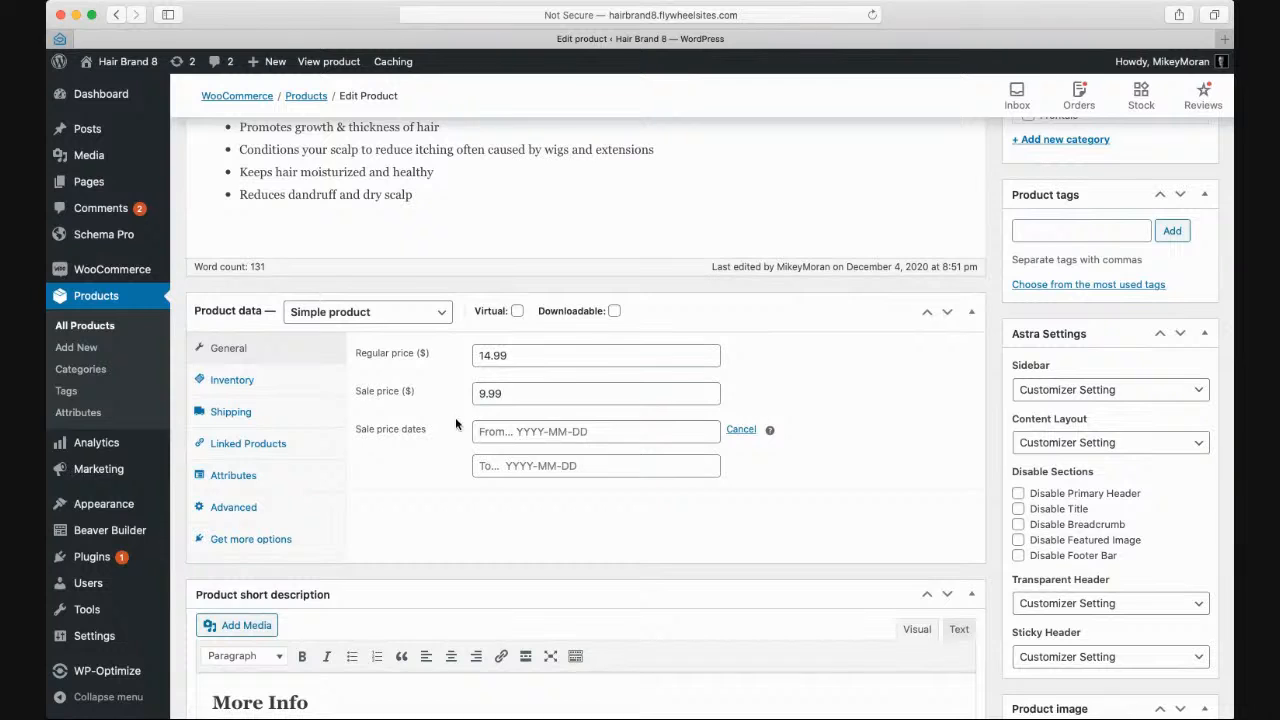
left_click(511, 430)
left_click(440, 460)
left_click(741, 430)
- Clear the sale price of New Life Growth Serum
left_click(514, 393)
left_click_drag(514, 393, 467, 403)
key("BackSpace")
left_click(493, 468)
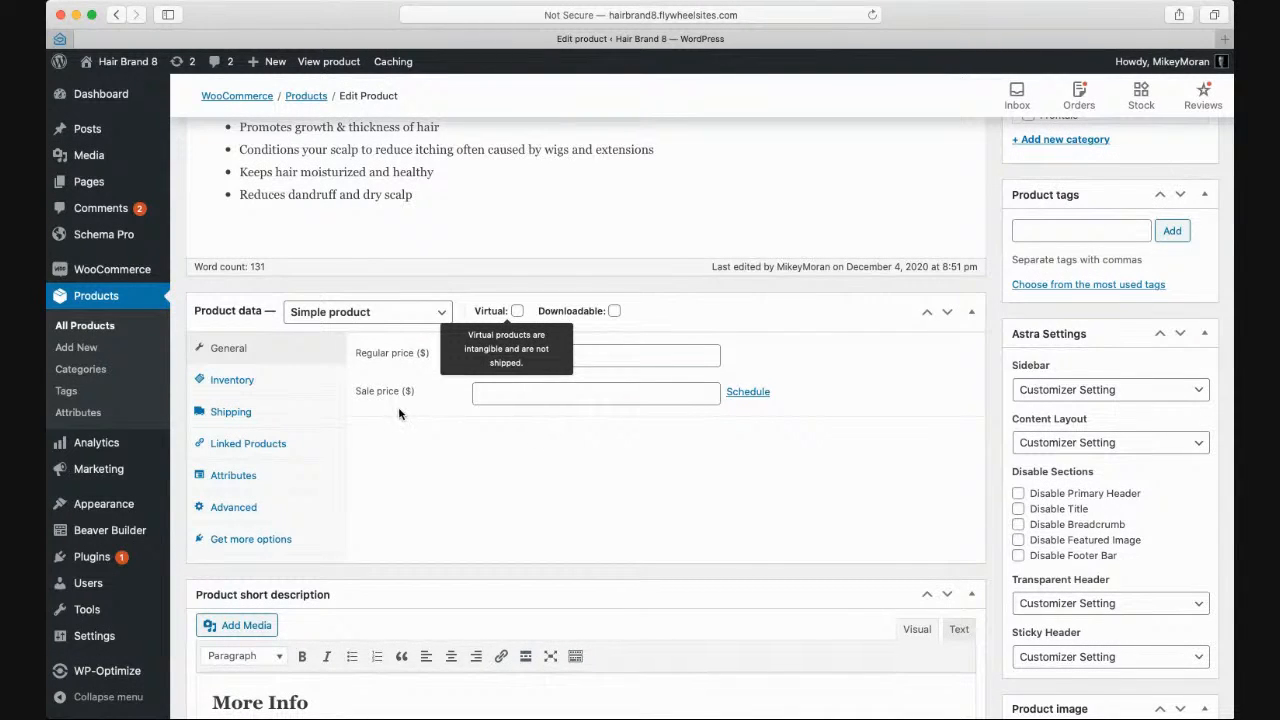
- Show the inventory settings of New Life Growth Serum and set its stock status to Out of stock
left_click(236, 381)
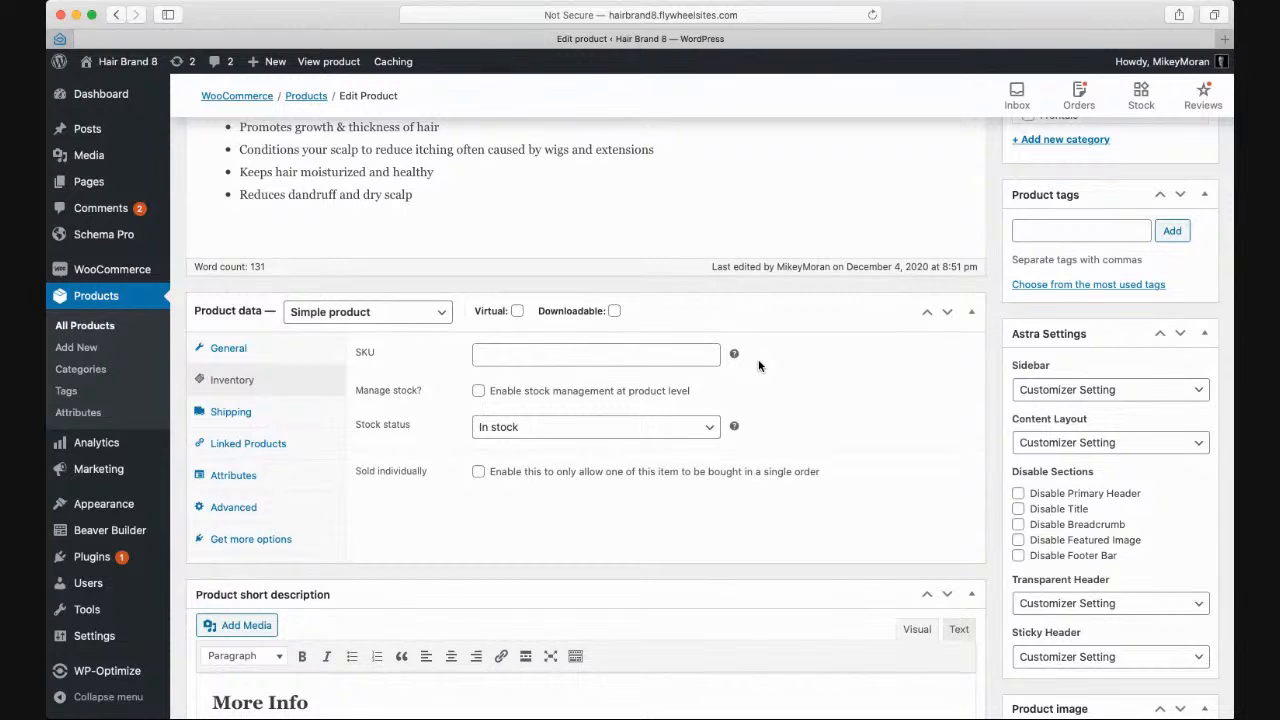
scroll(758, 365, "down", 1)
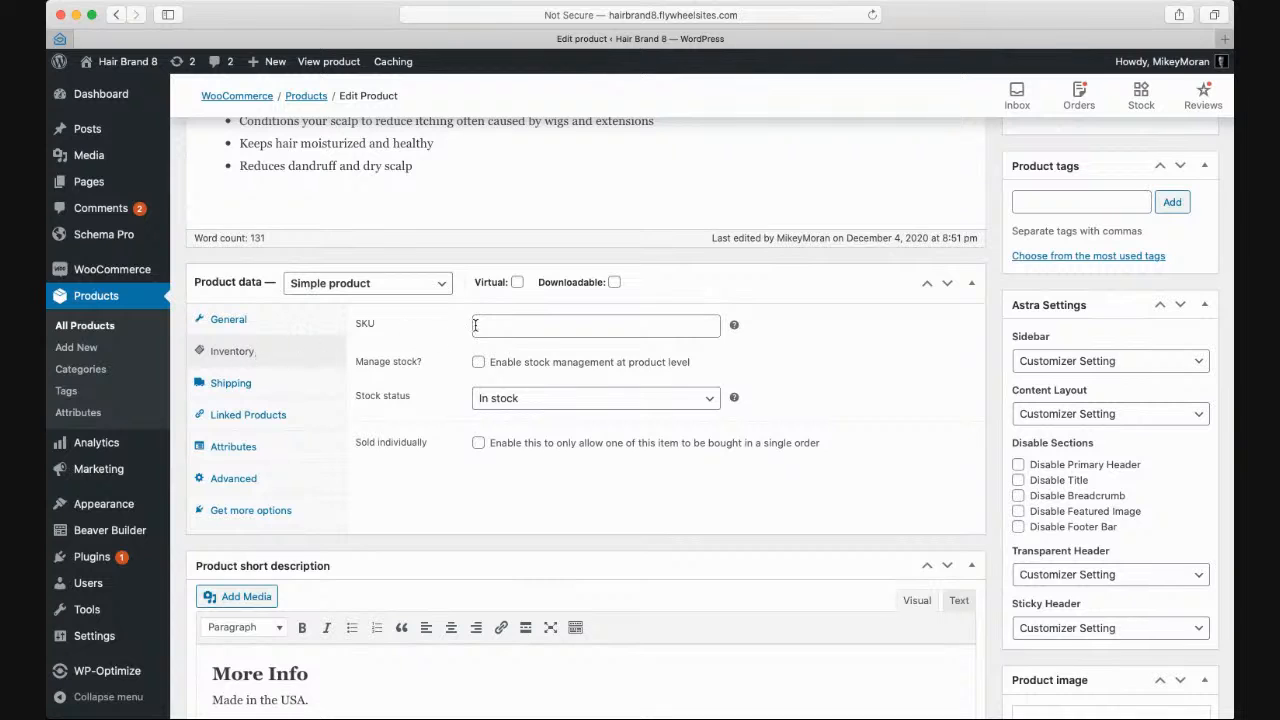
left_click(530, 418)
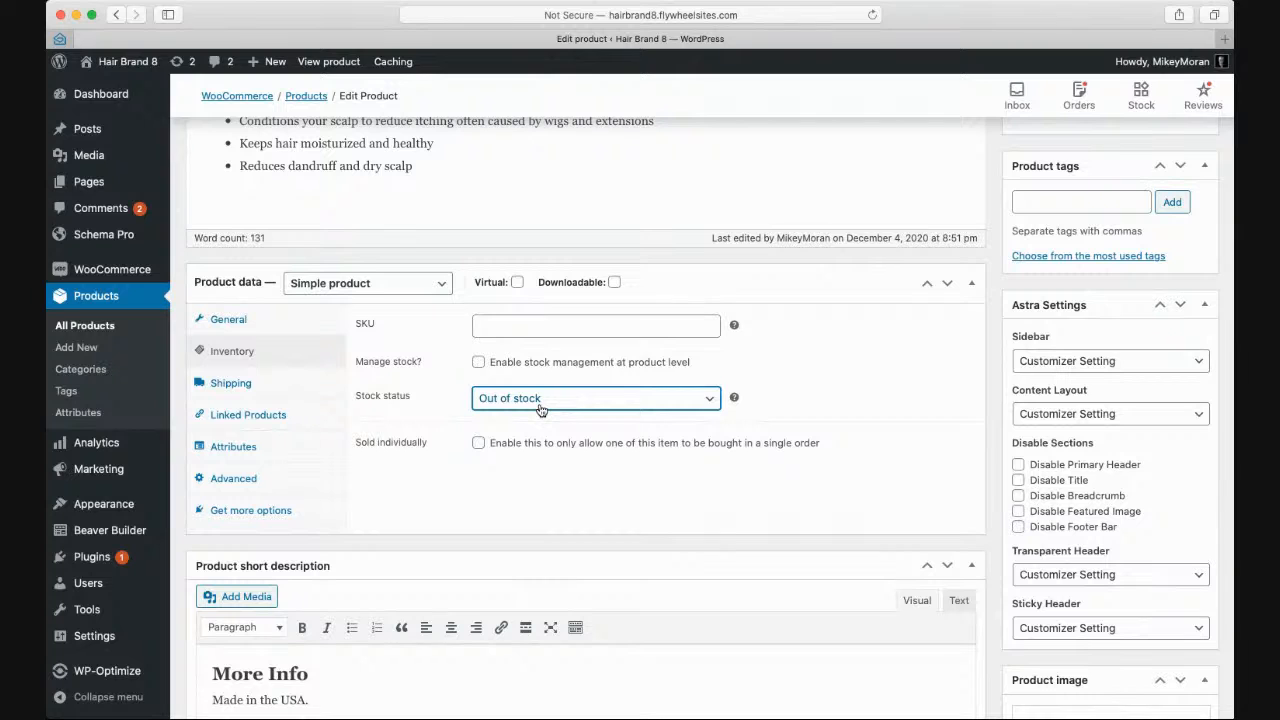
- Enable stock management at product level with a stock quantity of 40, keeping backorders set to Do not allow
left_click(478, 364)
left_click(478, 364)
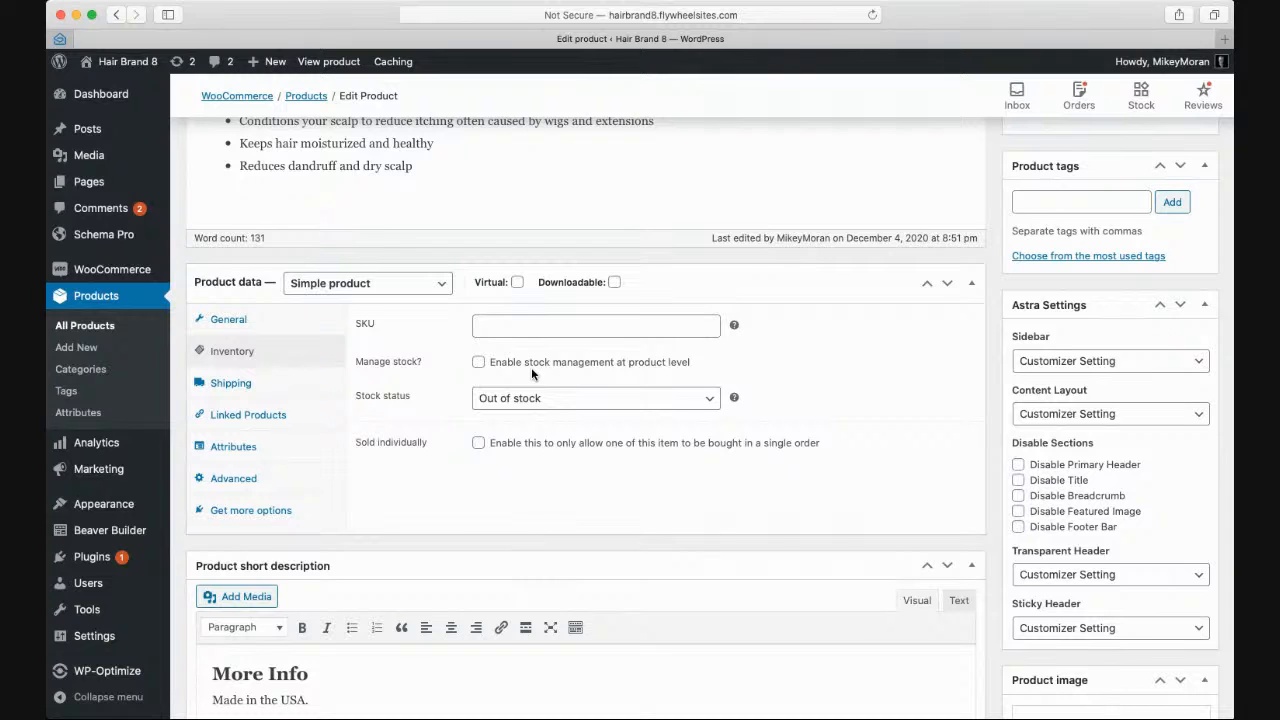
left_click(479, 364)
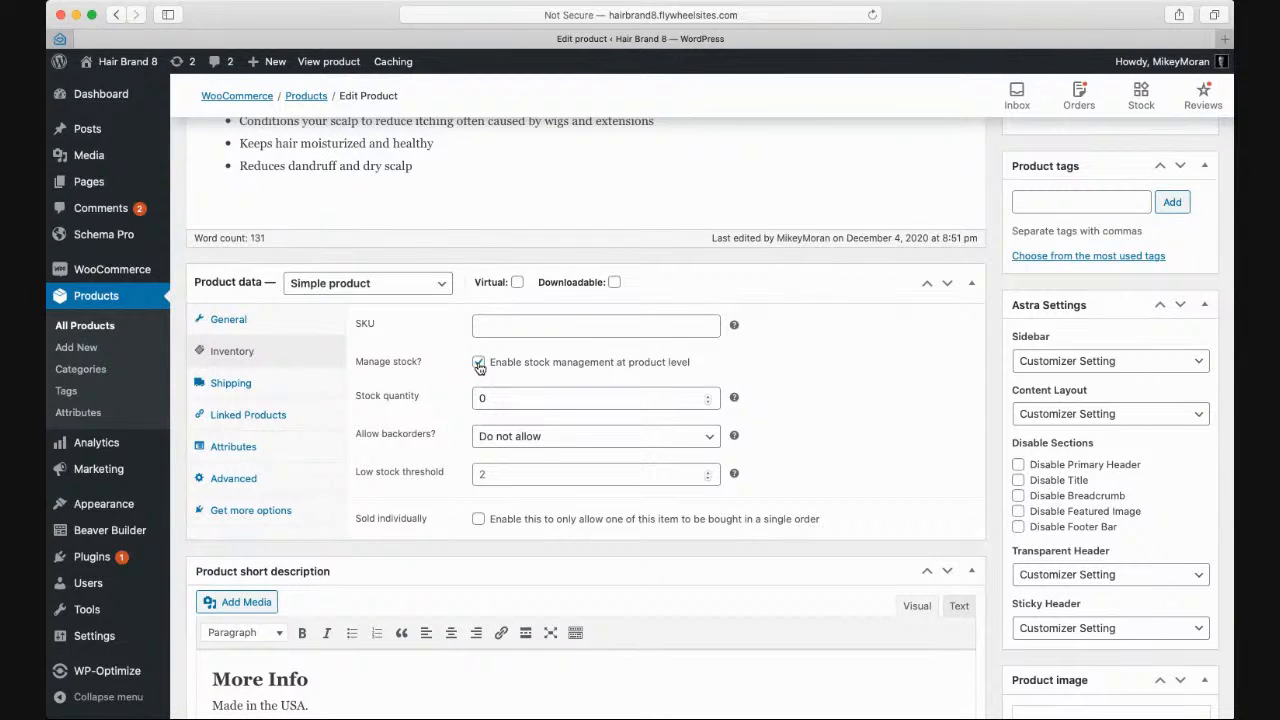
scroll(512, 417, "up", 1)
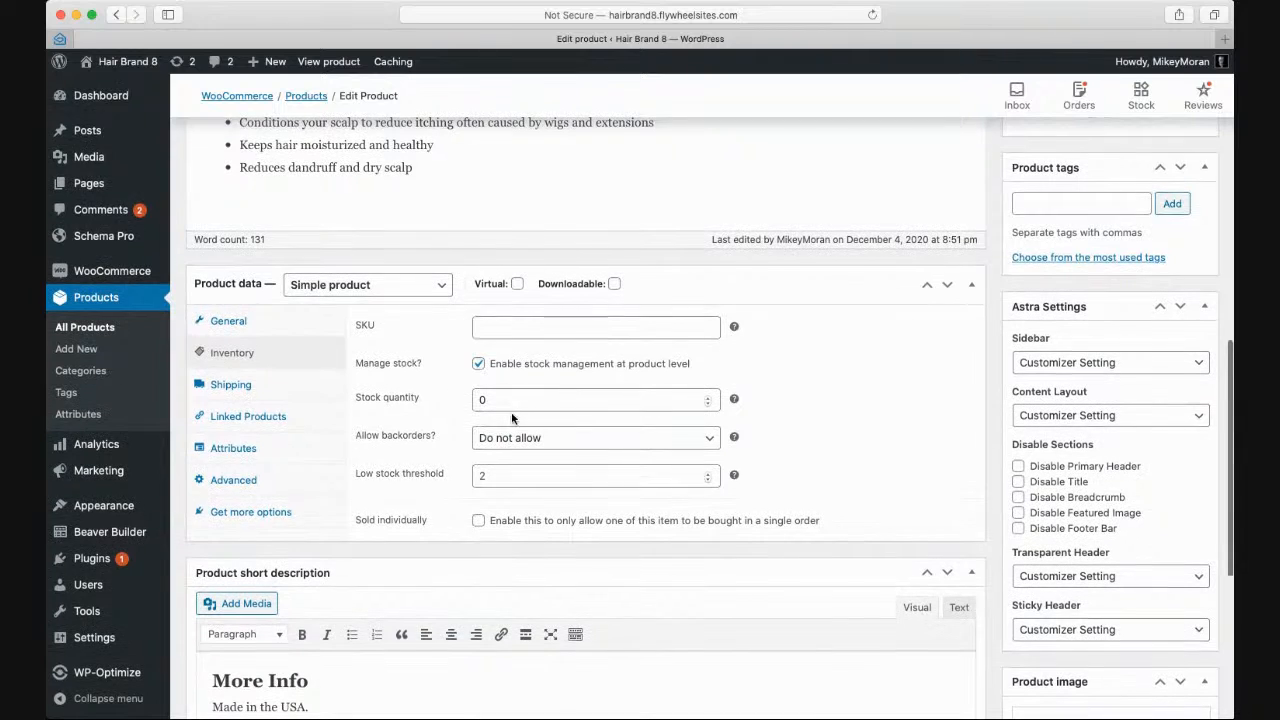
left_click(509, 402)
key("BackSpace")
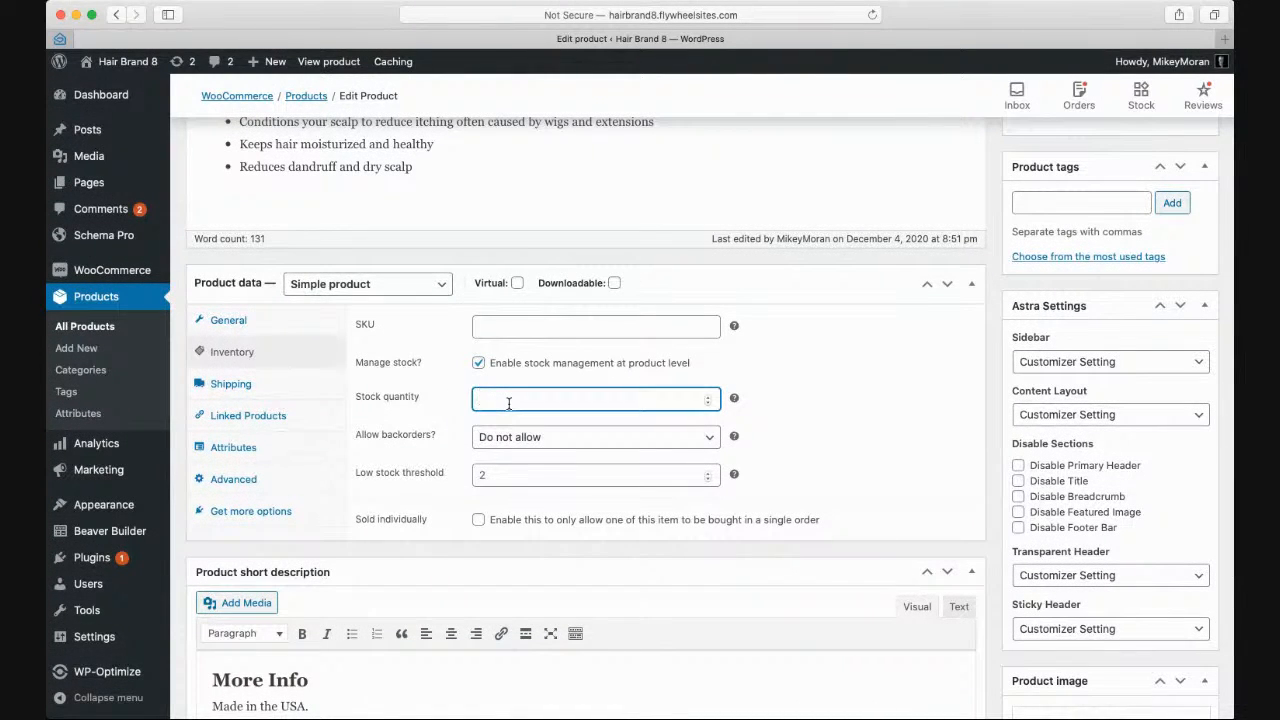
type("40")
double_click(493, 398)
left_click(493, 397)
left_click(582, 441)
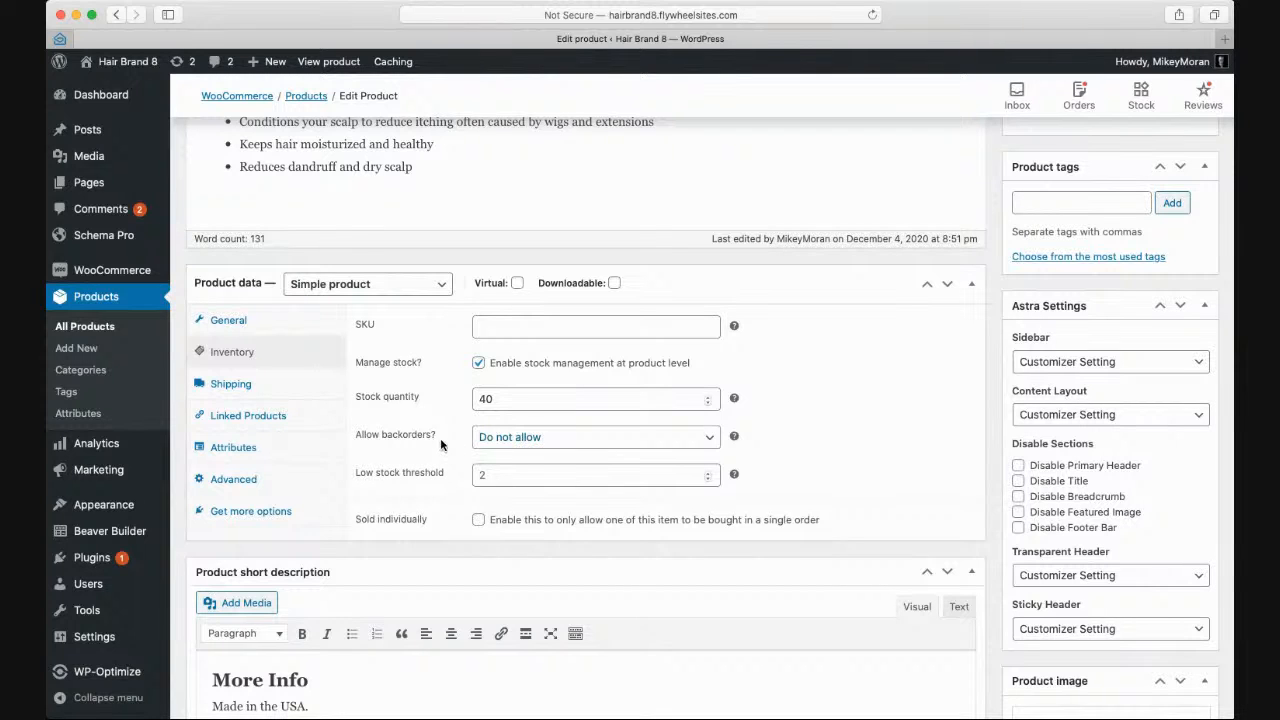
left_click(509, 443)
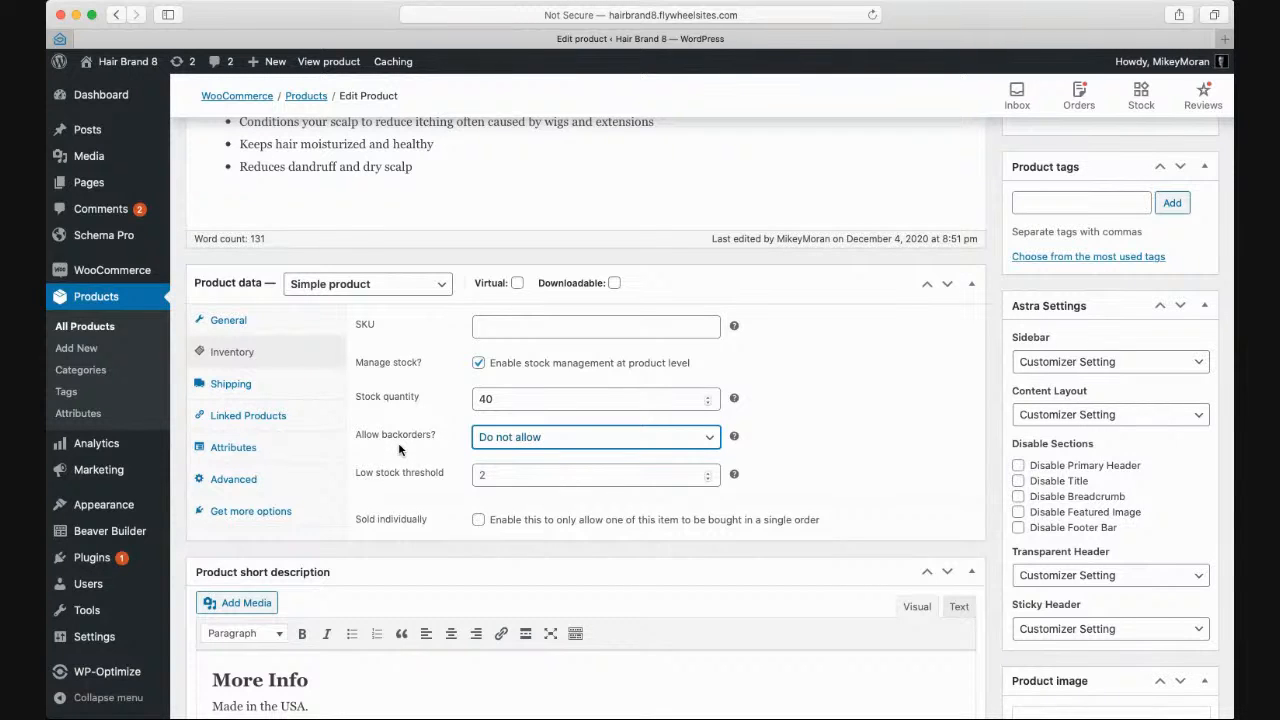
- Turn off product-level stock management for the serum and set its stock status to In stock
left_click(479, 365)
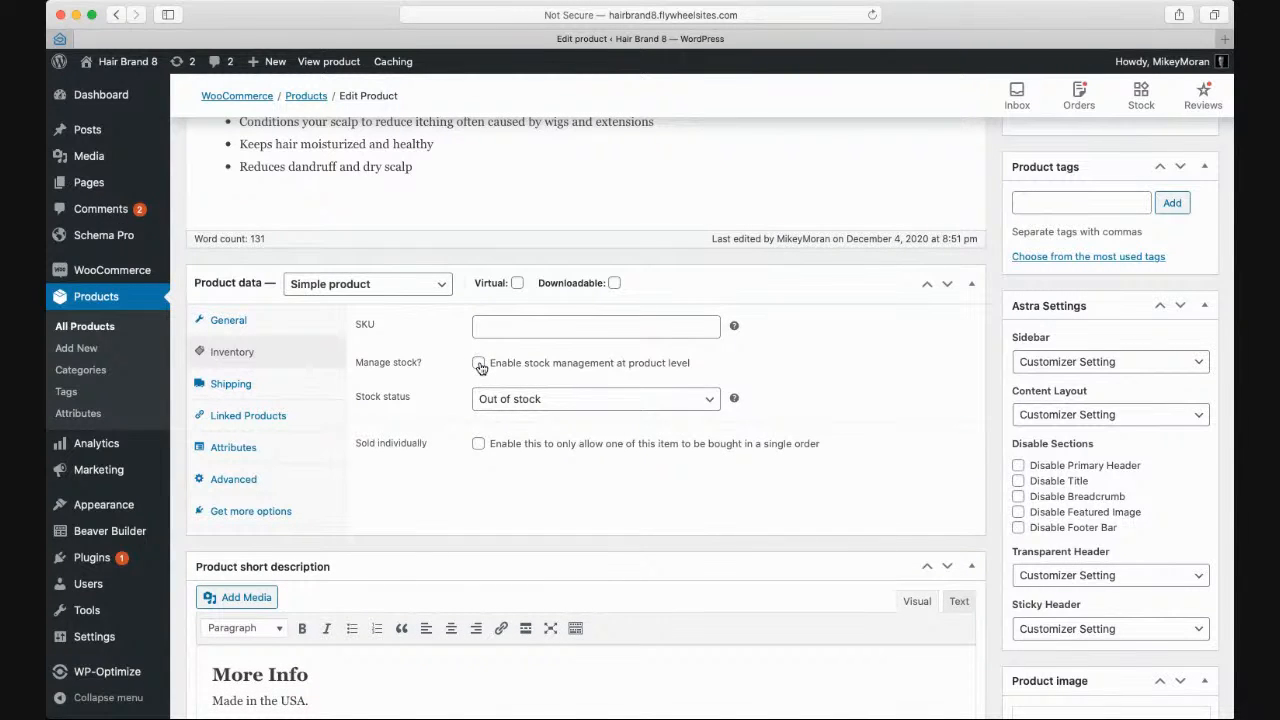
left_click(555, 403)
left_click(540, 387)
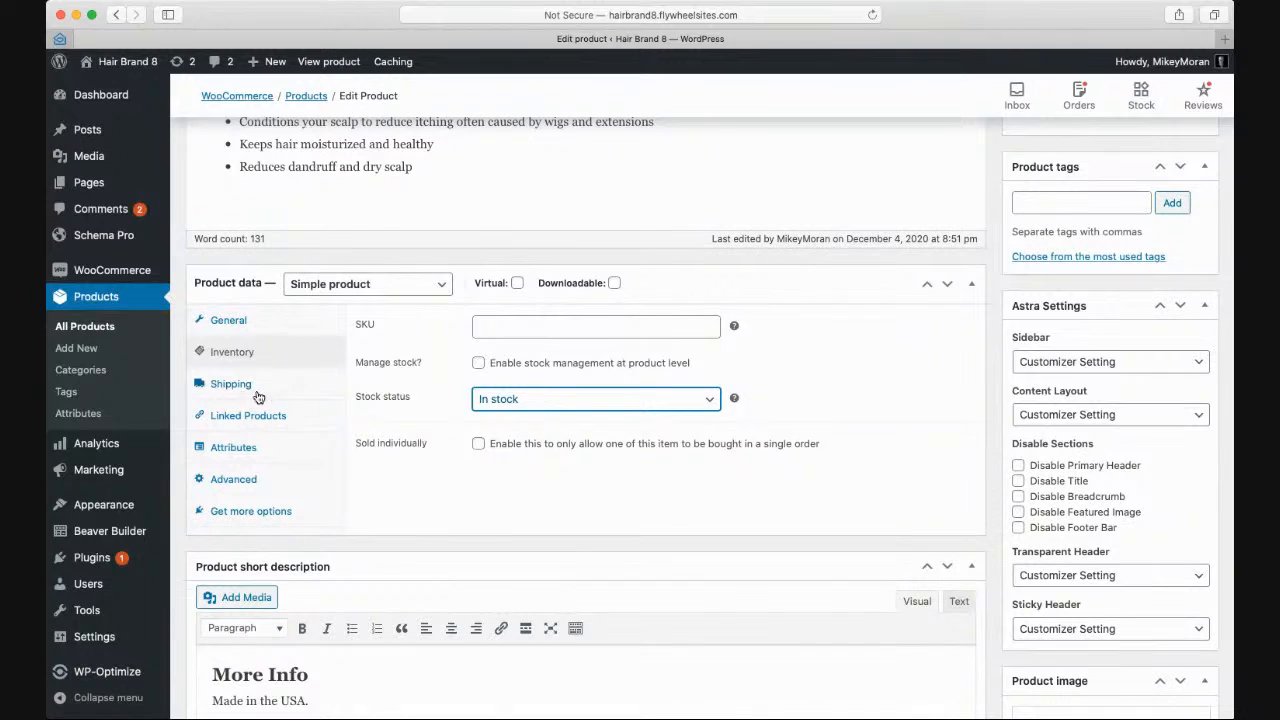
- Look over the serum's shipping settings and its product attributes
left_click(236, 385)
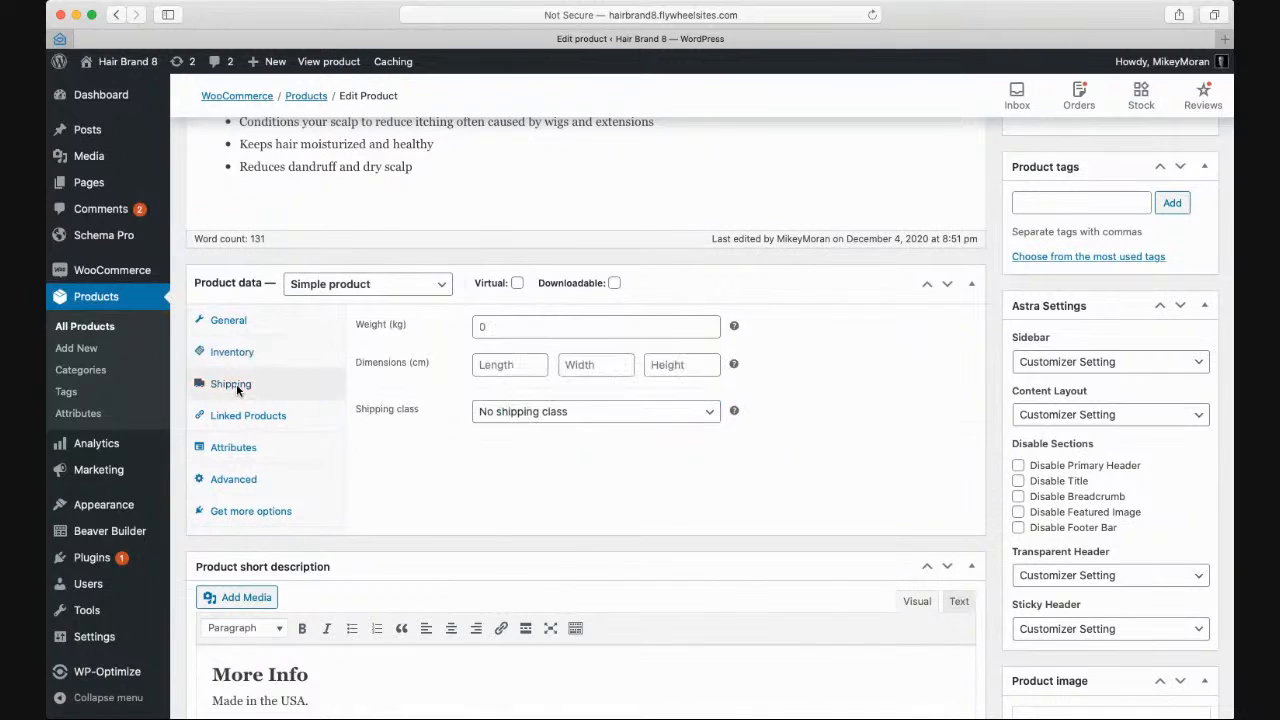
left_click(232, 451)
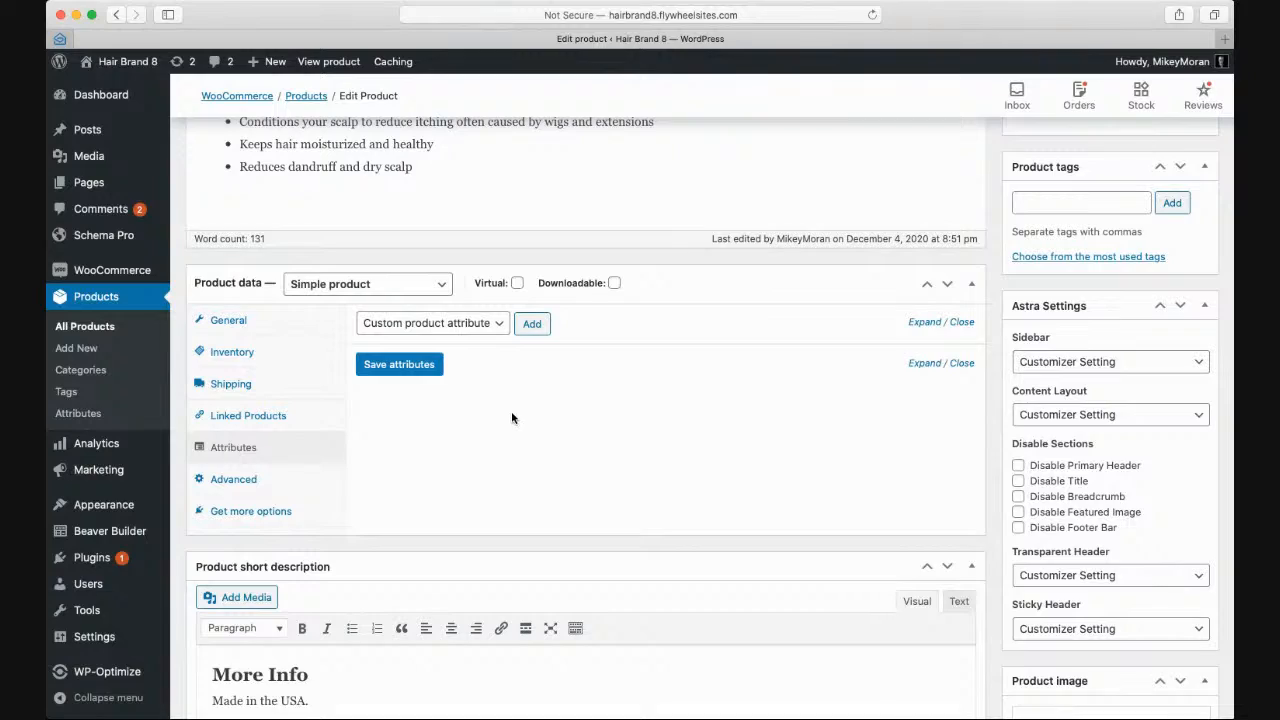
scroll(514, 418, "down", 3)
scroll(520, 416, "up", 2)
scroll(527, 415, "up", 3)
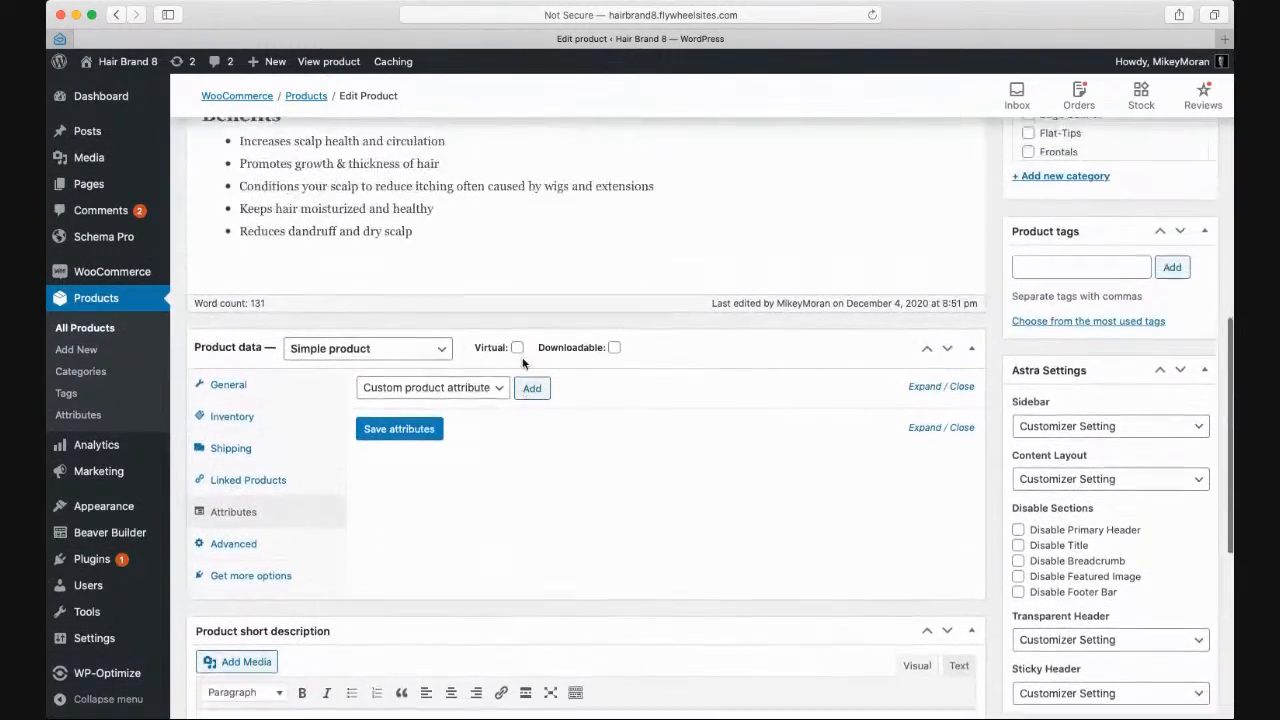
scroll(380, 400, "down", 1)
- Look over the whole product page, from the short description up to the title and back to the product data
scroll(363, 401, "down", 5)
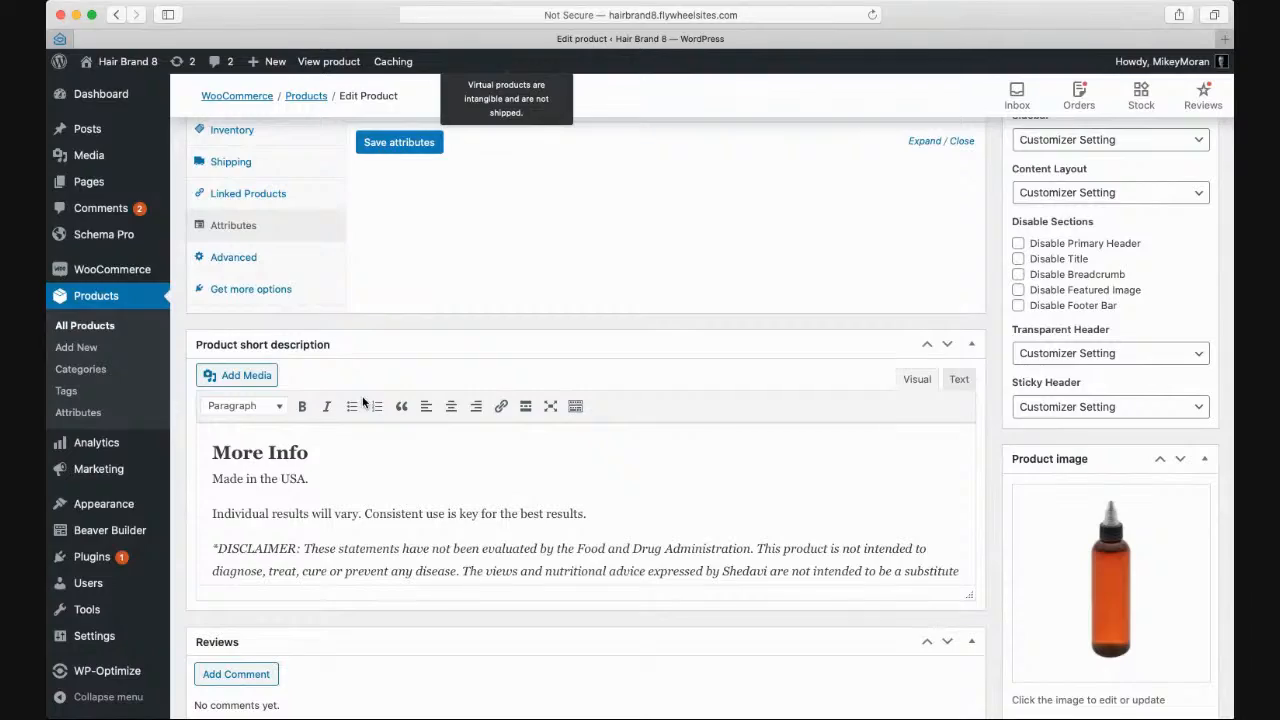
scroll(400, 370, "up", 1)
scroll(398, 364, "up", 15)
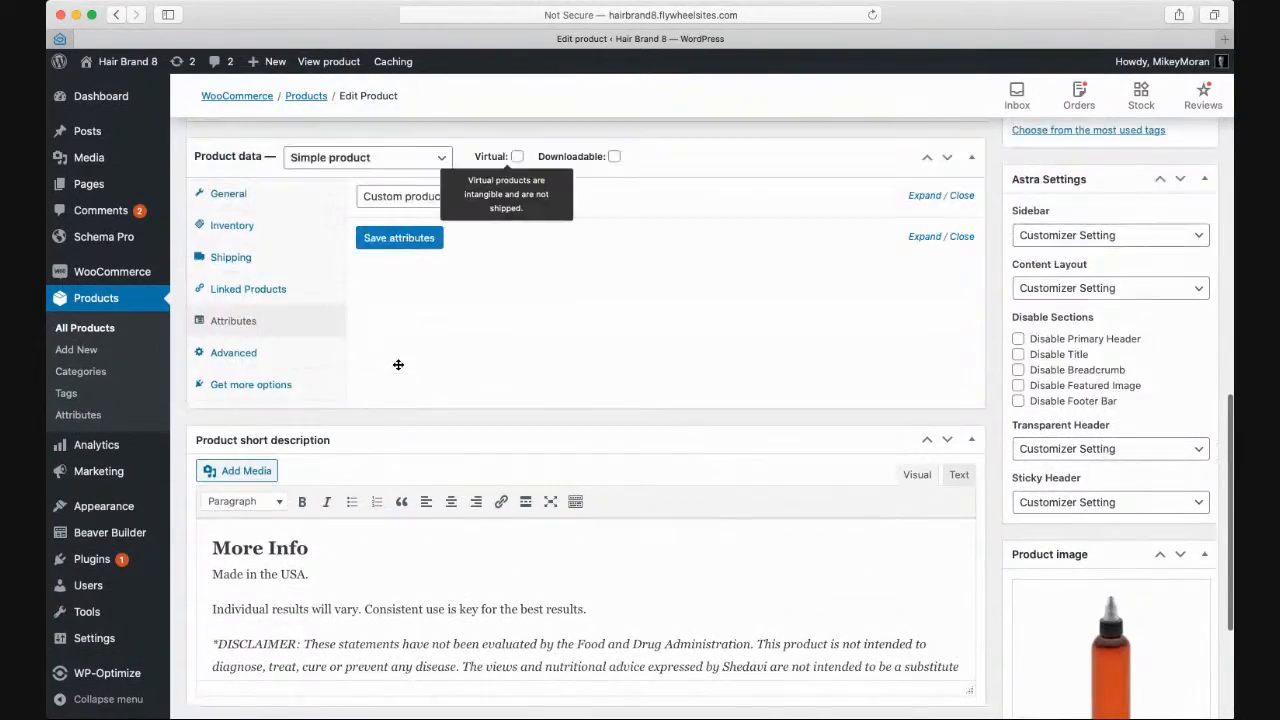
scroll(398, 364, "up", 4)
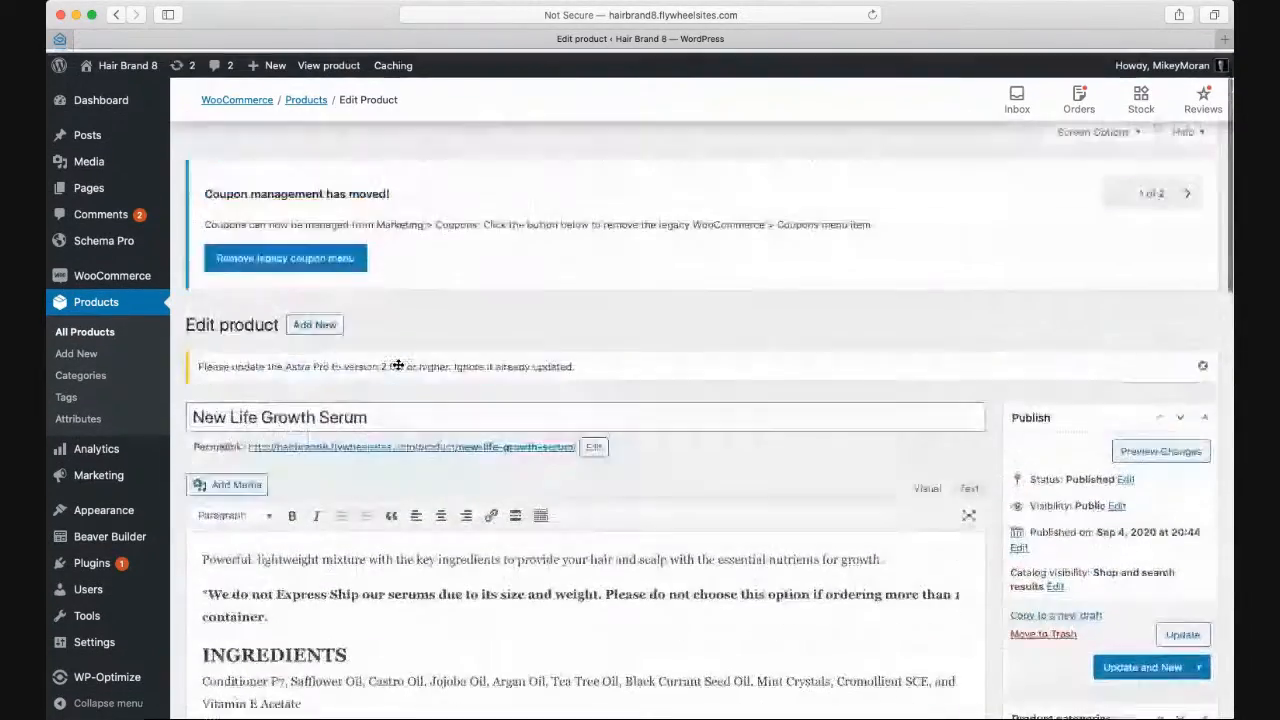
scroll(284, 393, "down", 2)
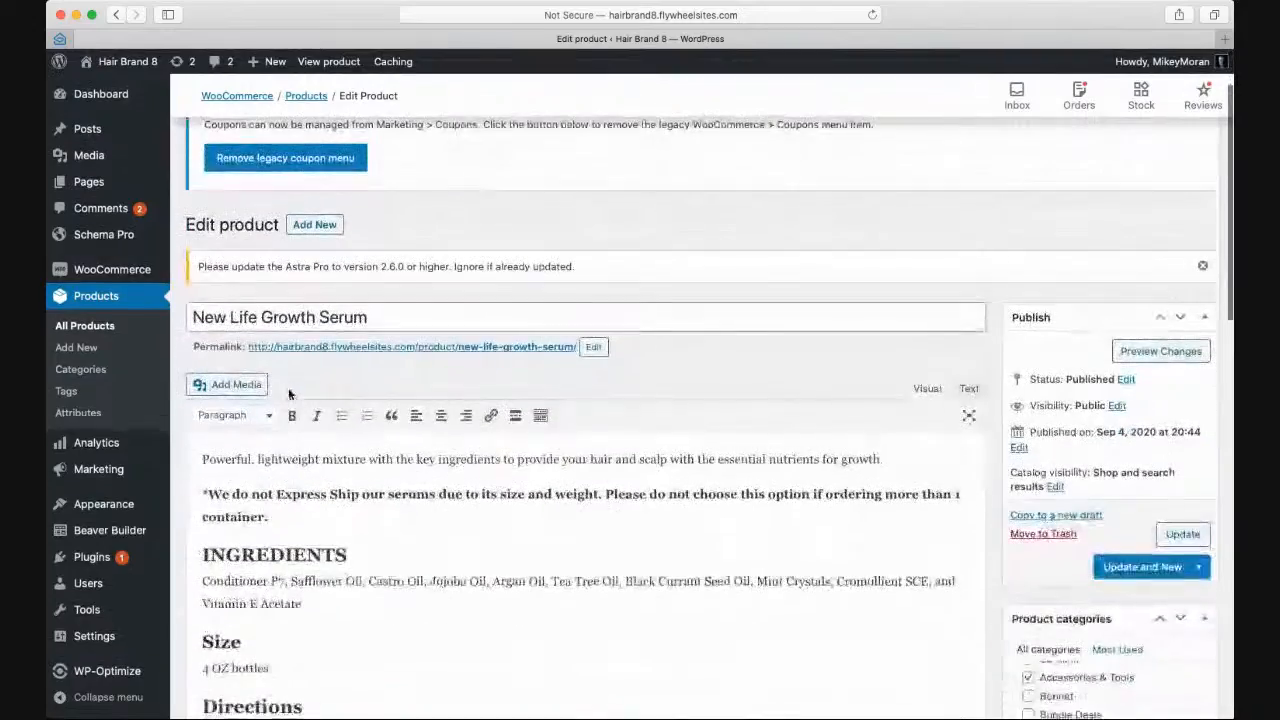
scroll(418, 418, "down", 5)
scroll(422, 424, "down", 5)
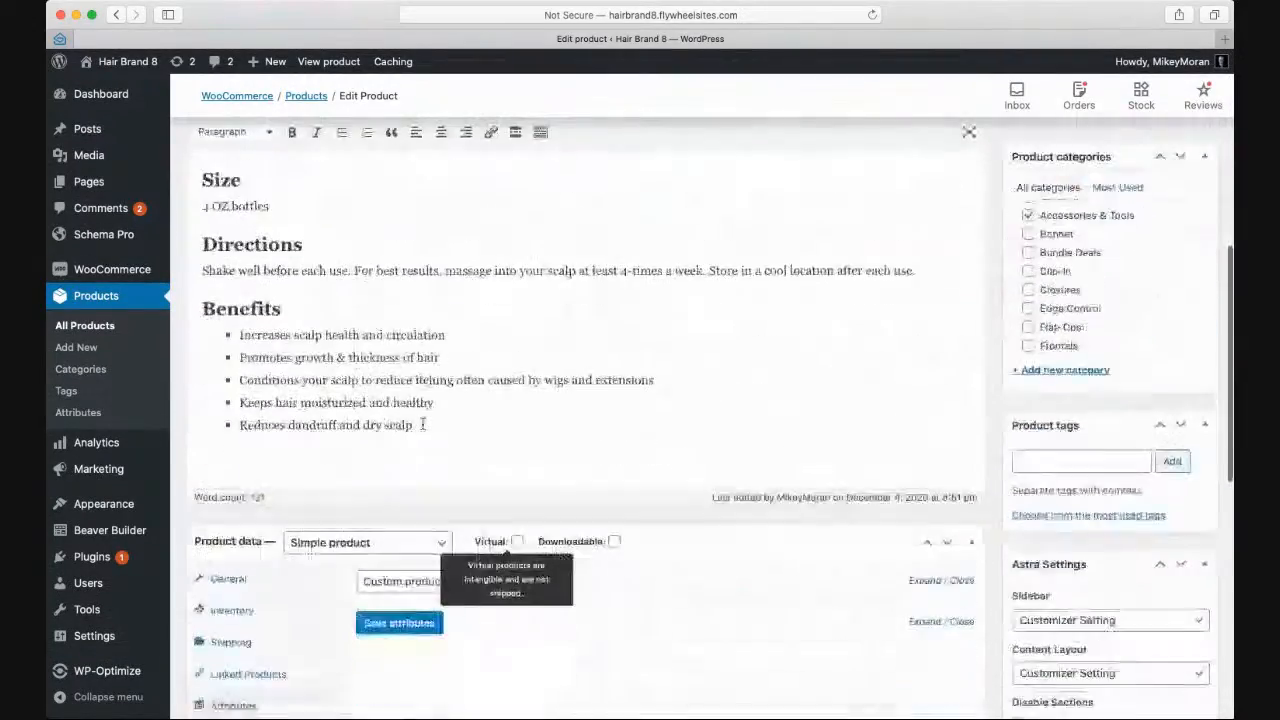
scroll(422, 428, "down", 2)
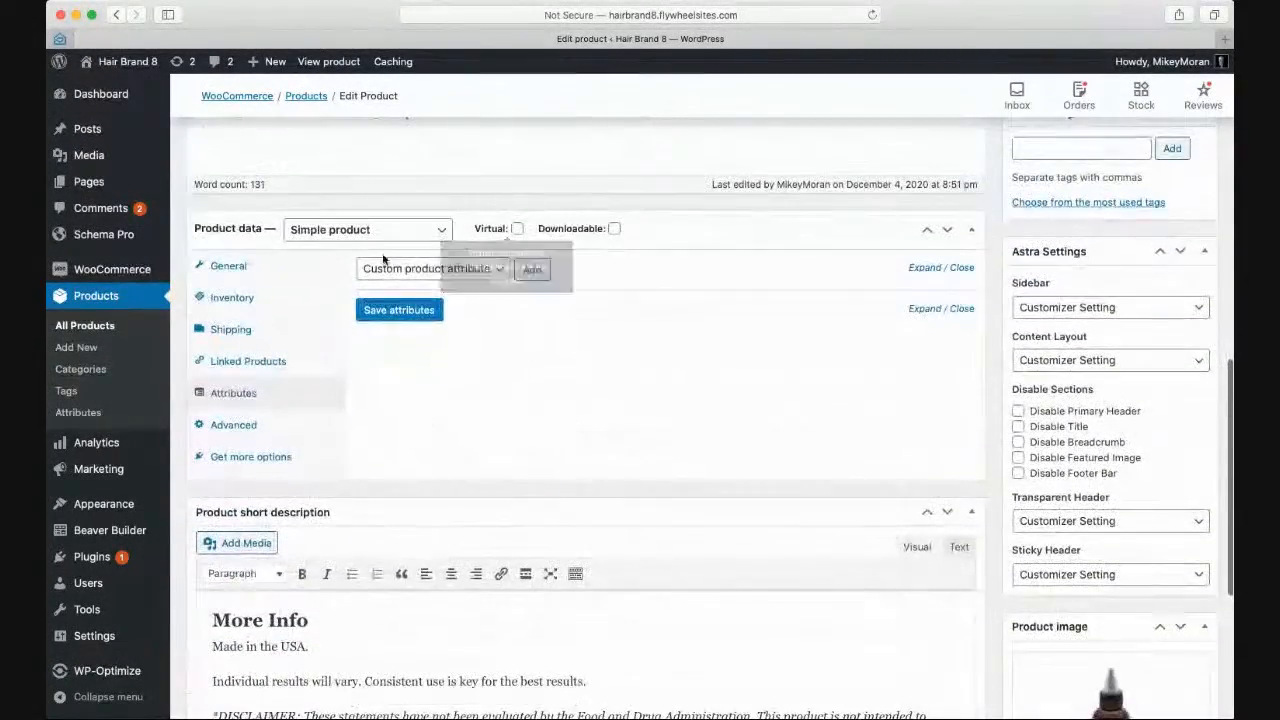
- Return to the serum's general price settings and read through the product short description
left_click(256, 272)
scroll(437, 375, "down", 3)
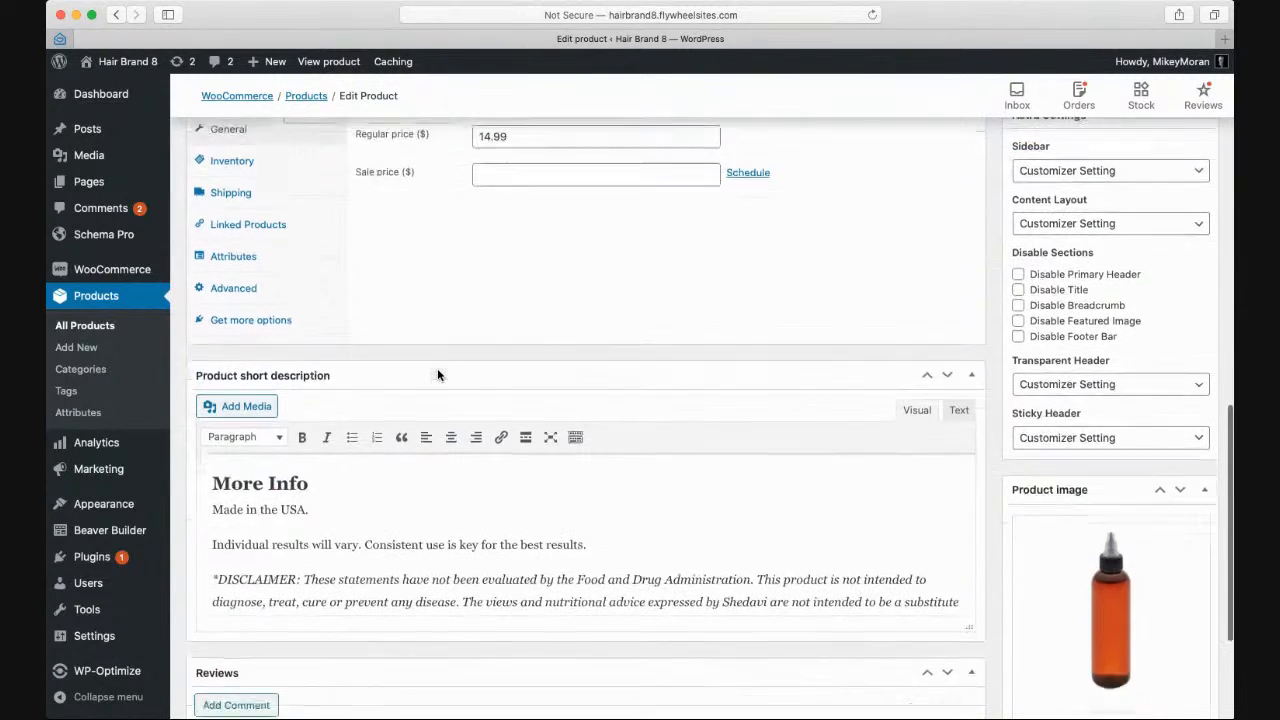
scroll(291, 385, "down", 2)
scroll(260, 420, "up", 2)
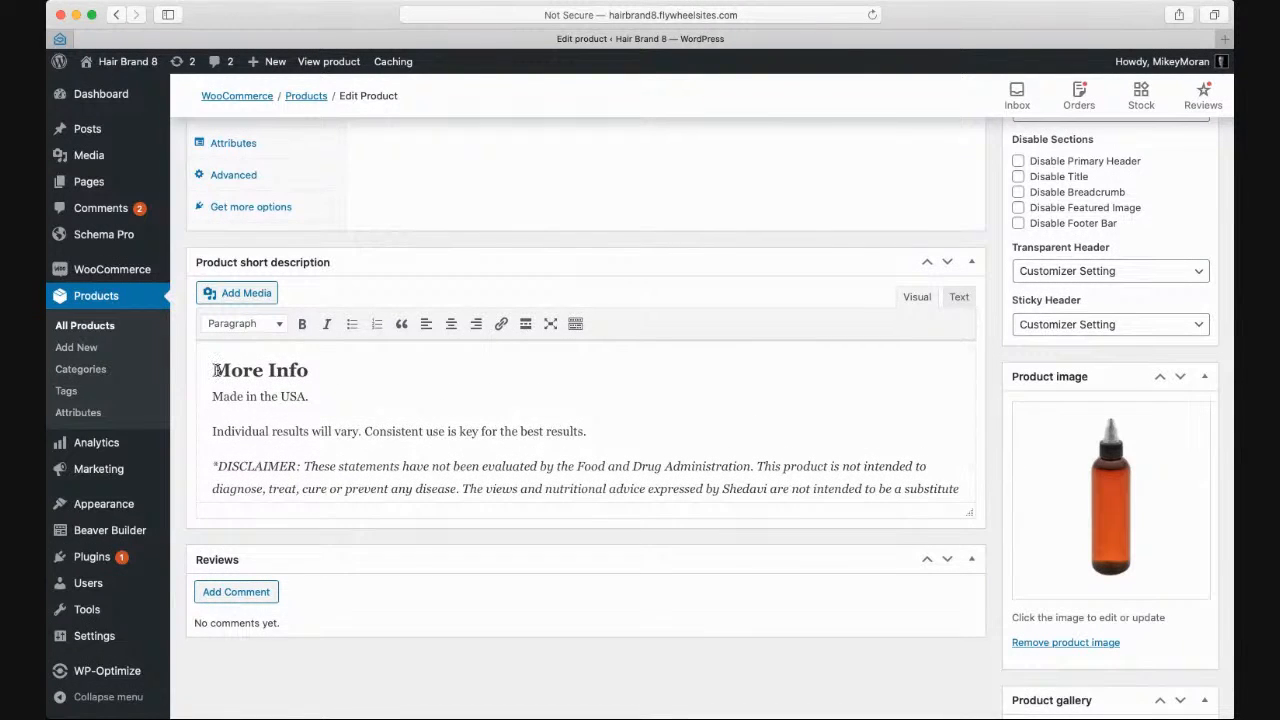
scroll(347, 437, "down", 2)
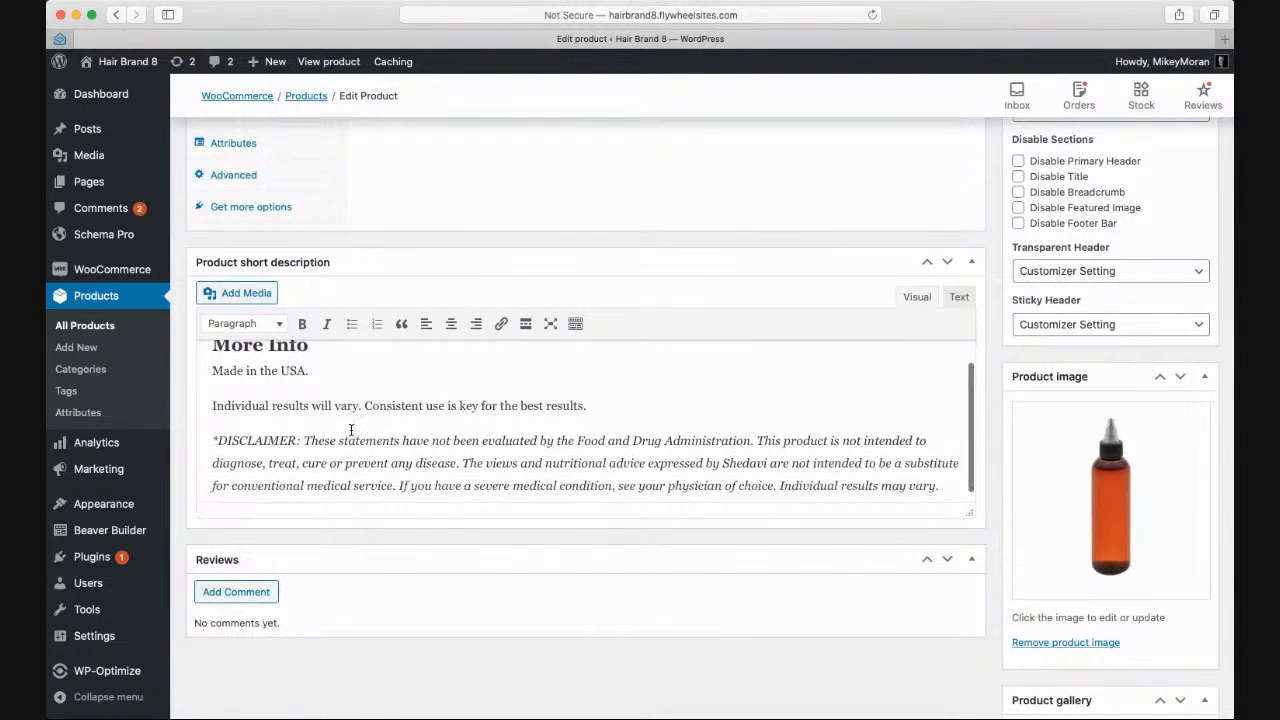
scroll(340, 425, "up", 1)
scroll(345, 418, "up", 1)
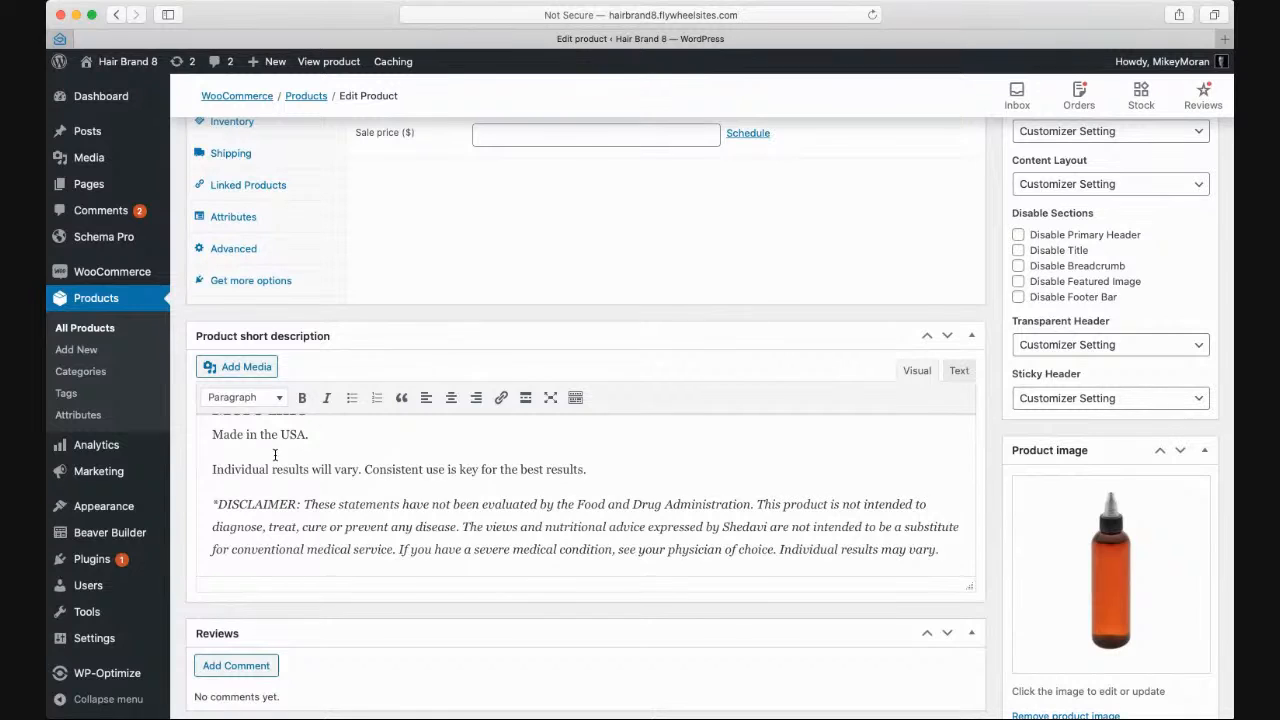
scroll(276, 455, "up", 1)
scroll(278, 458, "down", 1)
- Review the serum's main description, from the introduction and ingredients through the size, directions and benefits
scroll(300, 480, "up", 10)
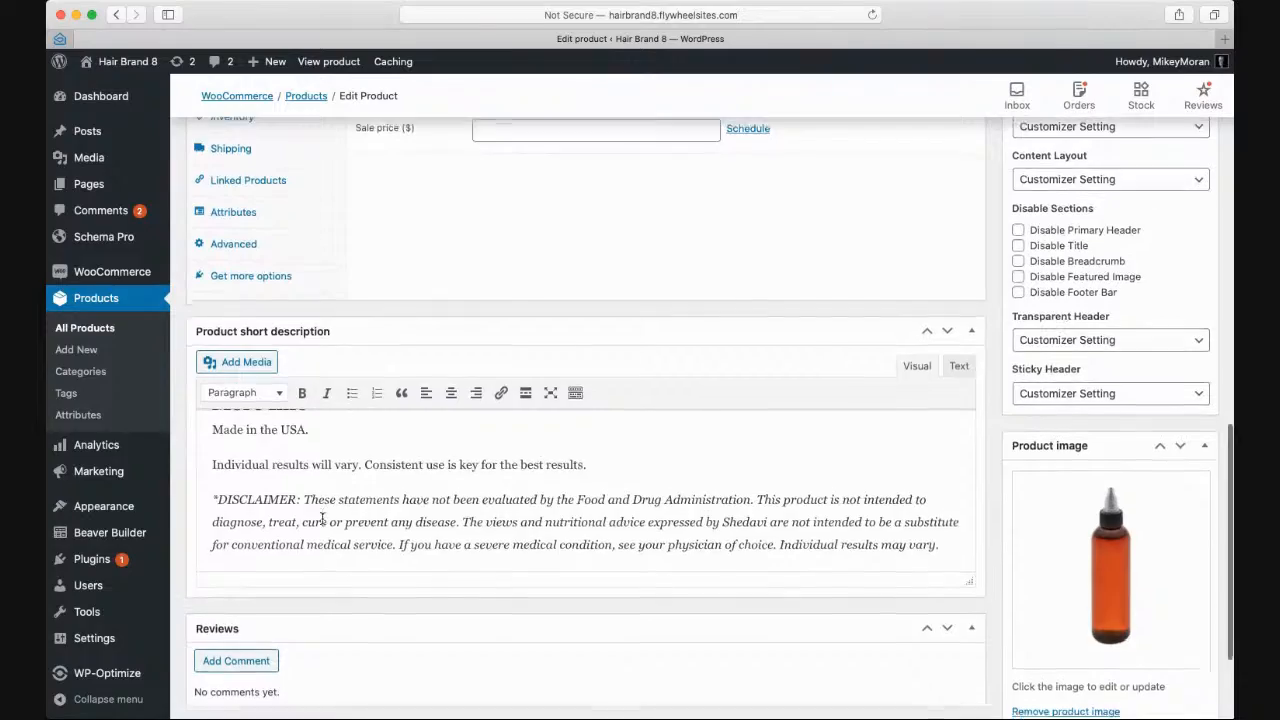
scroll(306, 479, "up", 5)
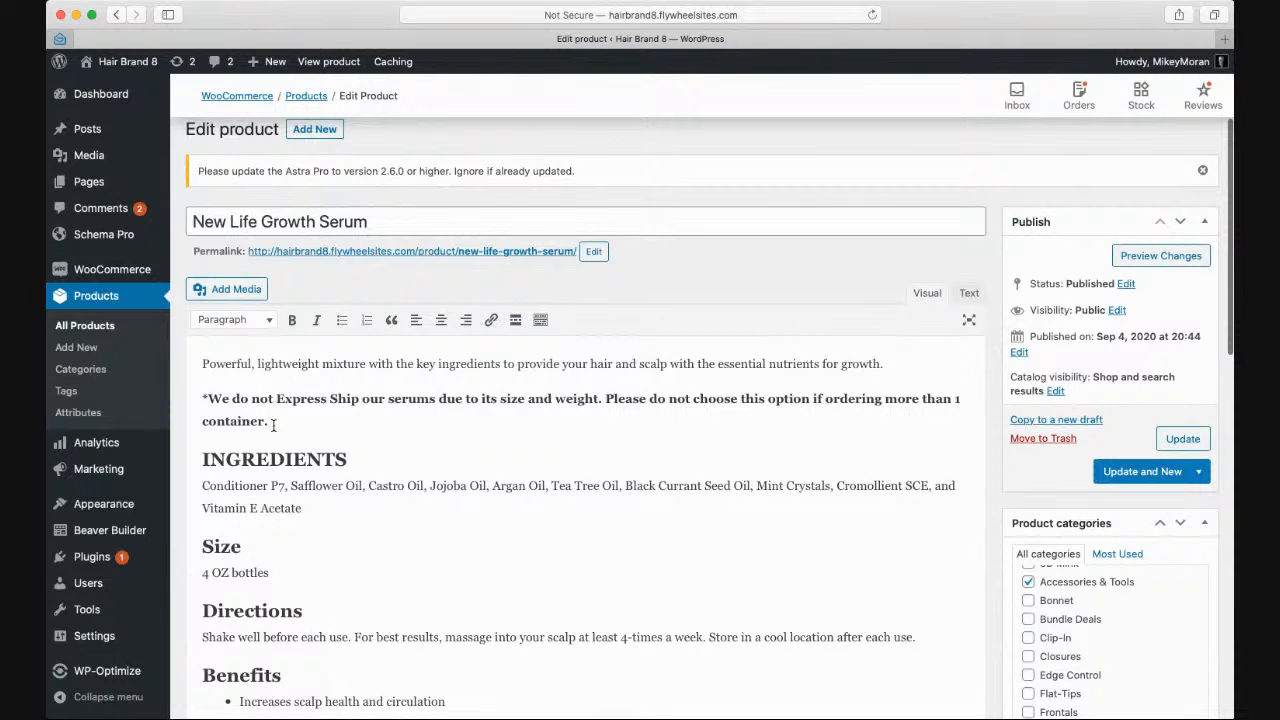
scroll(312, 464, "down", 2)
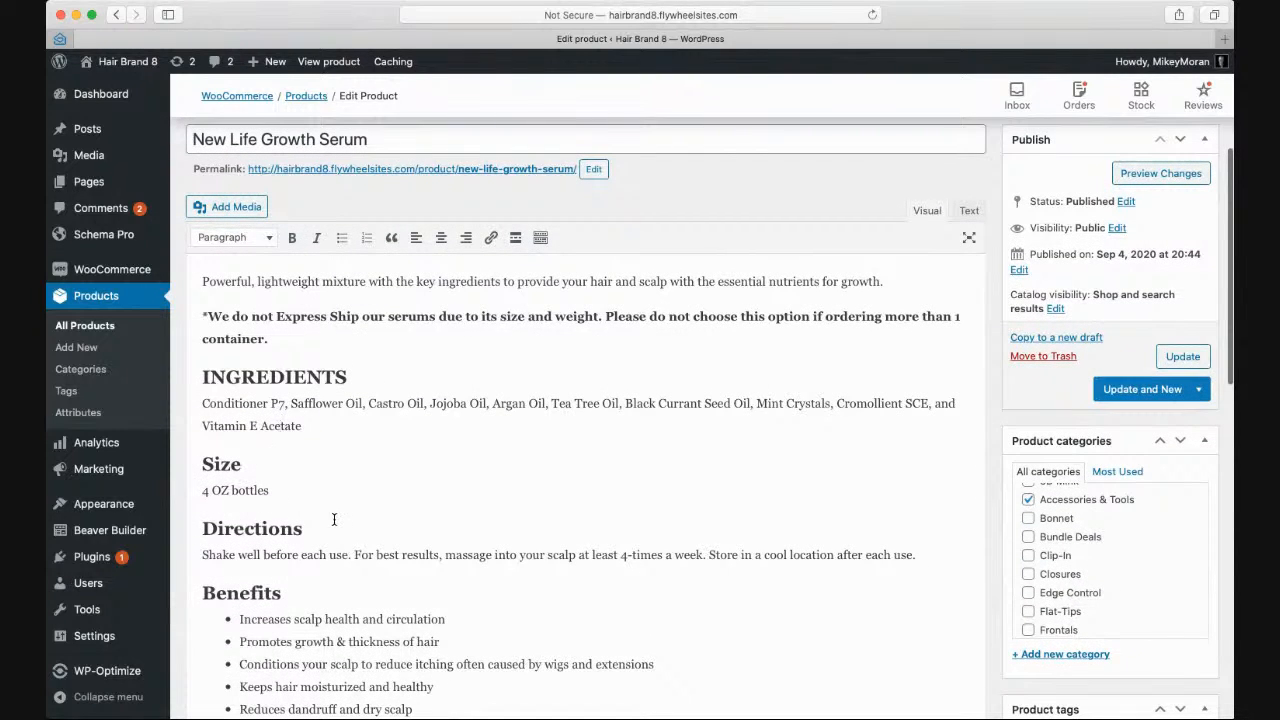
scroll(502, 540, "down", 3)
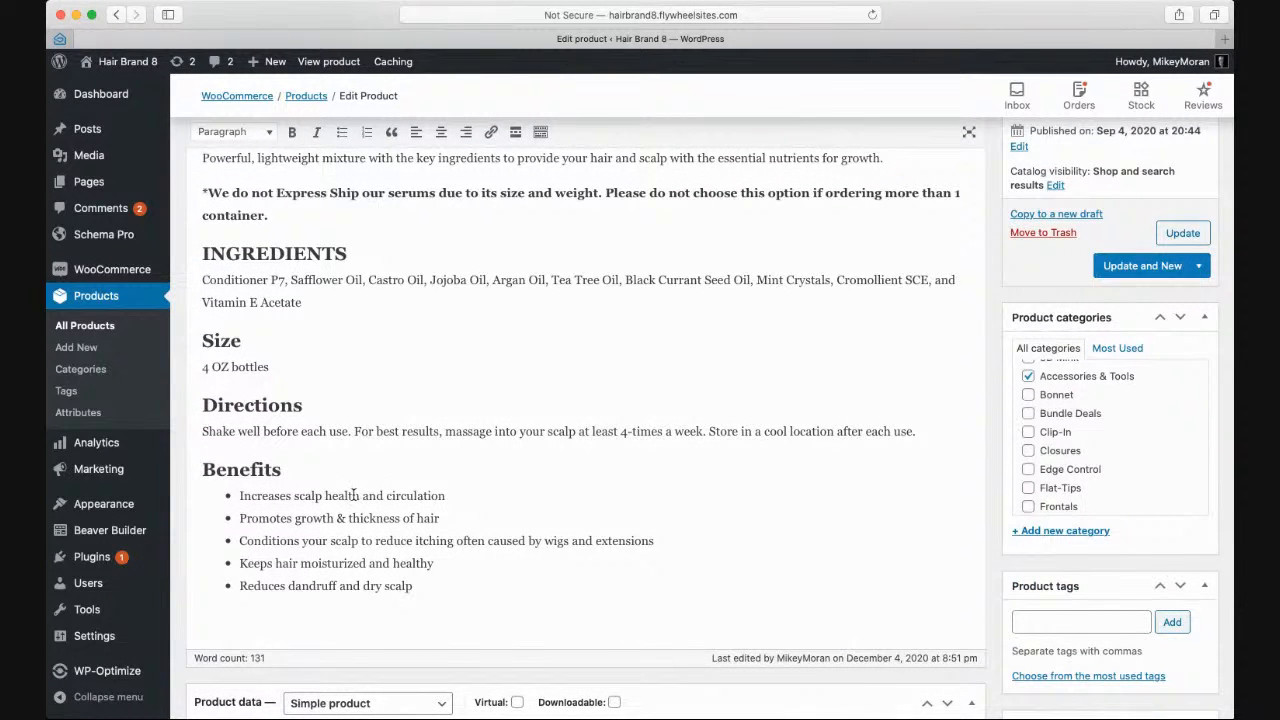
scroll(310, 520, "down", 3)
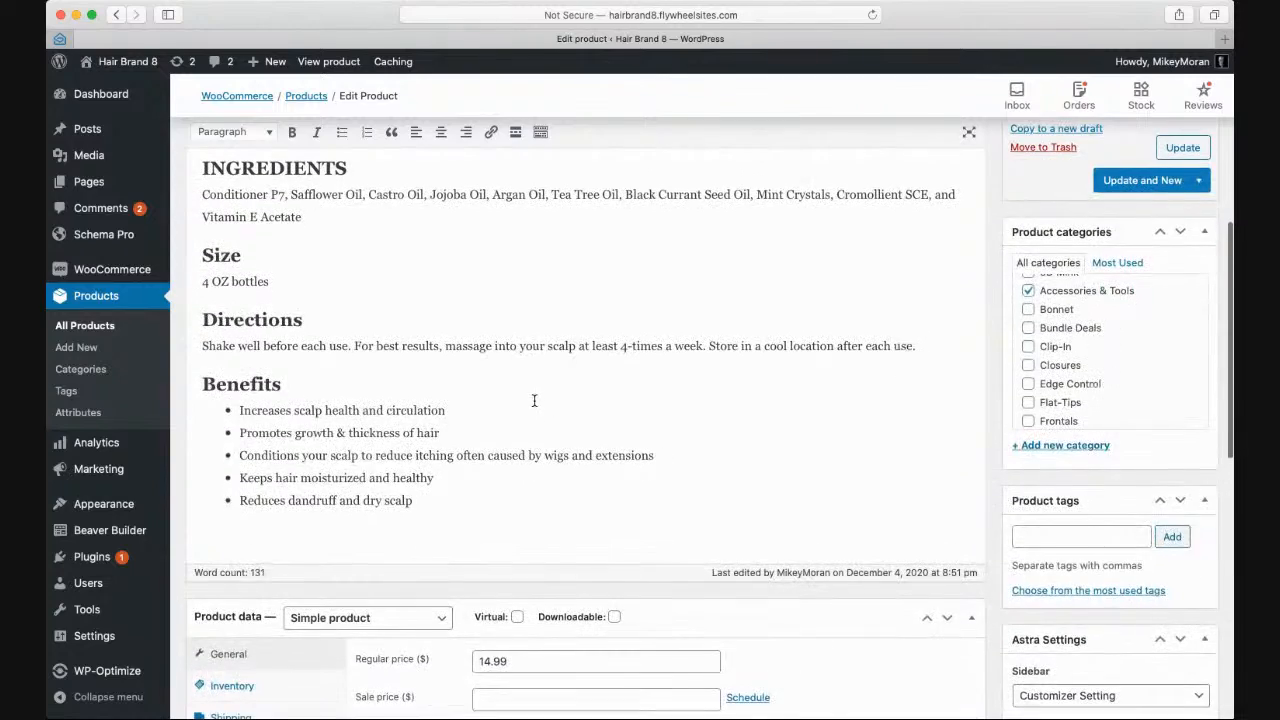
scroll(533, 403, "up", 3)
scroll(533, 403, "up", 3)
scroll(533, 403, "down", 2)
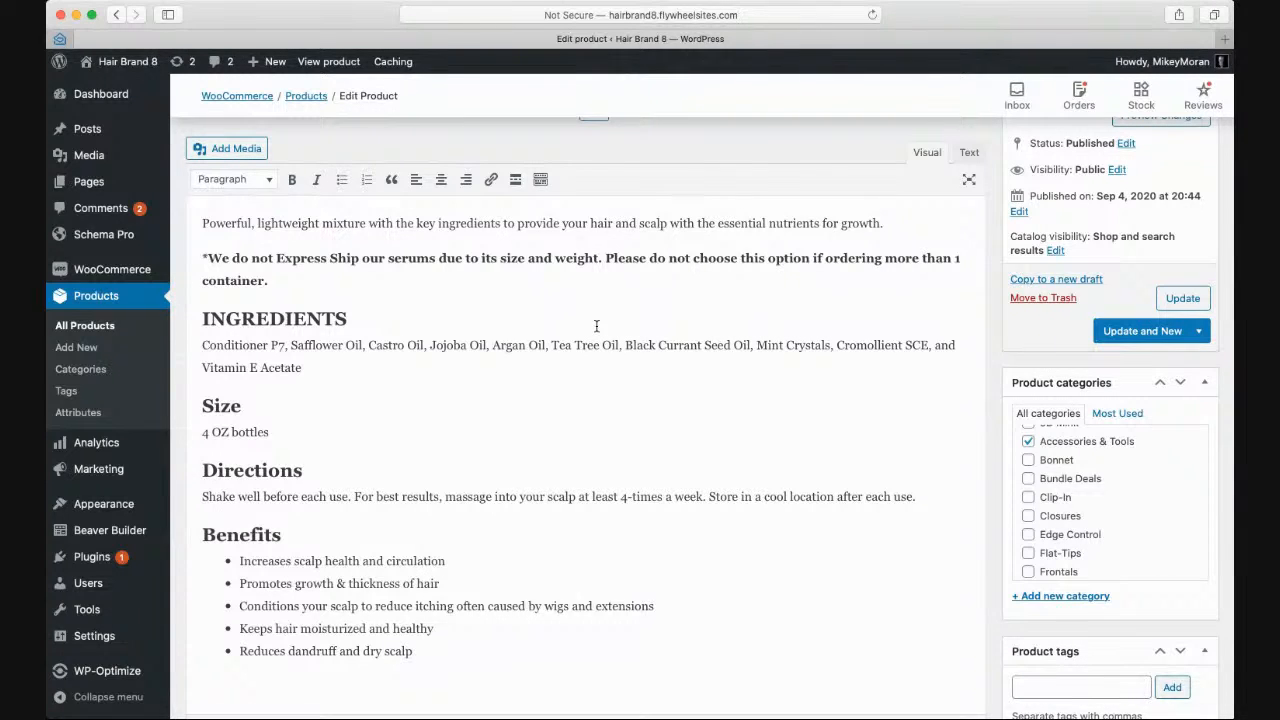
scroll(530, 372, "down", 1)
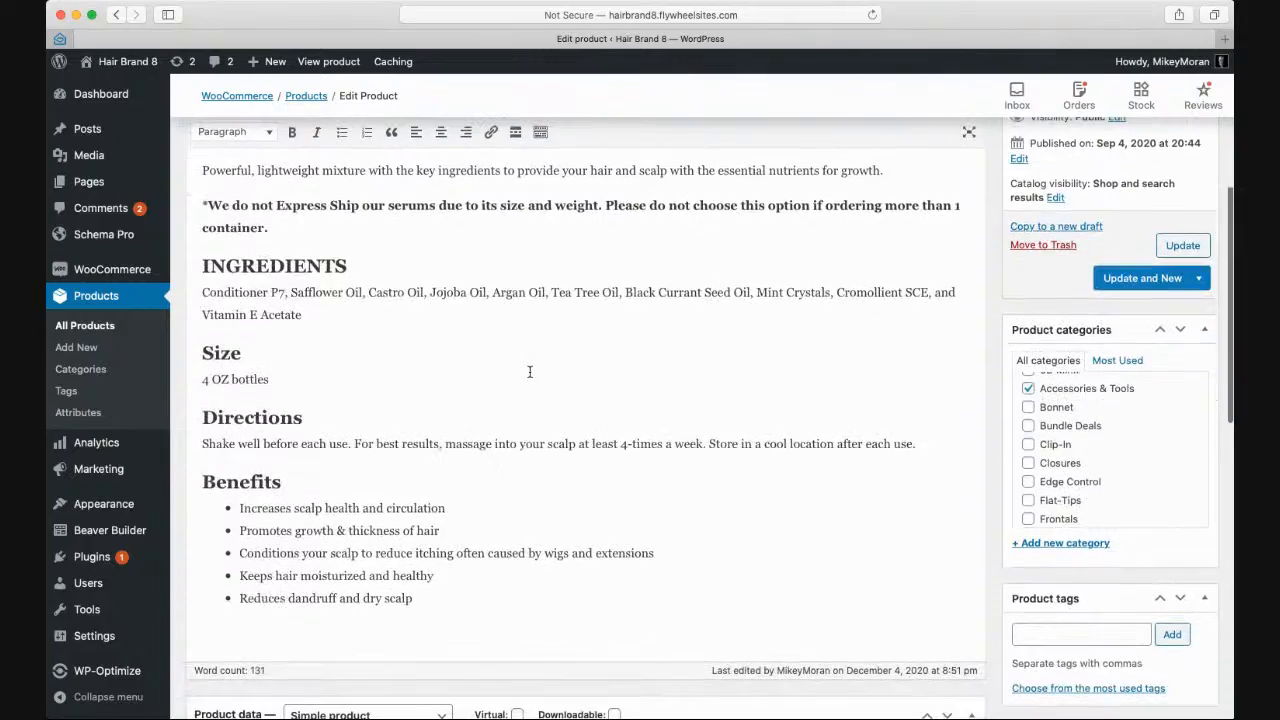
- Examine the short description again along with the product image and product gallery sections
scroll(530, 372, "down", 5)
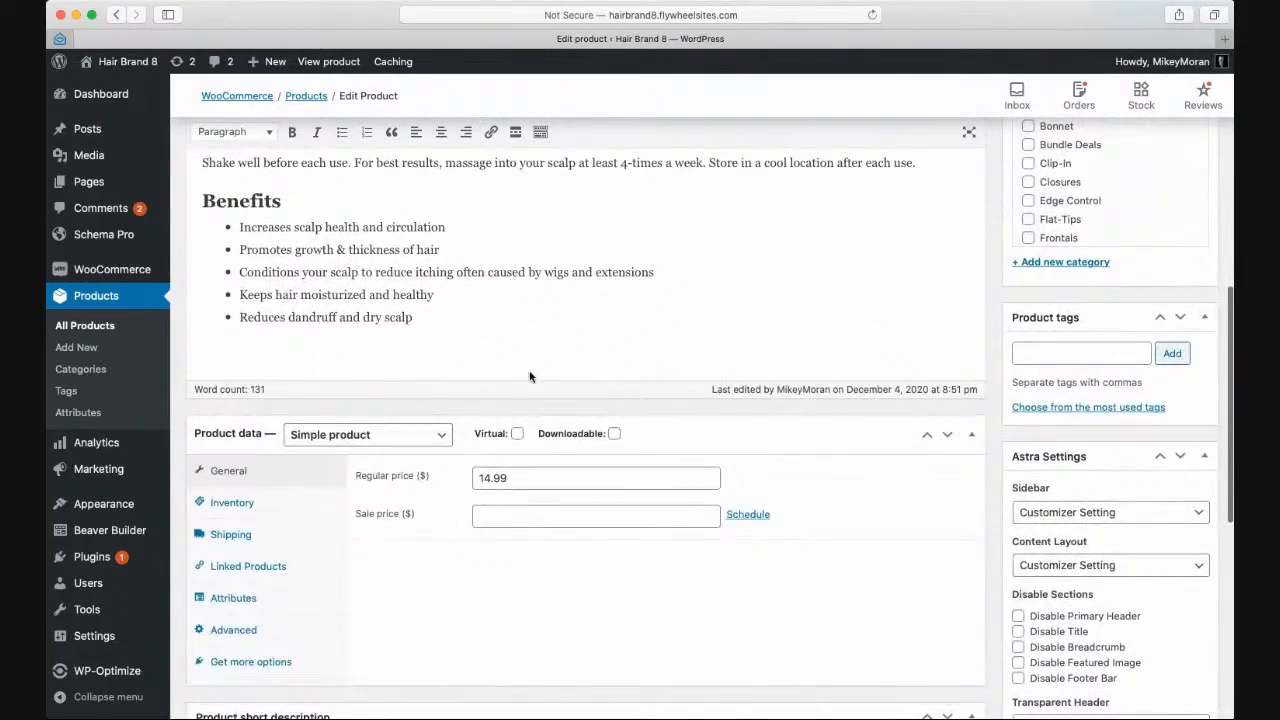
scroll(530, 376, "down", 9)
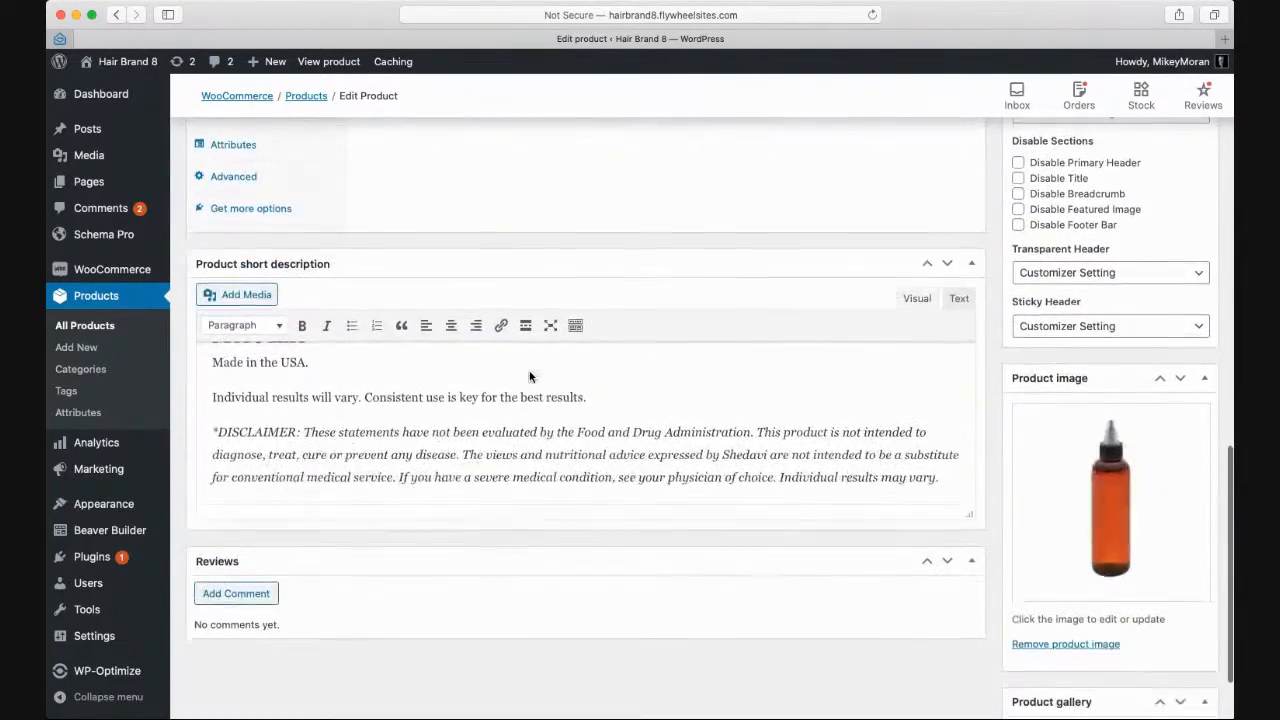
scroll(529, 376, "down", 2)
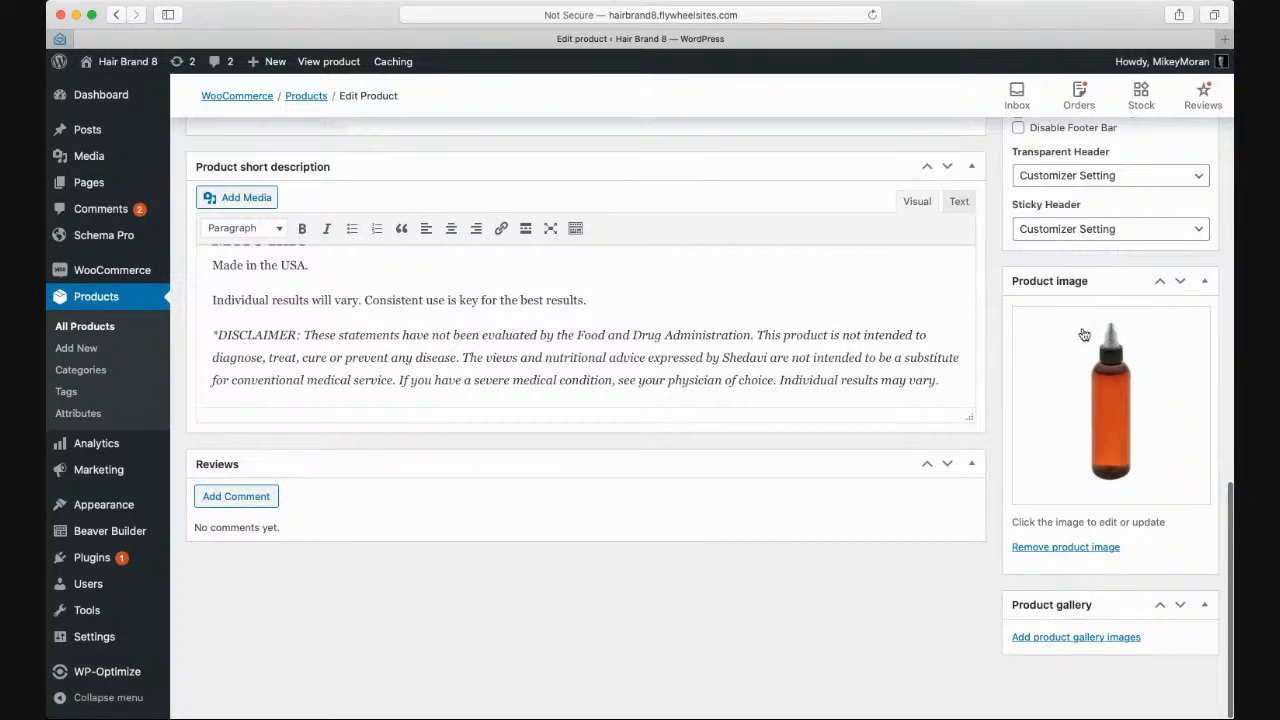
scroll(767, 323, "up", 10)
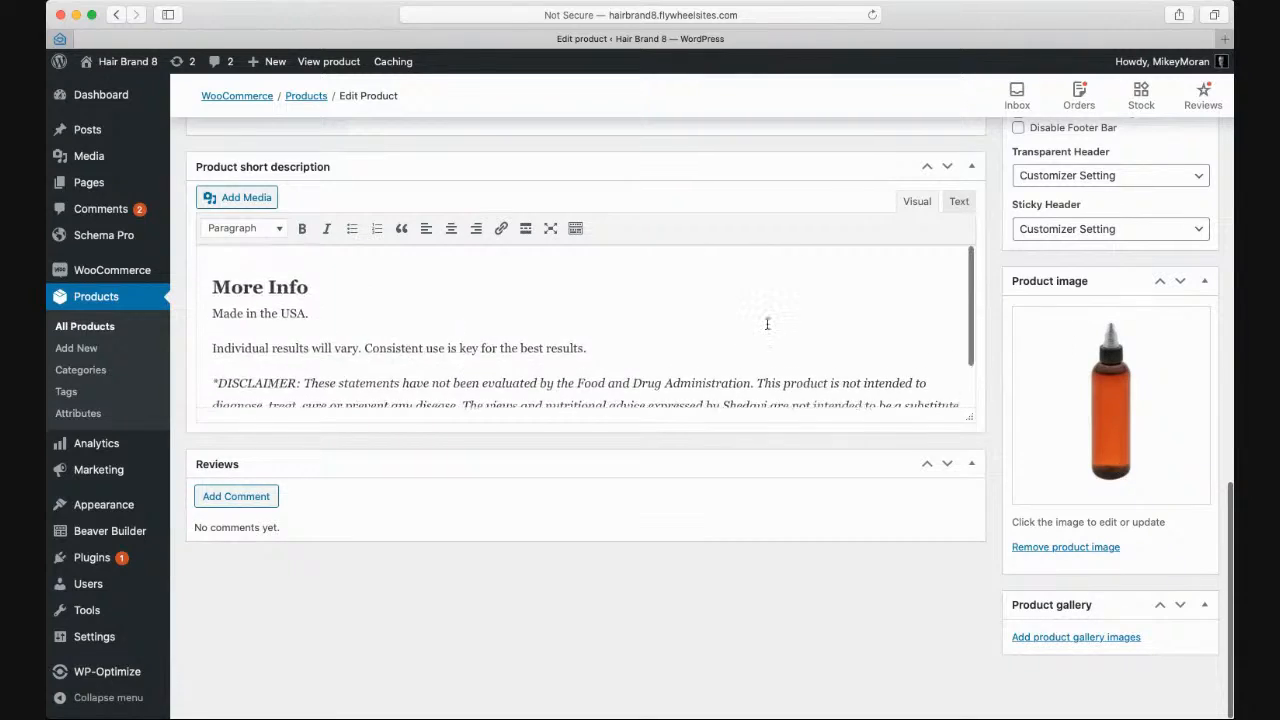
- Open the serum's current product image in the media library to view its attachment details
scroll(767, 323, "up", 5)
scroll(767, 323, "down", 15)
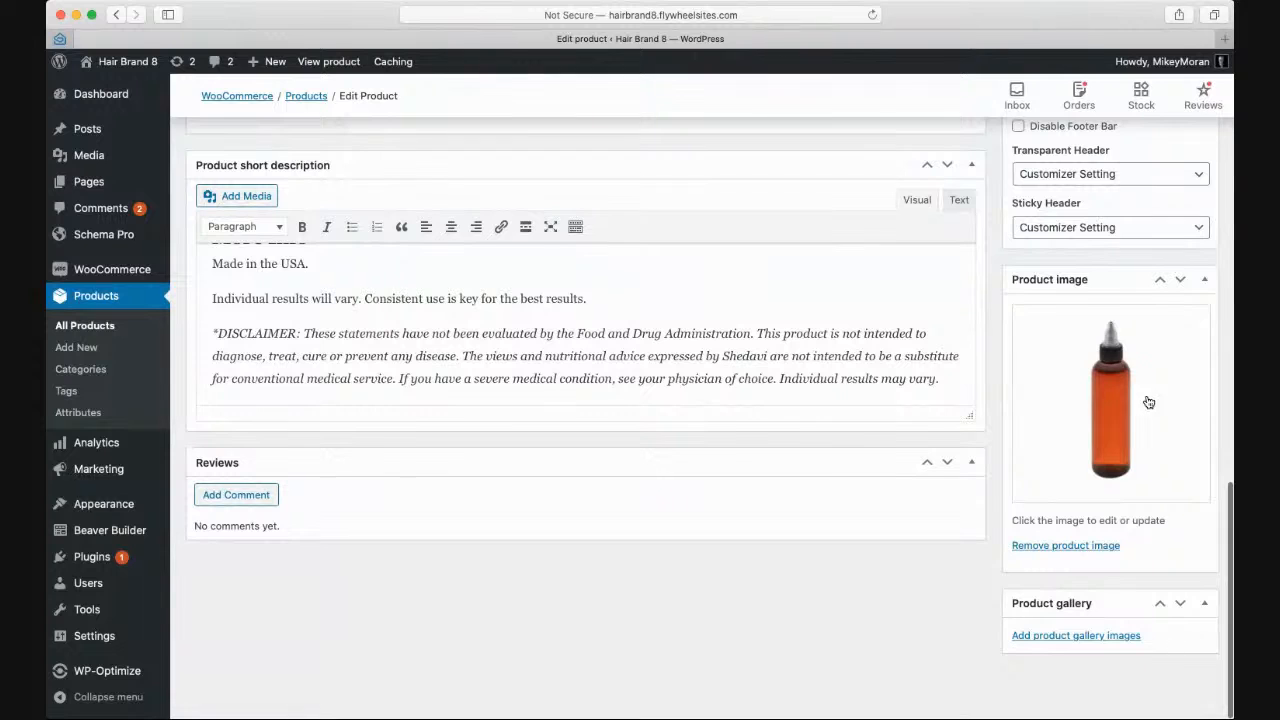
scroll(1157, 396, "up", 1)
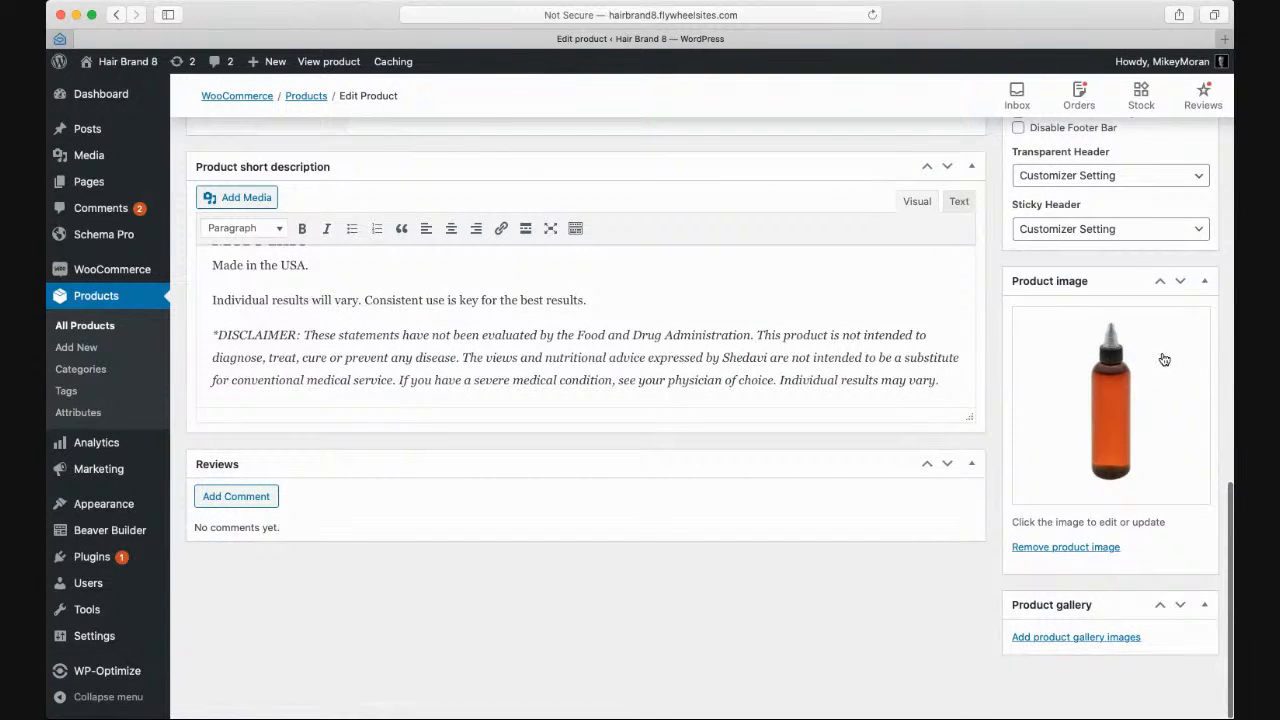
scroll(1164, 359, "down", 1)
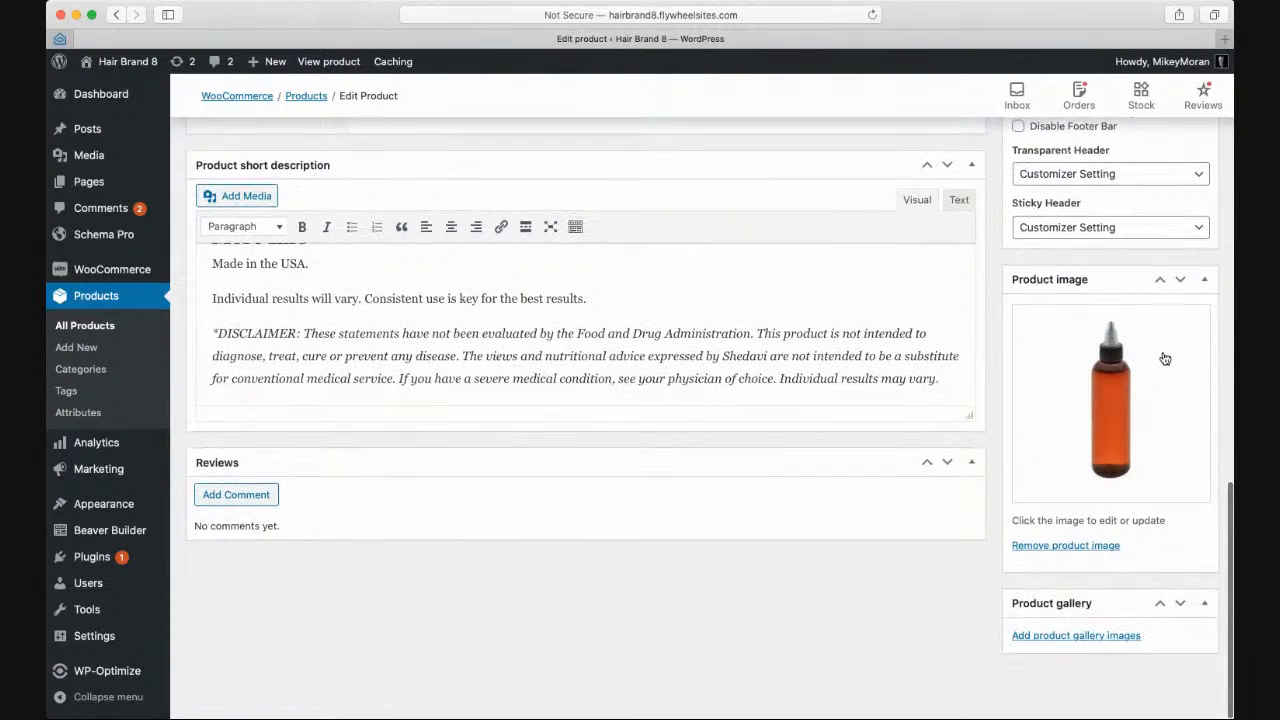
left_click(1097, 373)
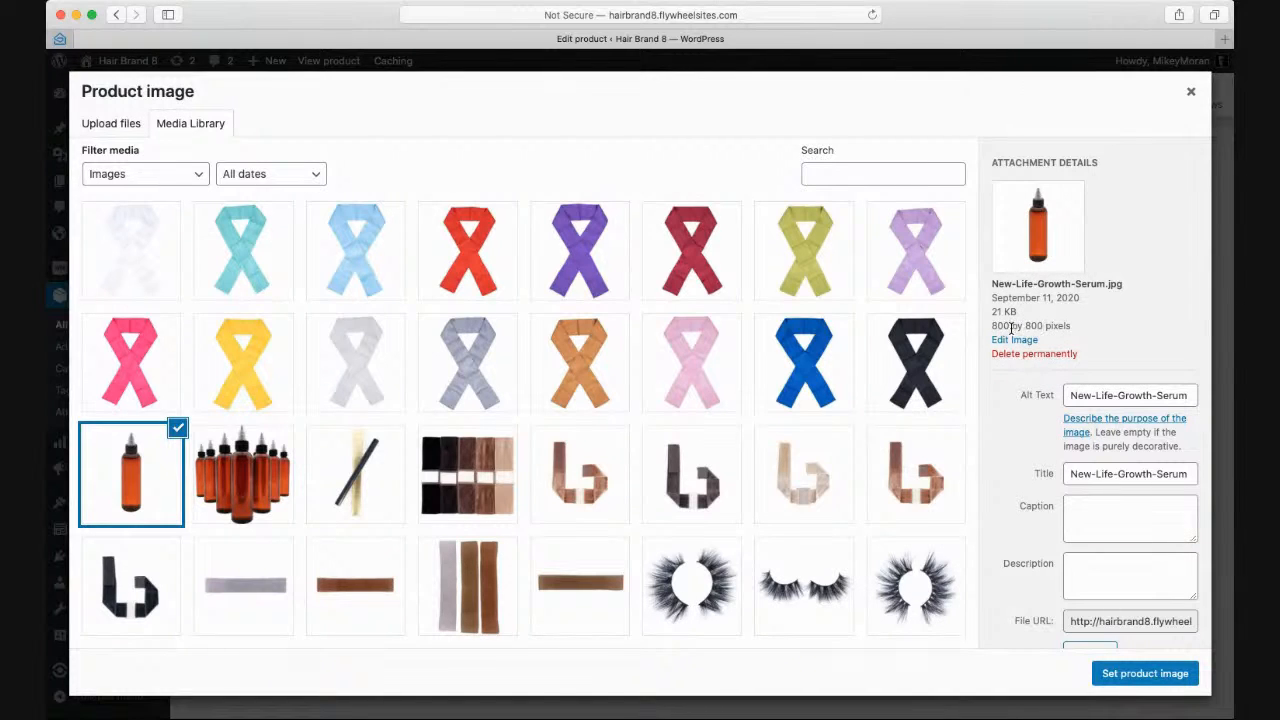
- Examine the serum image's alt text, title and file name in its attachment details
left_click(1070, 396)
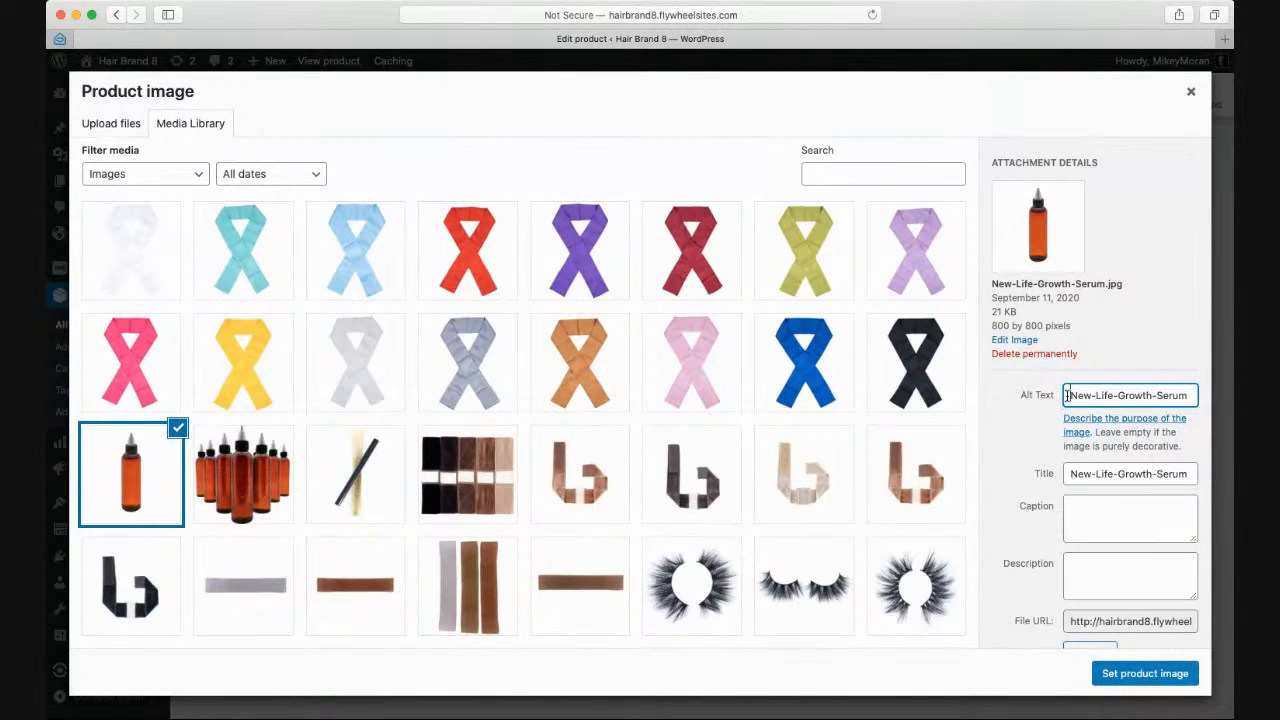
left_click_drag(1066, 395, 1198, 400)
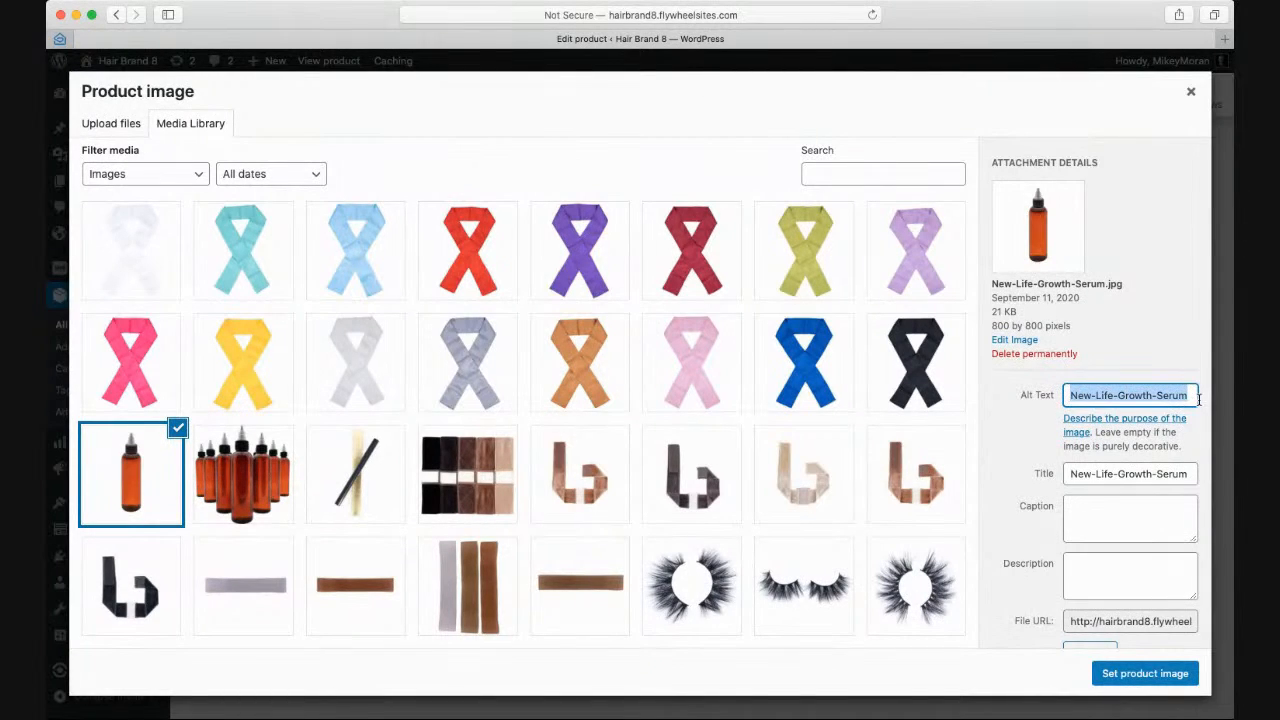
left_click(1067, 476)
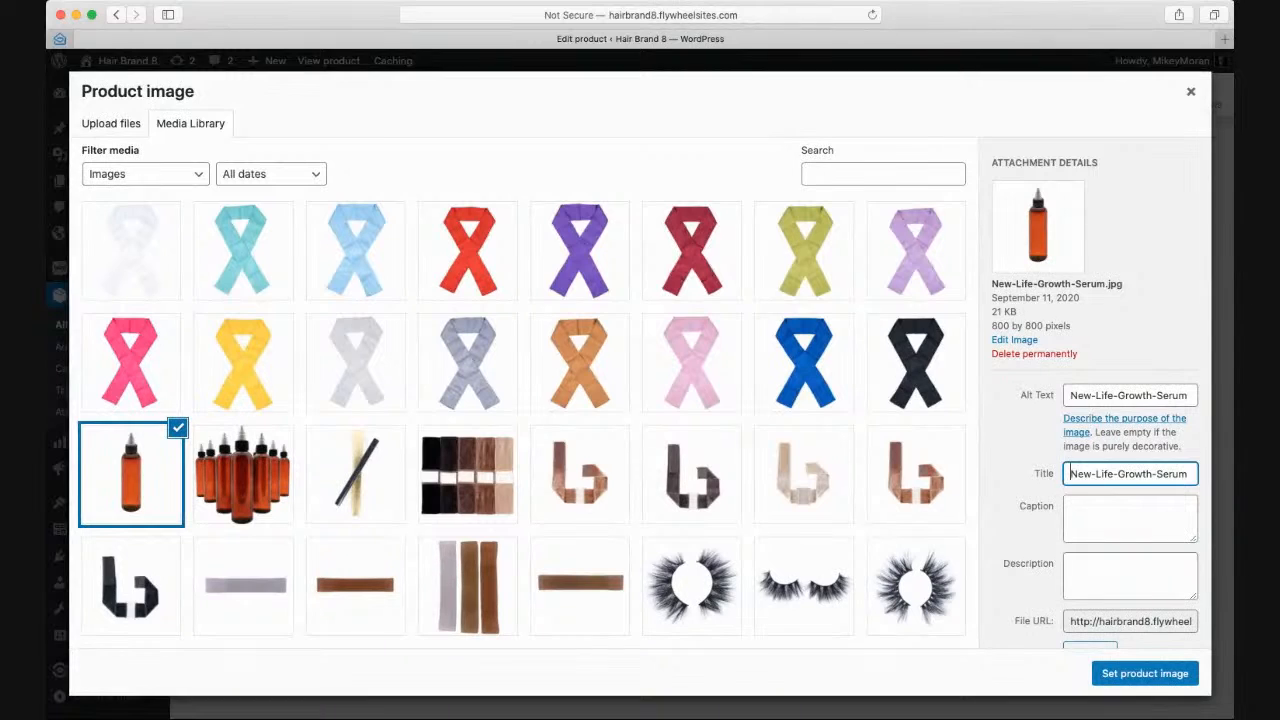
left_click(226, 22)
left_click_drag(992, 284, 1122, 285)
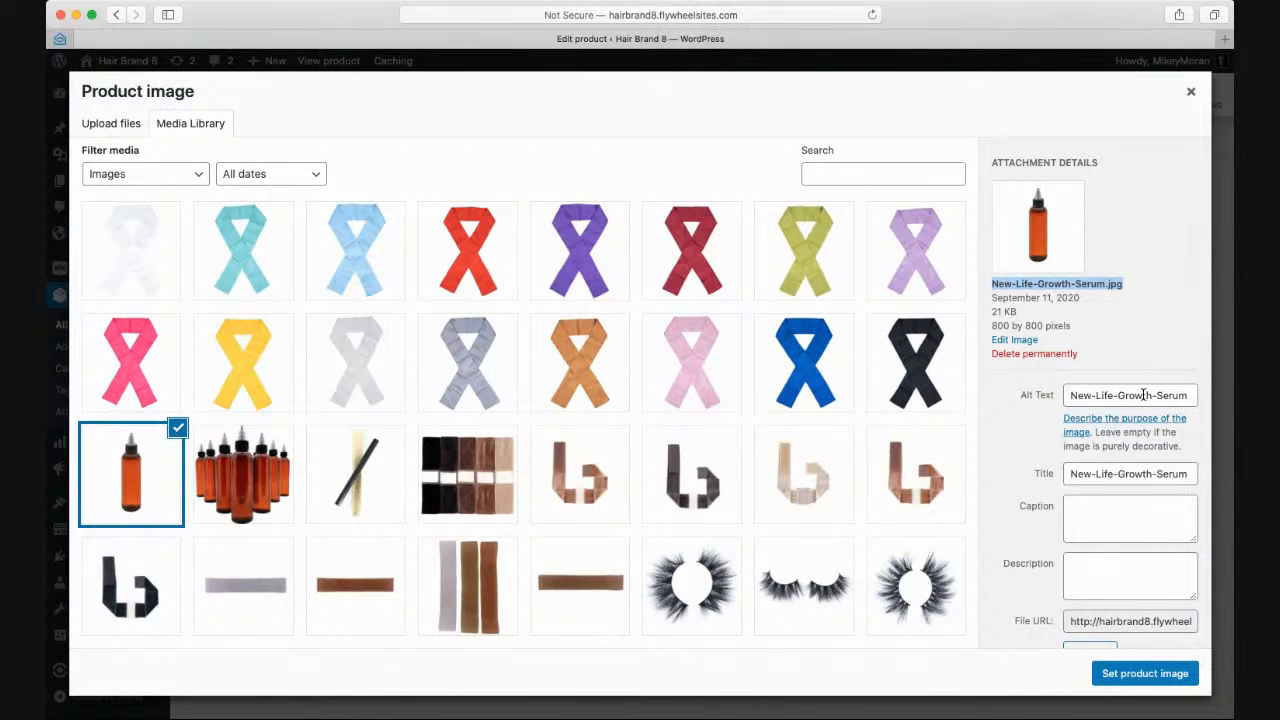
- Review the serum image's remaining attachment details, including the caption, description, file URL and image compression options, comparing them with its file size and dimensions
scroll(1040, 422, "down", 5)
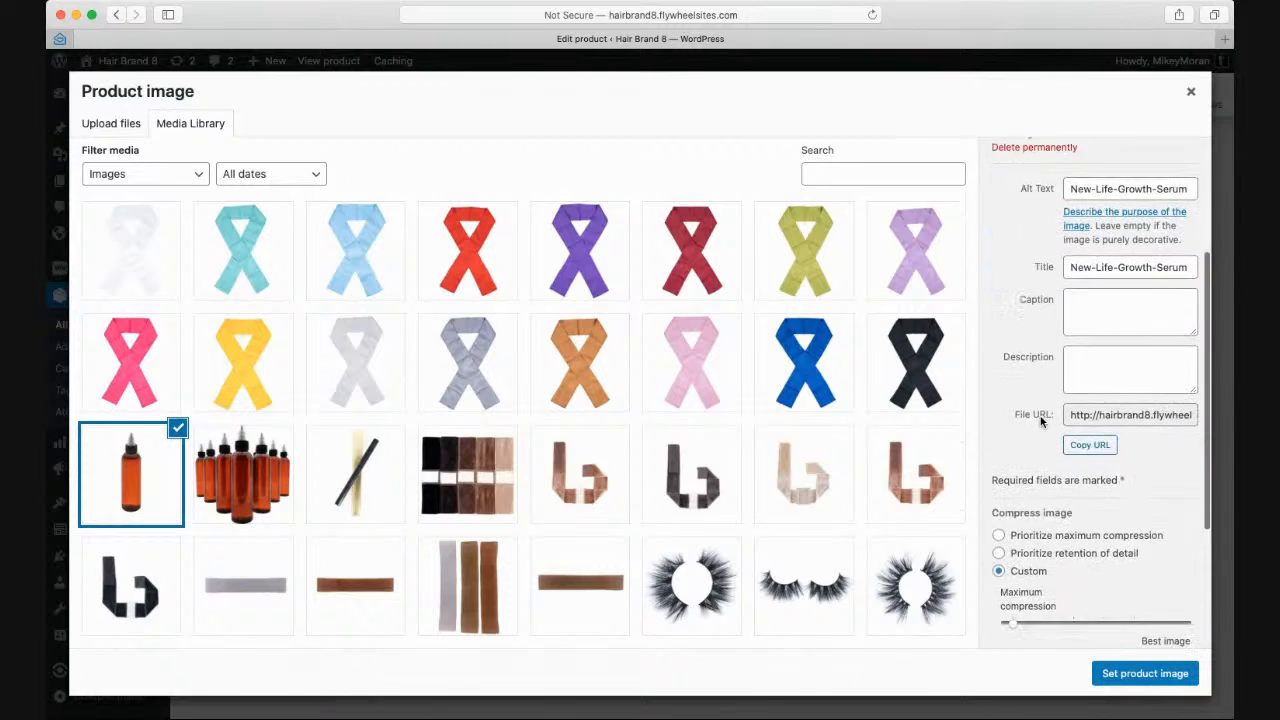
scroll(1040, 422, "down", 3)
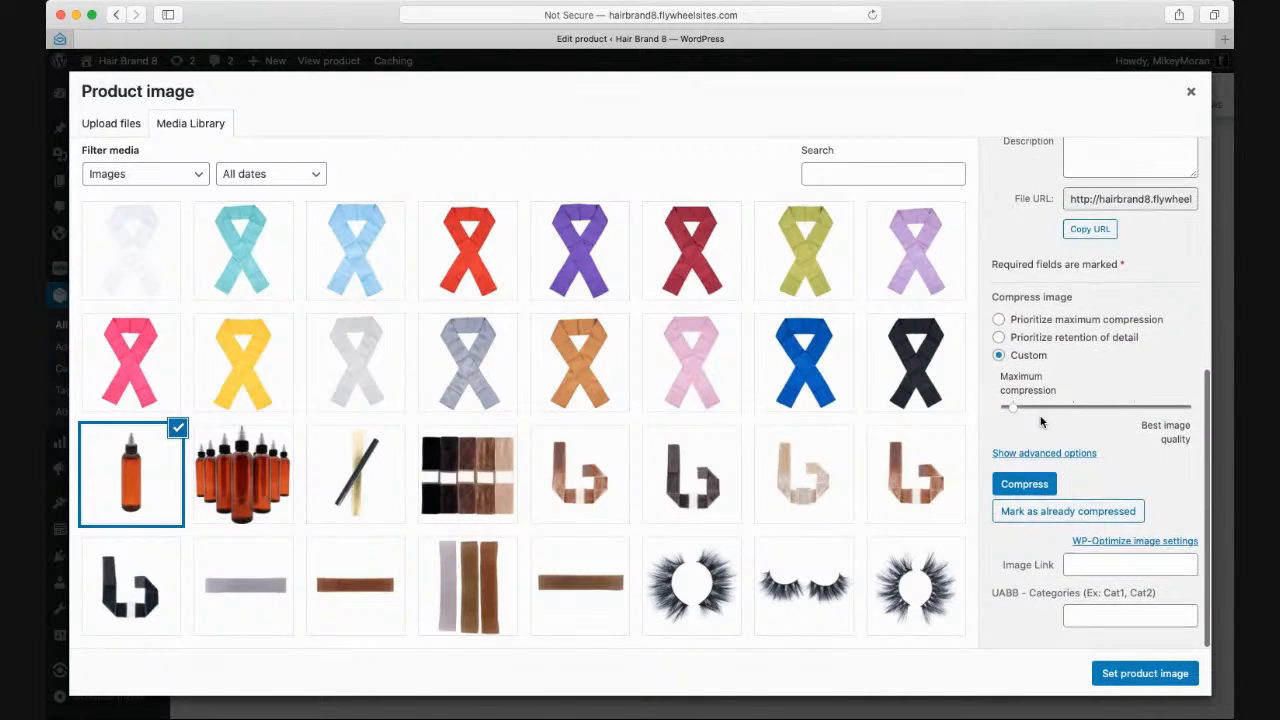
scroll(1040, 422, "up", 2)
scroll(1040, 422, "up", 4)
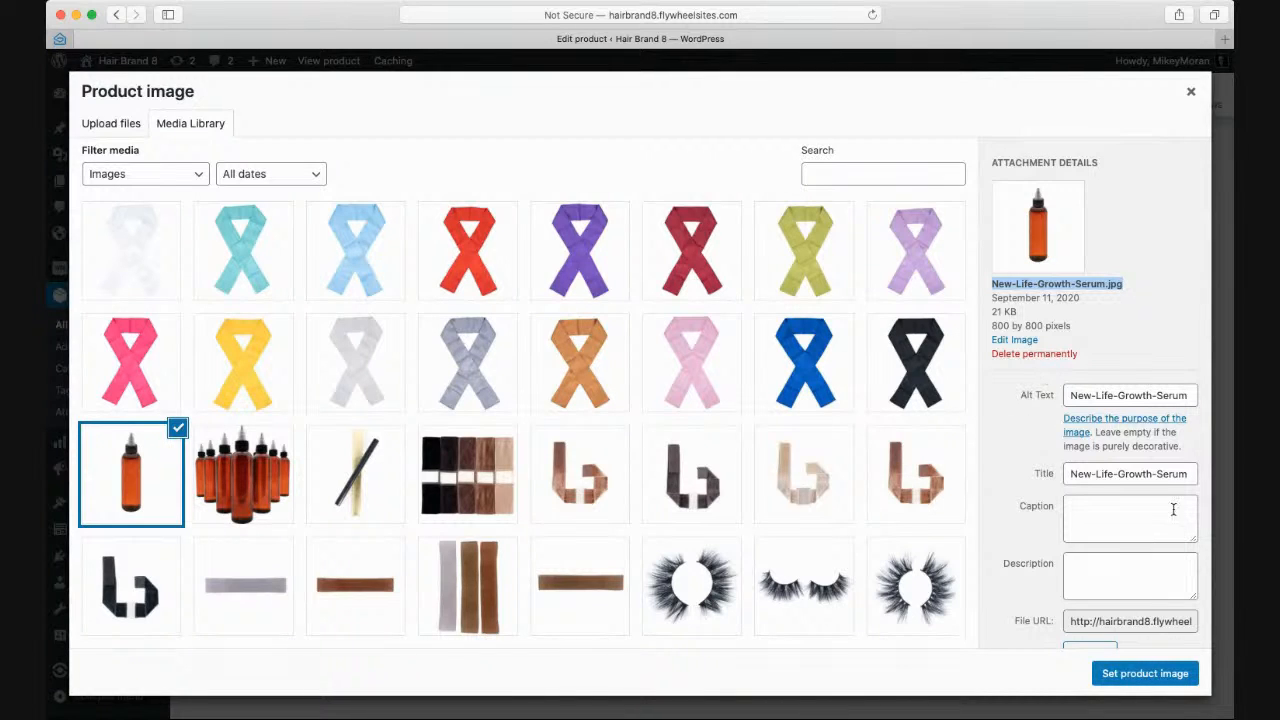
scroll(1086, 560, "down", 10)
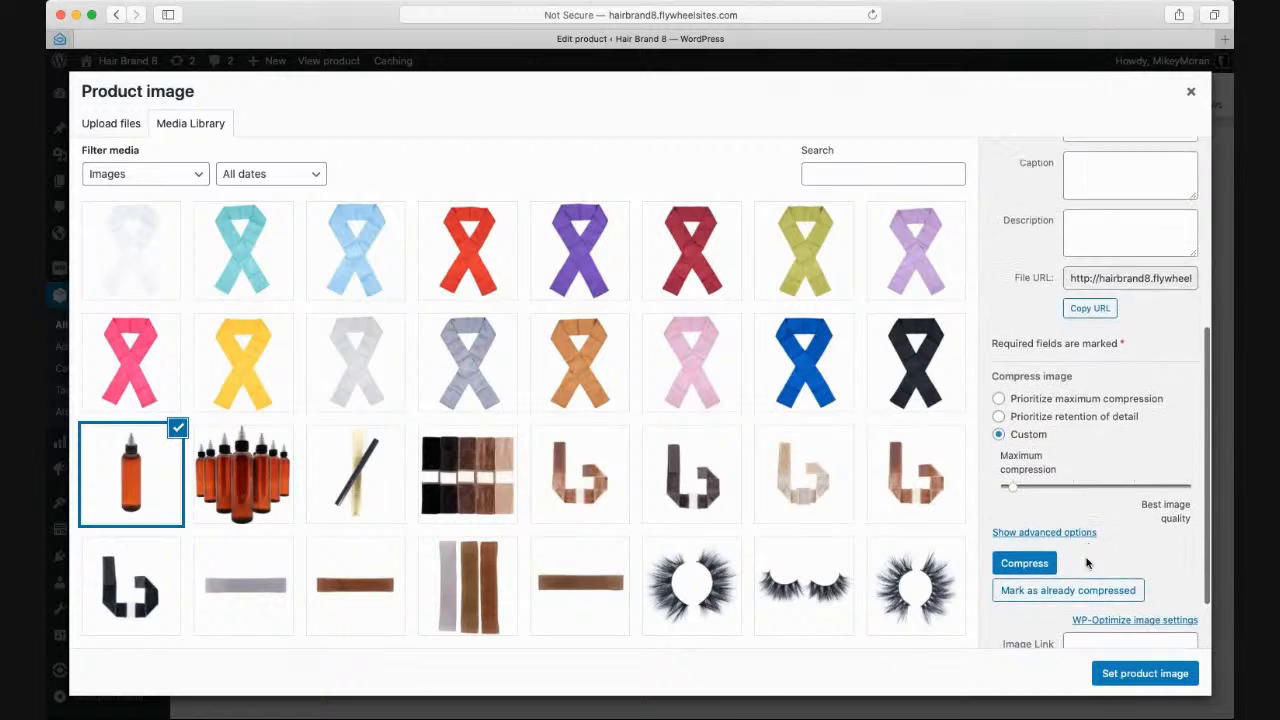
scroll(1086, 562, "down", 1)
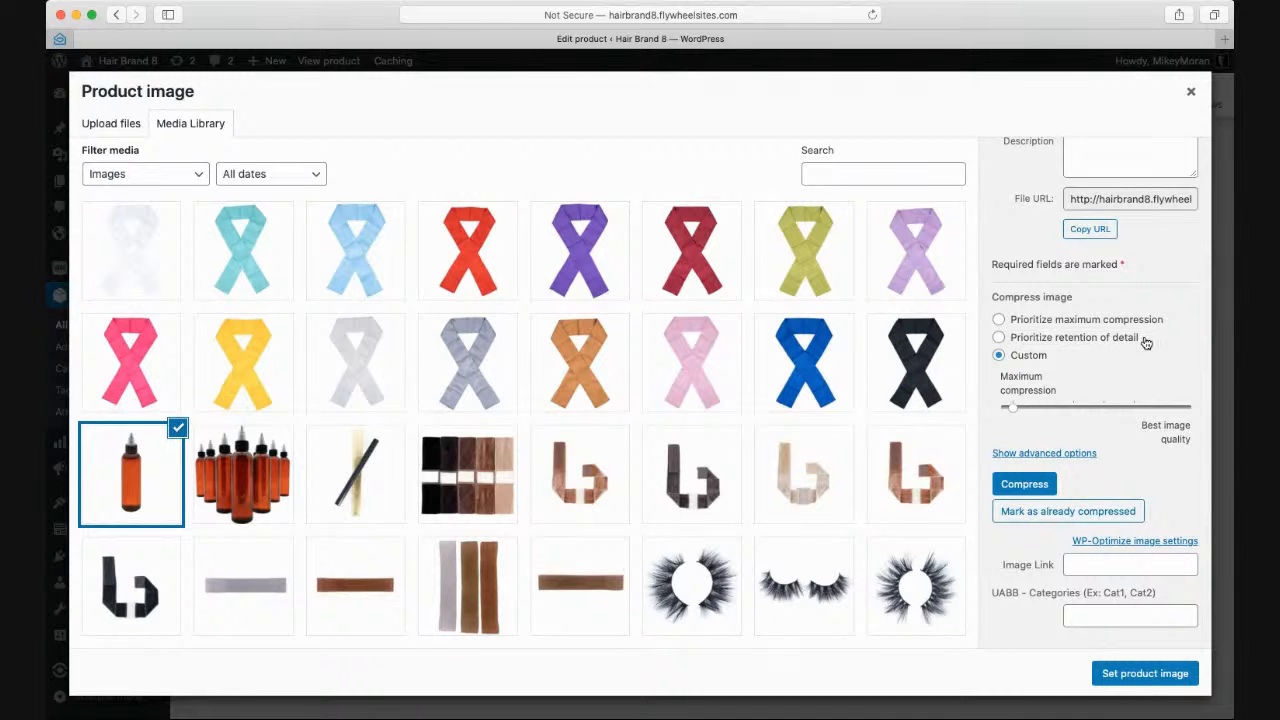
scroll(1090, 346, "up", 1)
scroll(1090, 346, "up", 5)
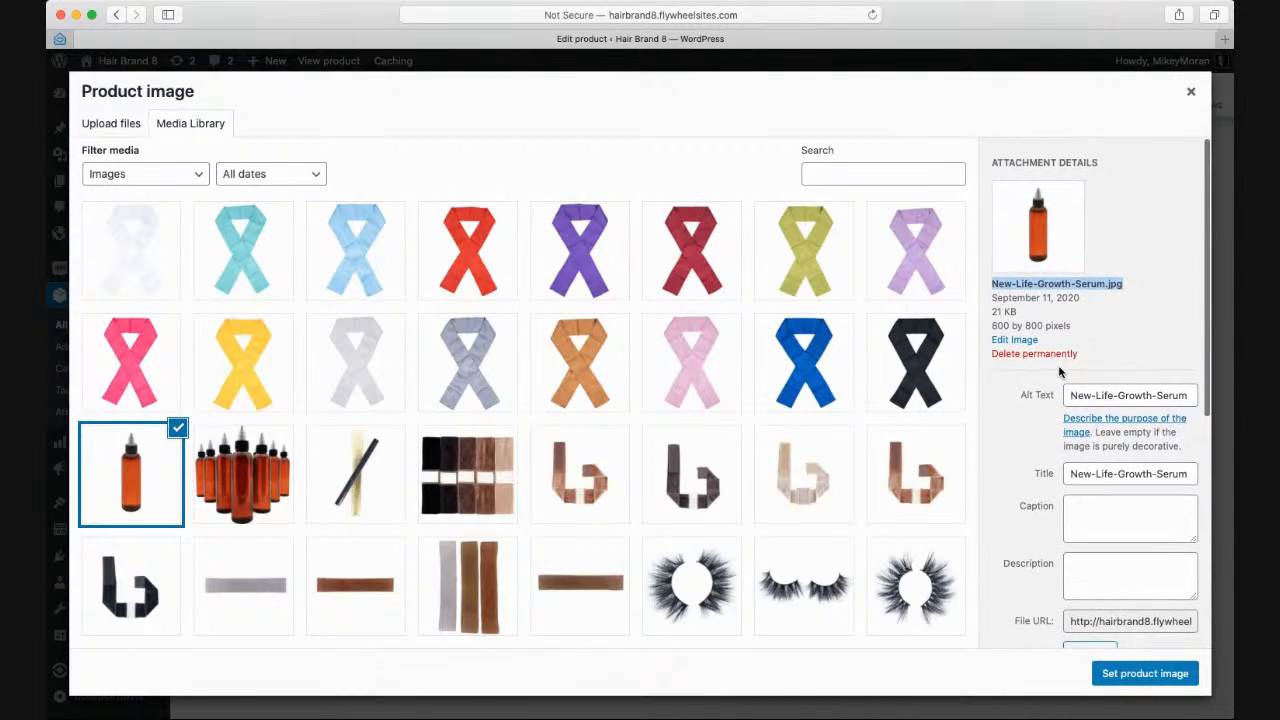
scroll(1057, 335, "down", 5)
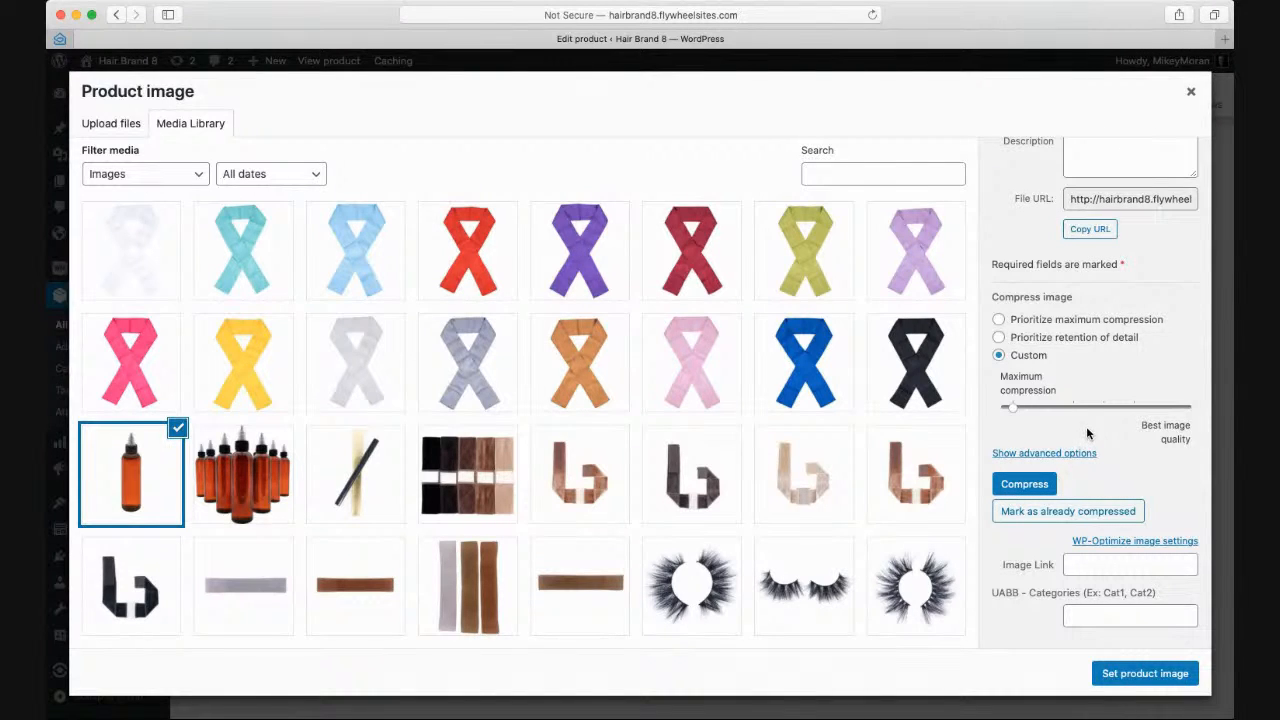
scroll(1105, 425, "down", 1)
scroll(1106, 425, "up", 10)
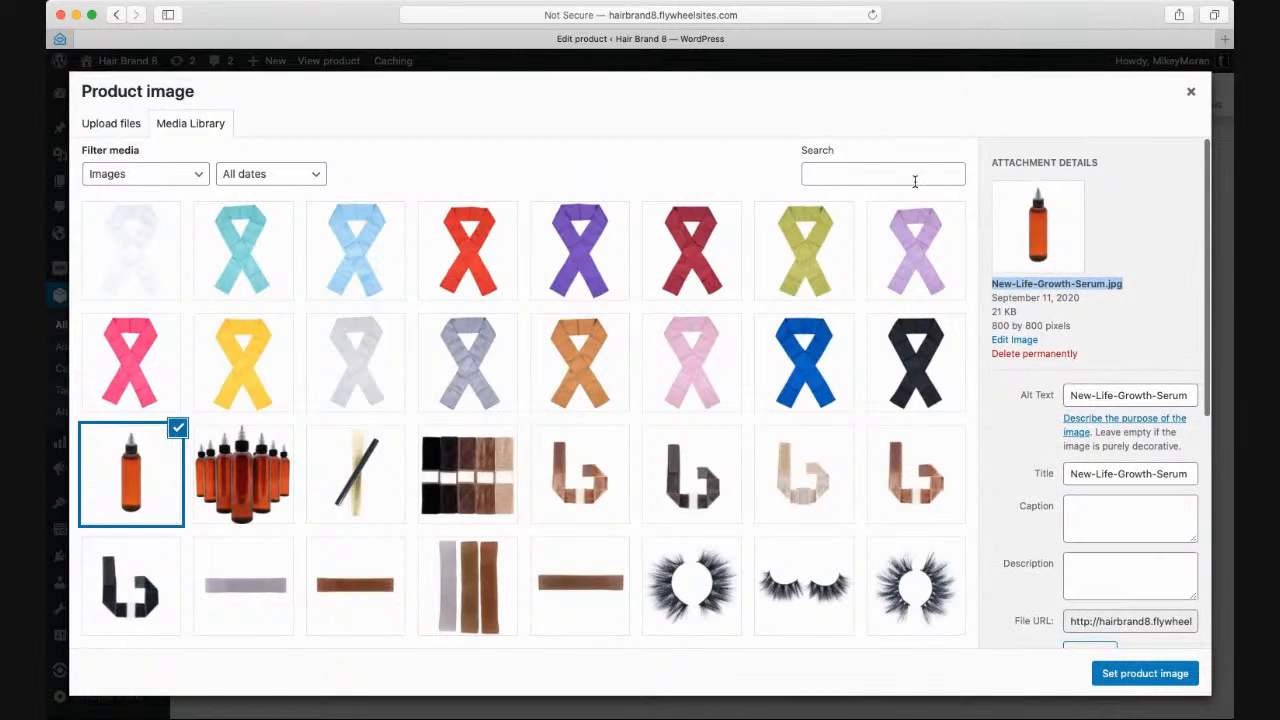
left_click(1157, 252)
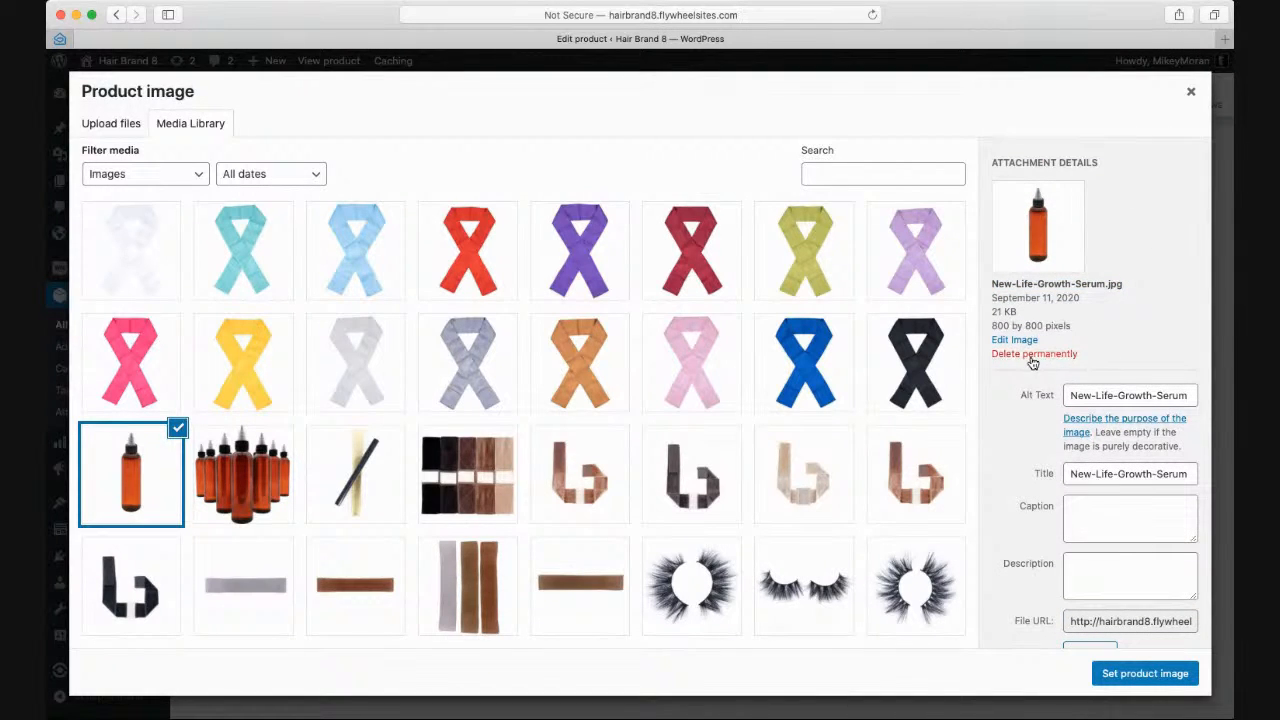
- Switch the selection to the Tiffany blue scarf image and back to the serum bottle, closing the library without setting an image
left_click(246, 238)
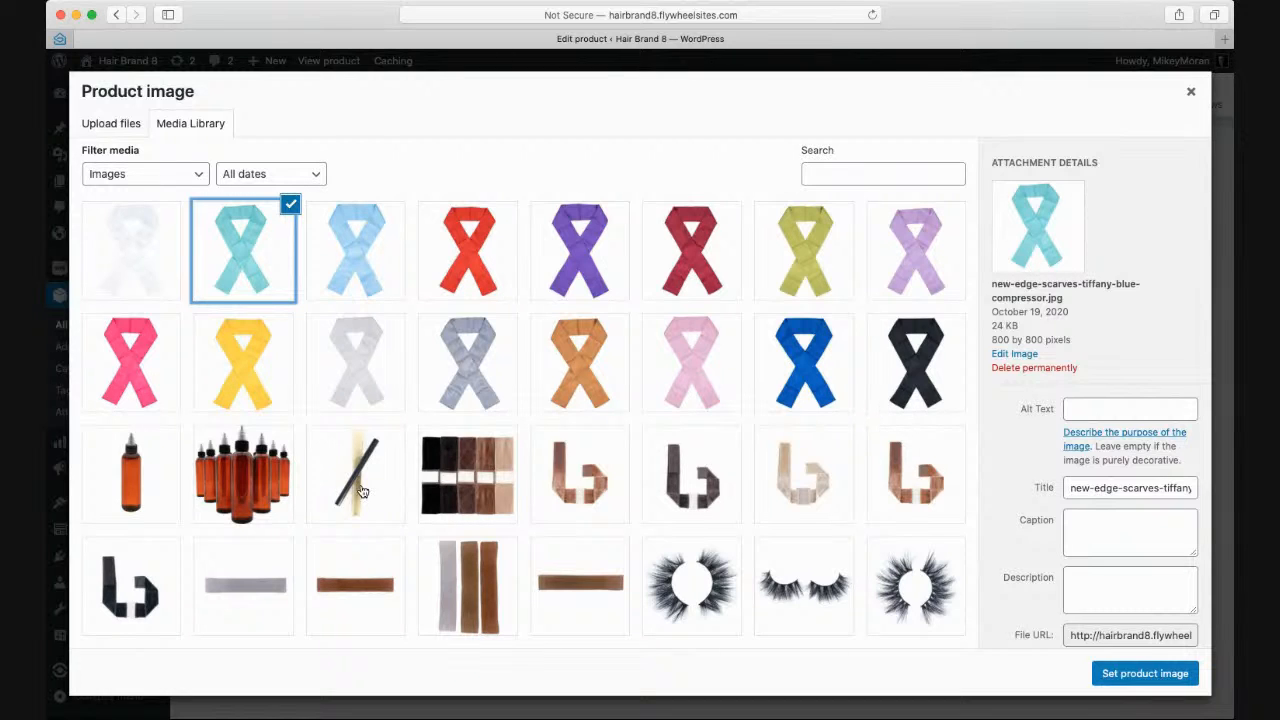
left_click(155, 470)
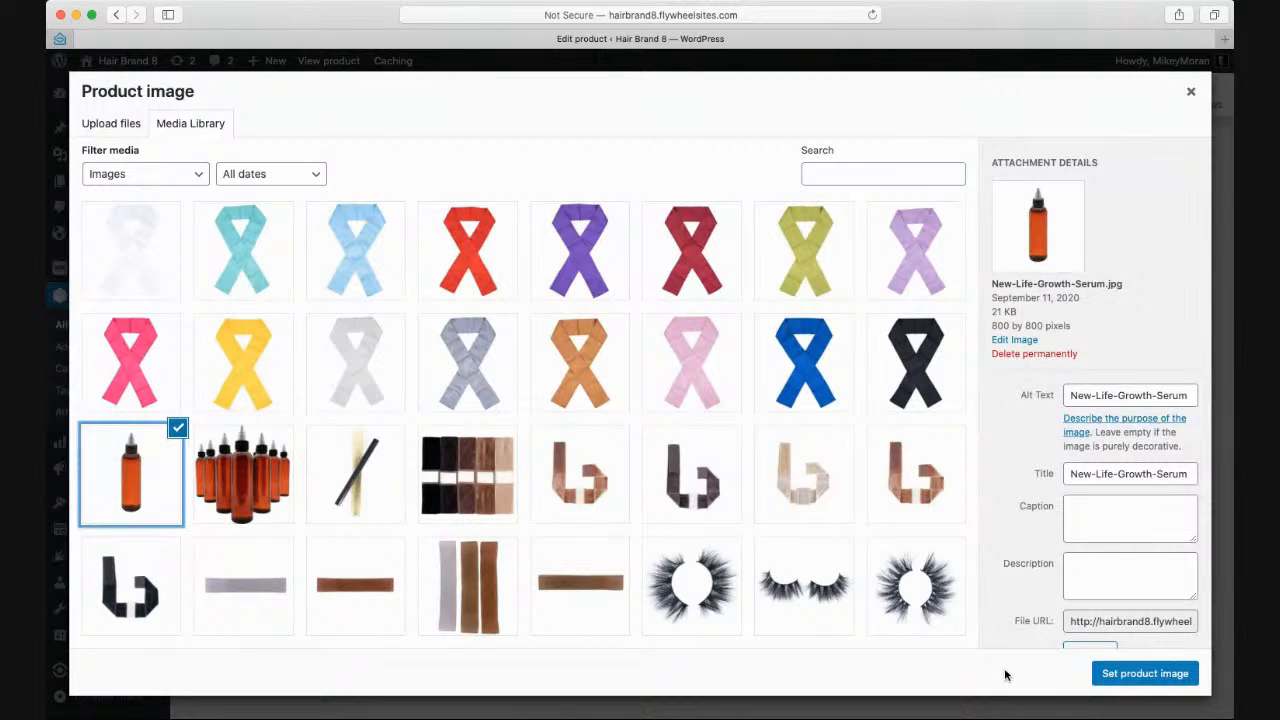
left_click(1193, 94)
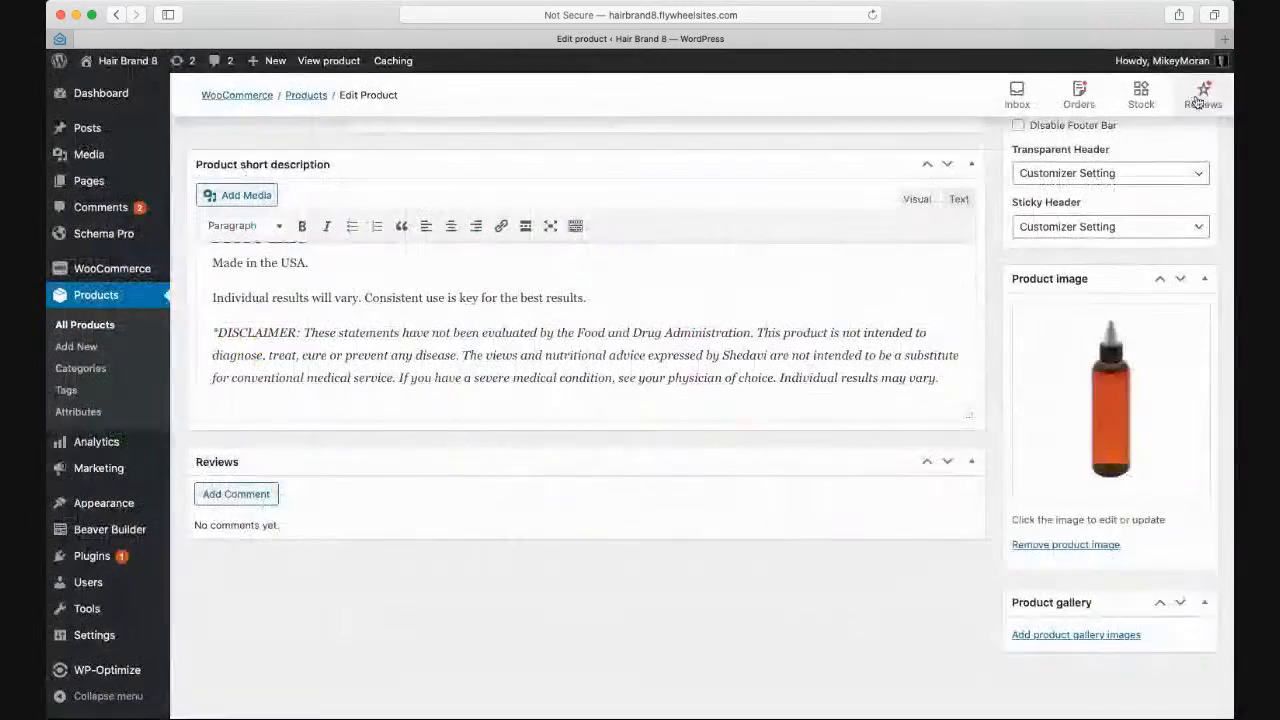
- Add the hair growth serum image with the group of bottles to the product gallery and remove it again
scroll(1137, 476, "up", 5)
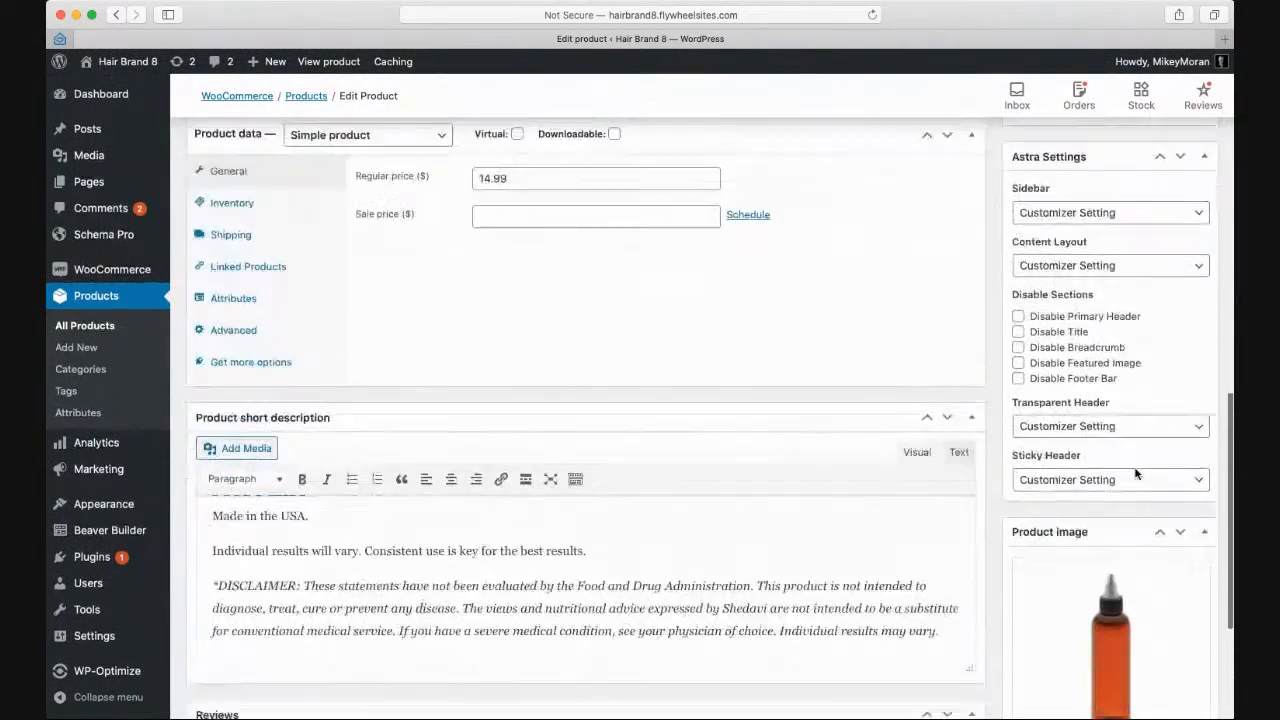
scroll(1137, 476, "down", 5)
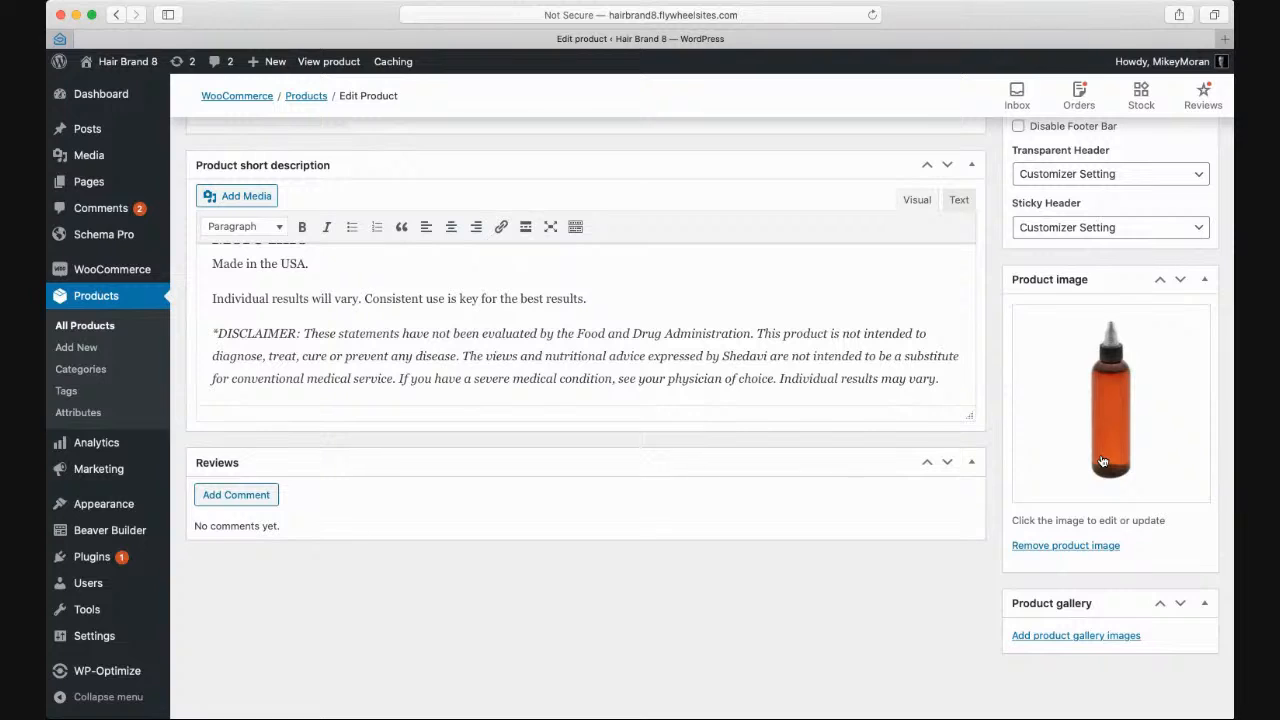
left_click(1065, 637)
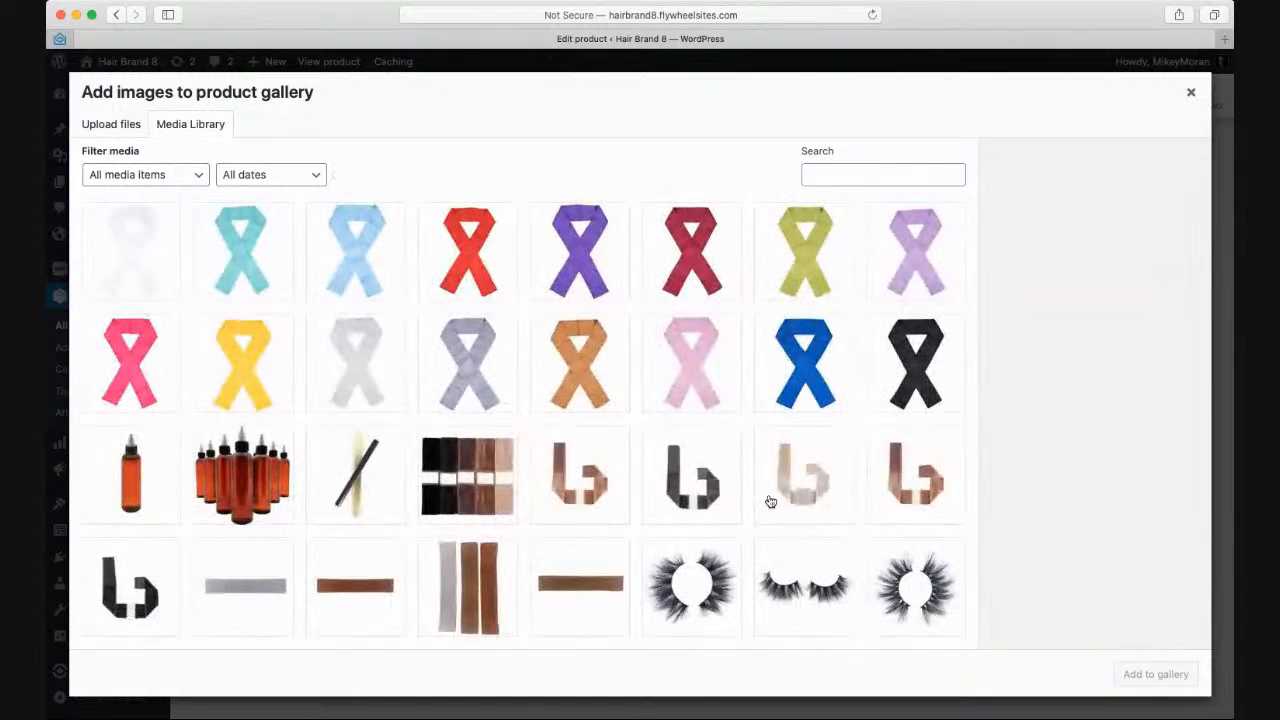
left_click(246, 456)
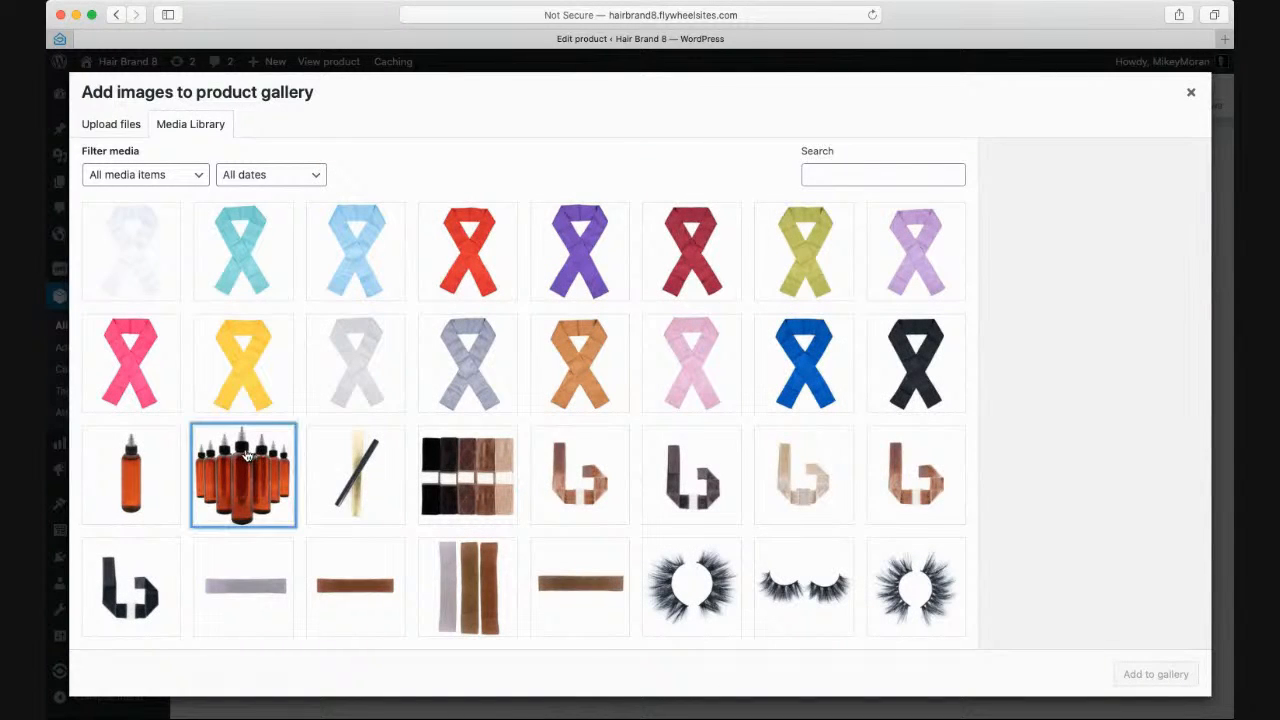
left_click(330, 462)
left_click(240, 461)
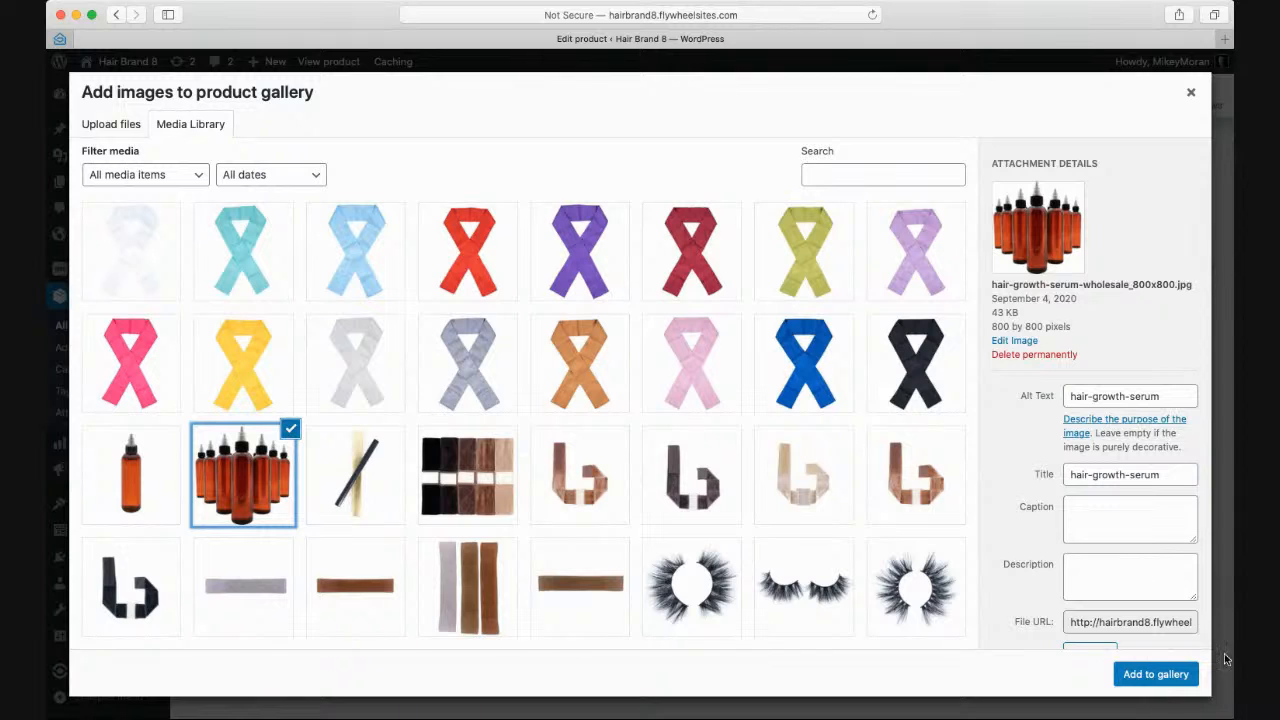
left_click(1160, 675)
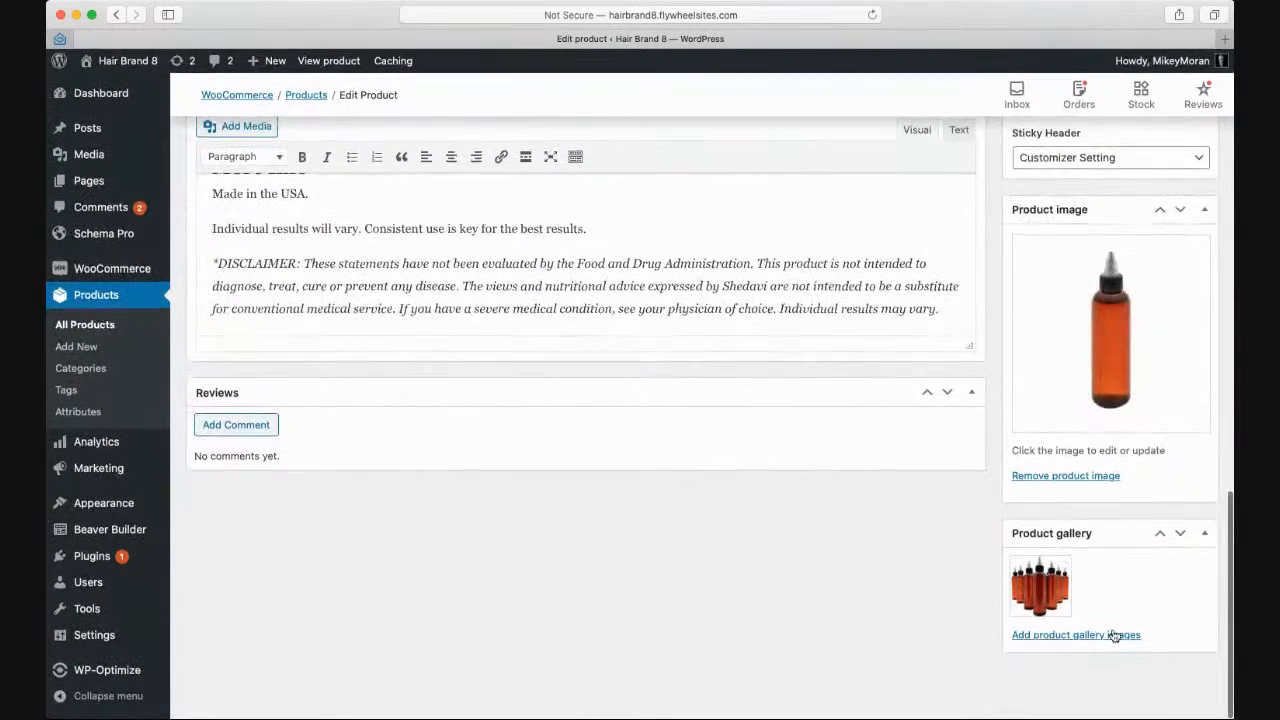
mouse_move(1066, 568)
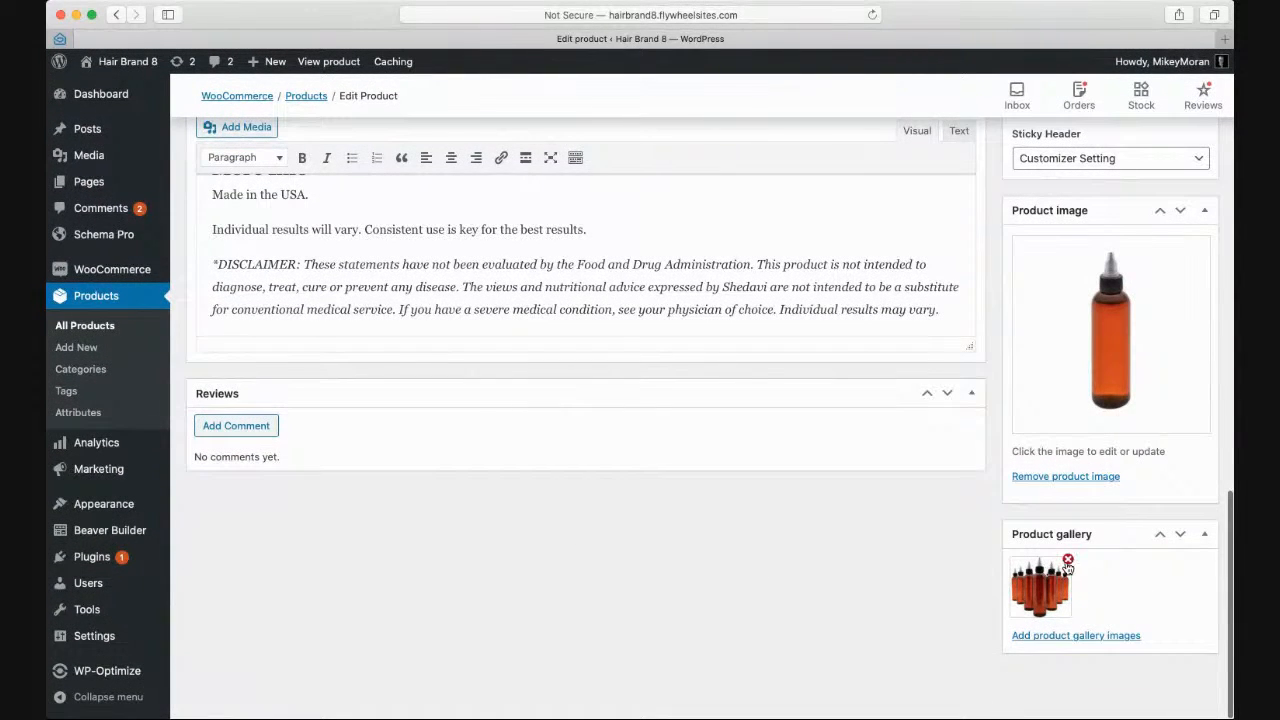
left_click(1068, 561)
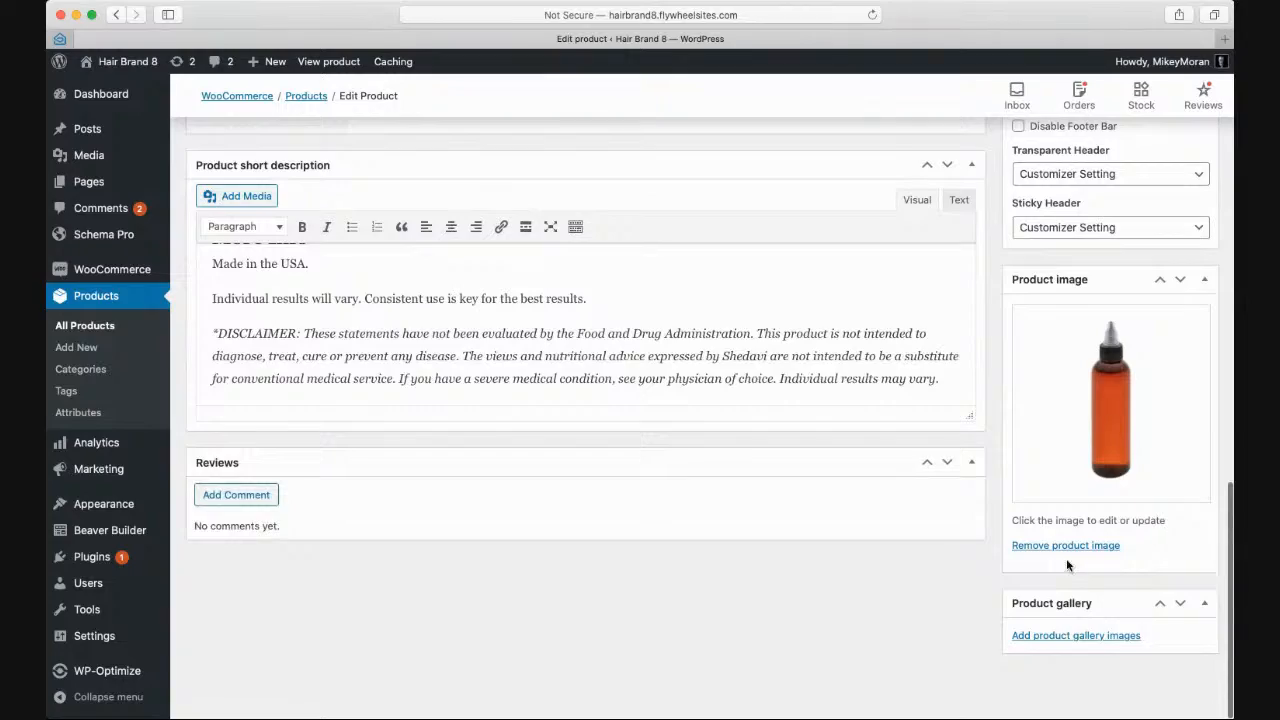
scroll(640, 472, "up", 10)
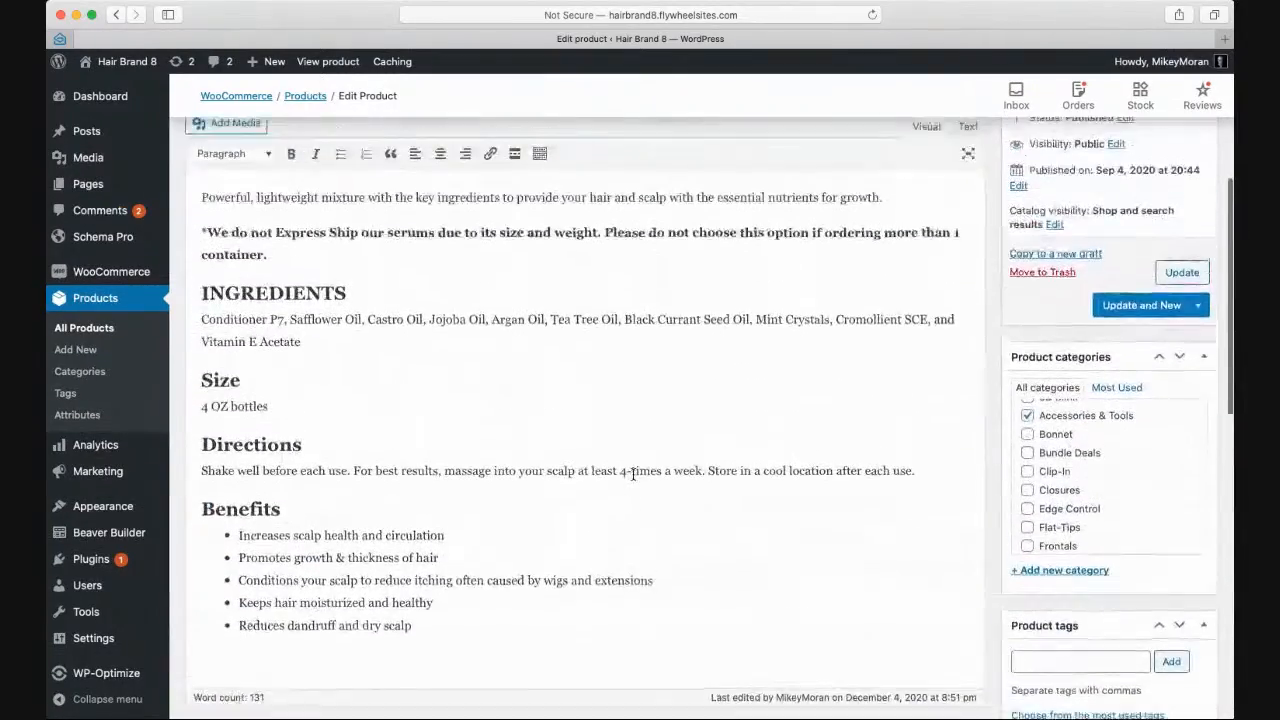
scroll(632, 474, "down", 4)
scroll(632, 474, "down", 6)
scroll(632, 474, "up", 15)
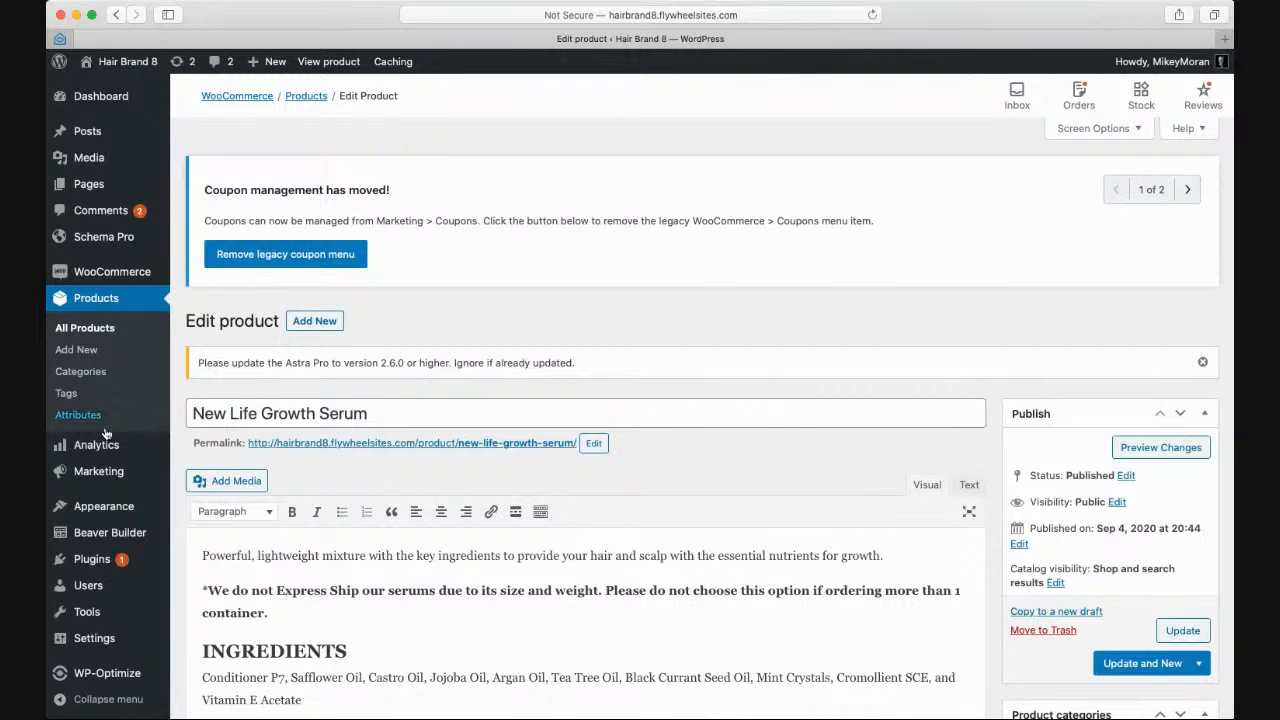
- Search for "WP-Optimize" among the plugins available to add to the site
left_click(90, 565)
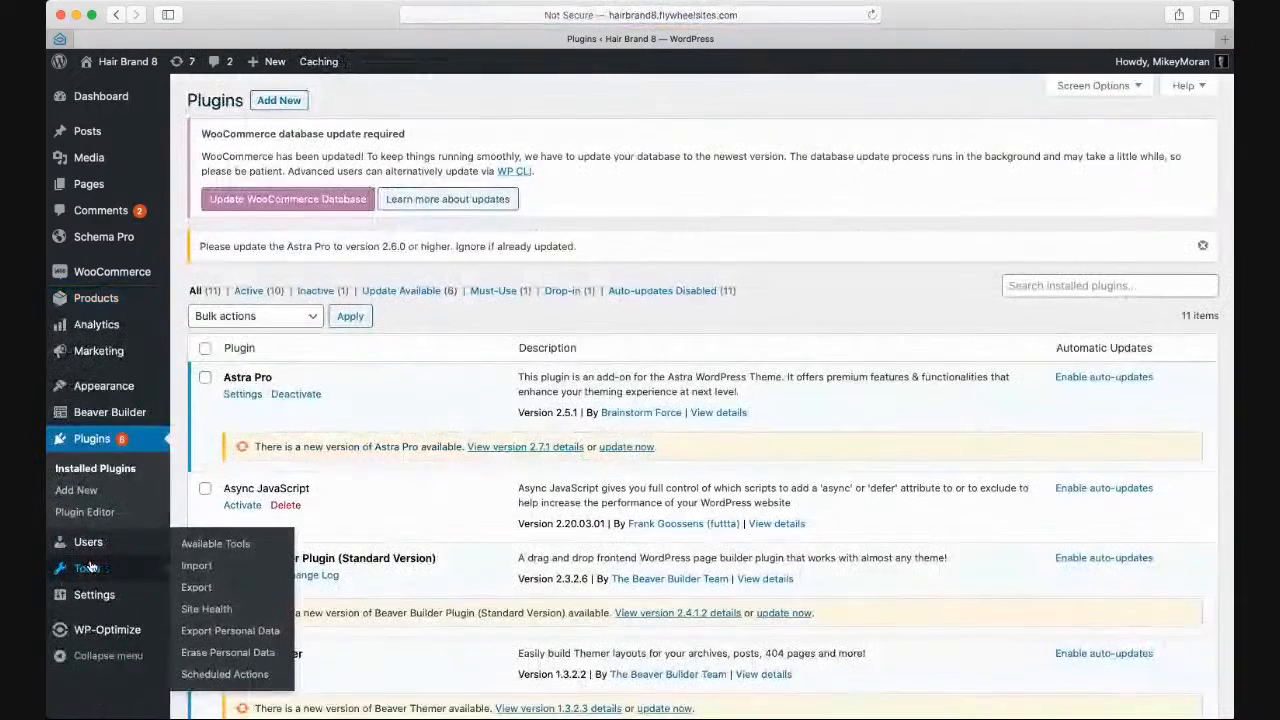
left_click(279, 101)
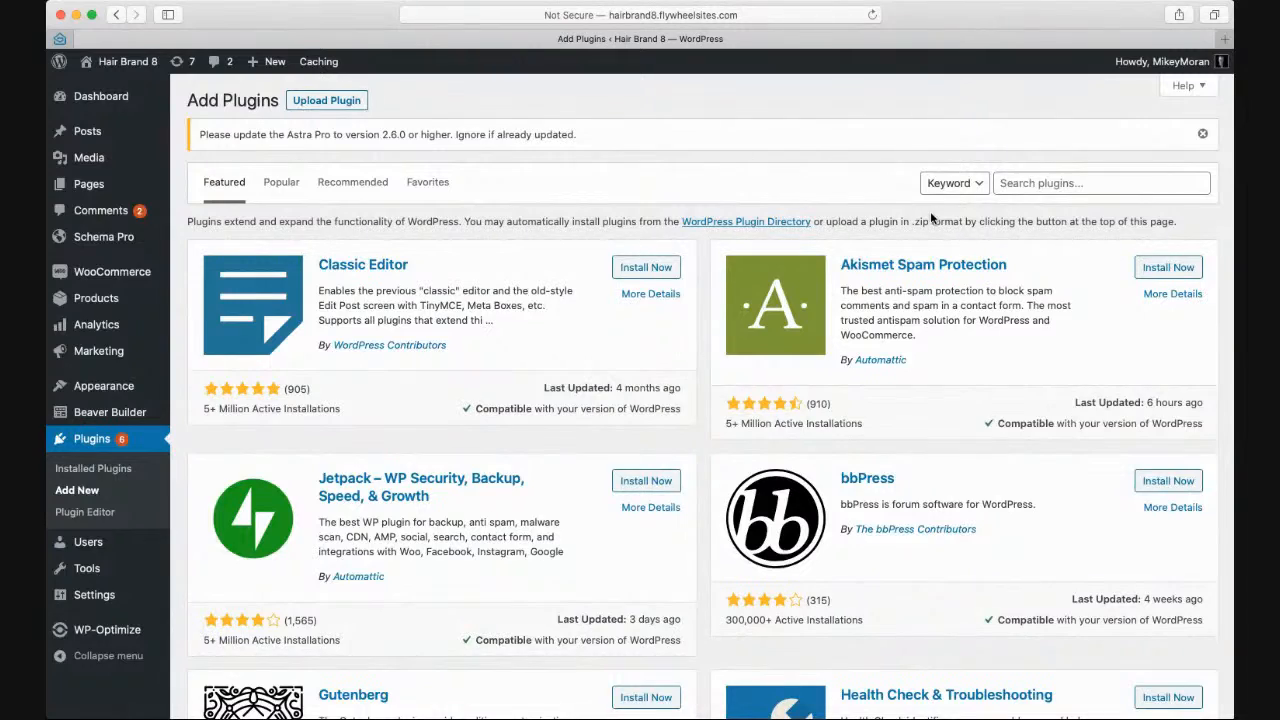
left_click(1067, 183)
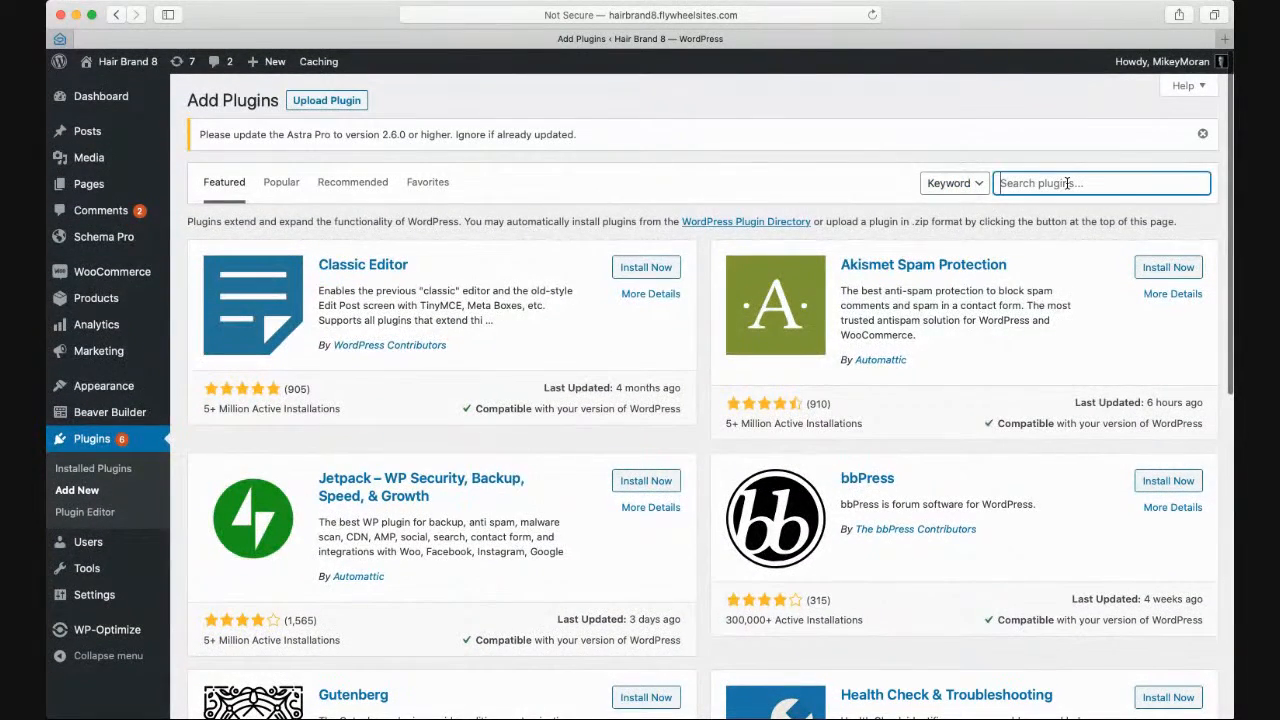
type("WP")
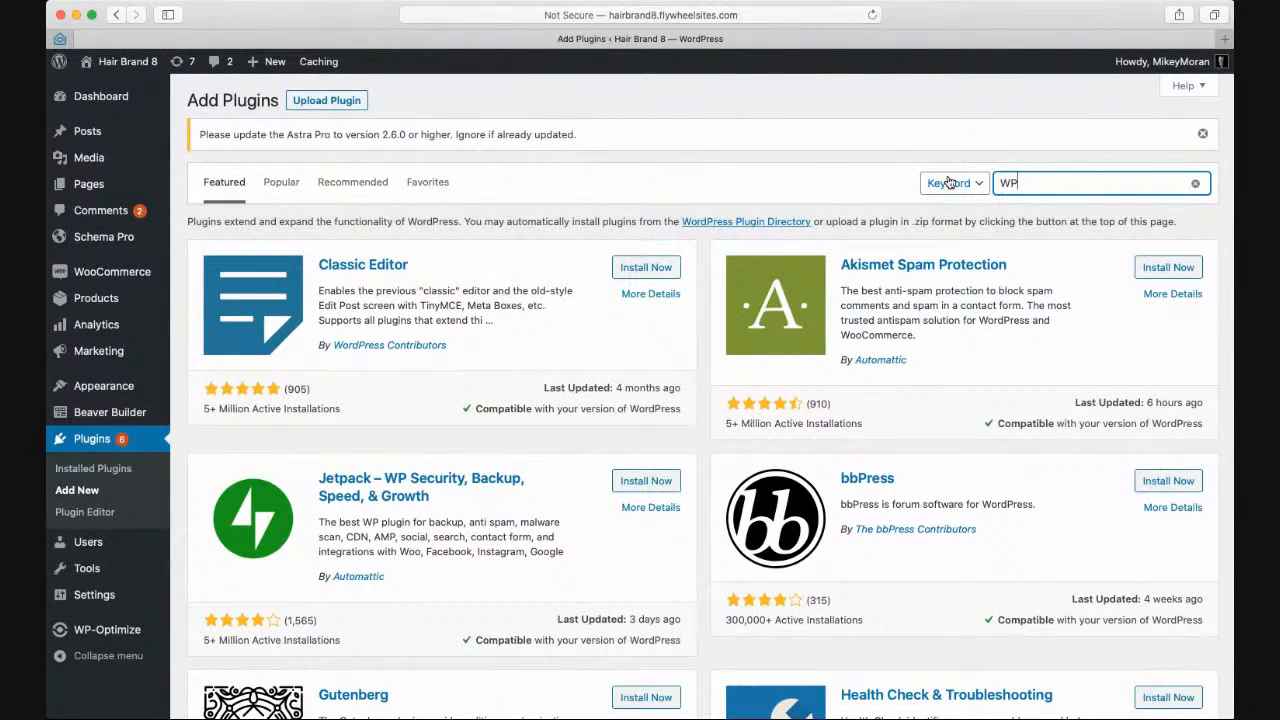
type("-Optimize")
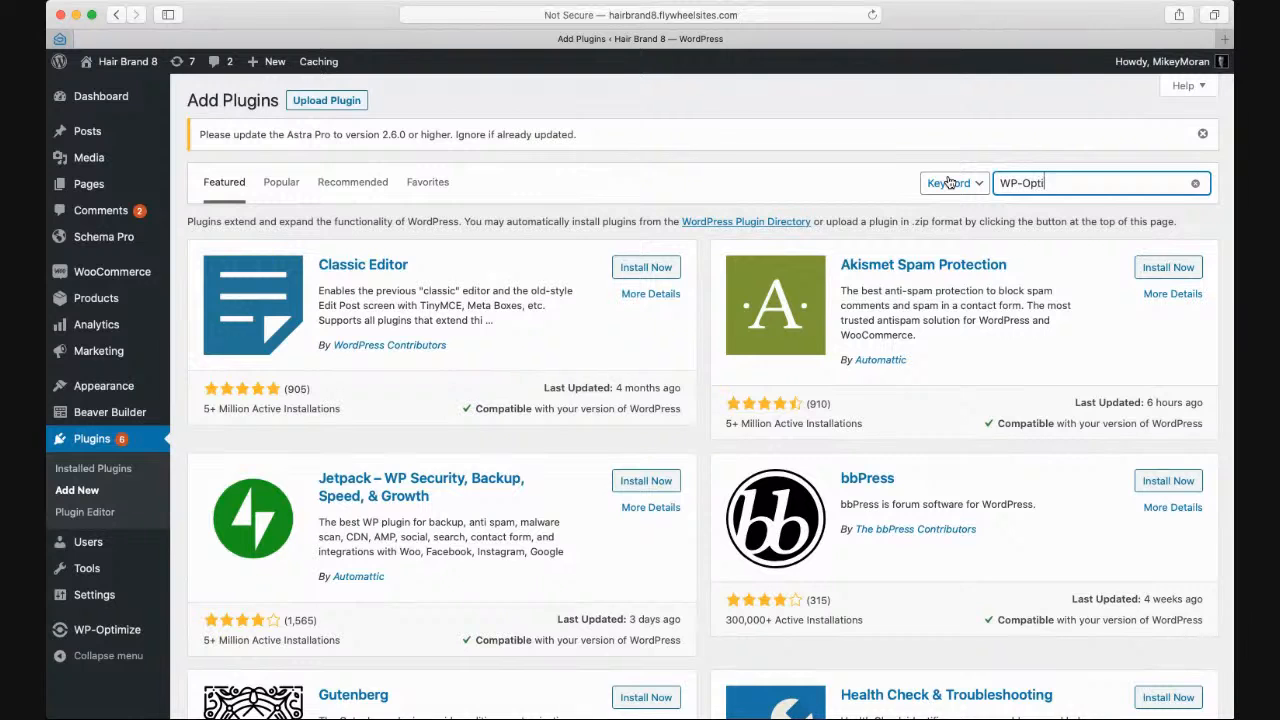
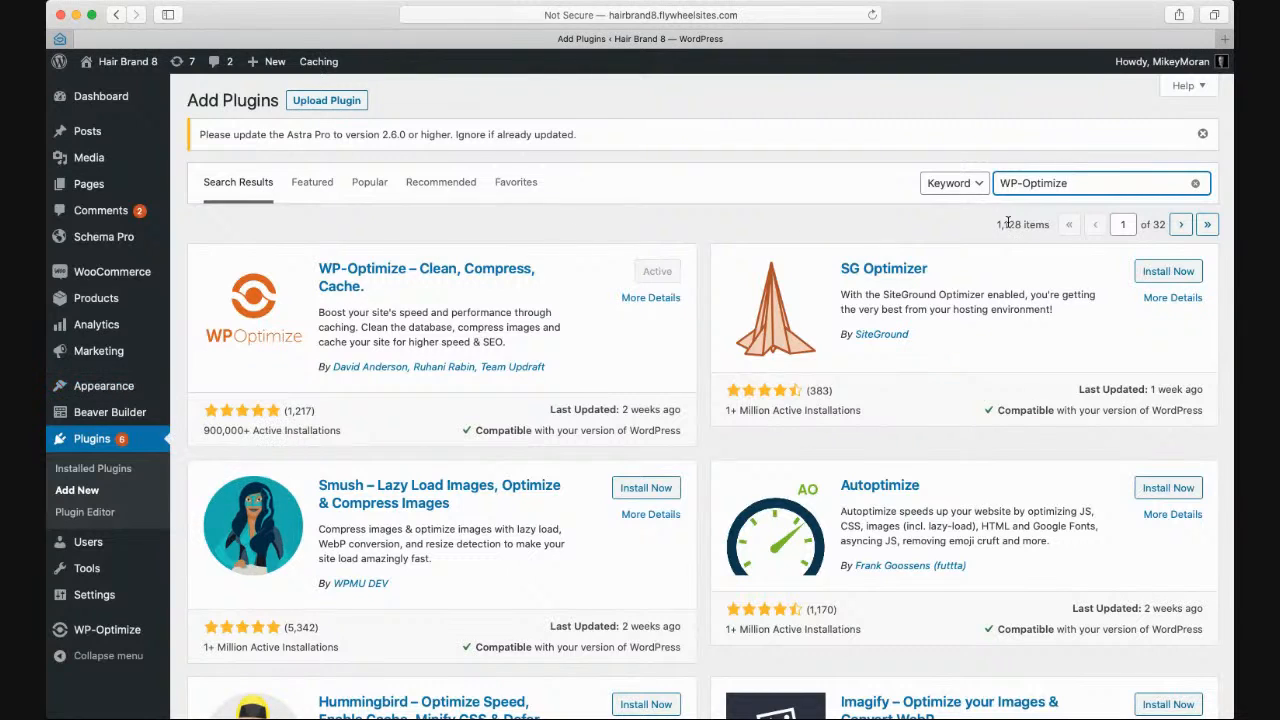
- Browse the available plugins matching the keyword "calendar" and clear the search
left_click_drag(1102, 180, 980, 178)
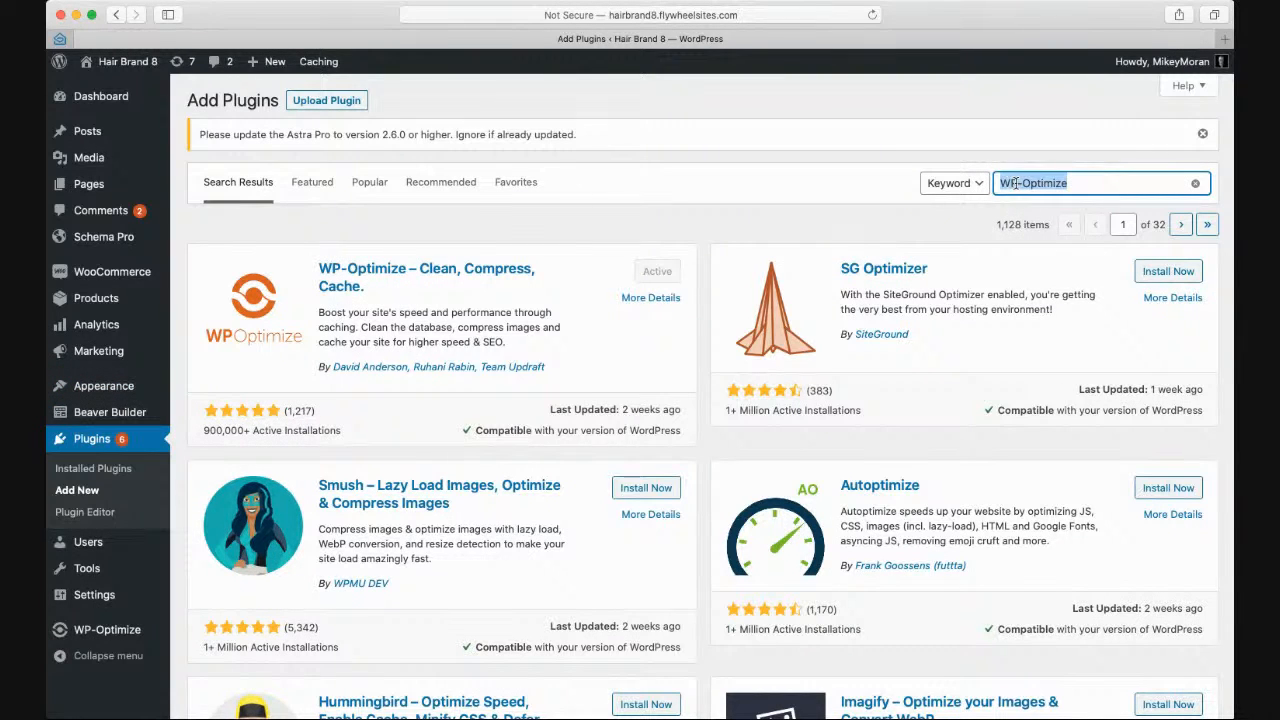
type("ca")
type("lendar")
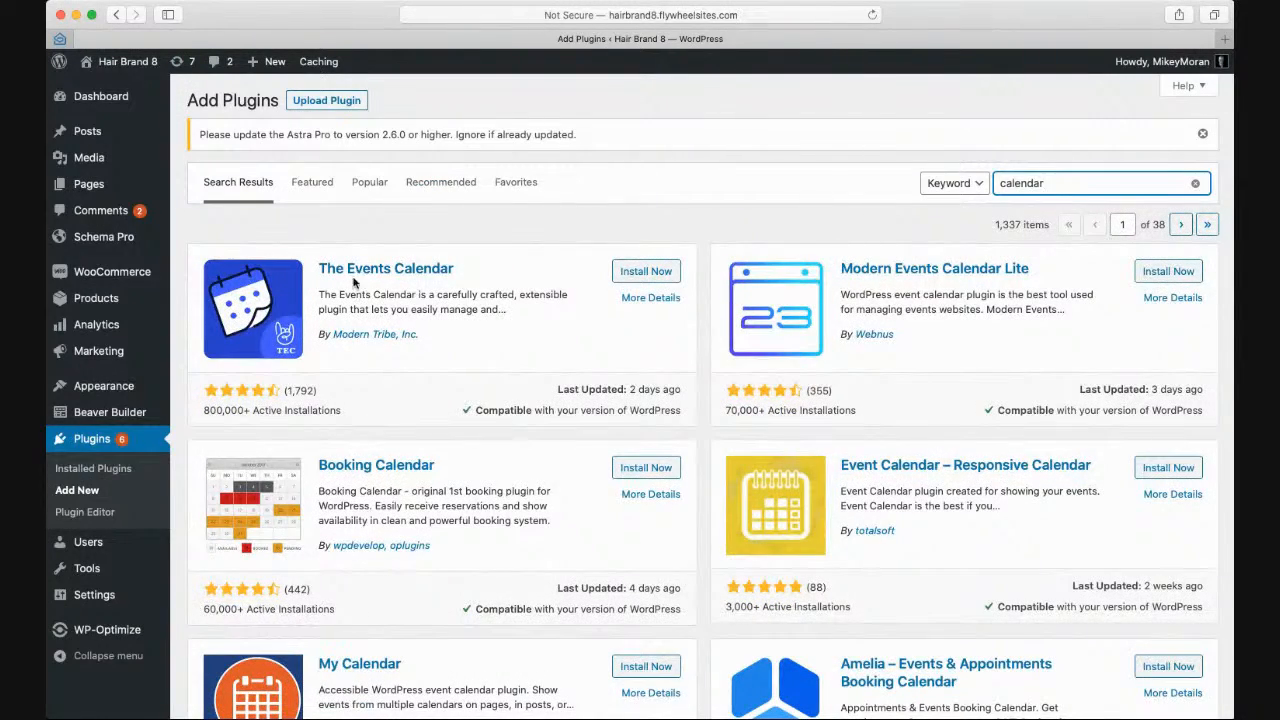
scroll(555, 333, "down", 5)
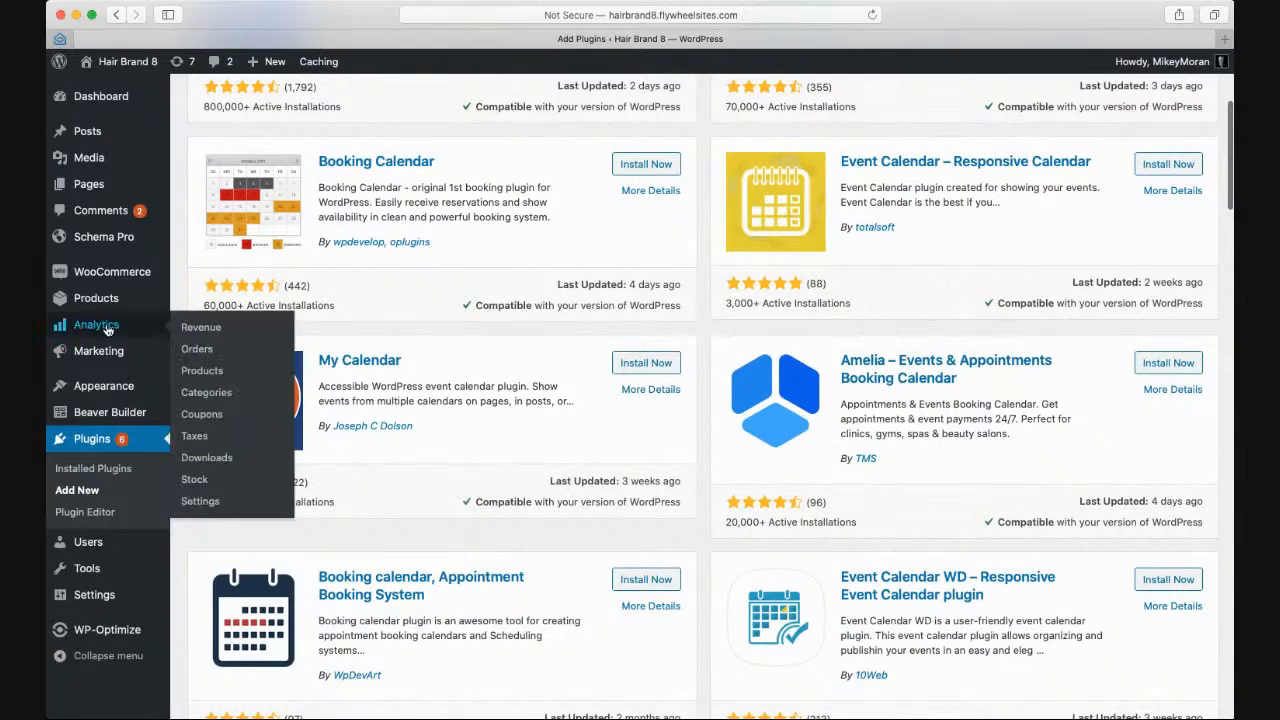
scroll(617, 362, "up", 5)
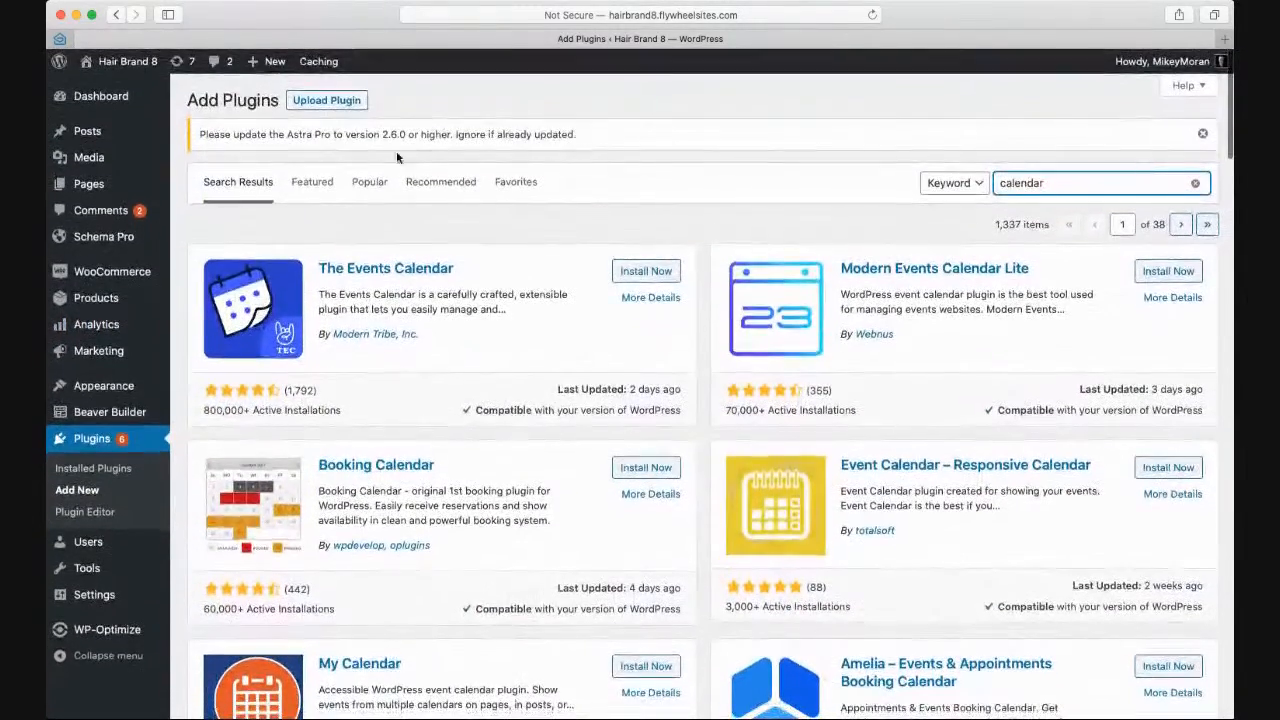
left_click_drag(1062, 183, 998, 183)
key("BackSpace")
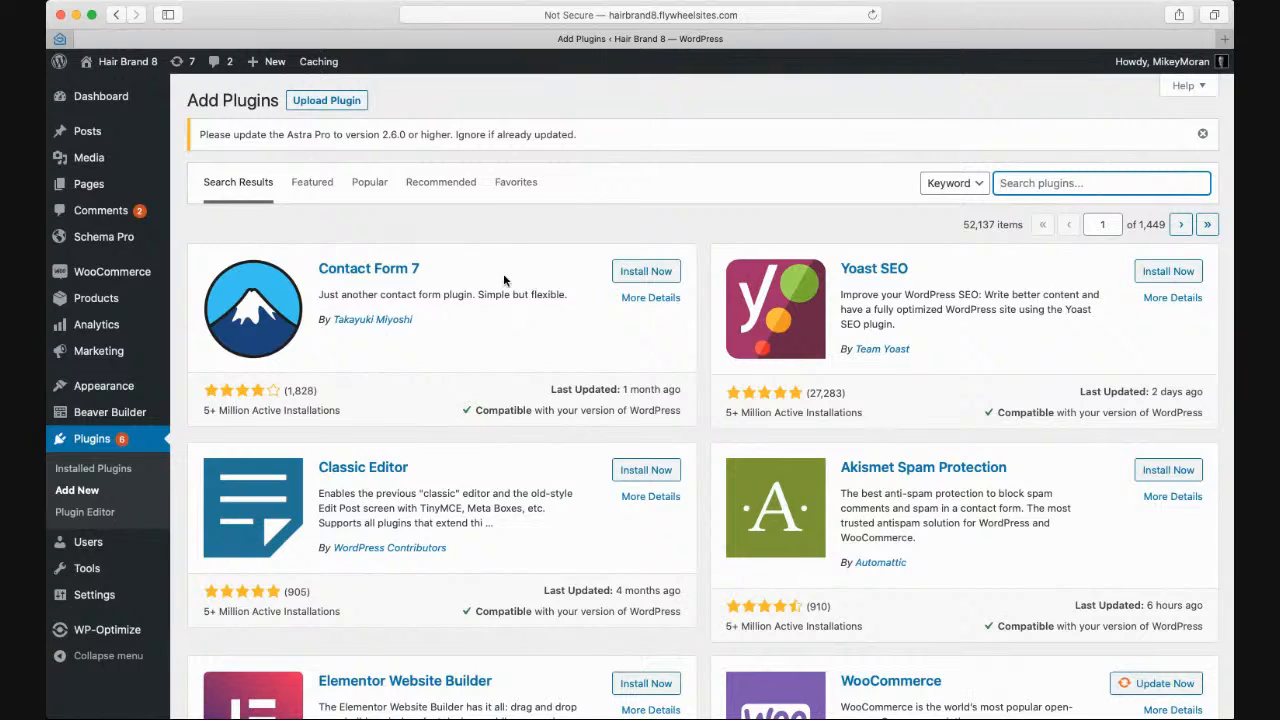
- Start a new product and name it "Body Wave Hair Extensions"
mouse_move(111, 313)
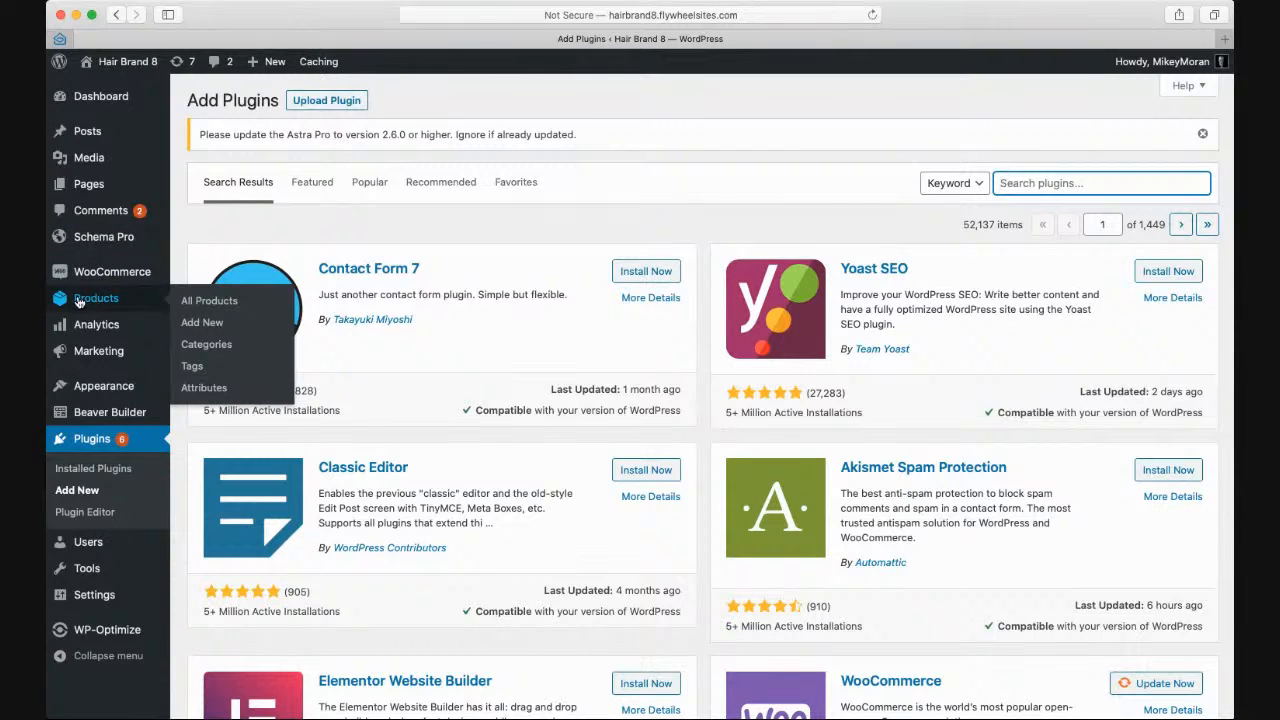
left_click(204, 324)
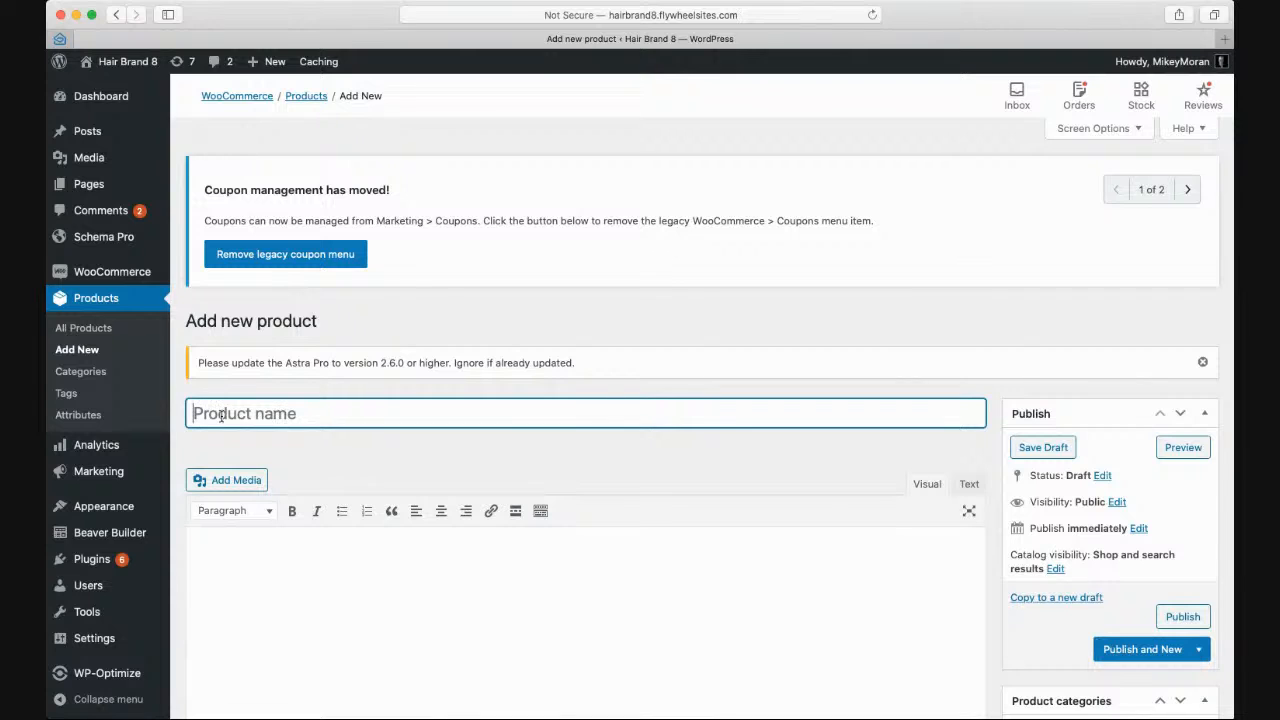
type("Bi")
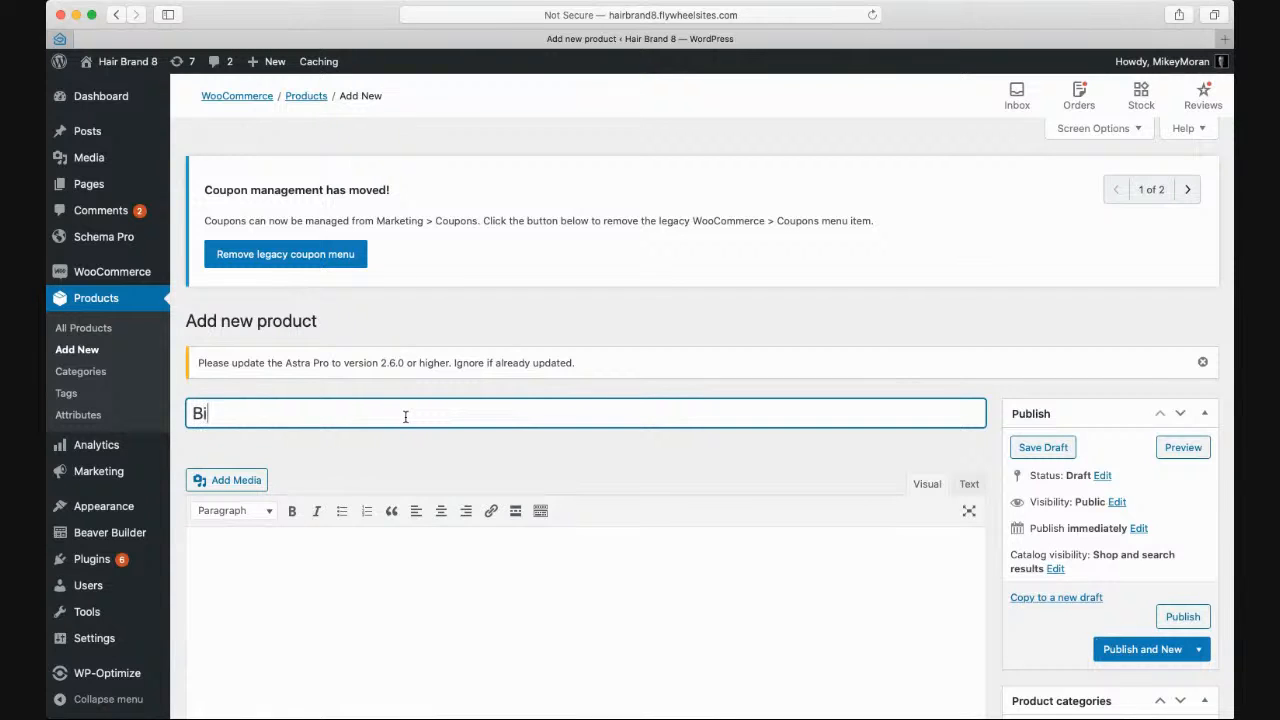
type("dy Wave Hair")
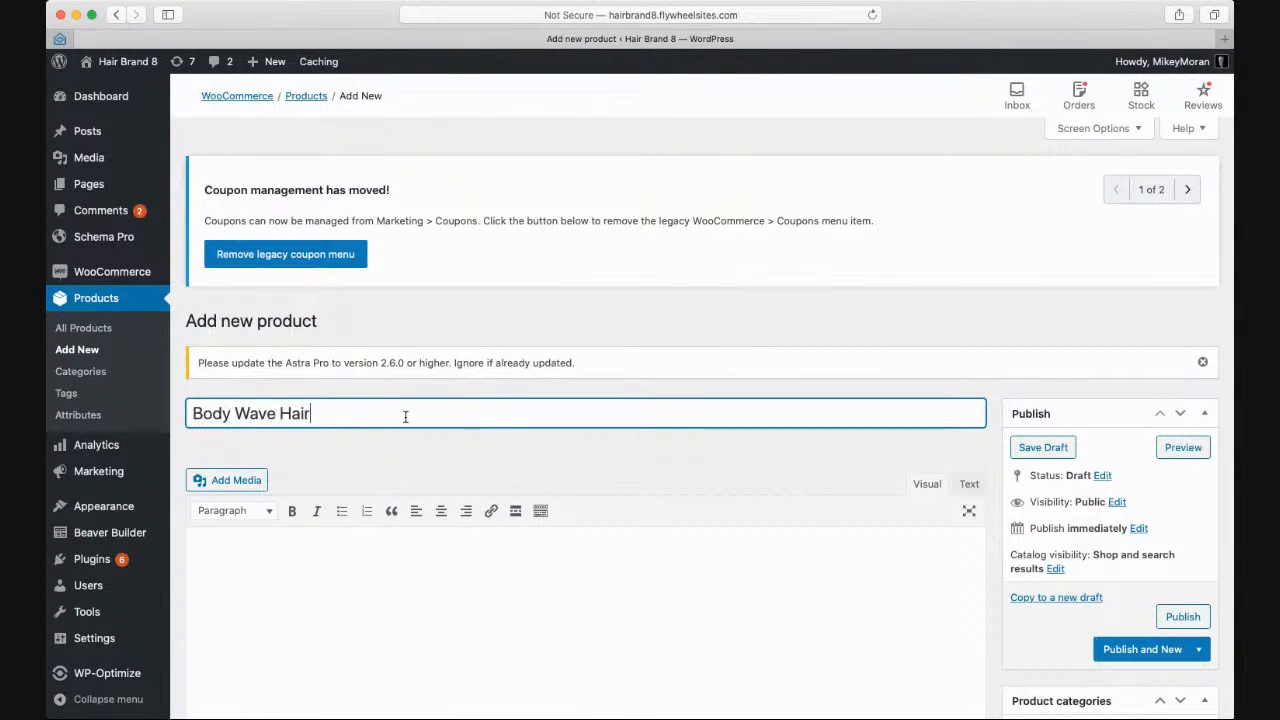
type(" Extensions")
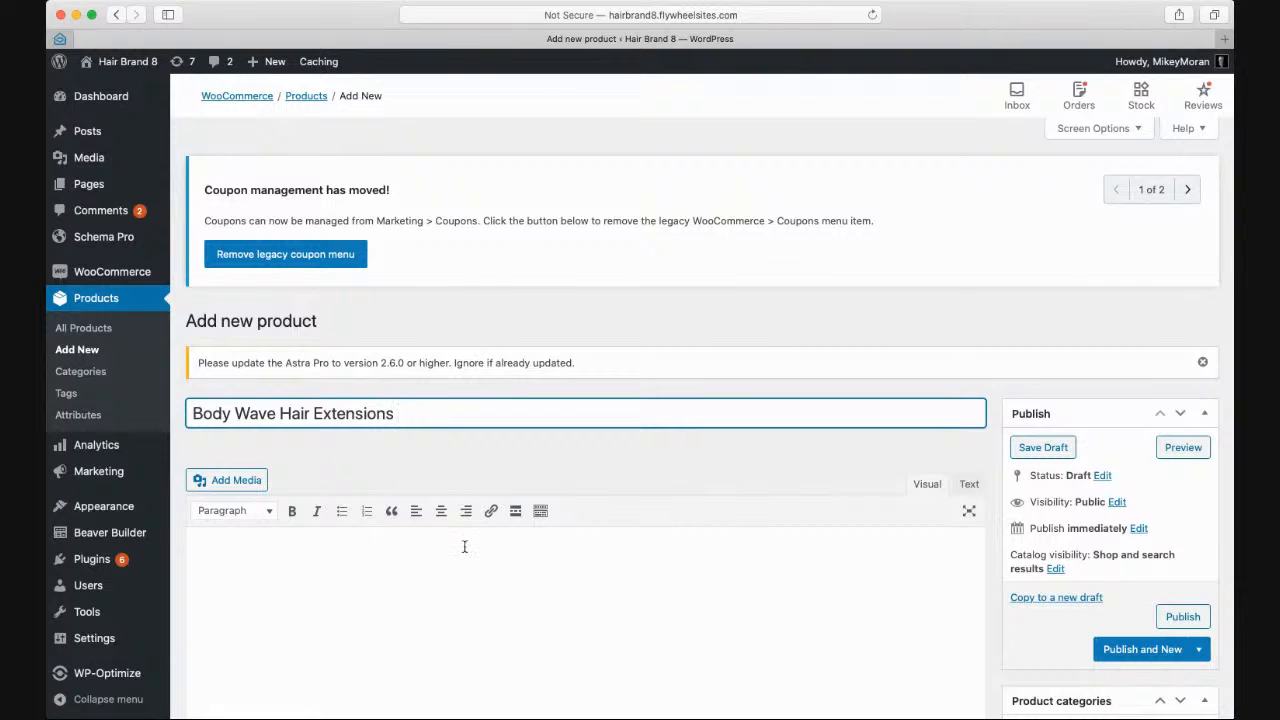
- Examine the new product's general pricing fields and product type choices, keeping it as a simple product
scroll(457, 523, "down", 5)
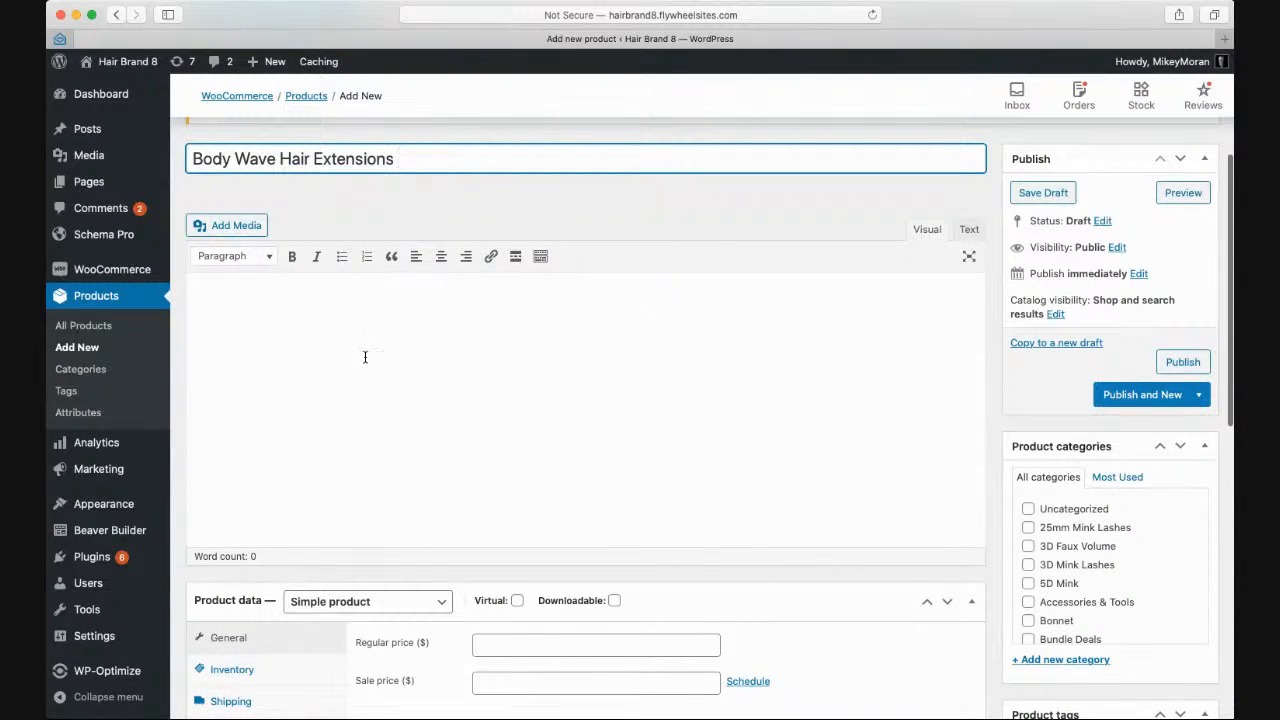
scroll(379, 458, "down", 2)
scroll(379, 456, "down", 2)
left_click(520, 440)
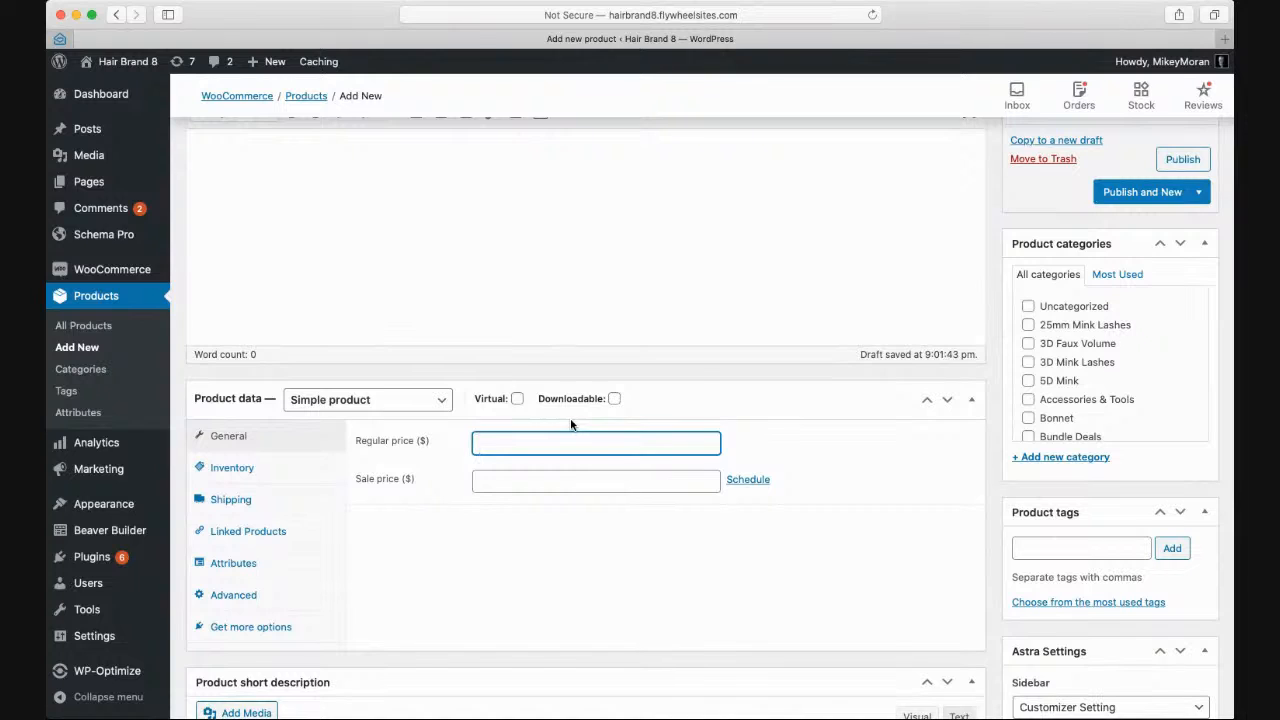
left_click(421, 402)
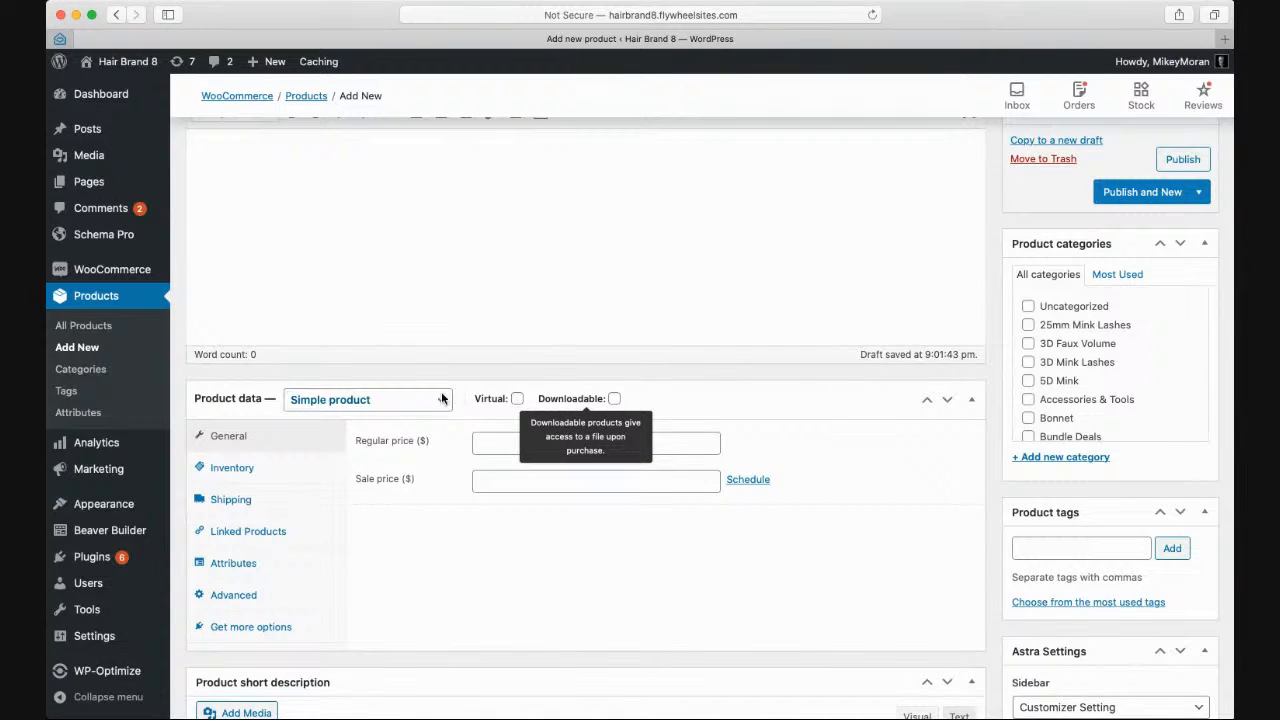
left_click(465, 389)
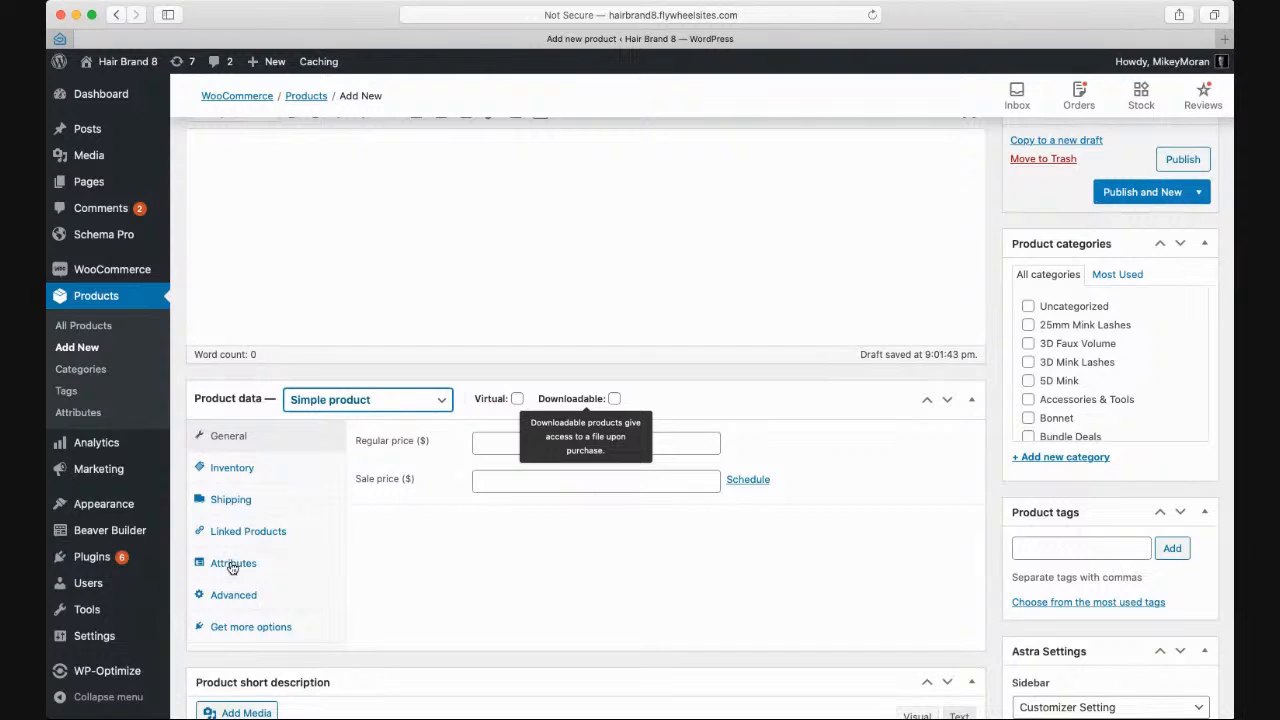
- Add a custom product attribute named "Length" with the values 10", 12", 14", 16", 18"
left_click(232, 566)
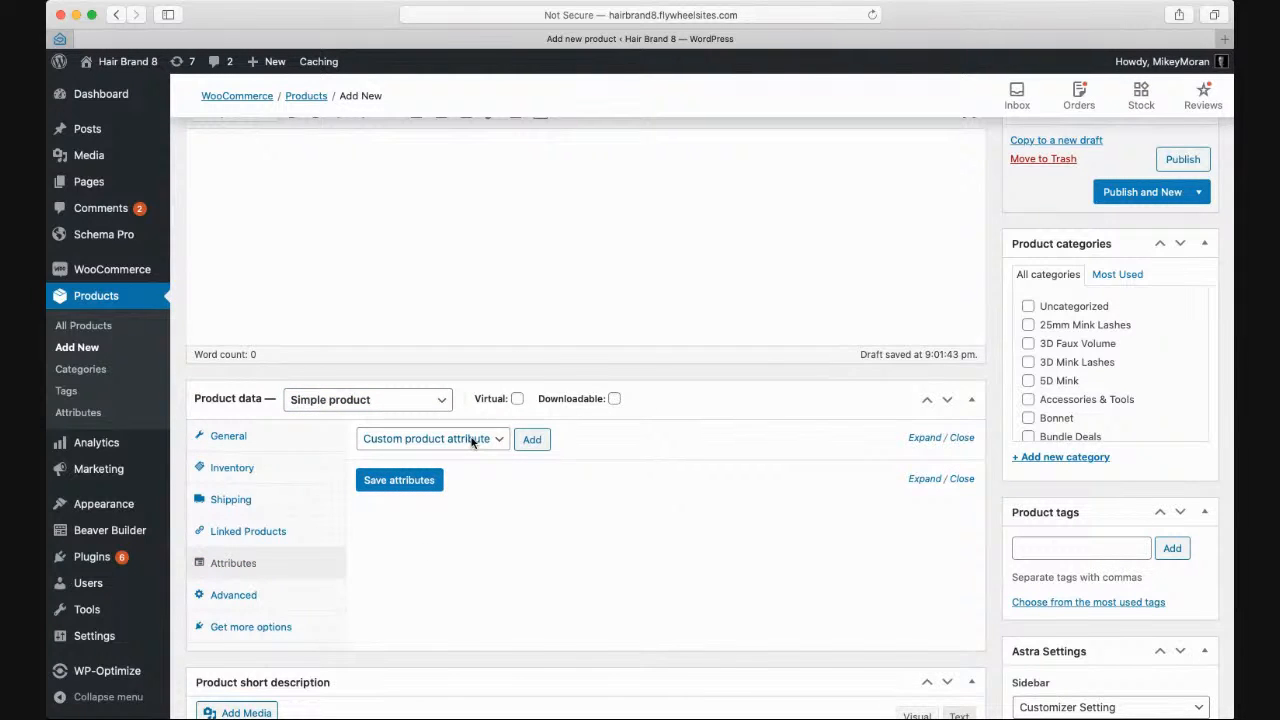
left_click(533, 440)
left_click(428, 530)
type("Length")
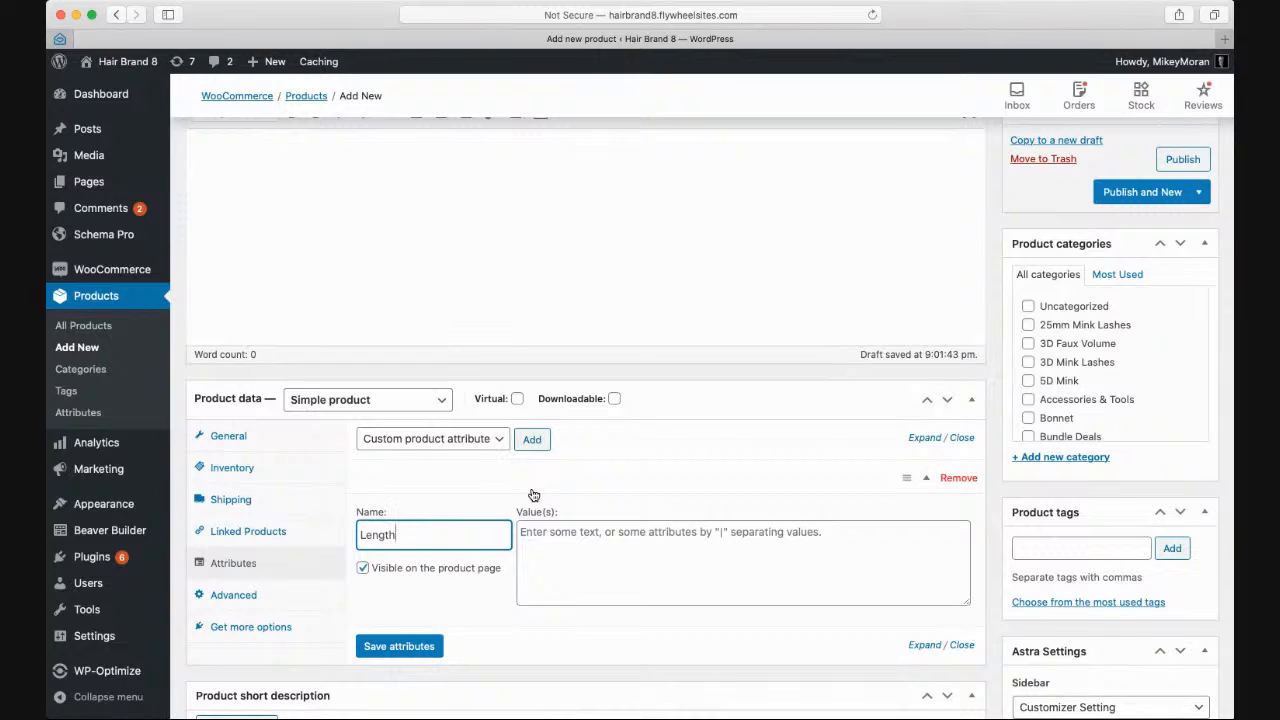
left_click(549, 534)
type("10\", 12\", 14\", 16\", 18\"")
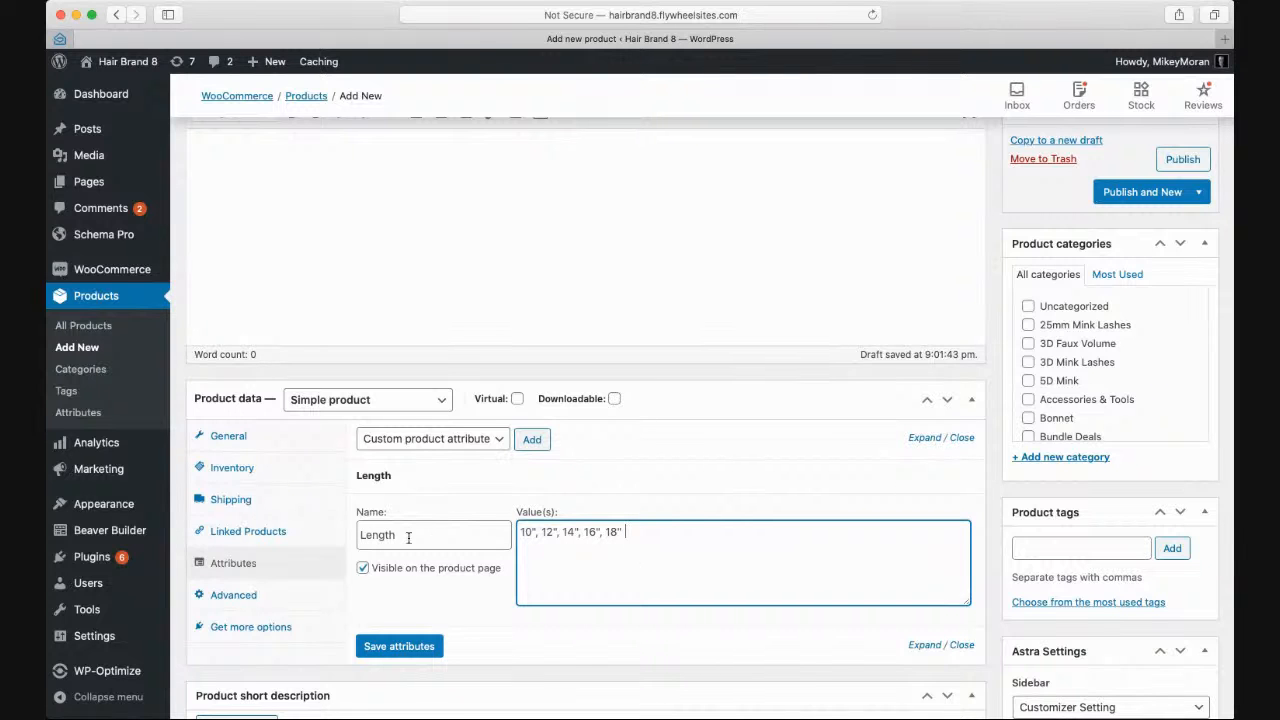
- Save the product's Length attribute, reopen it to check its name and values, and save it again
scroll(397, 203, "up", 15)
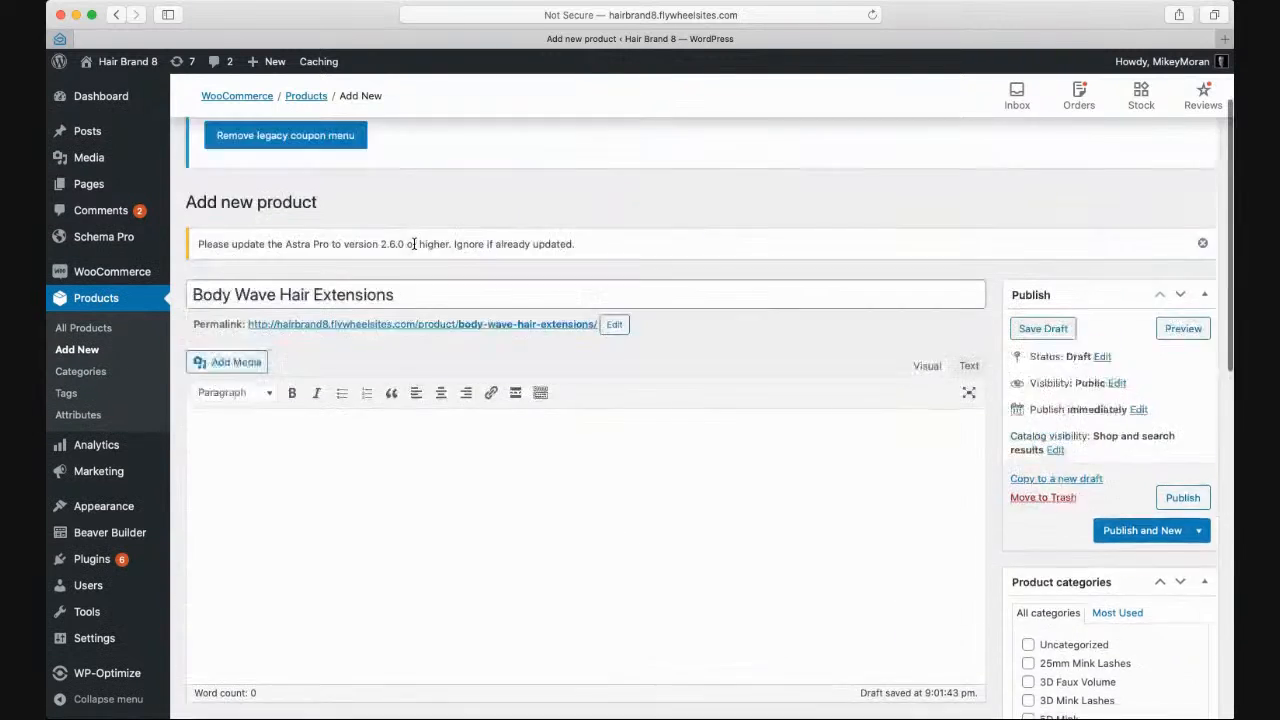
scroll(355, 459, "down", 15)
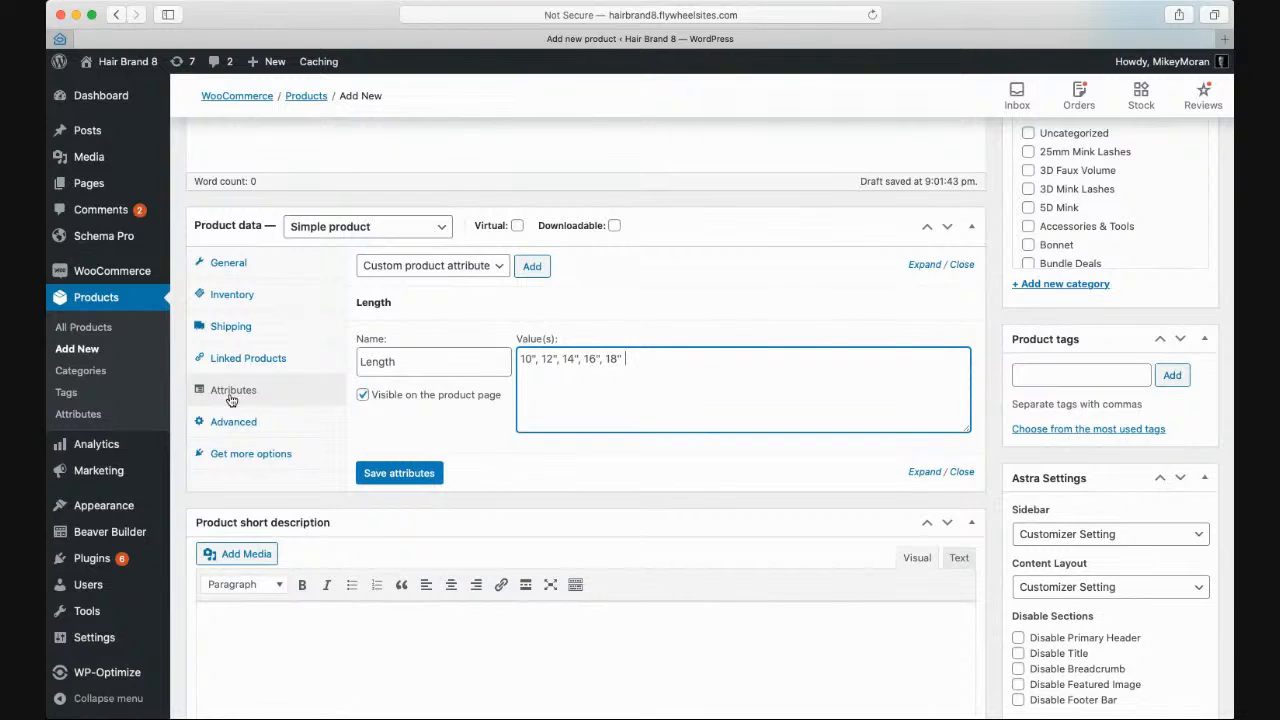
left_click_drag(404, 362, 355, 364)
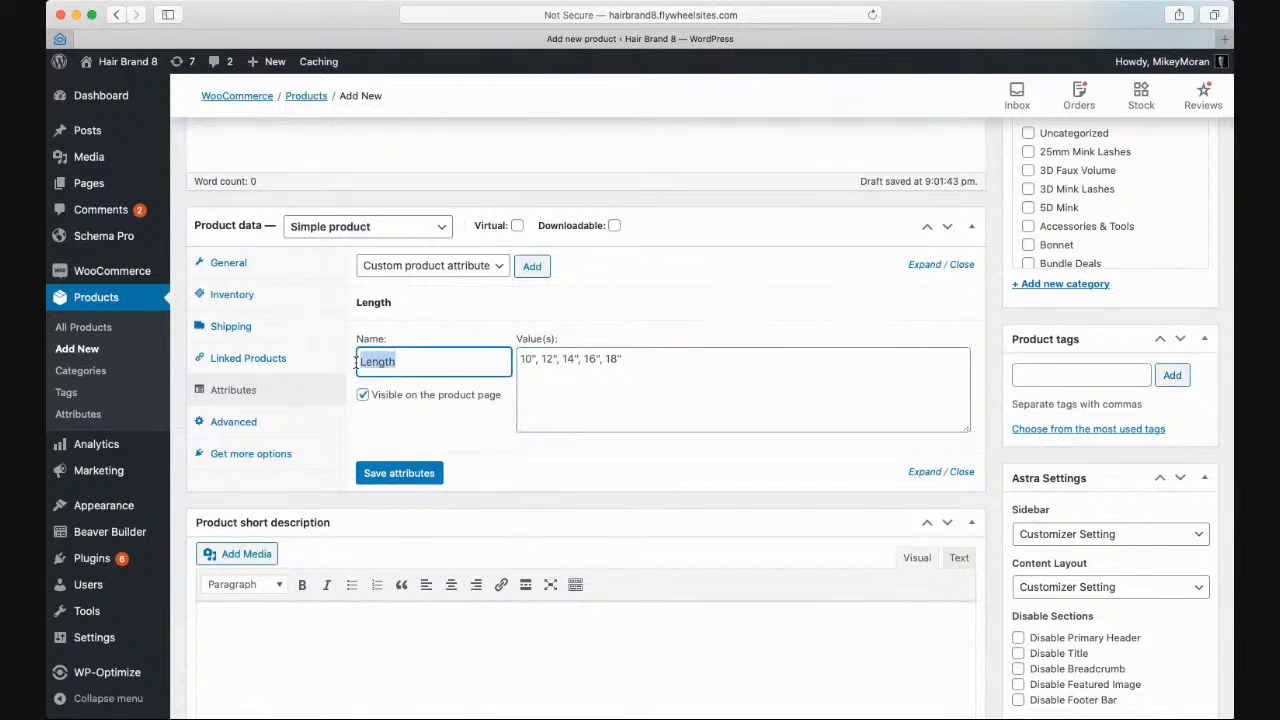
left_click(644, 357)
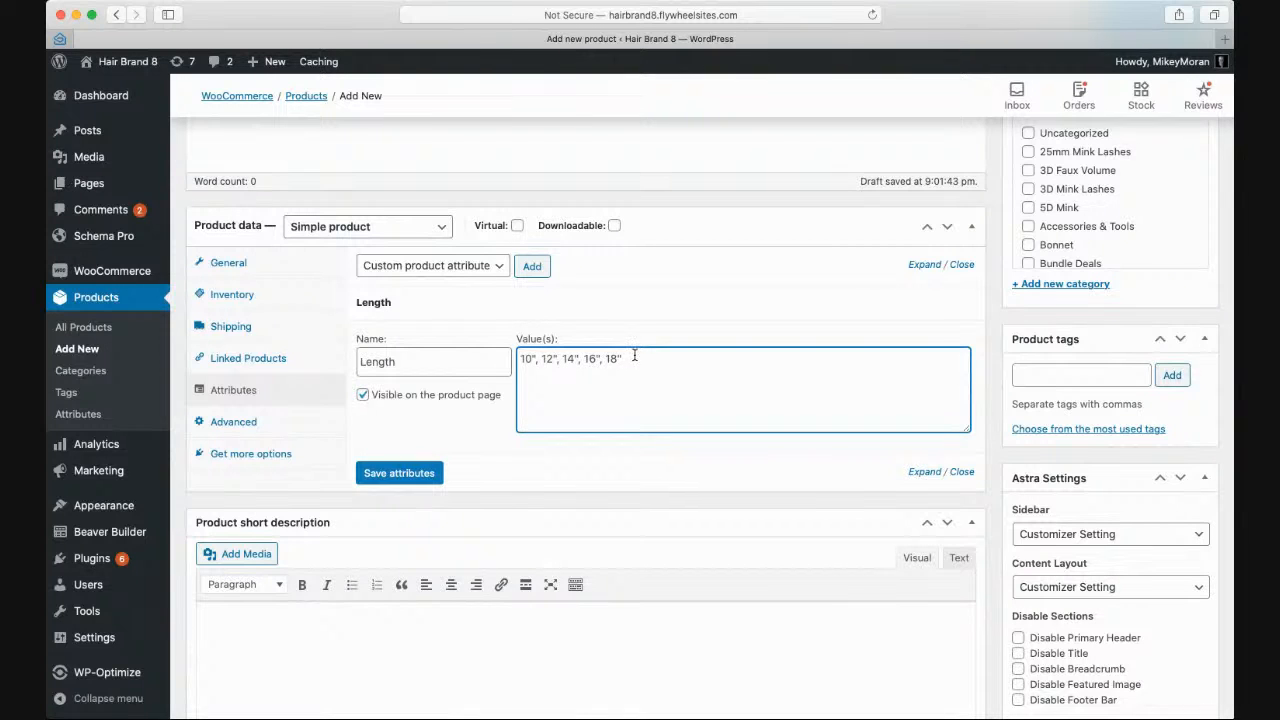
left_click(415, 481)
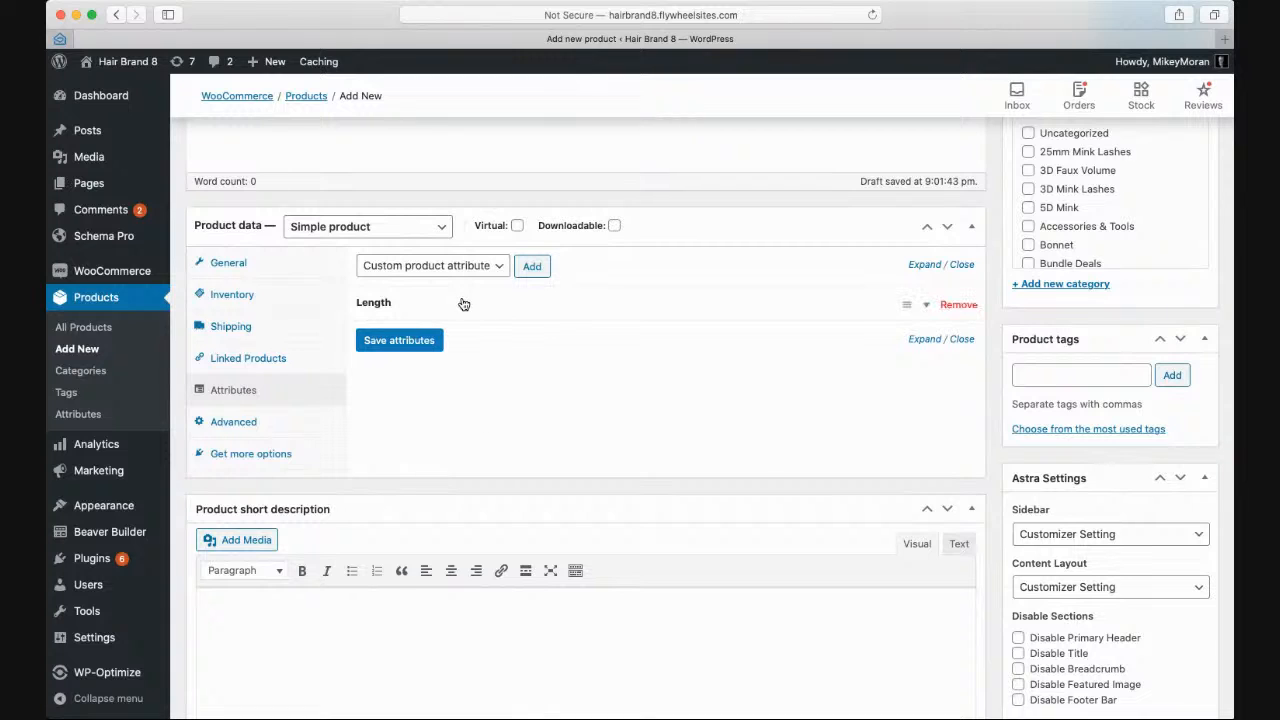
left_click(928, 306)
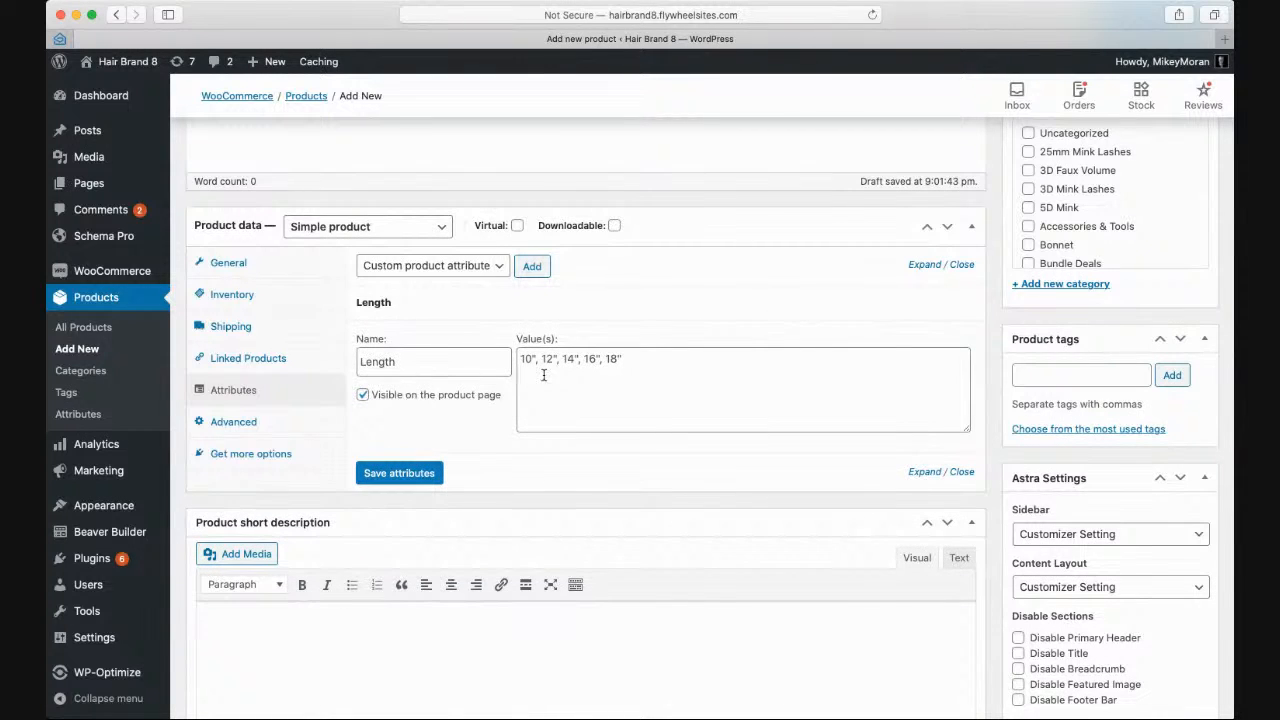
left_click(405, 476)
- Change the product type to Variable product and open the product's variations
left_click(240, 422)
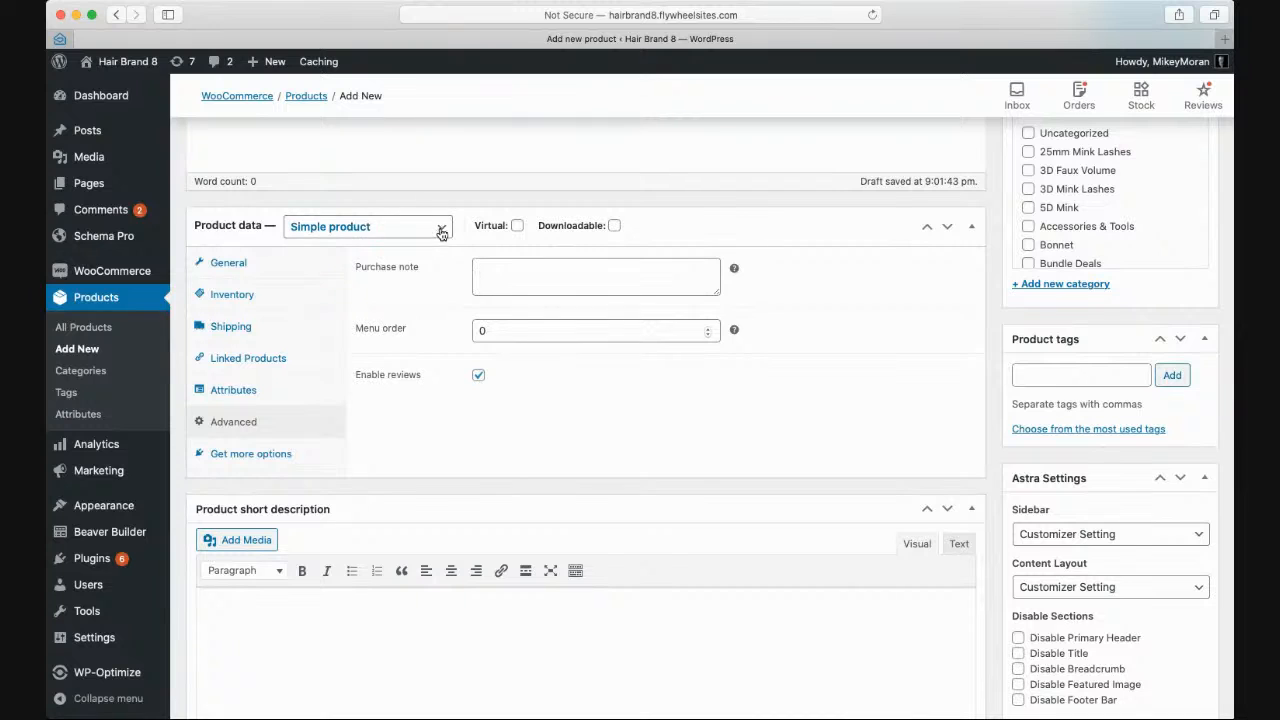
left_click(345, 278)
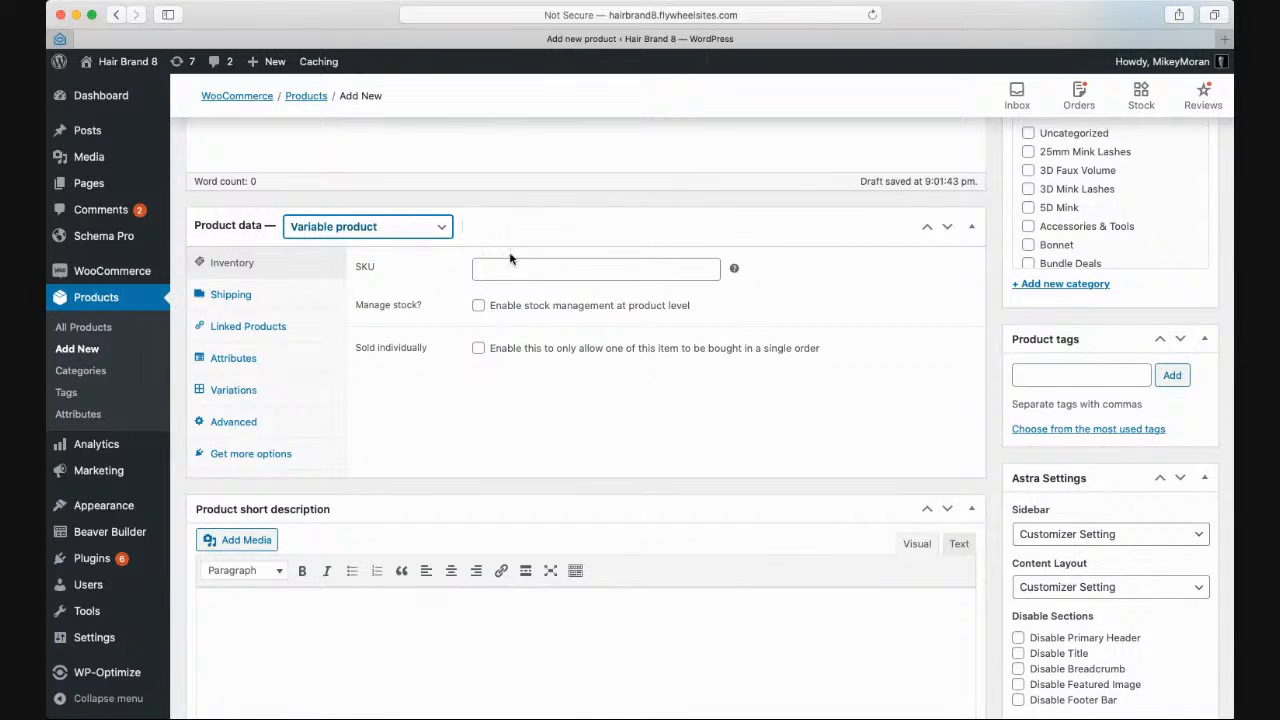
left_click(377, 370)
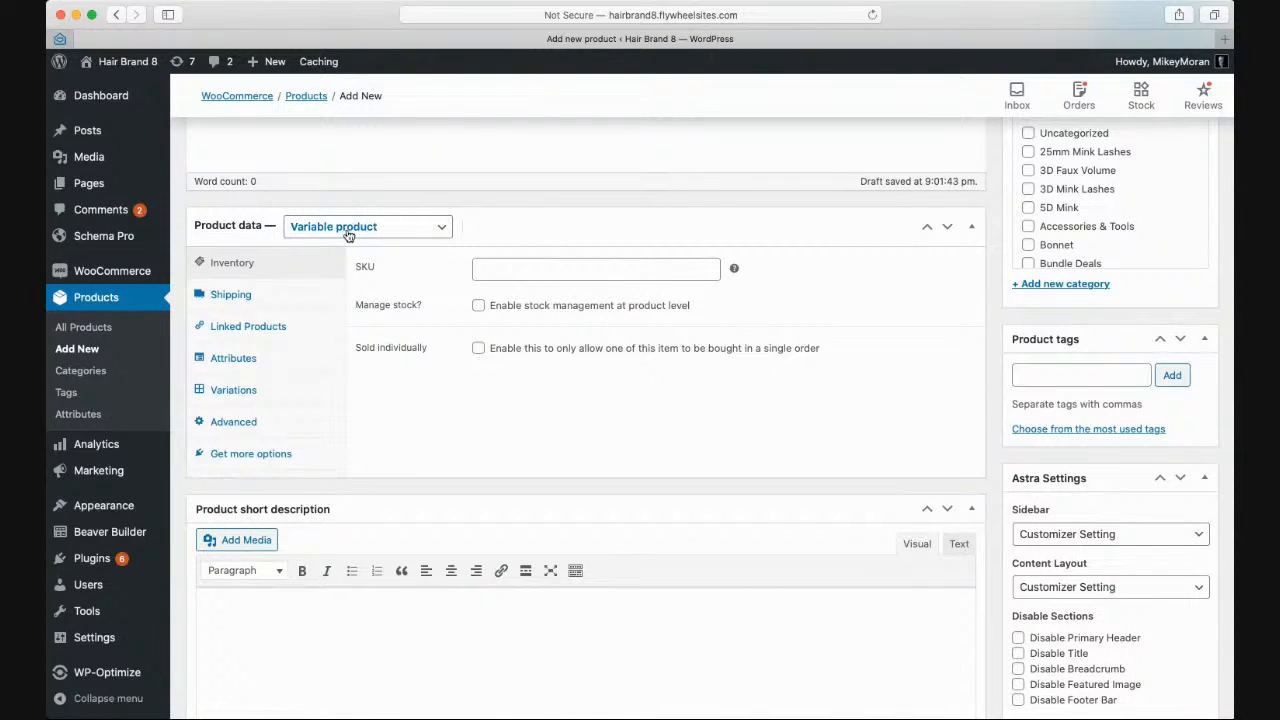
left_click(233, 396)
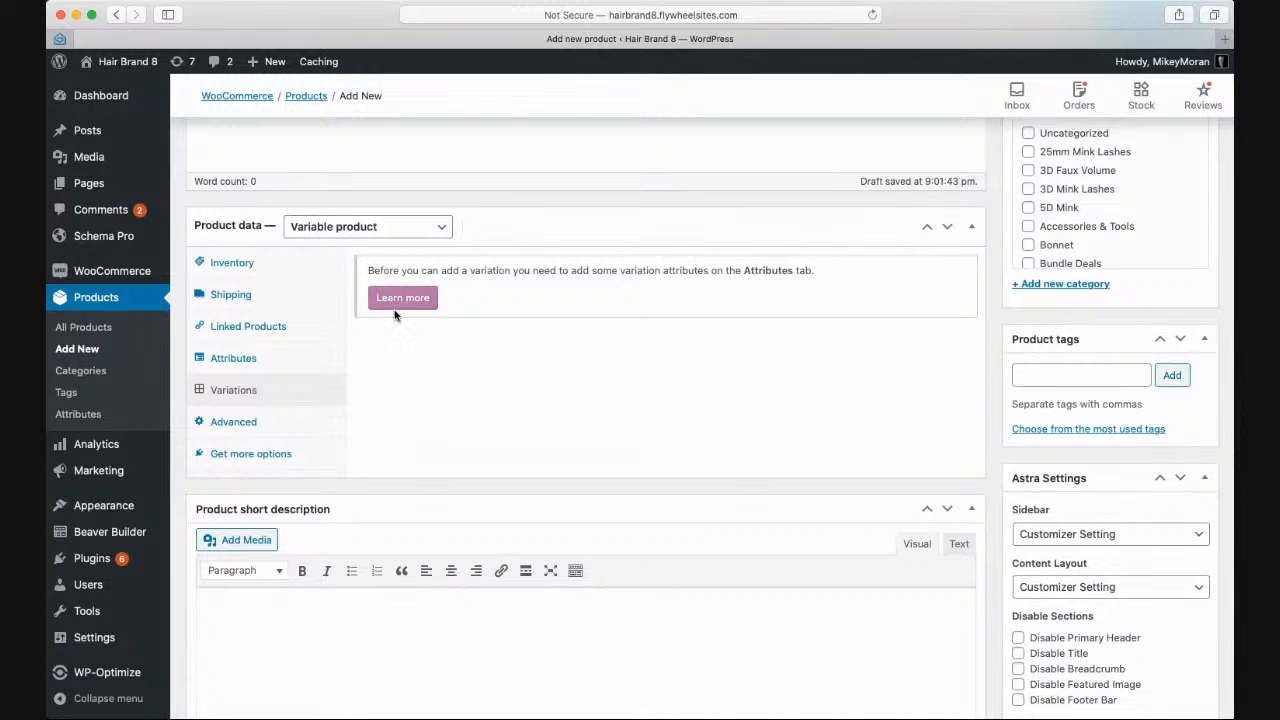
- Mark the product's Length attribute as used for variations, save the attributes, and reopen Length to check the setting
left_click(235, 361)
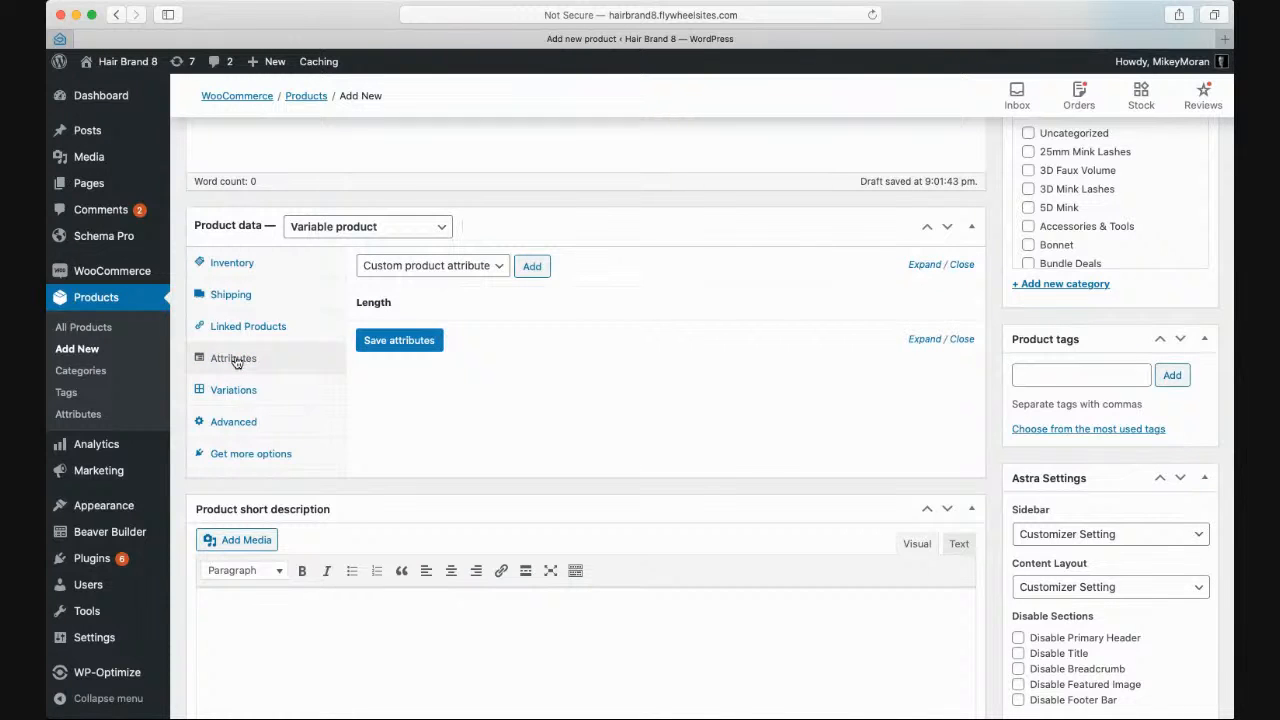
left_click(437, 303)
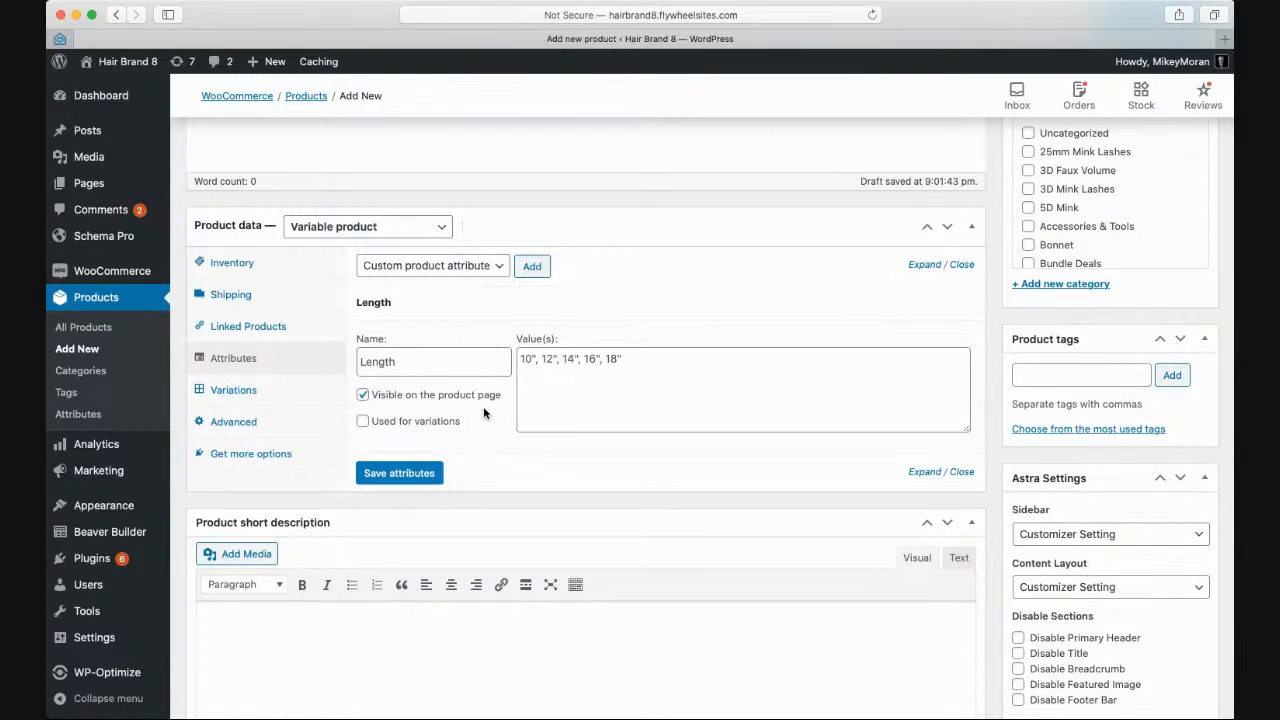
left_click(363, 421)
left_click(423, 472)
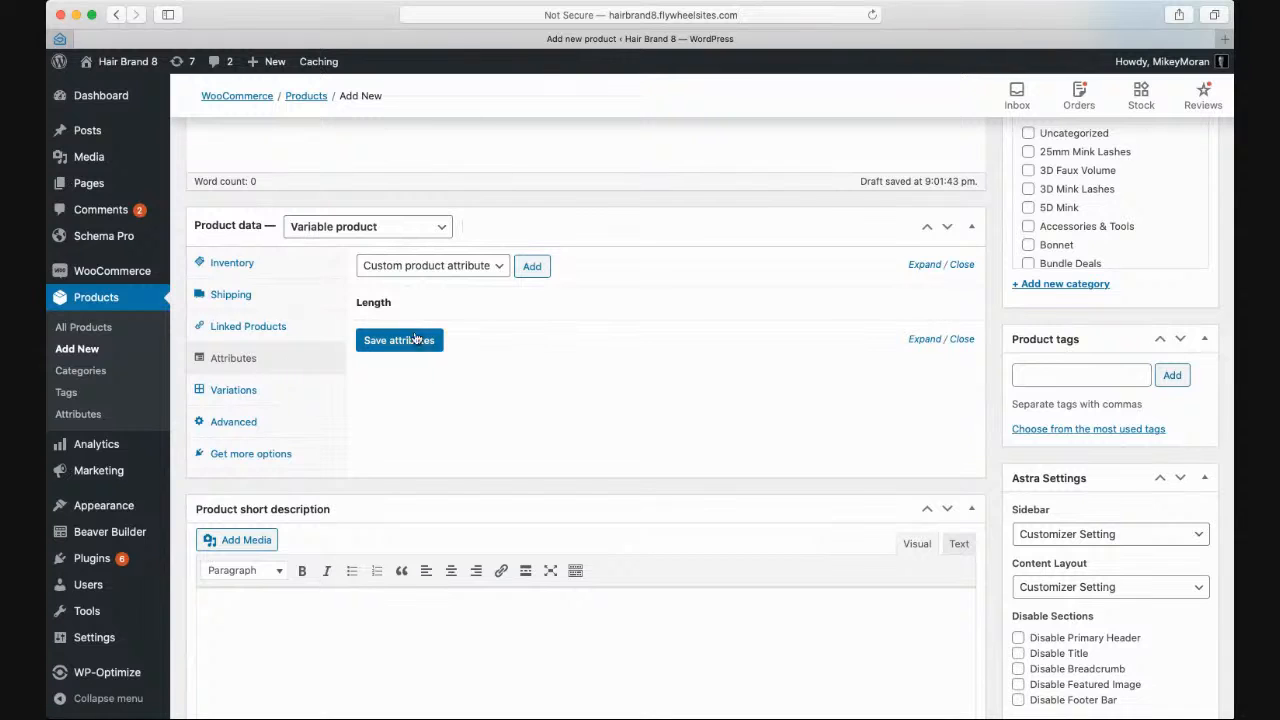
left_click(917, 303)
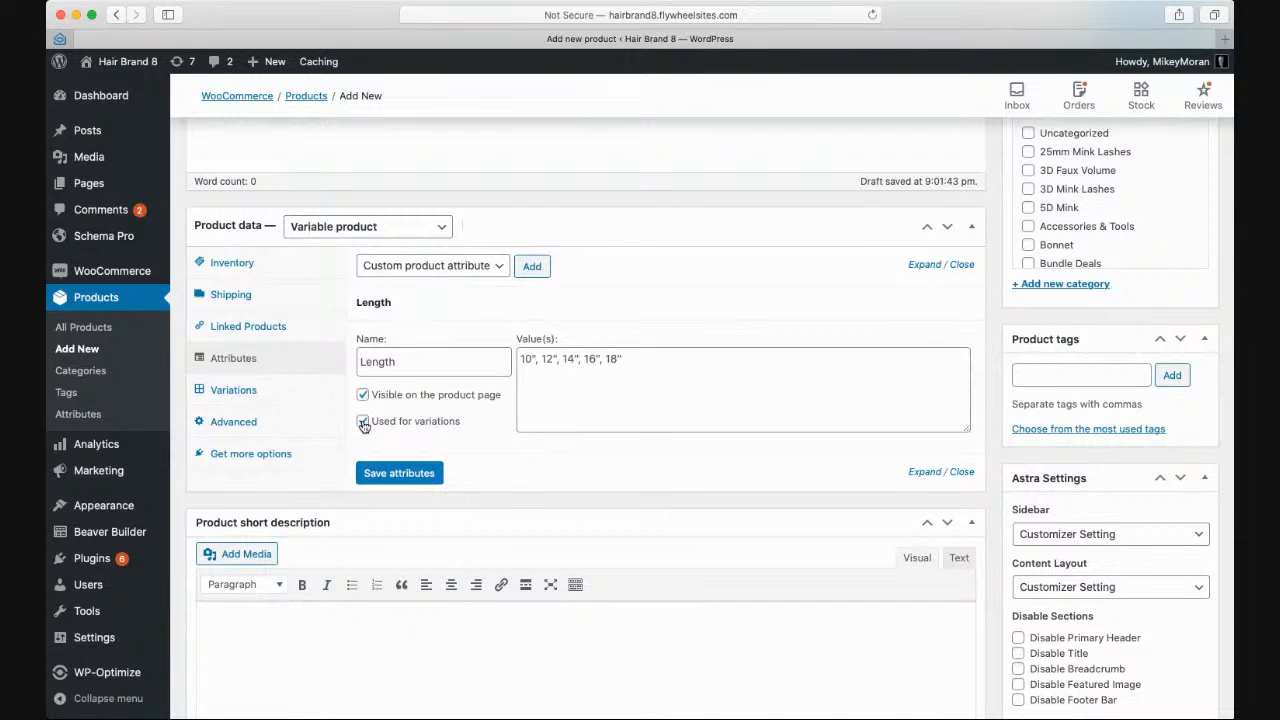
- Create variations from all attributes for the variable product, confirming that all variations are linked
left_click(233, 389)
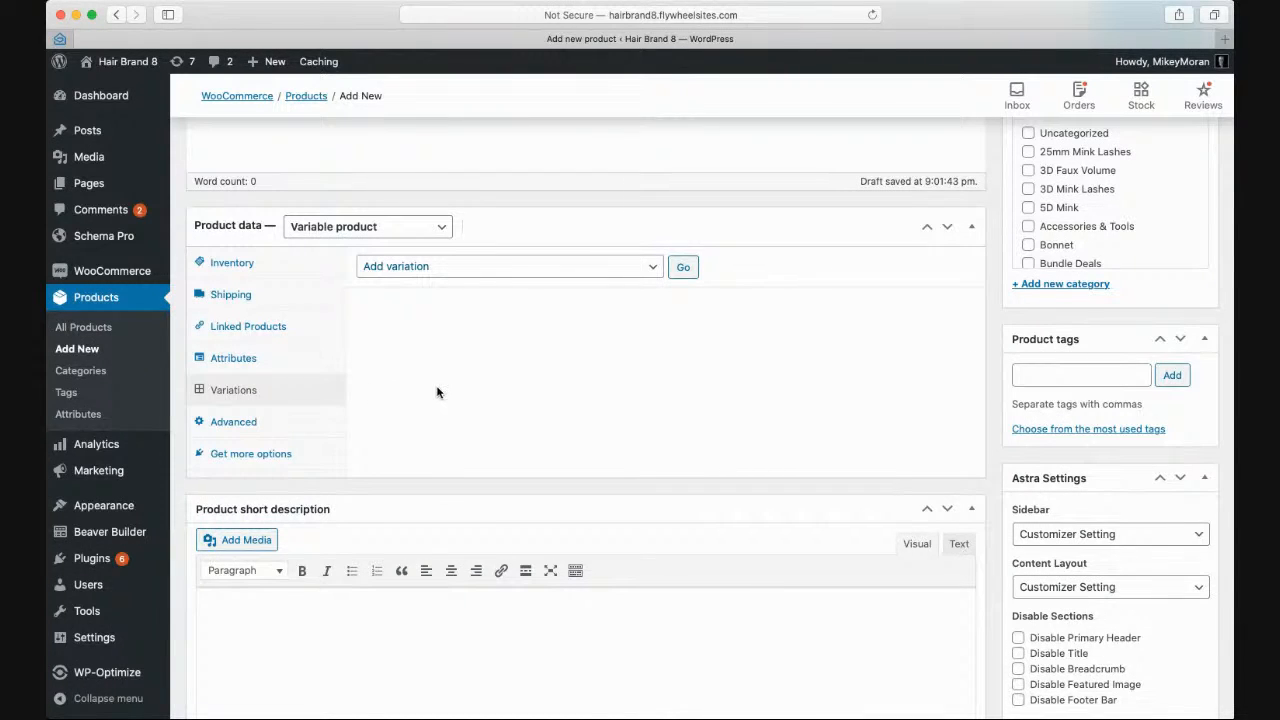
left_click(462, 284)
left_click(685, 268)
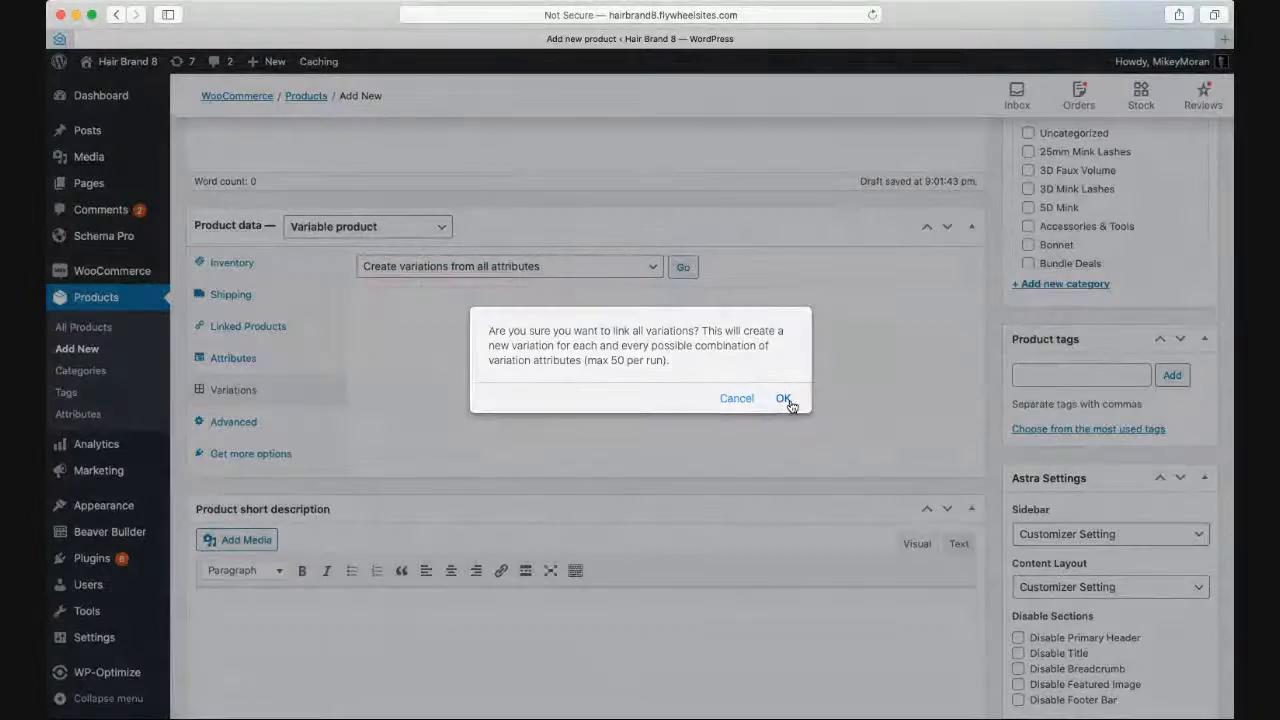
left_click(786, 400)
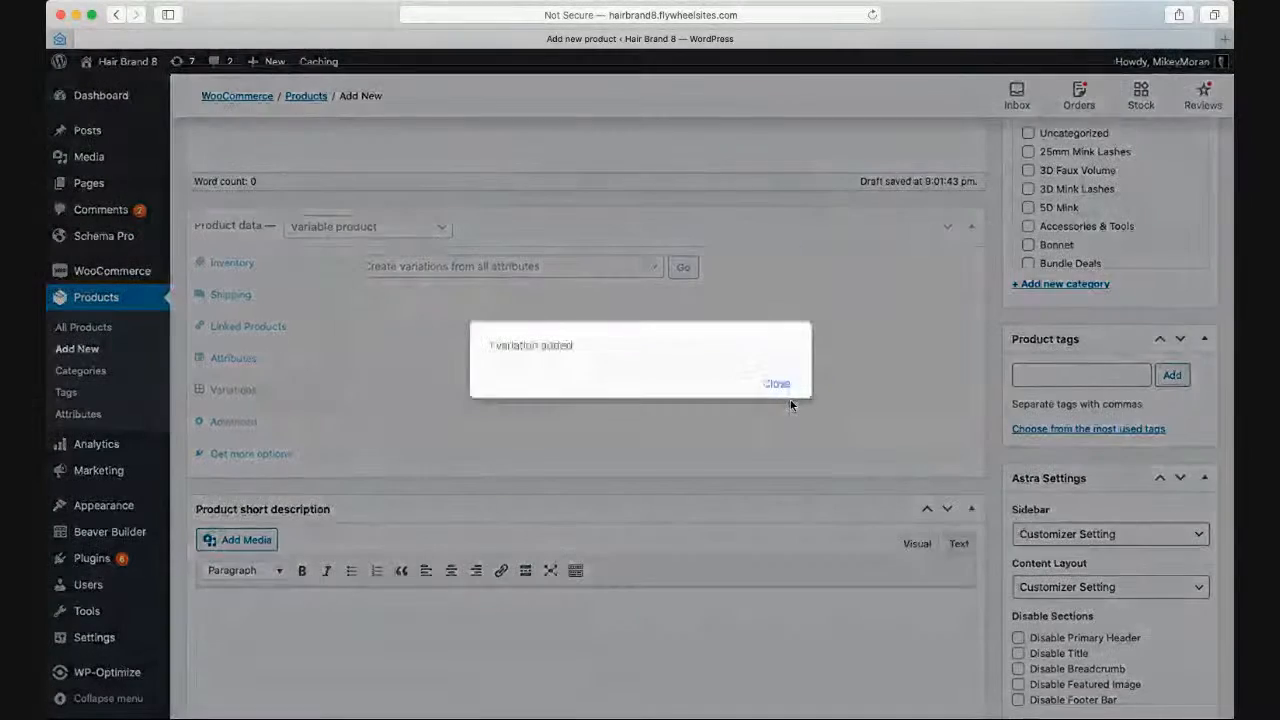
left_click(772, 386)
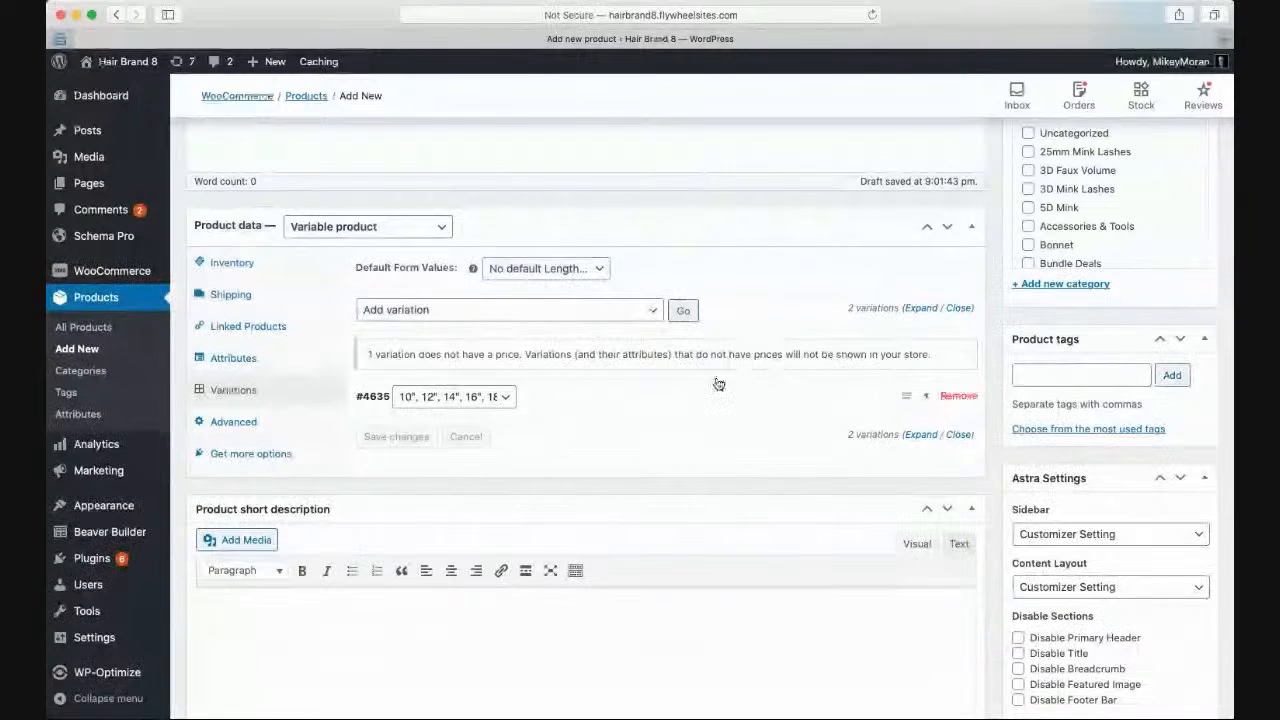
- Set the variation's length to Any Length, then remove that variation without saving the pending changes
left_click(498, 396)
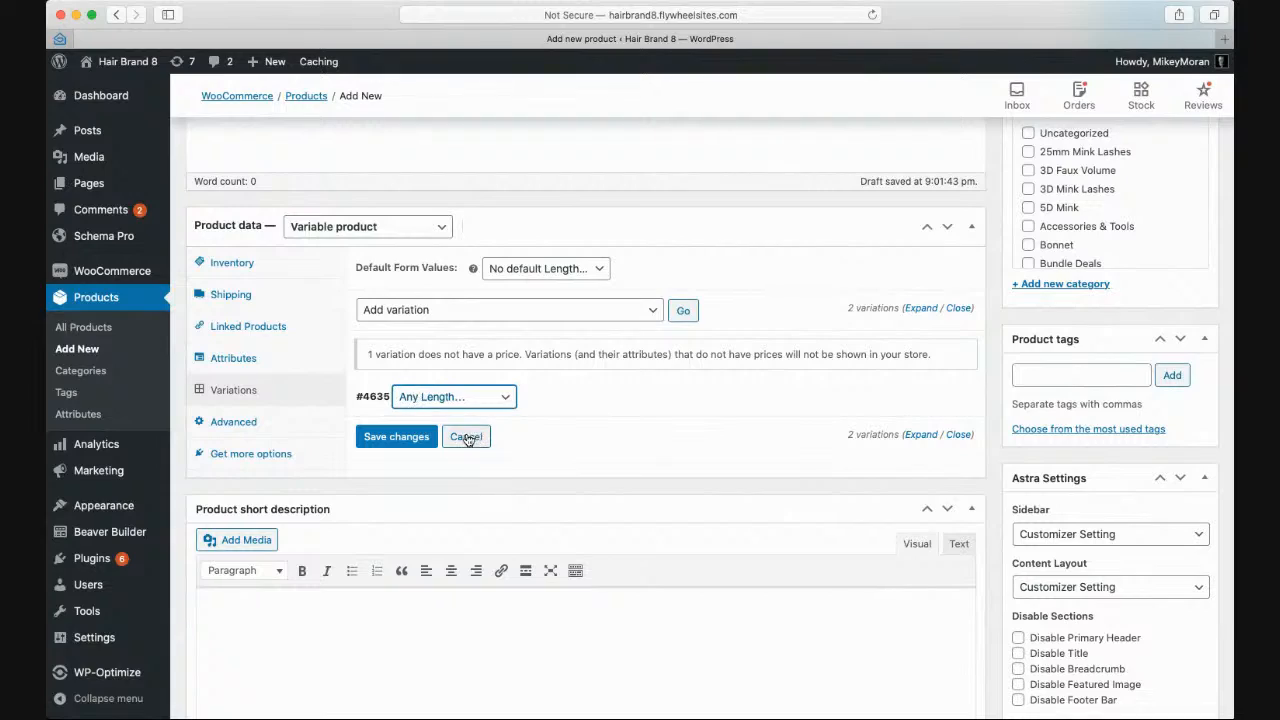
left_click(962, 398)
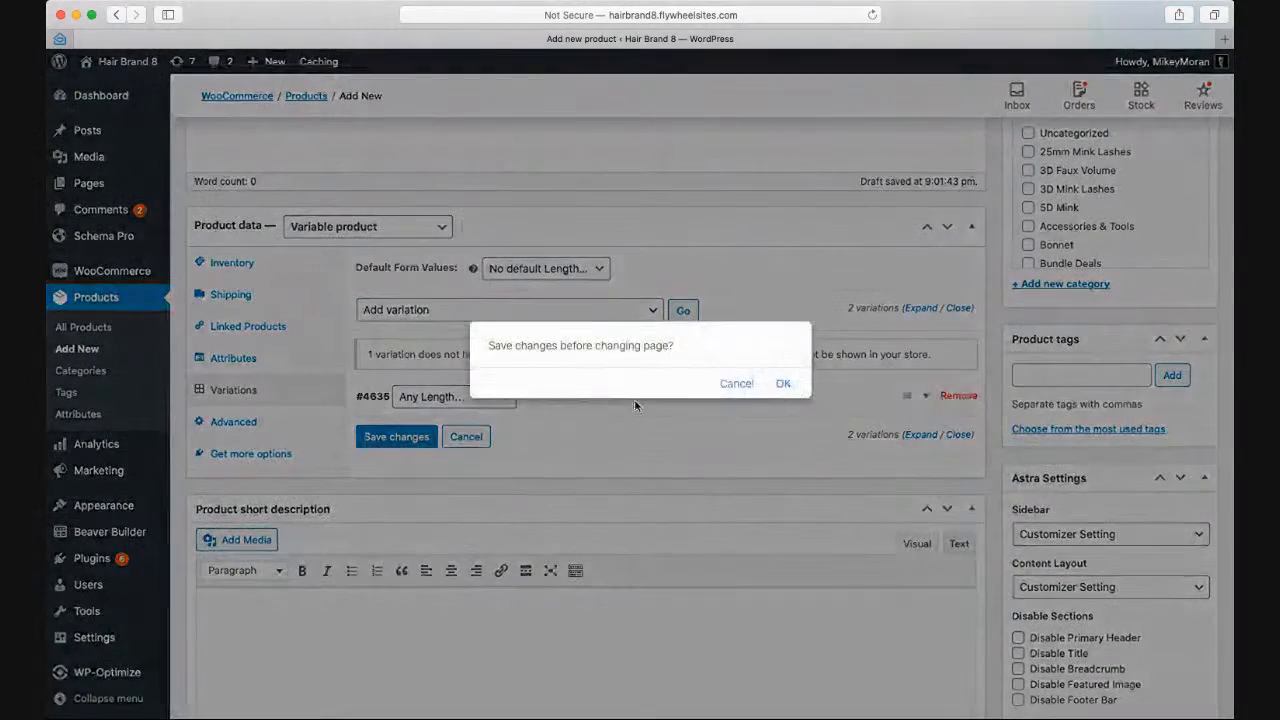
left_click(731, 383)
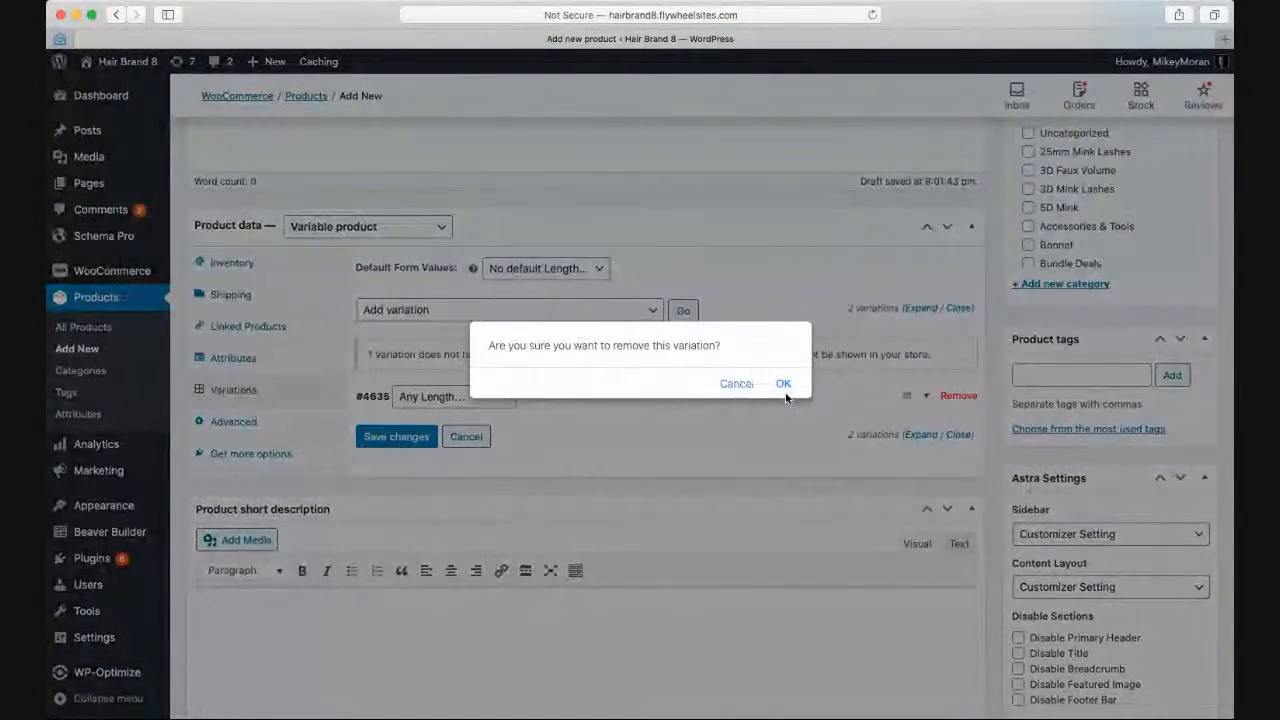
left_click(785, 386)
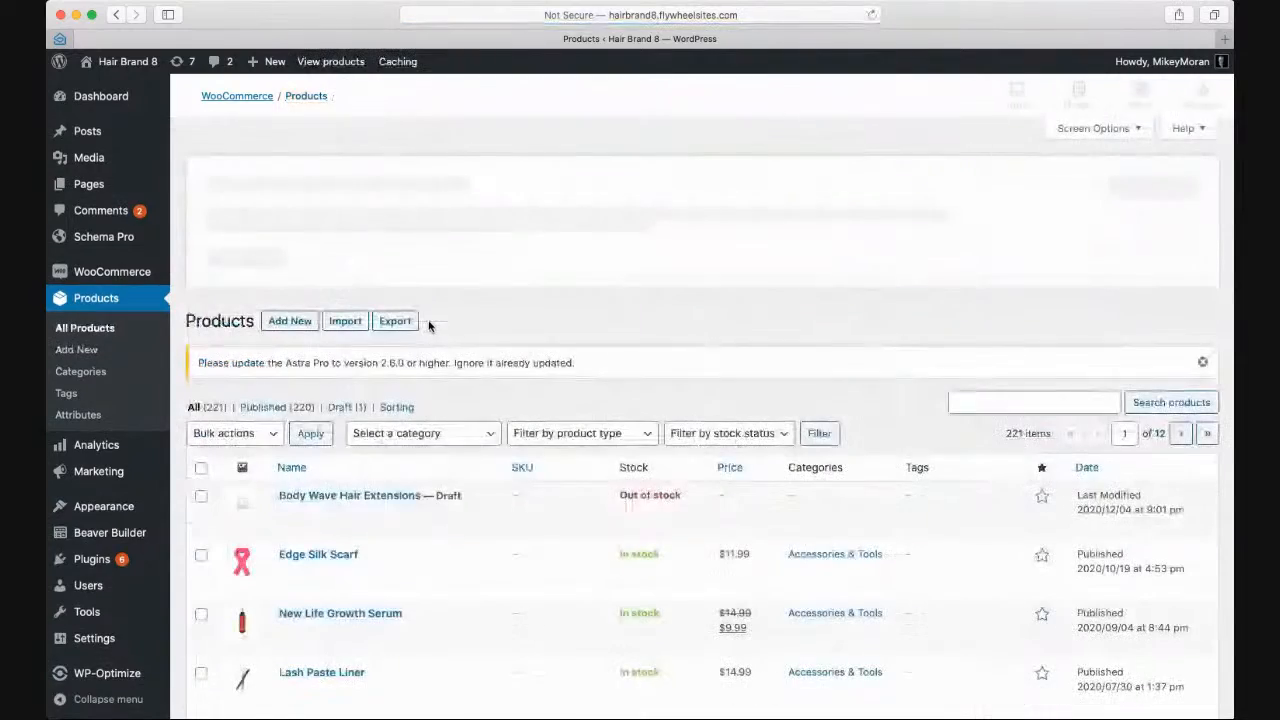
- Search the products for "body wave extensions" and open Brazilian Loose Wave for editing
left_click(1003, 211)
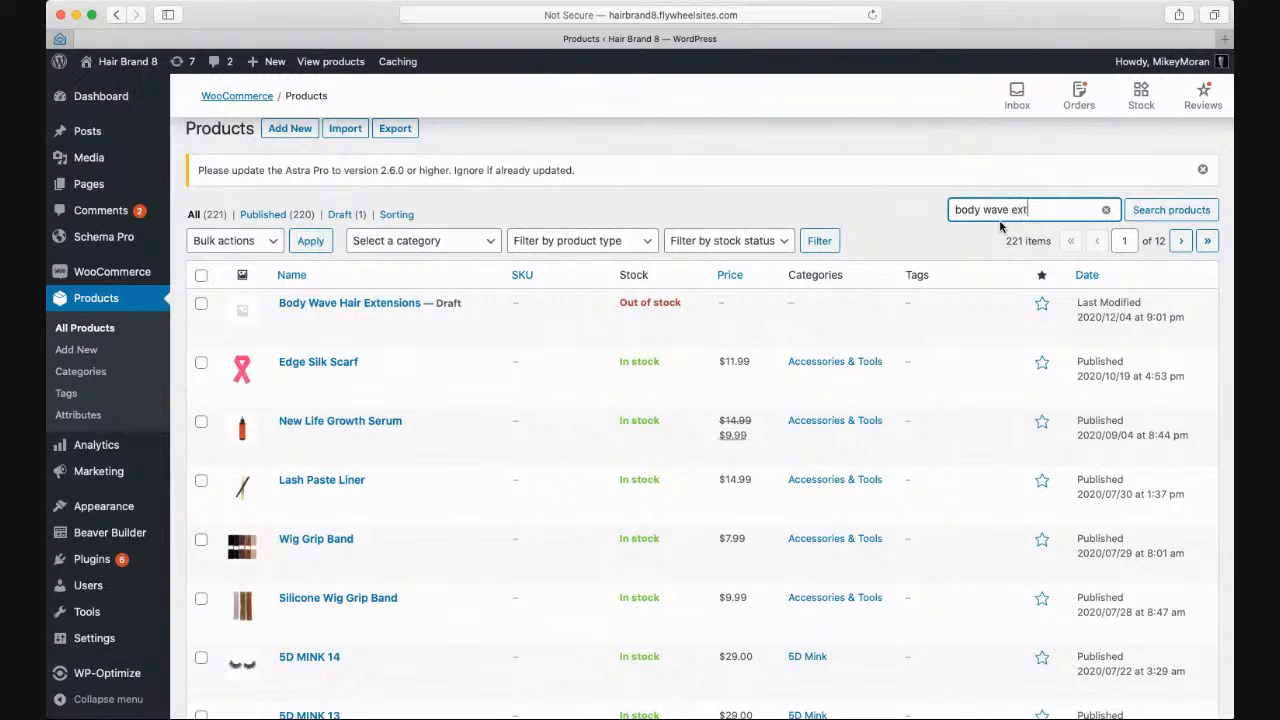
key("Return")
scroll(772, 295, "down", 1)
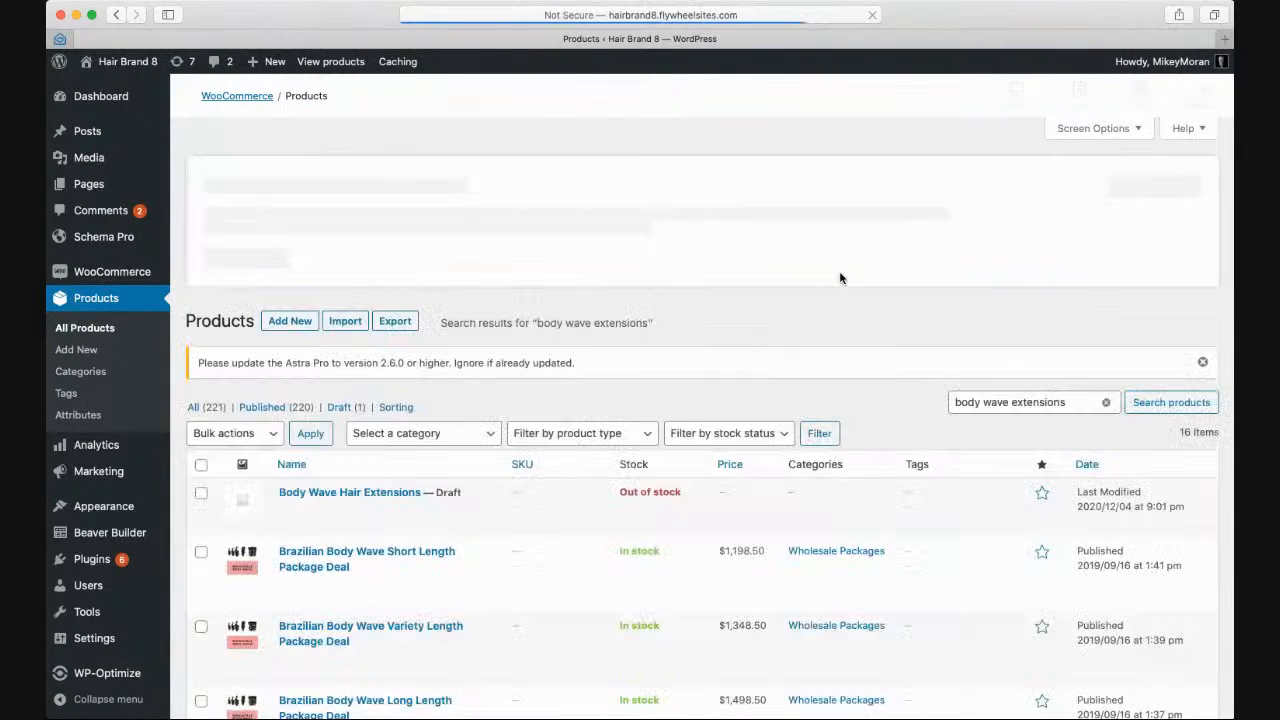
scroll(522, 390, "down", 5)
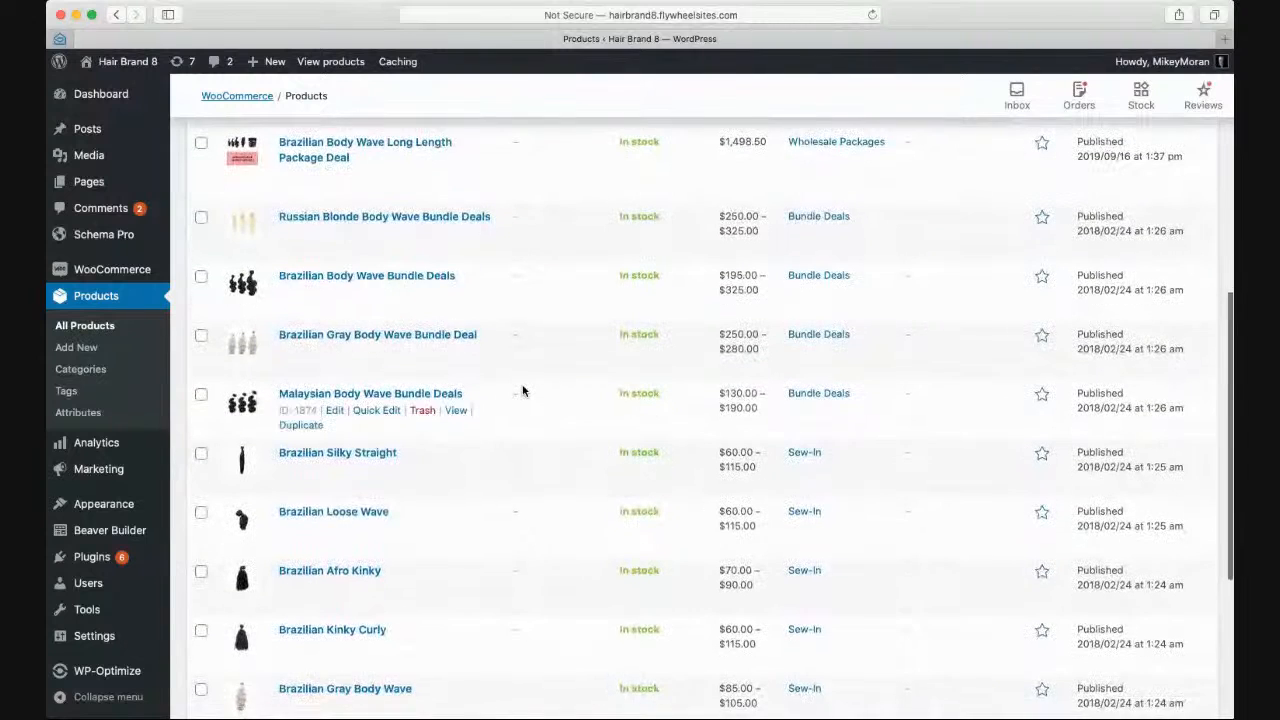
scroll(452, 390, "down", 1)
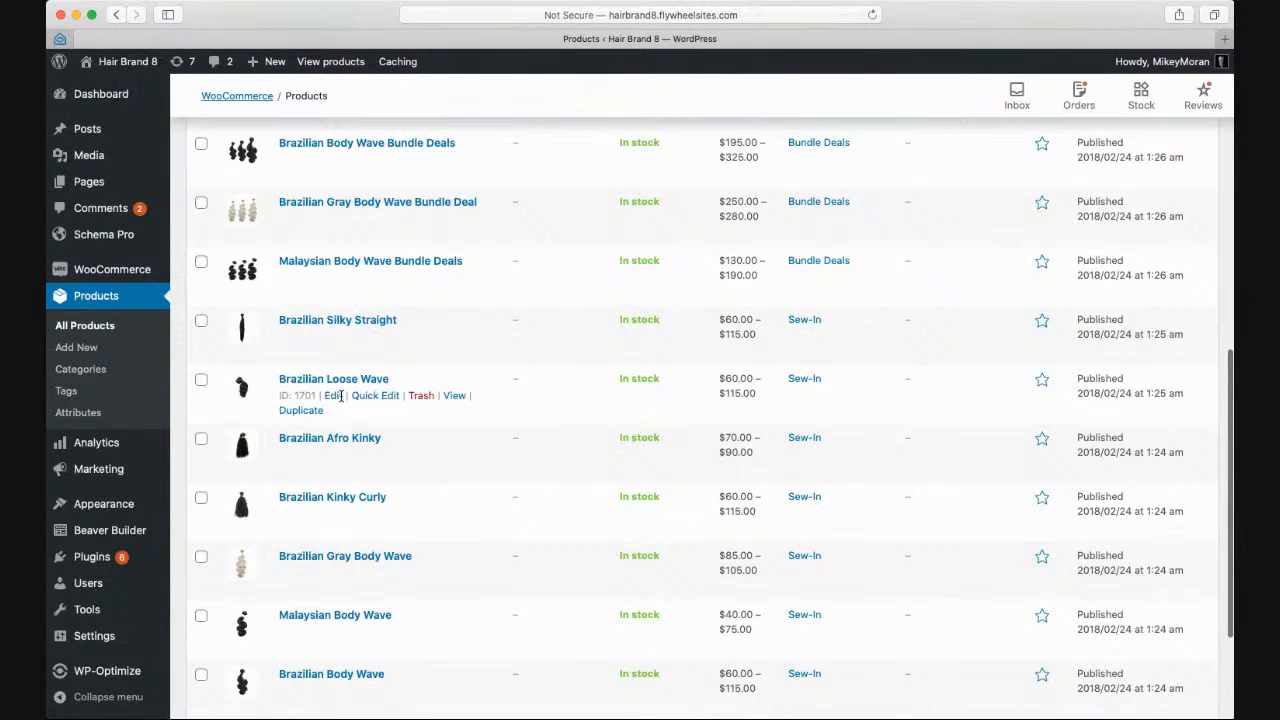
left_click(343, 395)
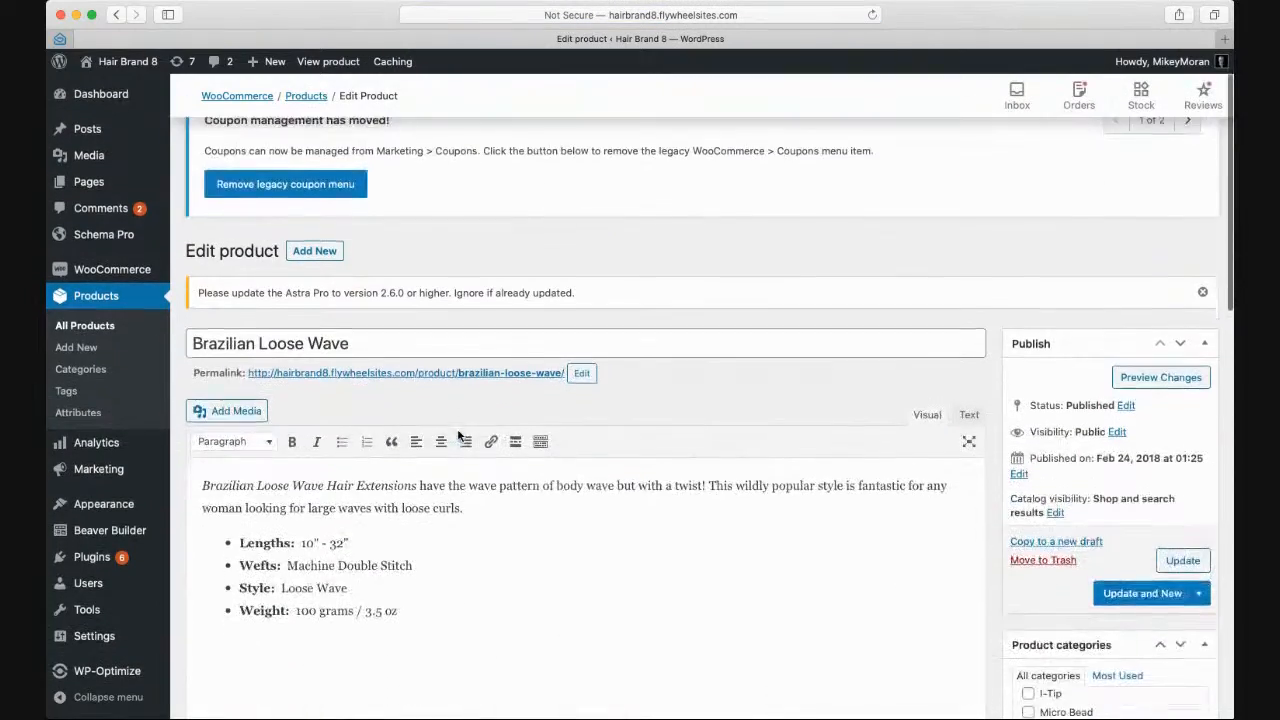
- Open the attributes in the Brazilian Loose Wave product data and try to expand the Length attribute
scroll(458, 436, "down", 5)
scroll(460, 437, "up", 1)
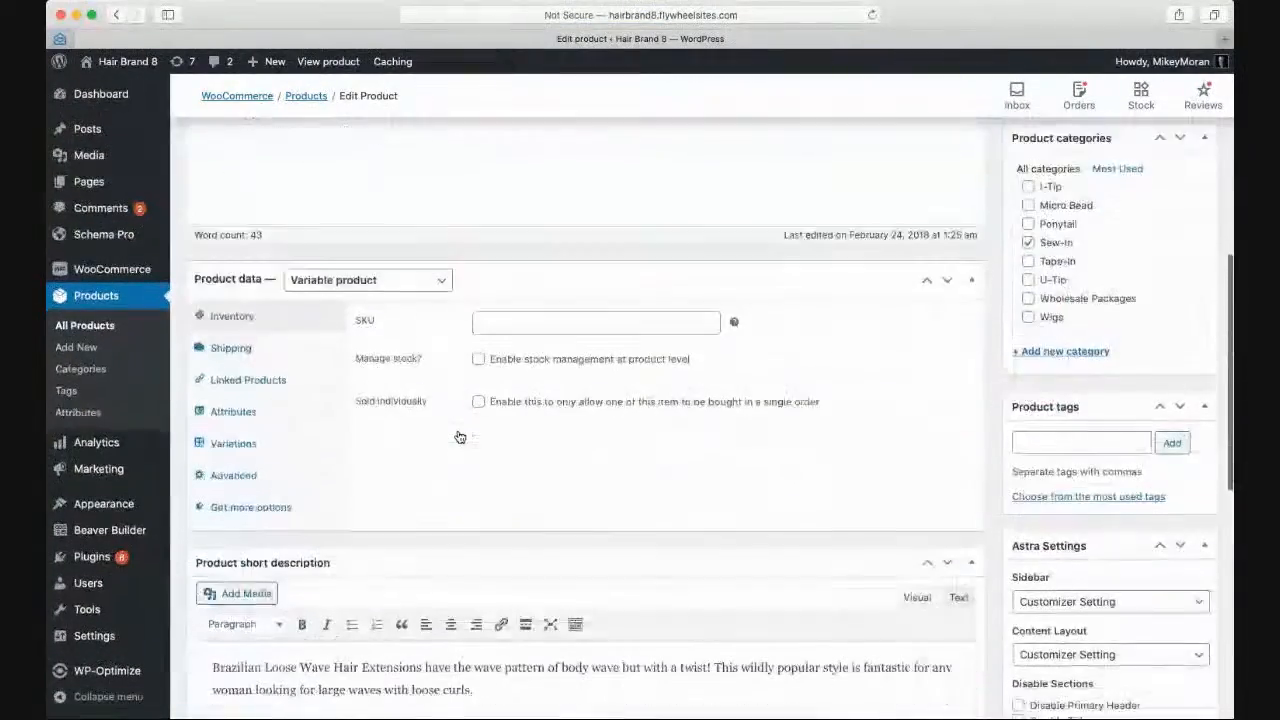
scroll(460, 437, "down", 1)
left_click(240, 401)
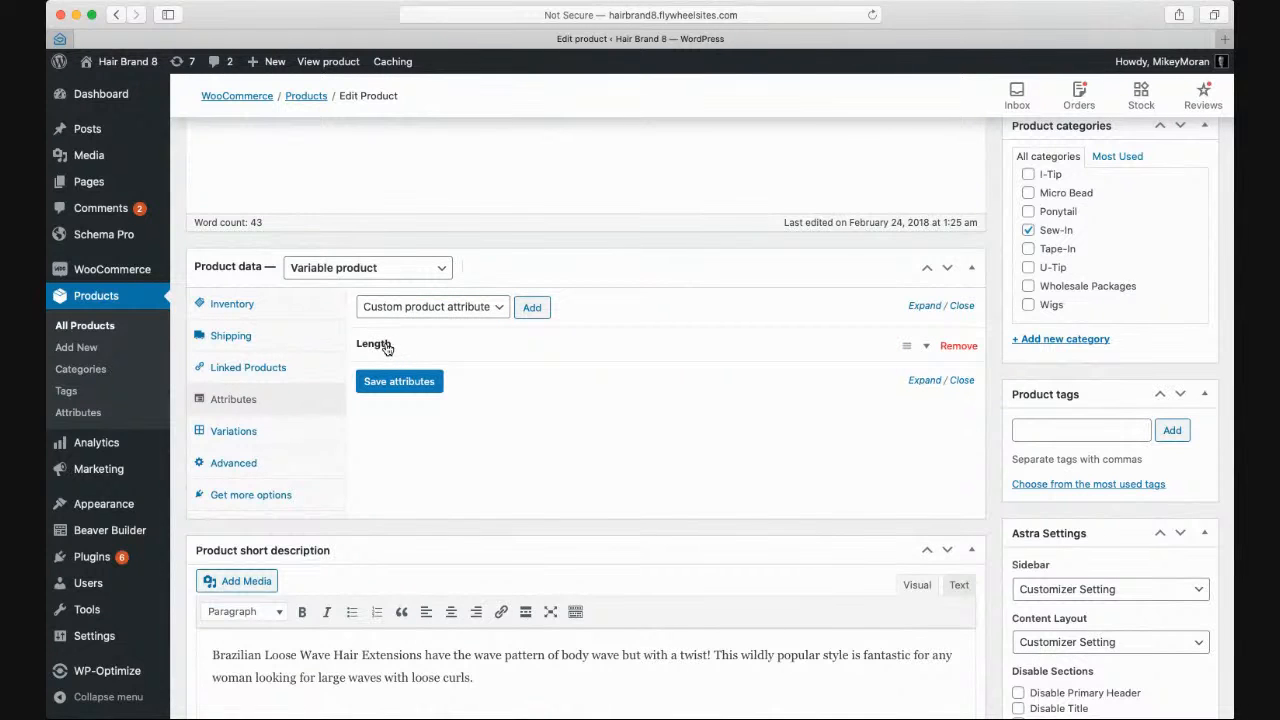
left_click(928, 346)
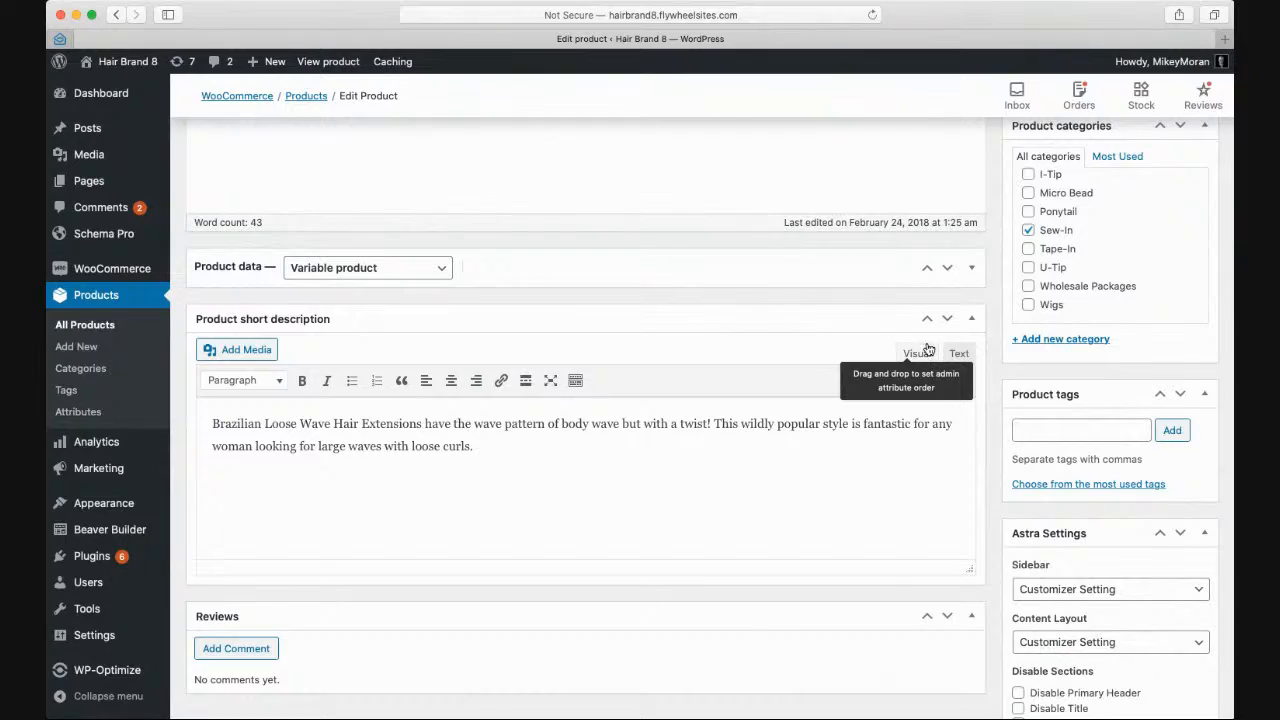
- Move the collapsed Product data box below Product gallery at the end of the side column
scroll(850, 373, "down", 1)
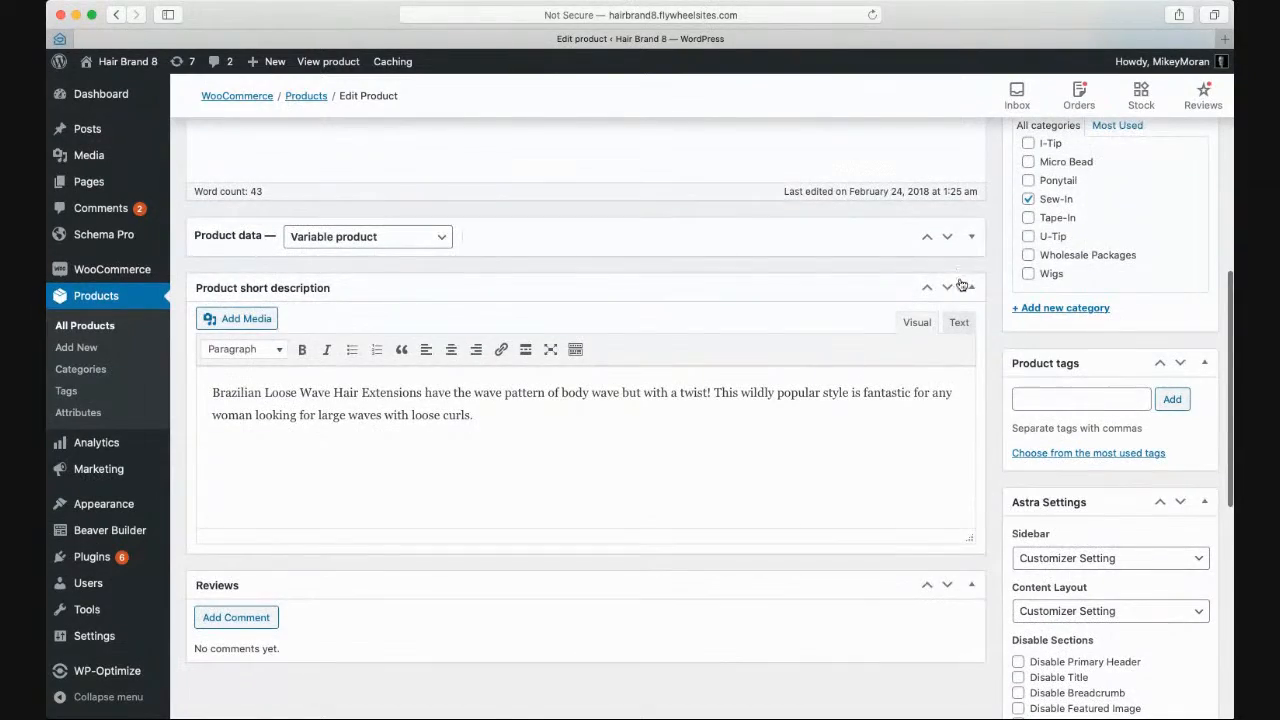
scroll(878, 336, "down", 5)
scroll(877, 337, "up", 15)
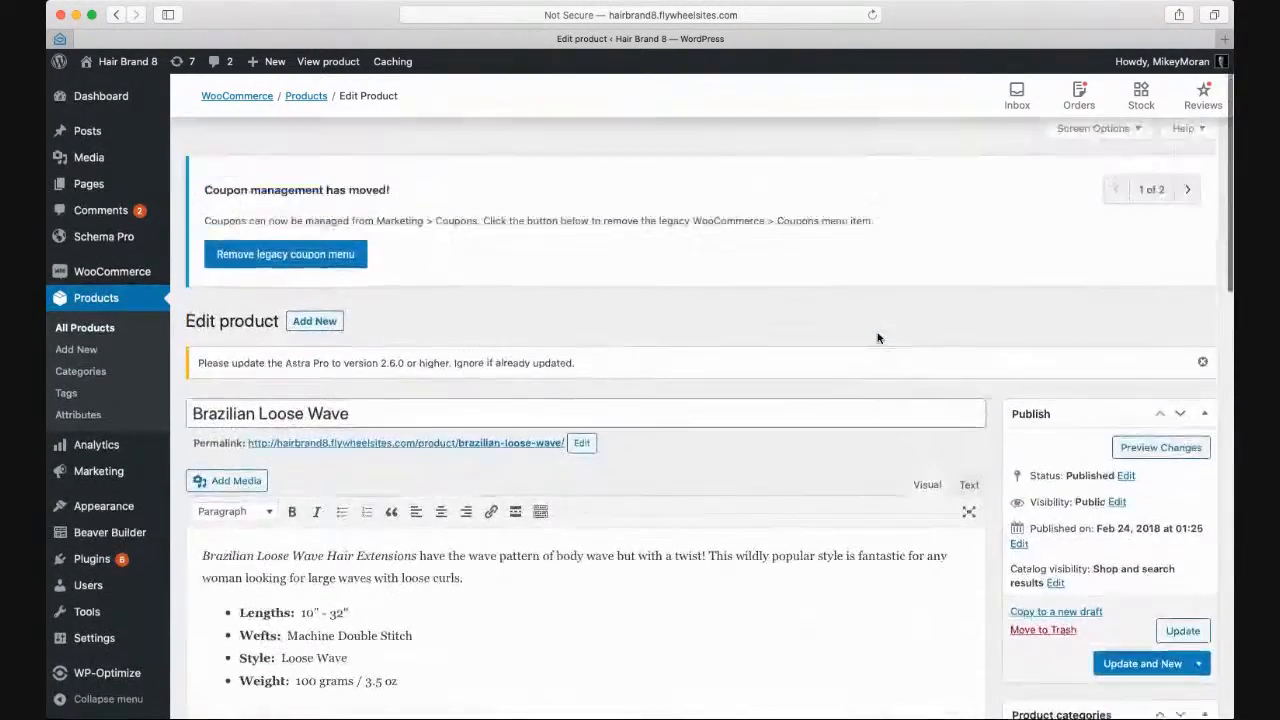
scroll(878, 338, "down", 10)
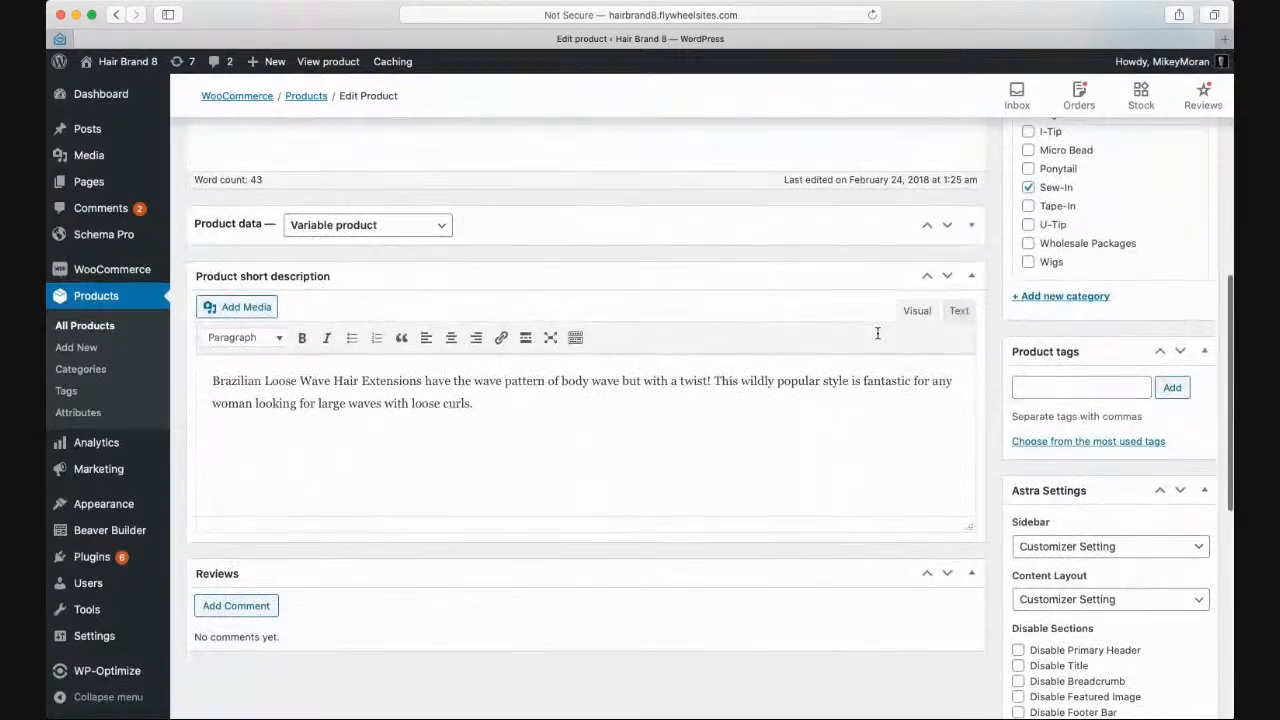
left_click(945, 236)
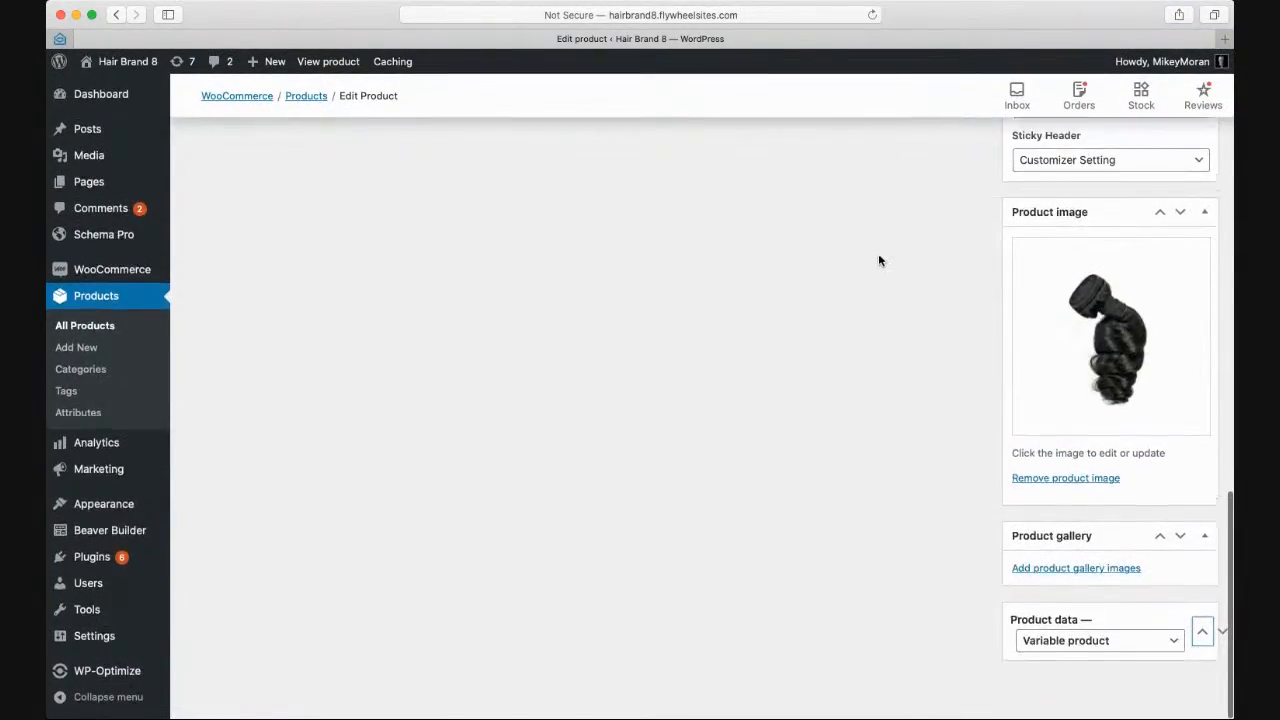
- Move the Product short description box below Reviews, then collapse and re-expand the Reviews box
scroll(878, 260, "up", 4)
scroll(878, 258, "up", 10)
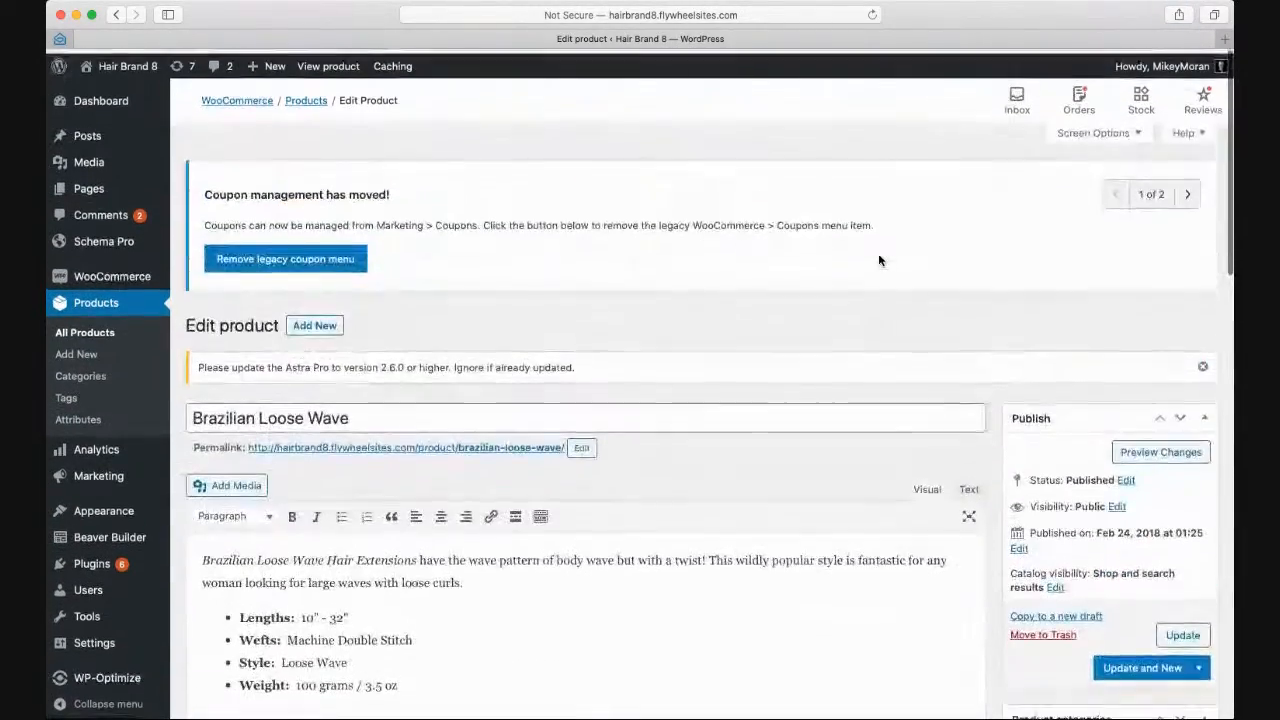
scroll(878, 258, "down", 5)
scroll(879, 260, "down", 3)
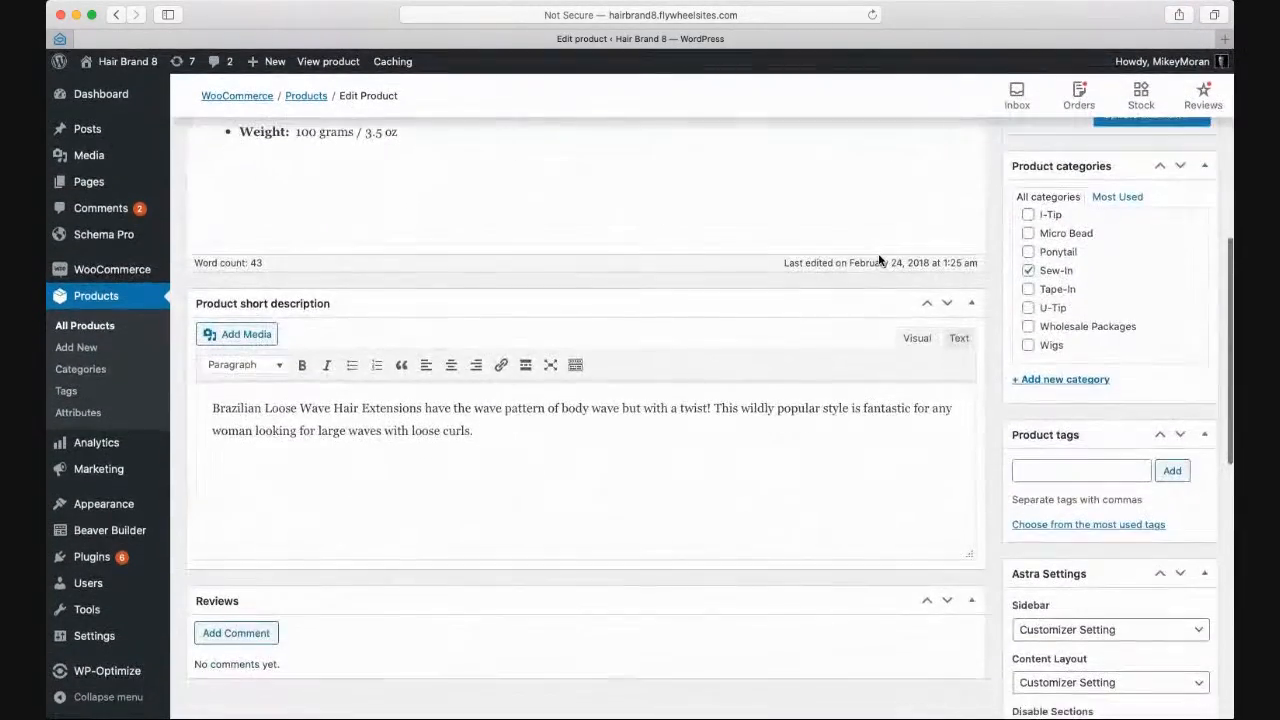
left_click(948, 306)
left_click(971, 305)
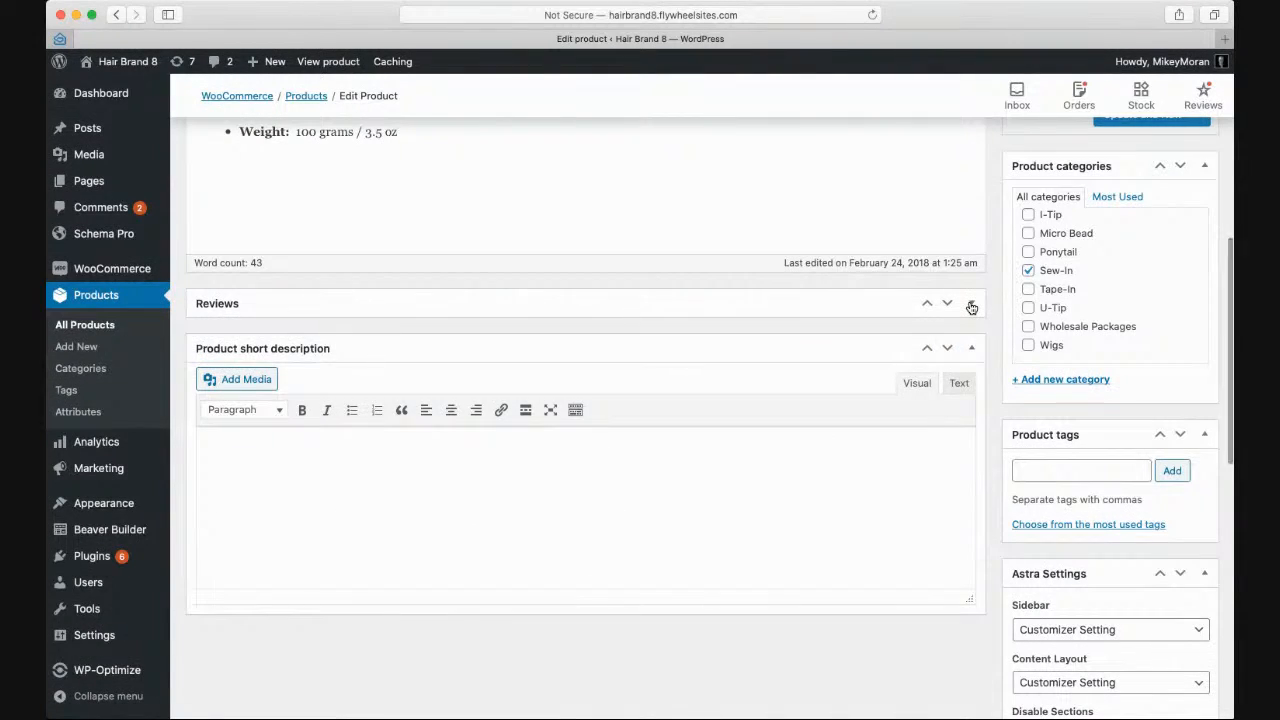
left_click(971, 307)
- Return to the product list, reopen Brazilian Loose Wave for editing, and look for its Product data box
scroll(802, 325, "down", 10)
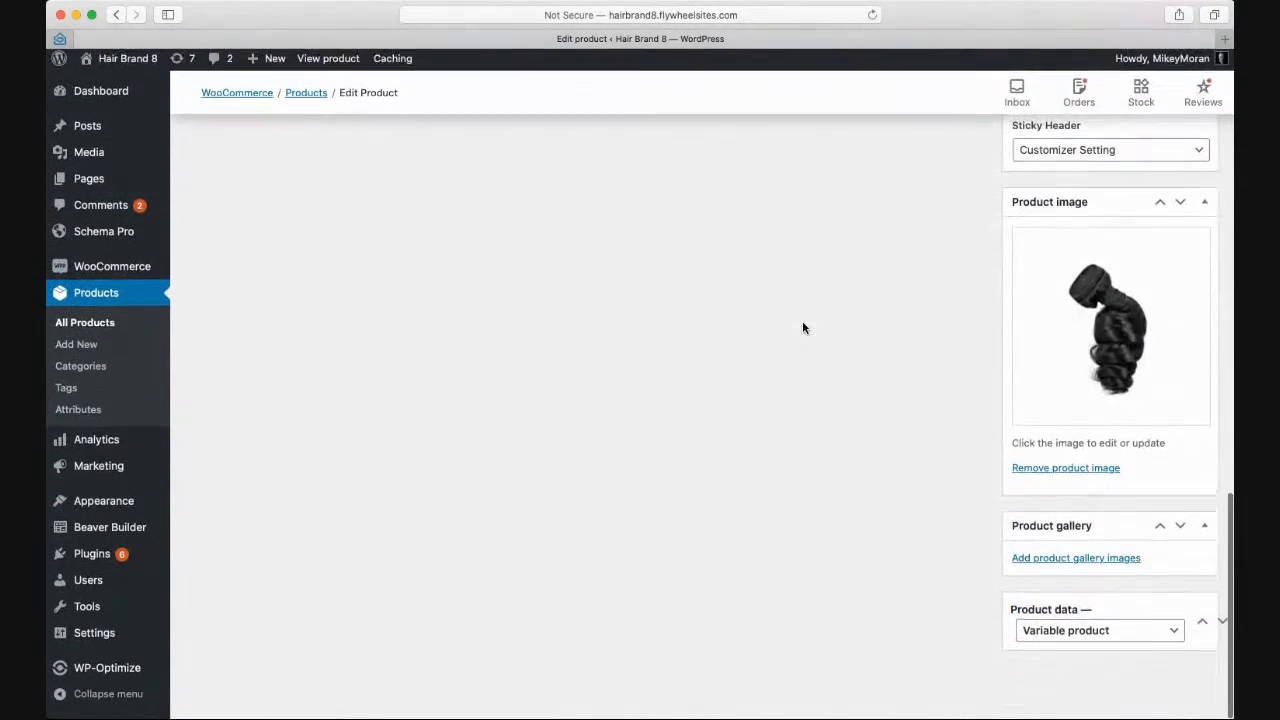
scroll(802, 325, "up", 15)
scroll(802, 325, "down", 3)
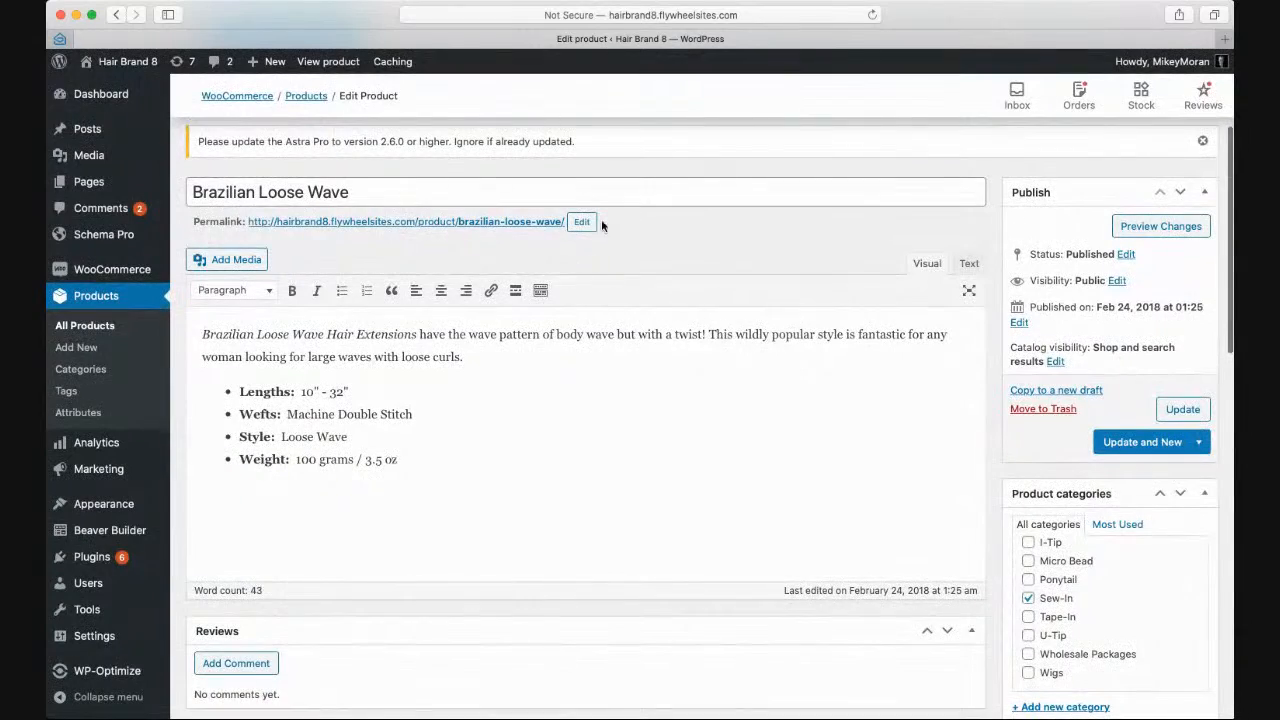
scroll(415, 358, "up", 5)
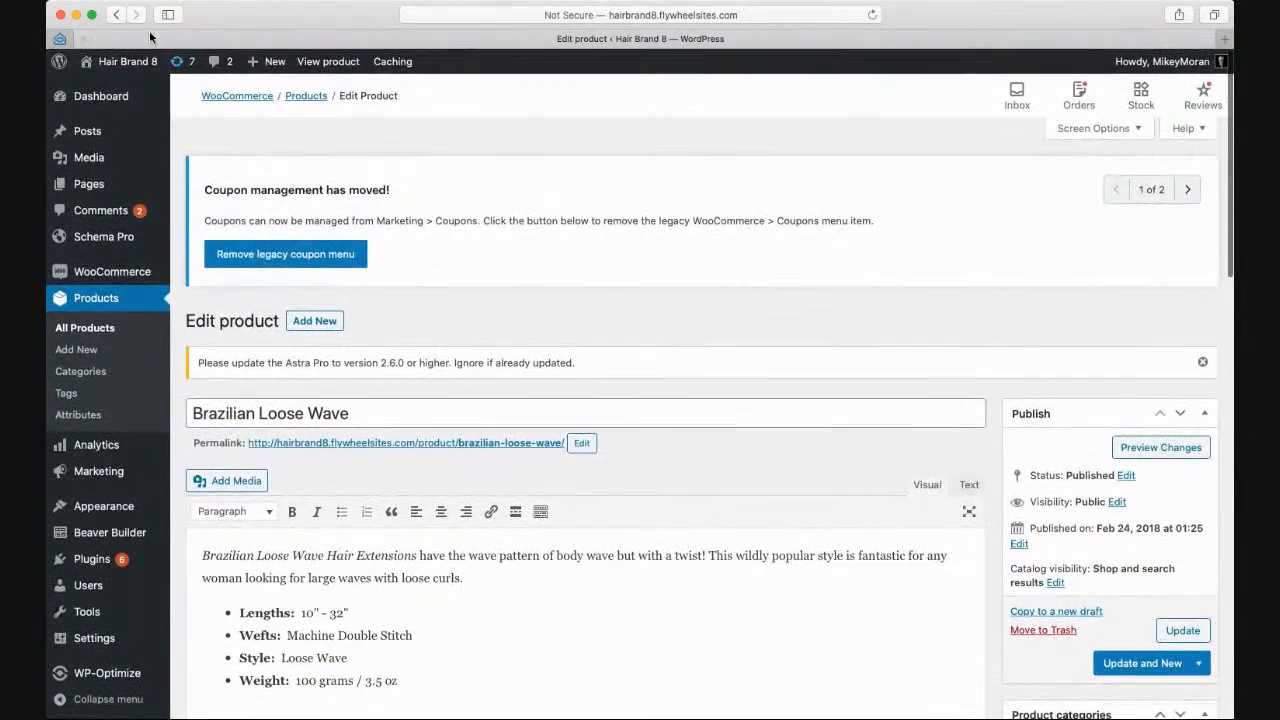
left_click(116, 15)
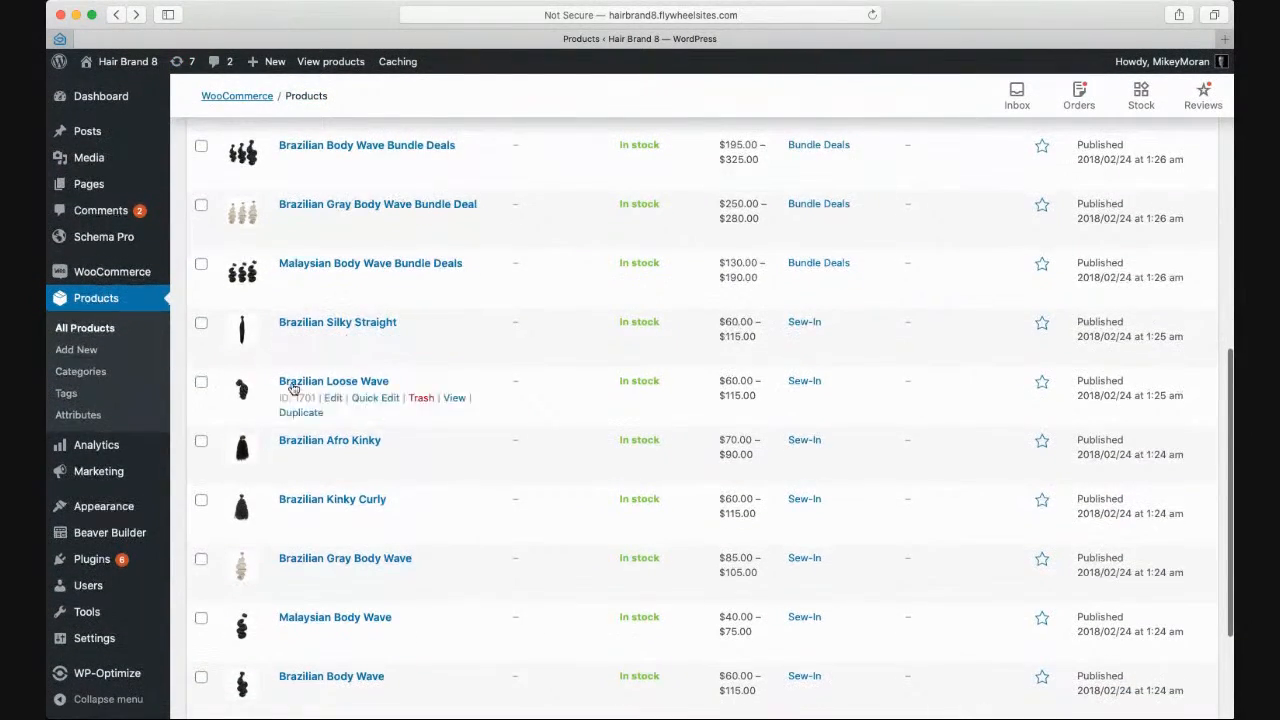
left_click(334, 399)
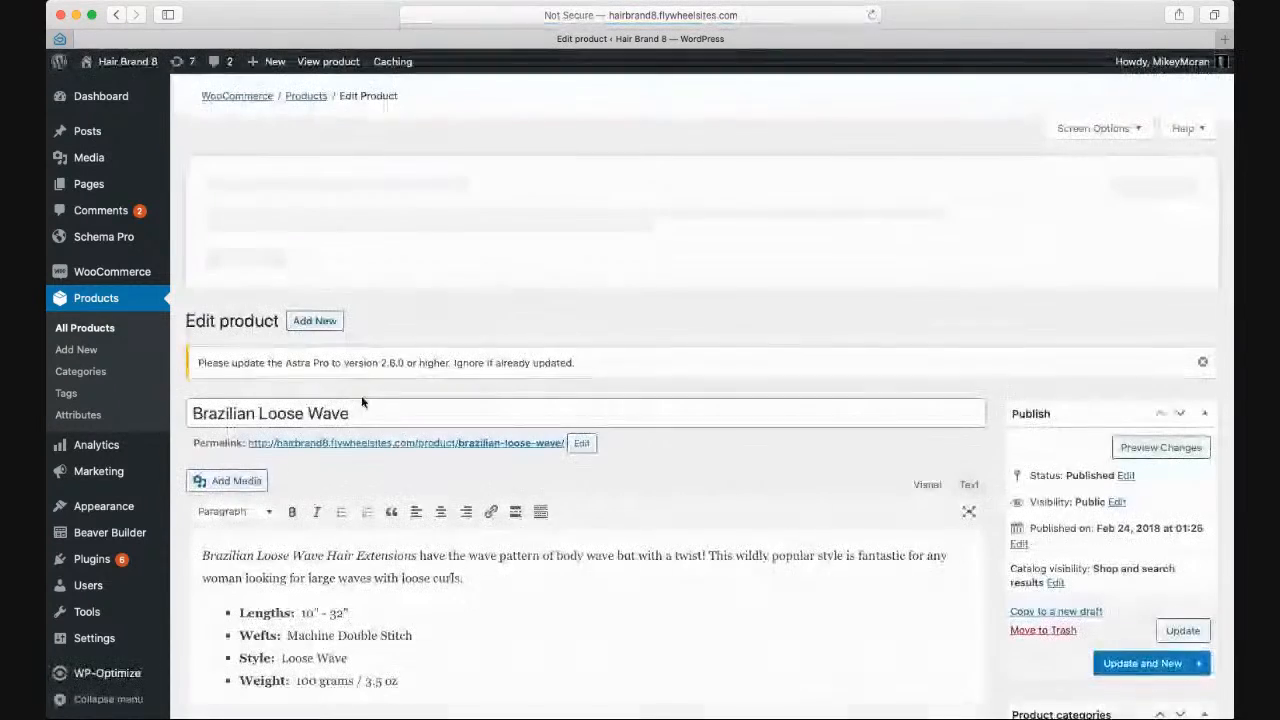
scroll(614, 449, "down", 10)
scroll(616, 453, "down", 5)
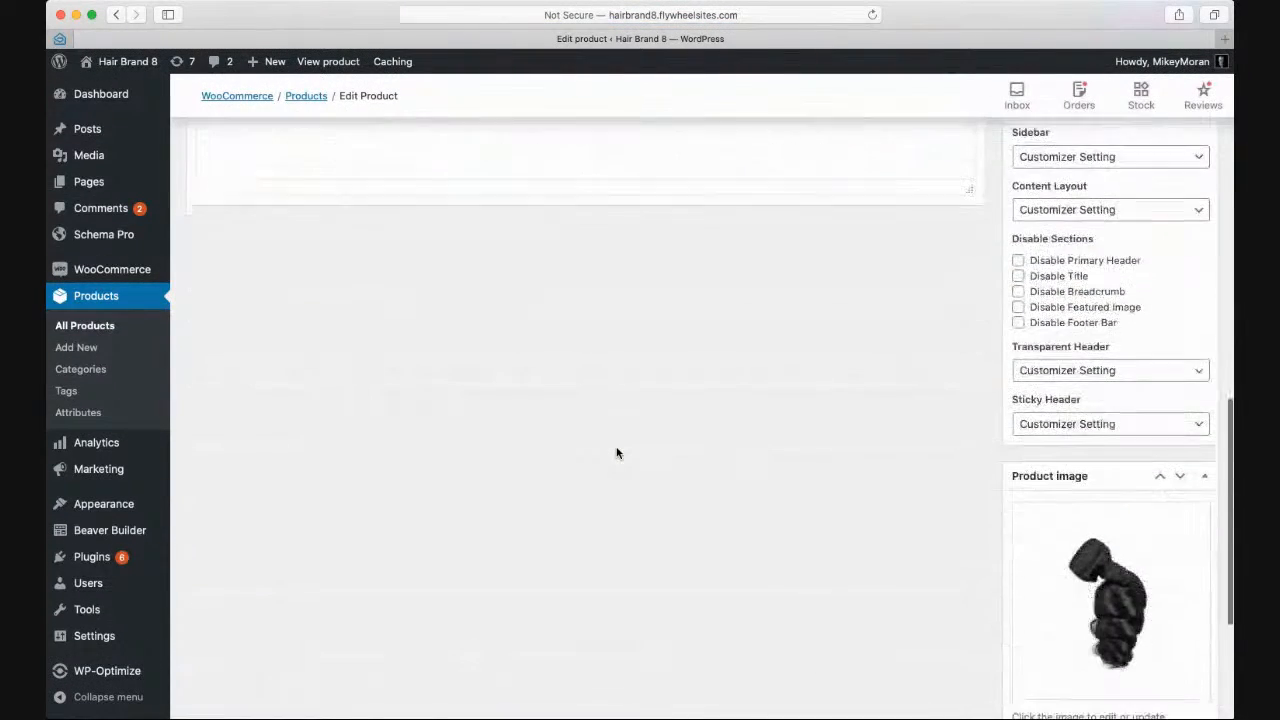
scroll(620, 446, "up", 5)
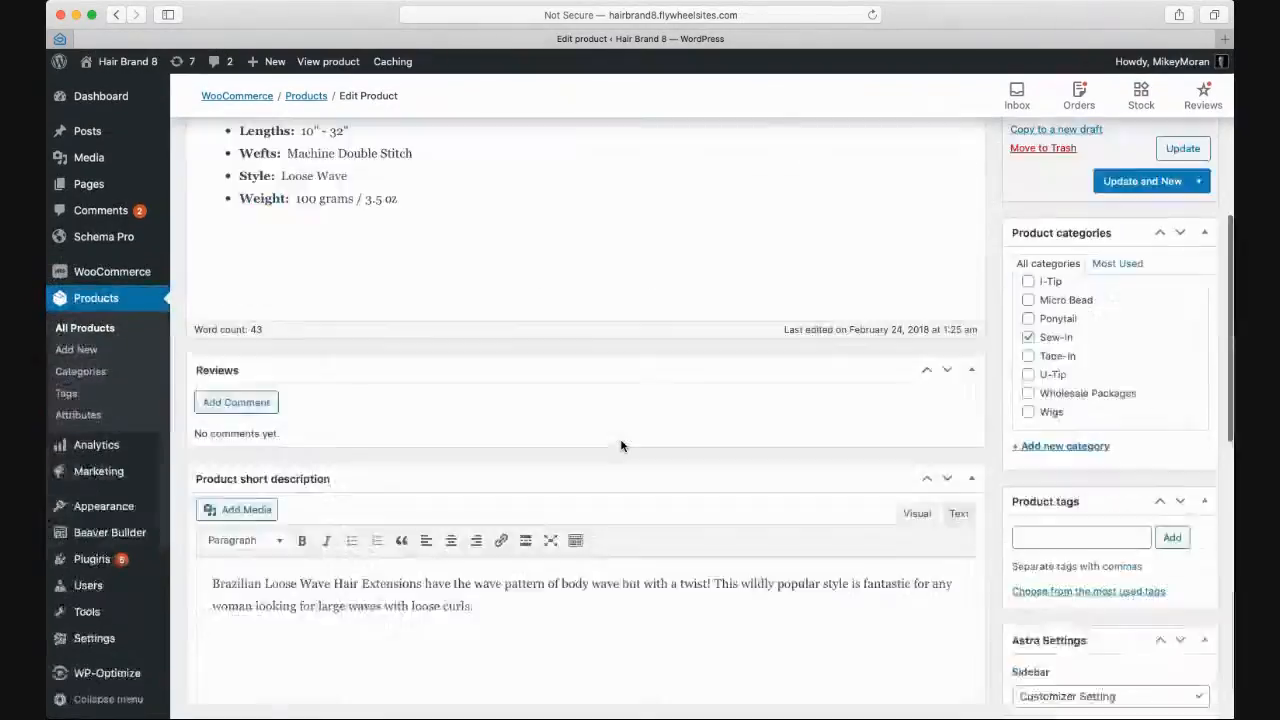
scroll(620, 446, "down", 6)
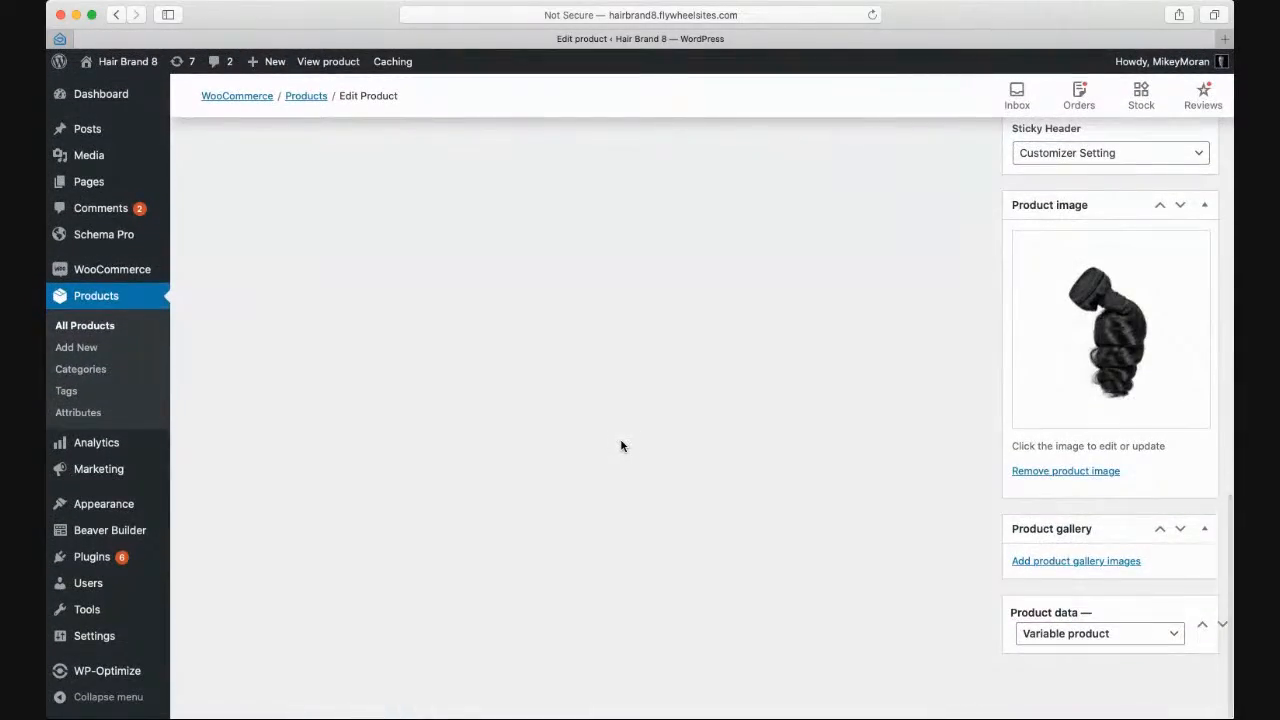
- Go back to the product list and open Brazilian Silky Straight for editing
scroll(620, 446, "up", 15)
scroll(620, 446, "down", 8)
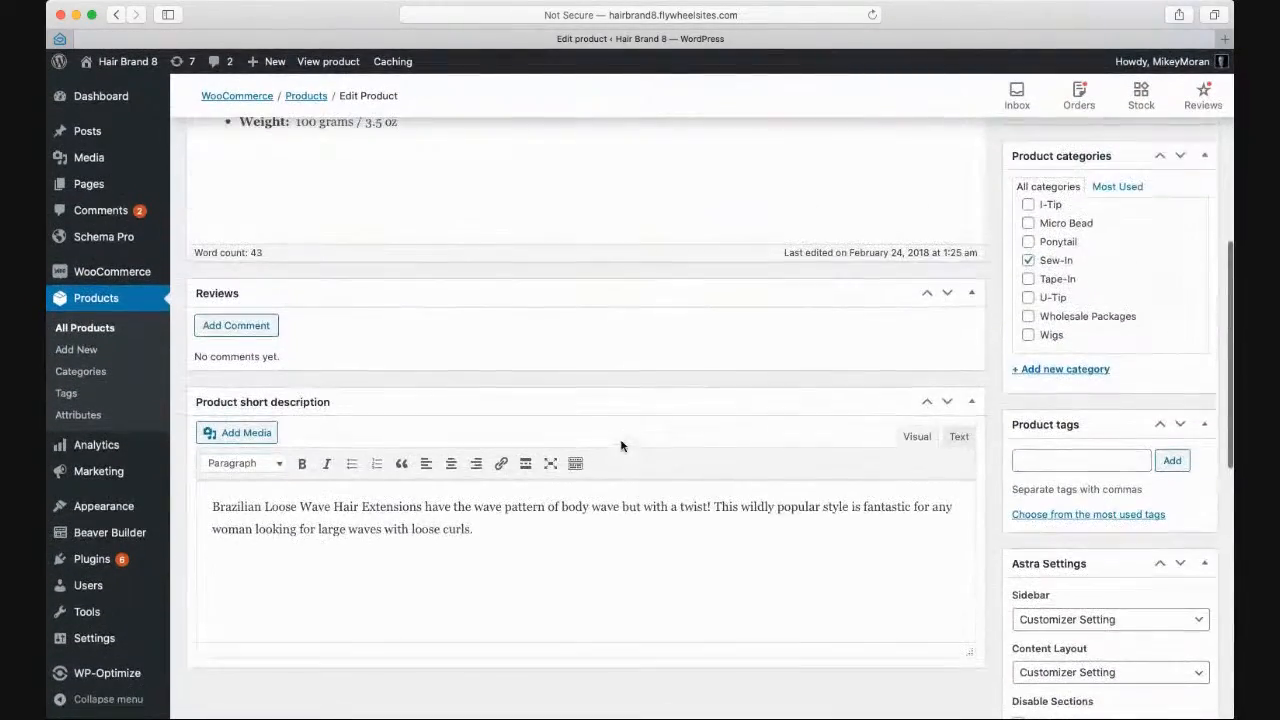
left_click(118, 15)
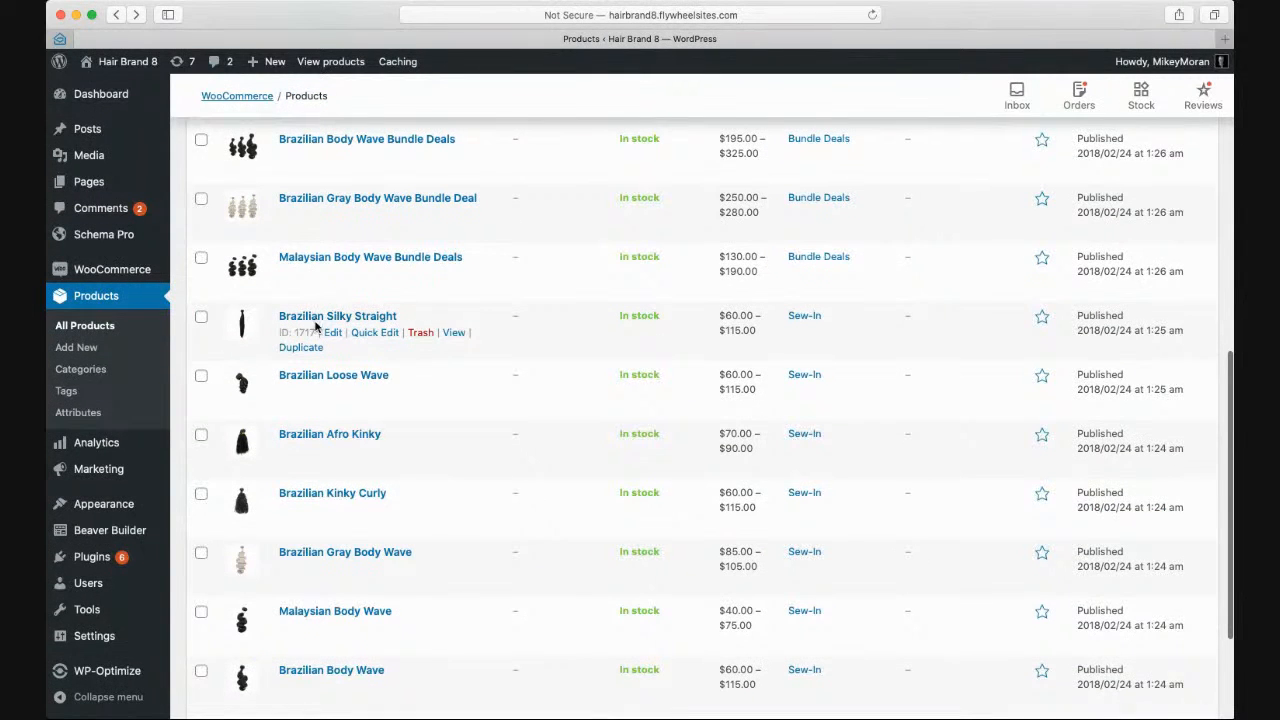
left_click(333, 333)
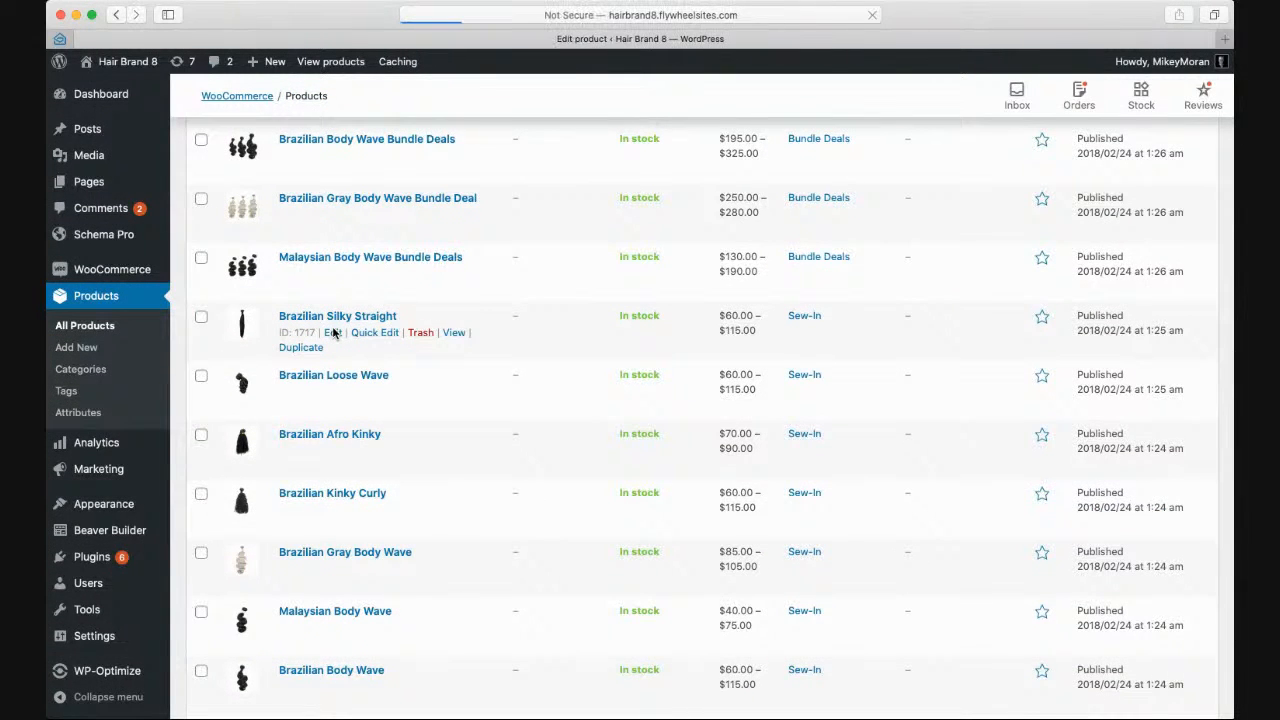
scroll(333, 333, "down", 5)
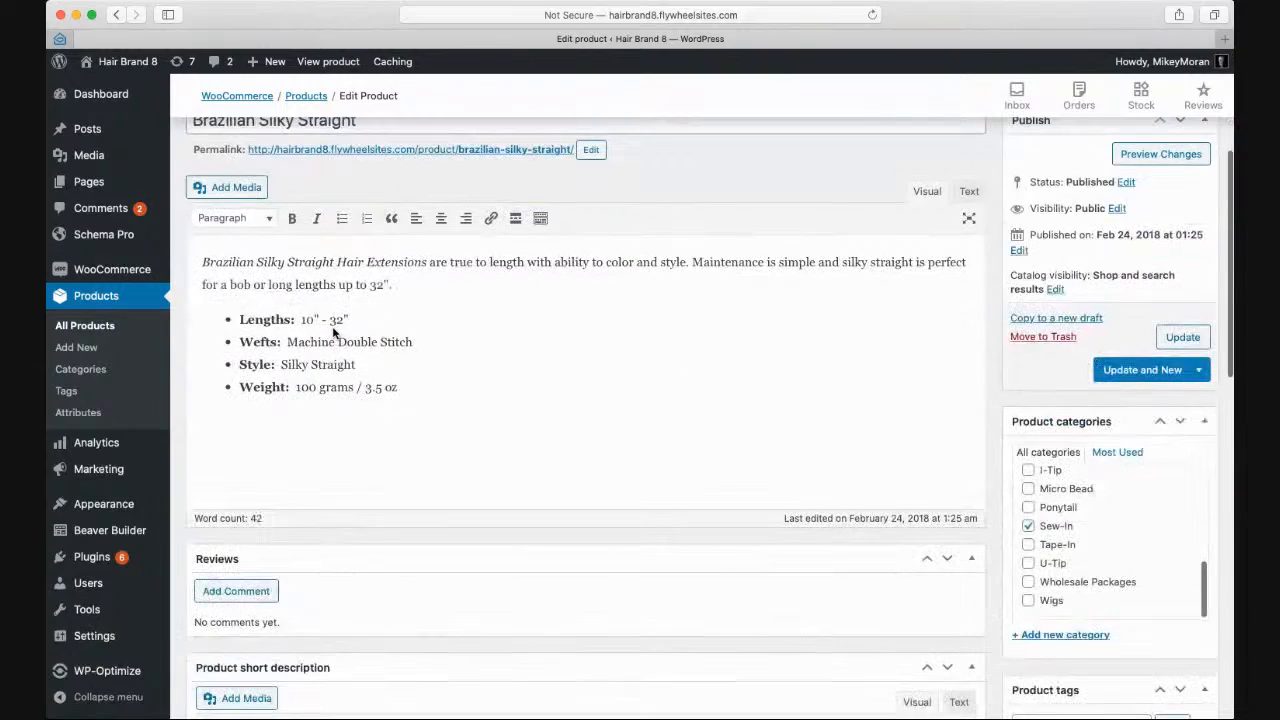
scroll(333, 333, "up", 5)
- Reload the Brazilian Silky Straight edit page and locate its Product data box
left_click(772, 17)
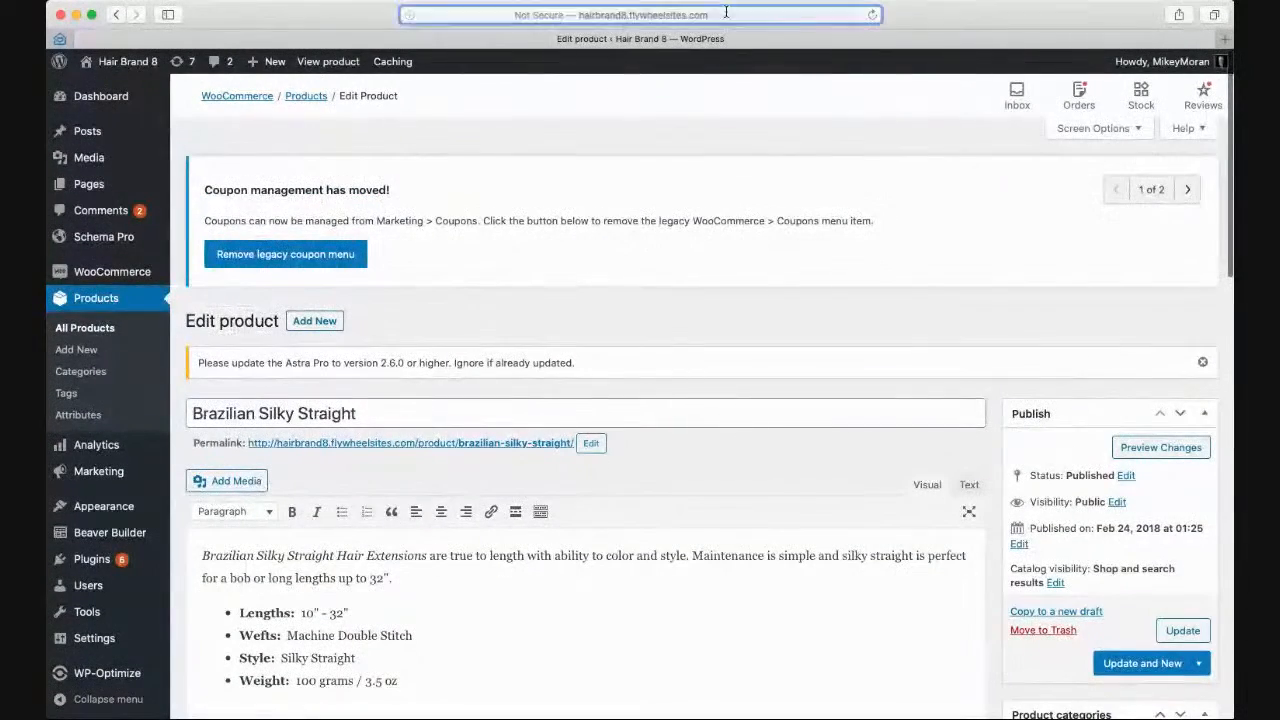
key("Return")
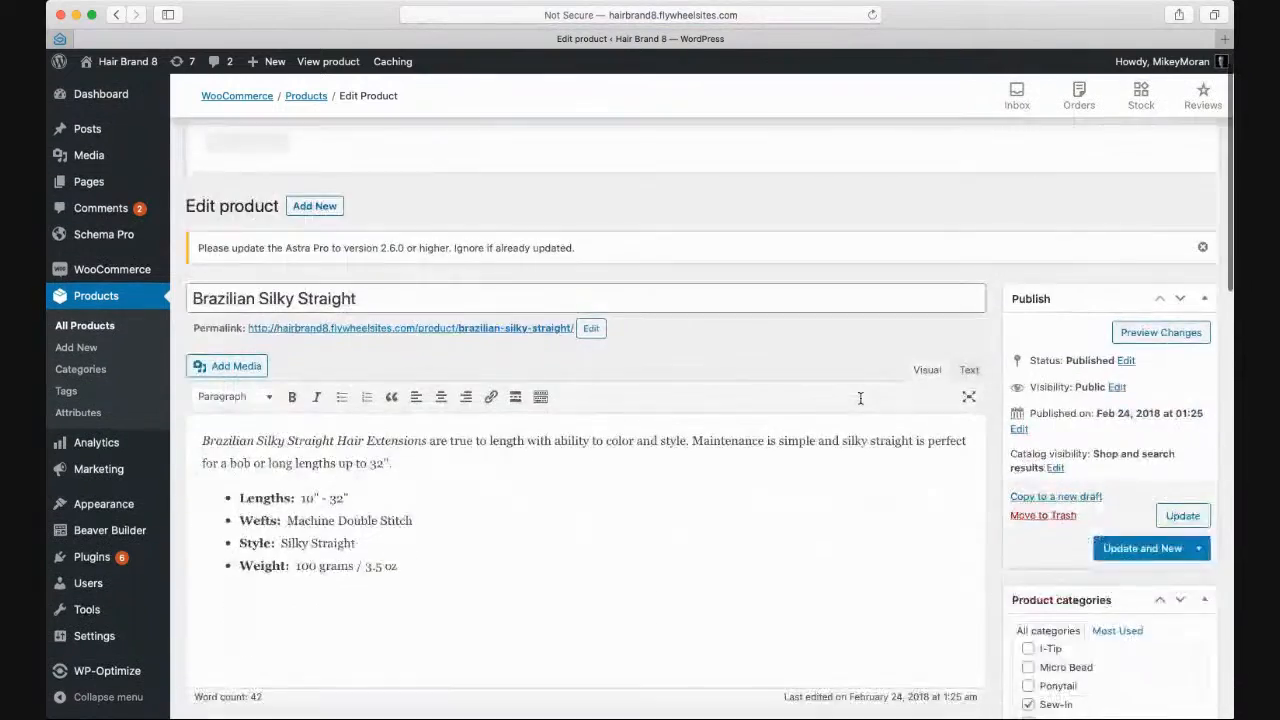
scroll(860, 398, "down", 10)
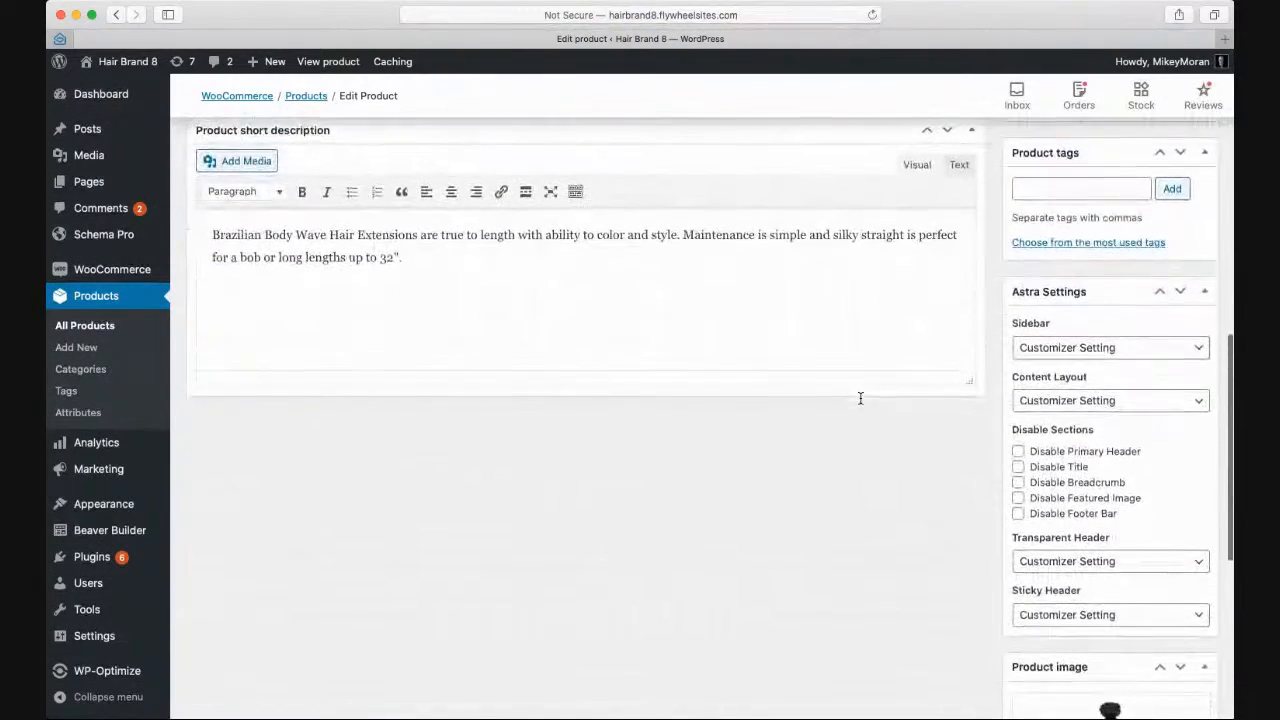
scroll(860, 398, "down", 5)
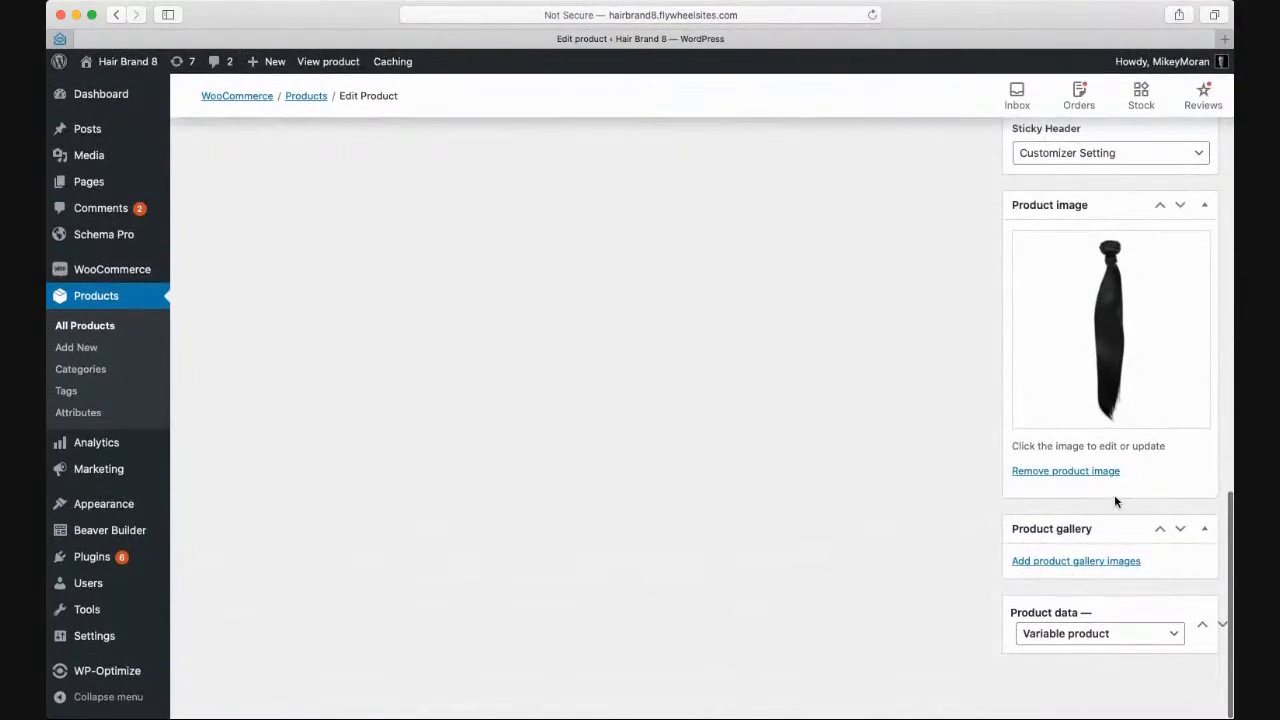
- Move the Product data box above Product gallery and back below it, then move Product gallery above Product image
left_click(1203, 629)
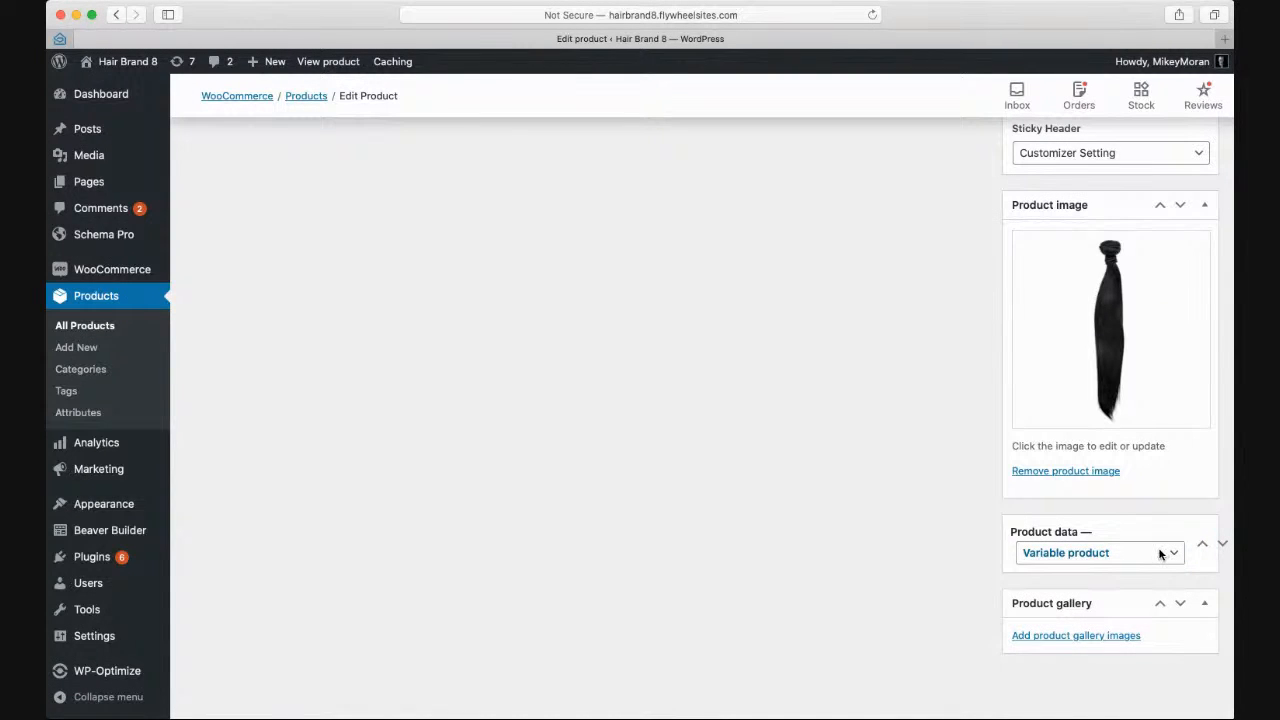
left_click(1222, 545)
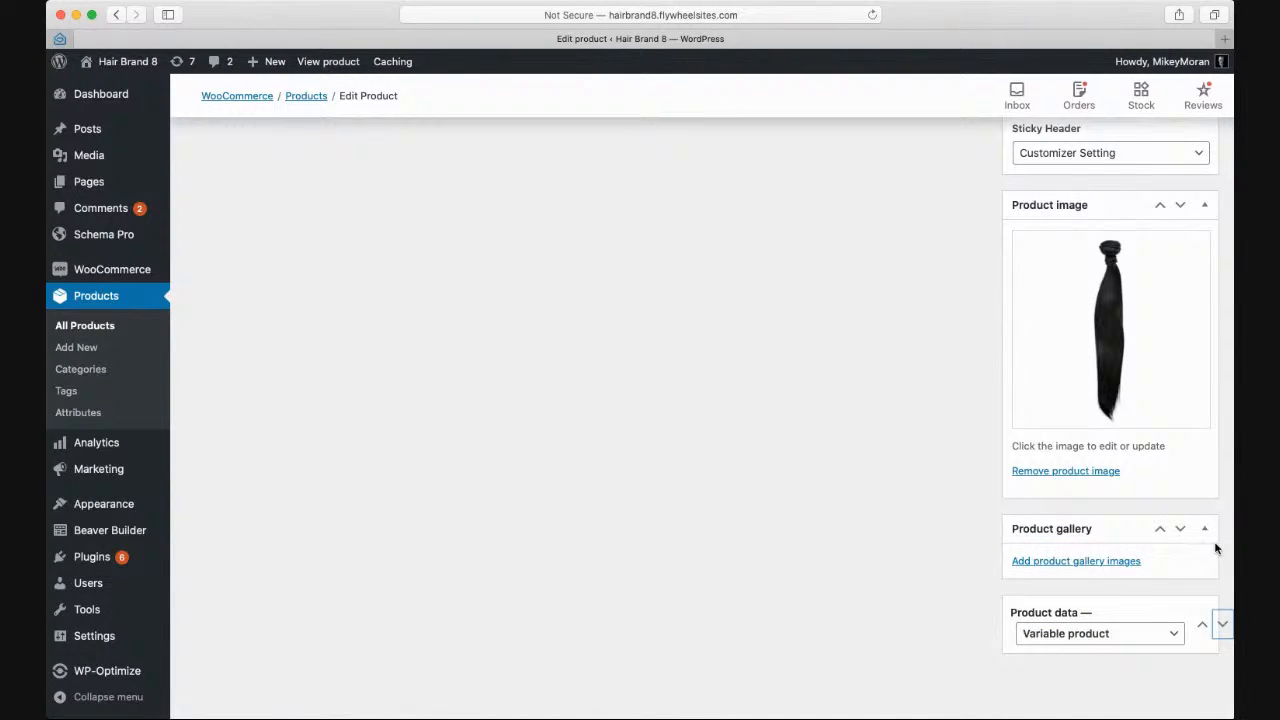
left_click(1161, 532)
scroll(702, 327, "up", 20)
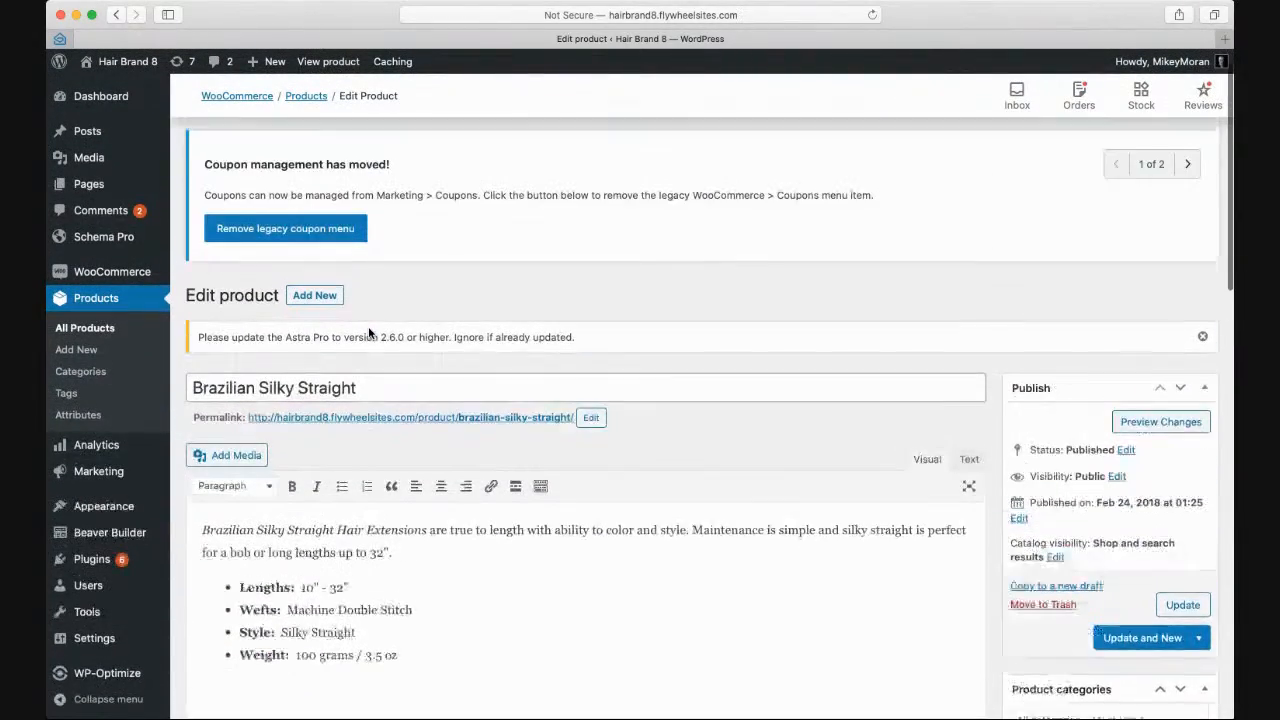
scroll(515, 352, "down", 15)
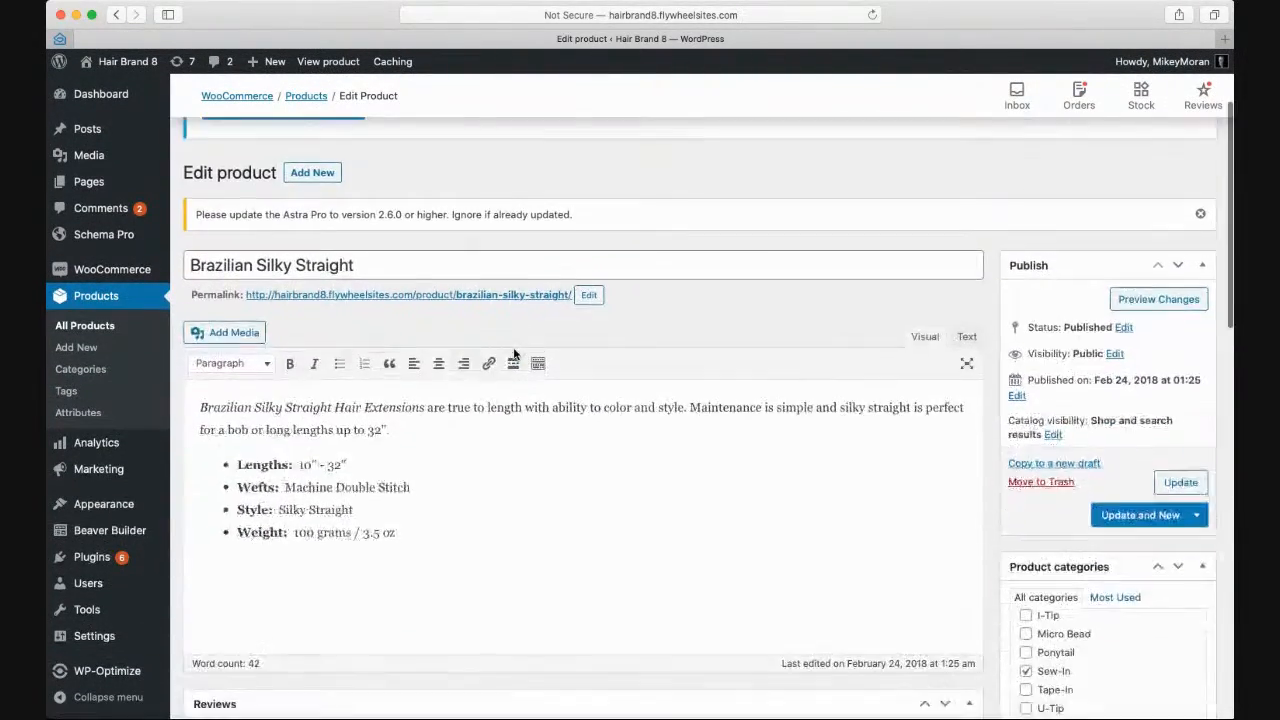
scroll(513, 353, "down", 5)
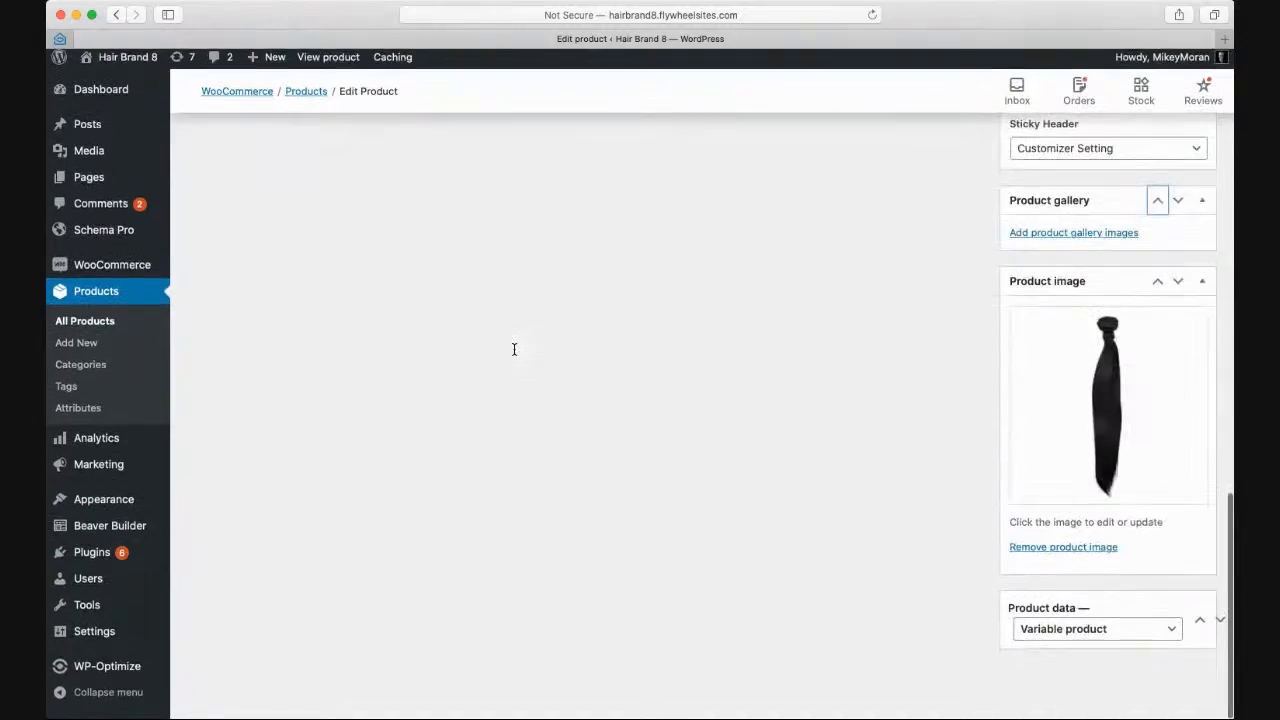
scroll(513, 354, "up", 20)
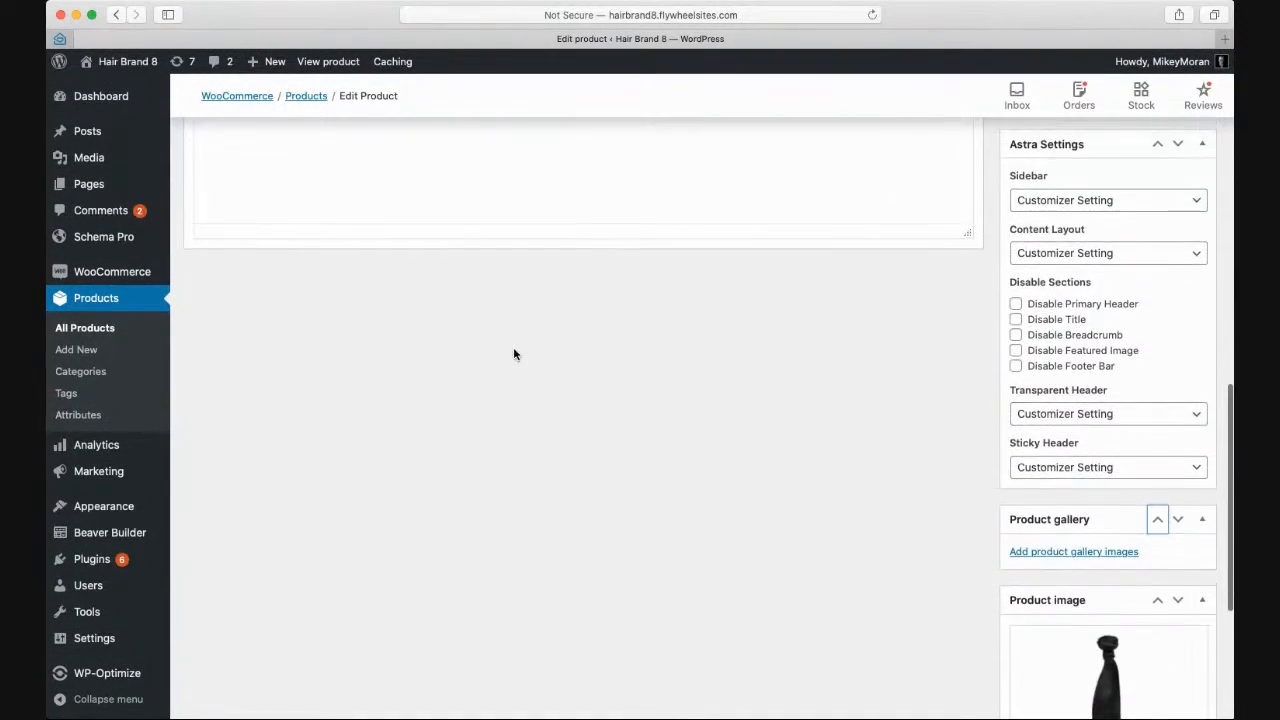
scroll(514, 349, "up", 5)
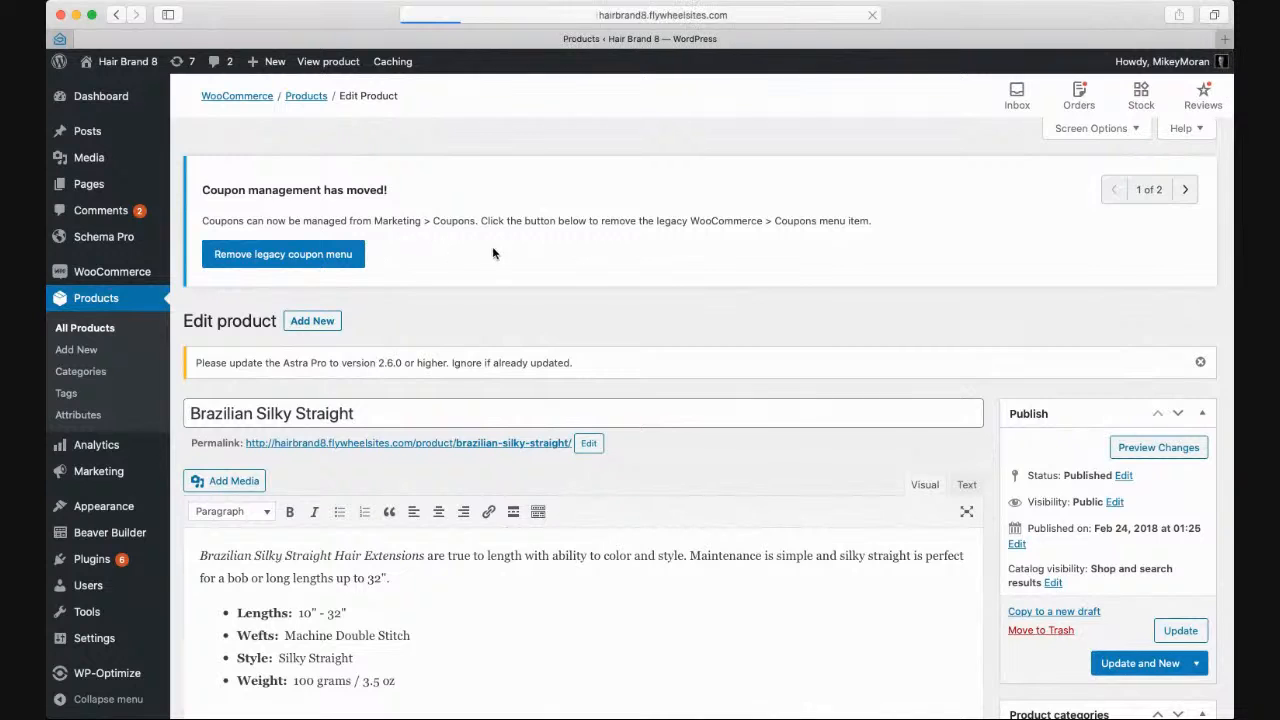
- Return to the product list, search the products for "body wave", and go to the second page of results
scroll(540, 405, "down", 2)
mouse_move(295, 425)
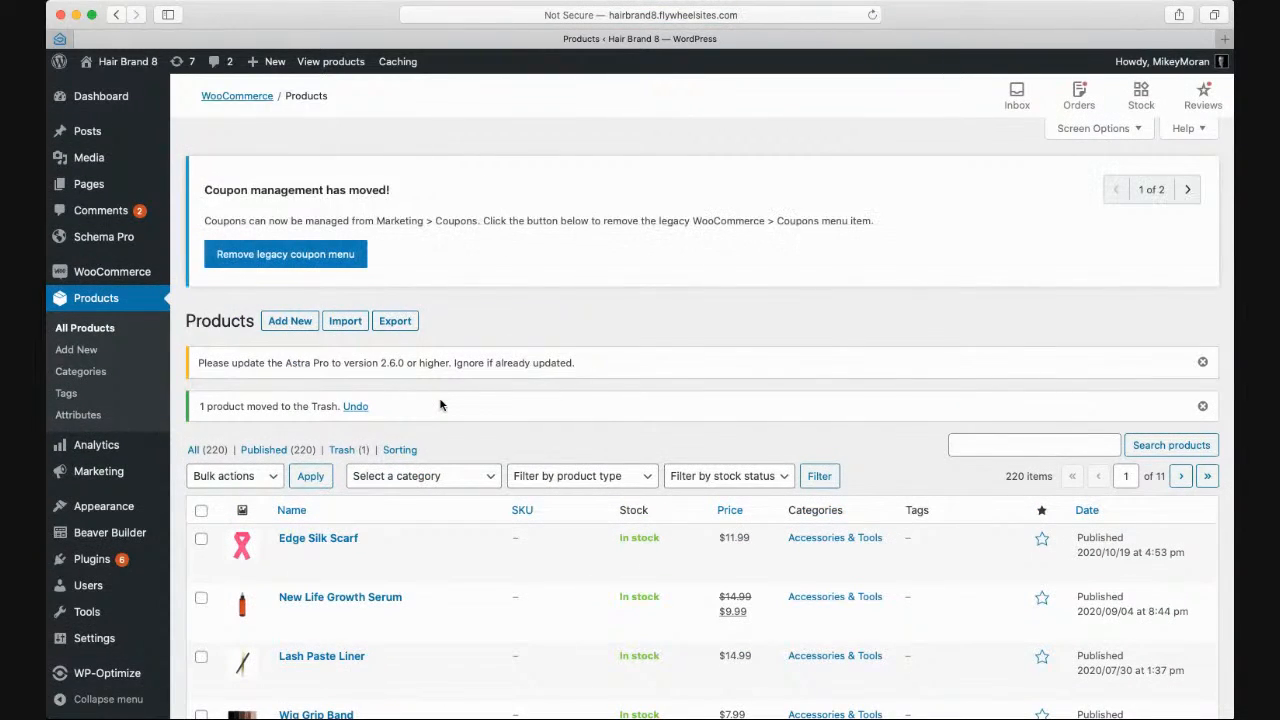
scroll(440, 405, "down", 15)
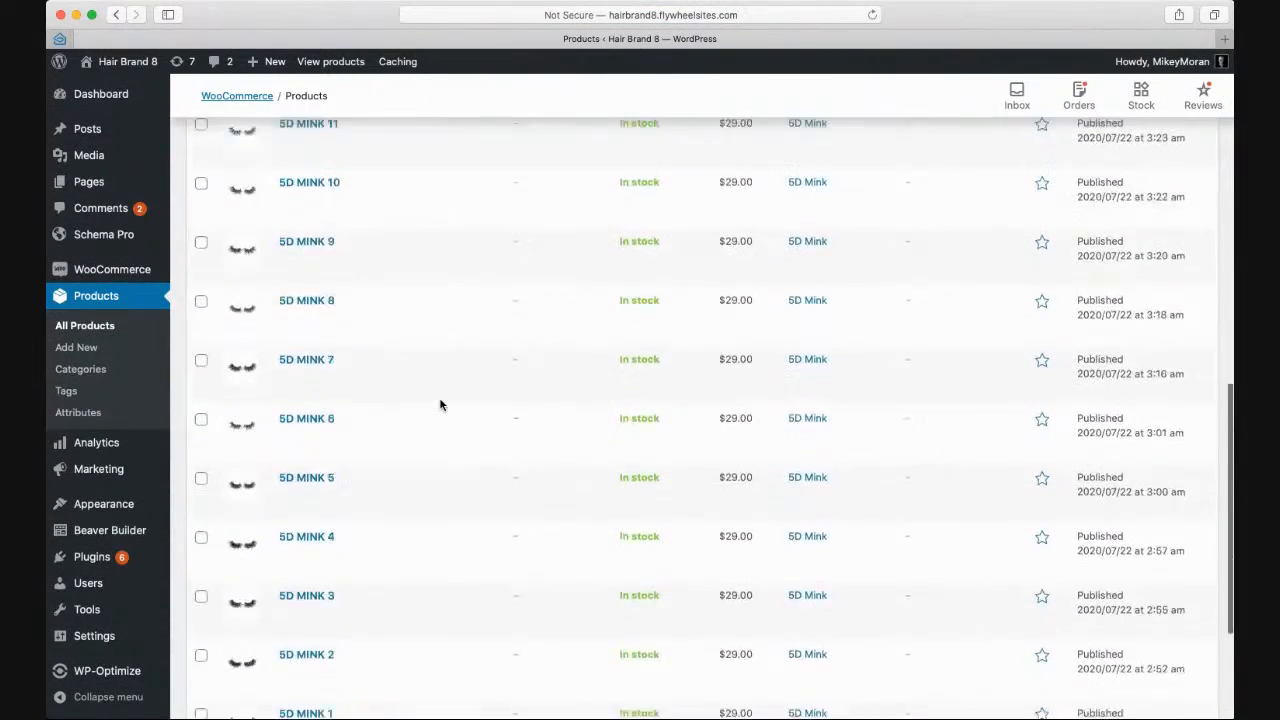
scroll(440, 405, "up", 15)
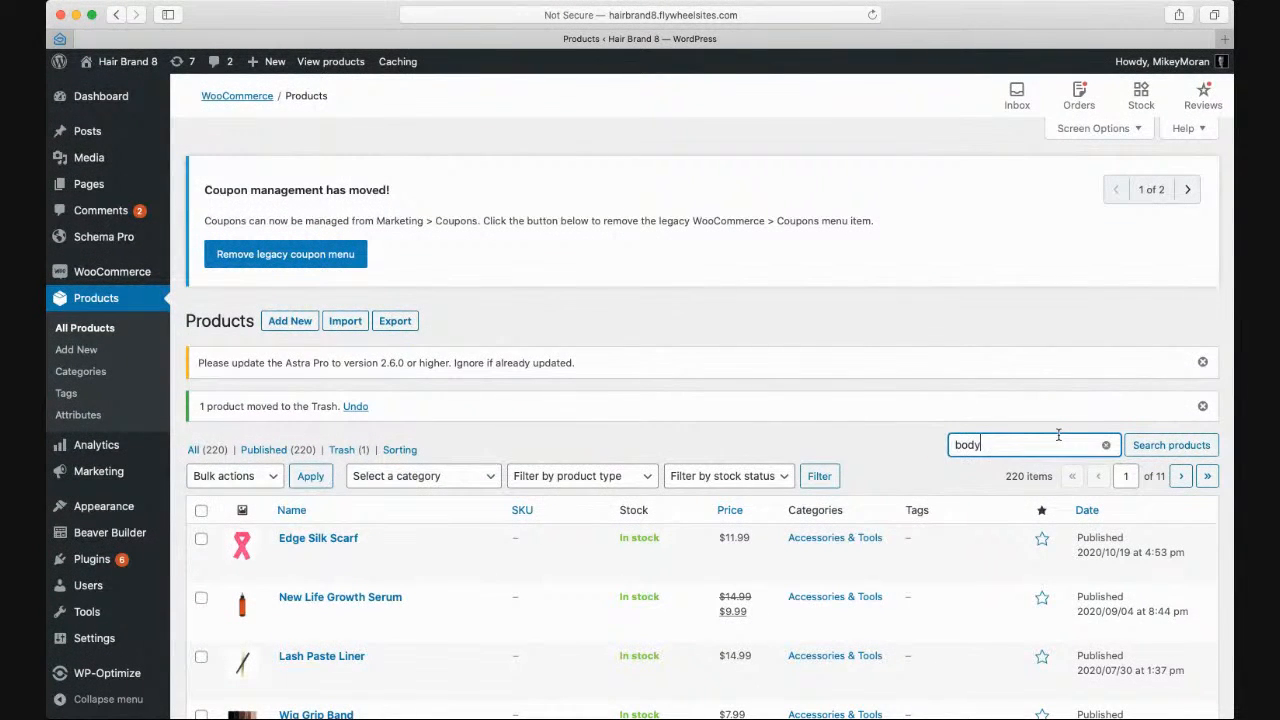
scroll(853, 330, "down", 3)
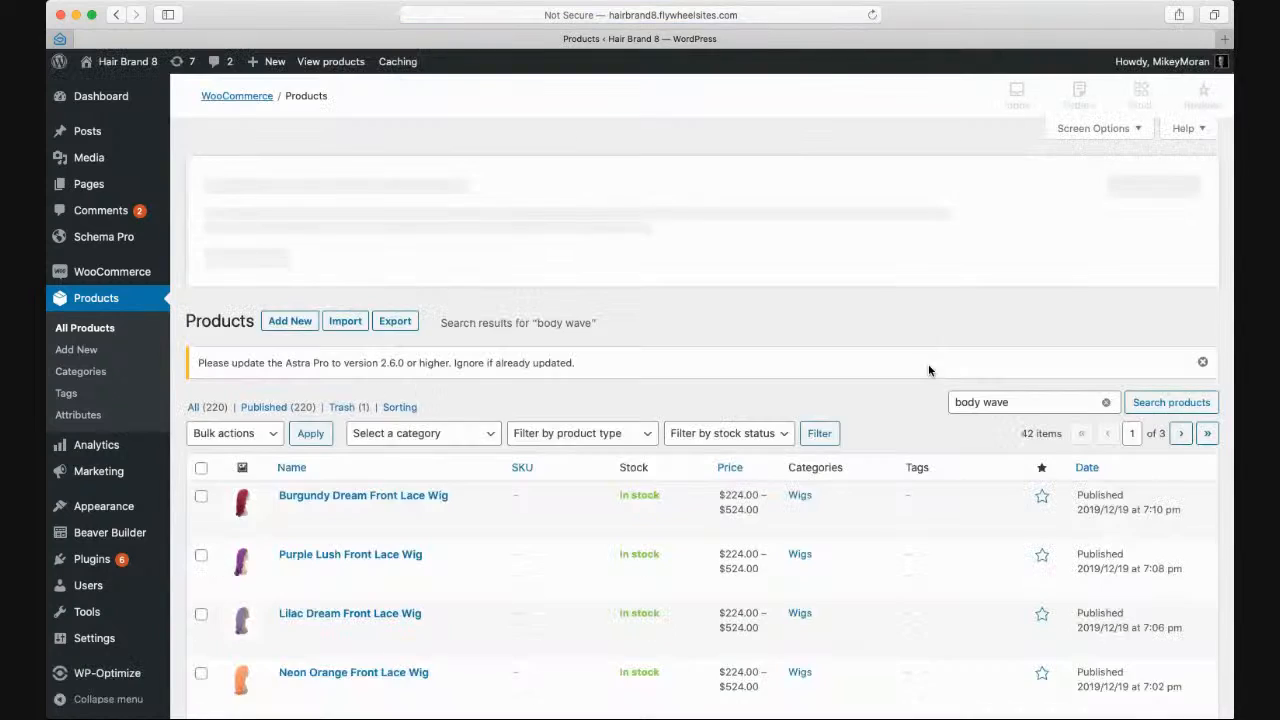
scroll(432, 407, "down", 10)
scroll(432, 407, "down", 5)
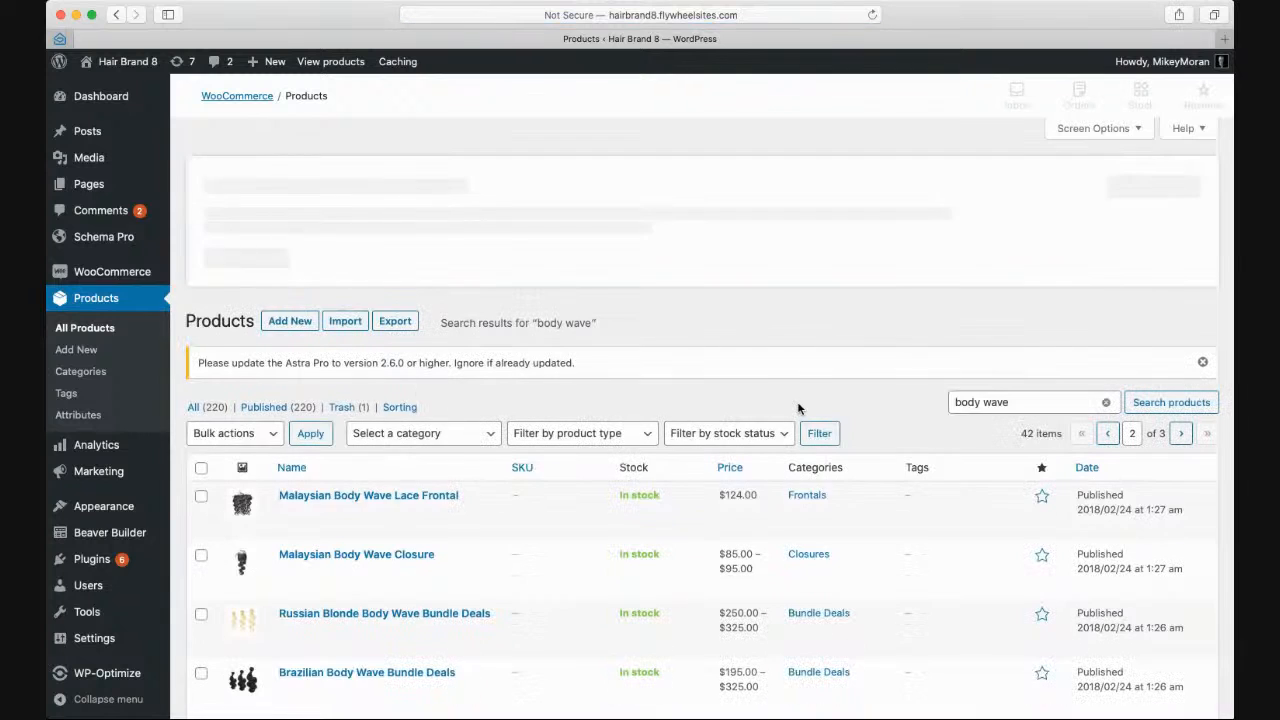
- Open Malaysian Body Wave Lace Frontal for editing and locate its Product data box
scroll(511, 479, "down", 3)
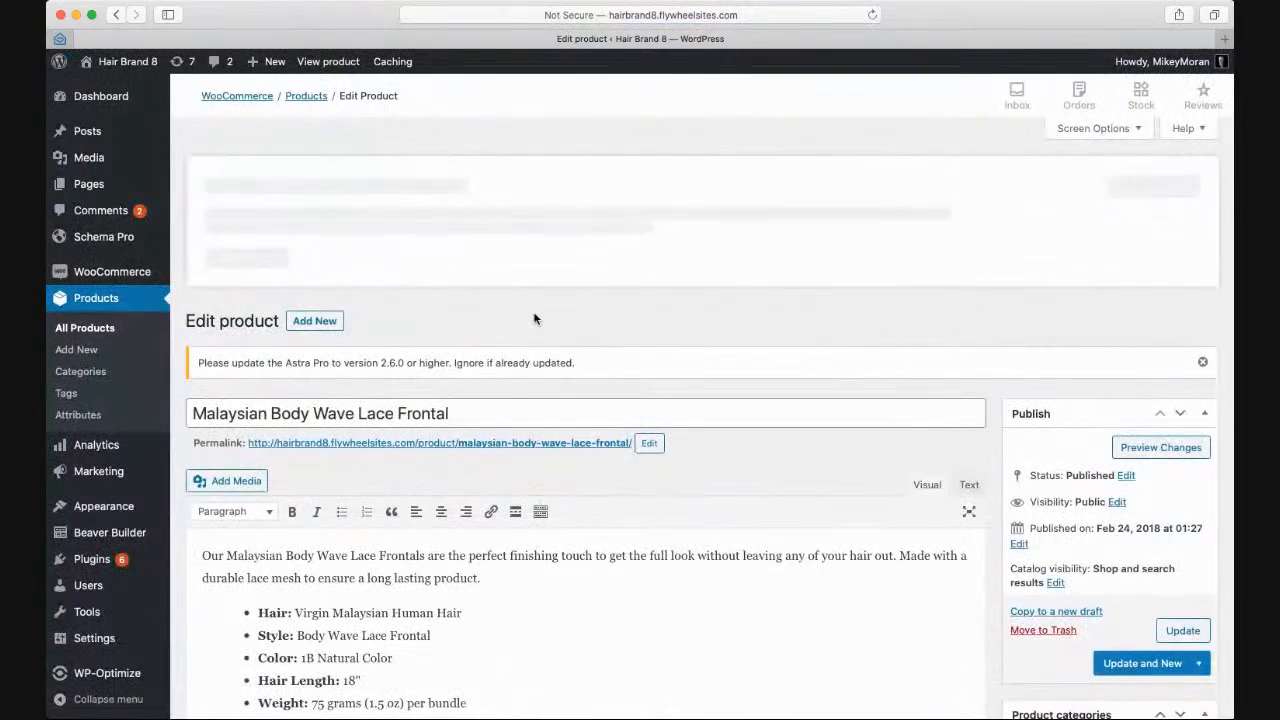
scroll(534, 318, "down", 10)
scroll(534, 318, "down", 5)
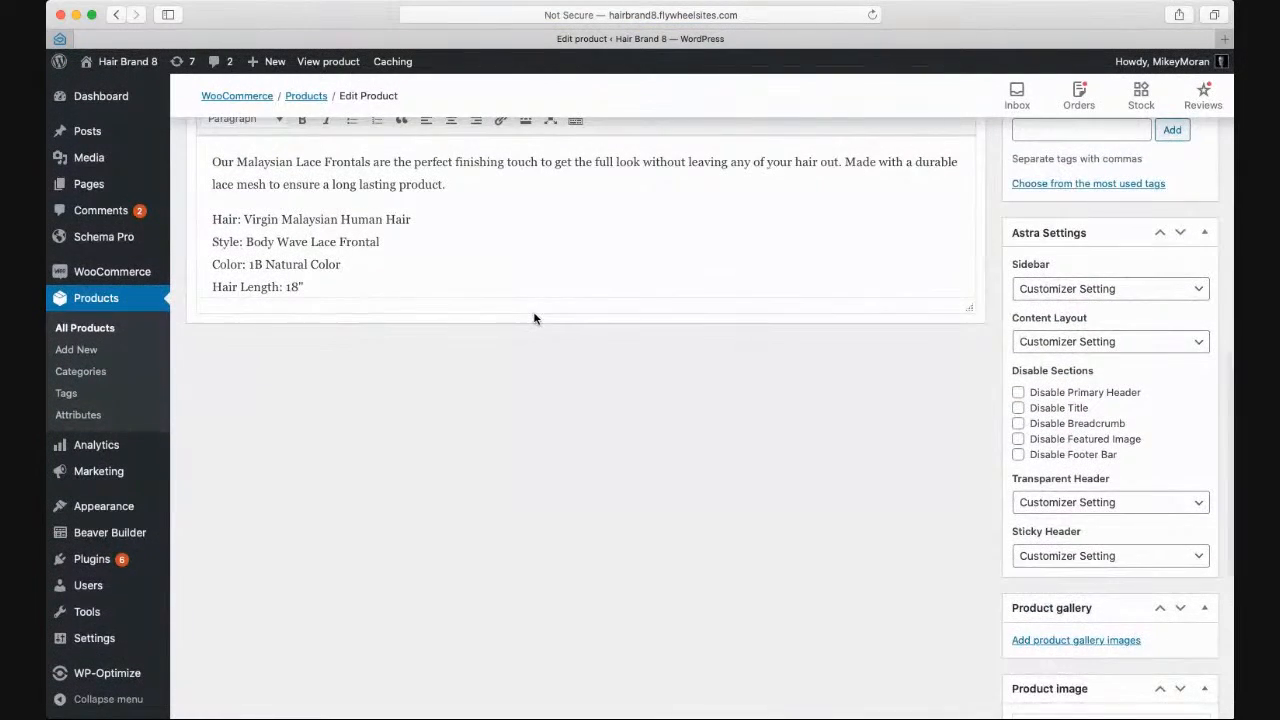
scroll(534, 318, "down", 6)
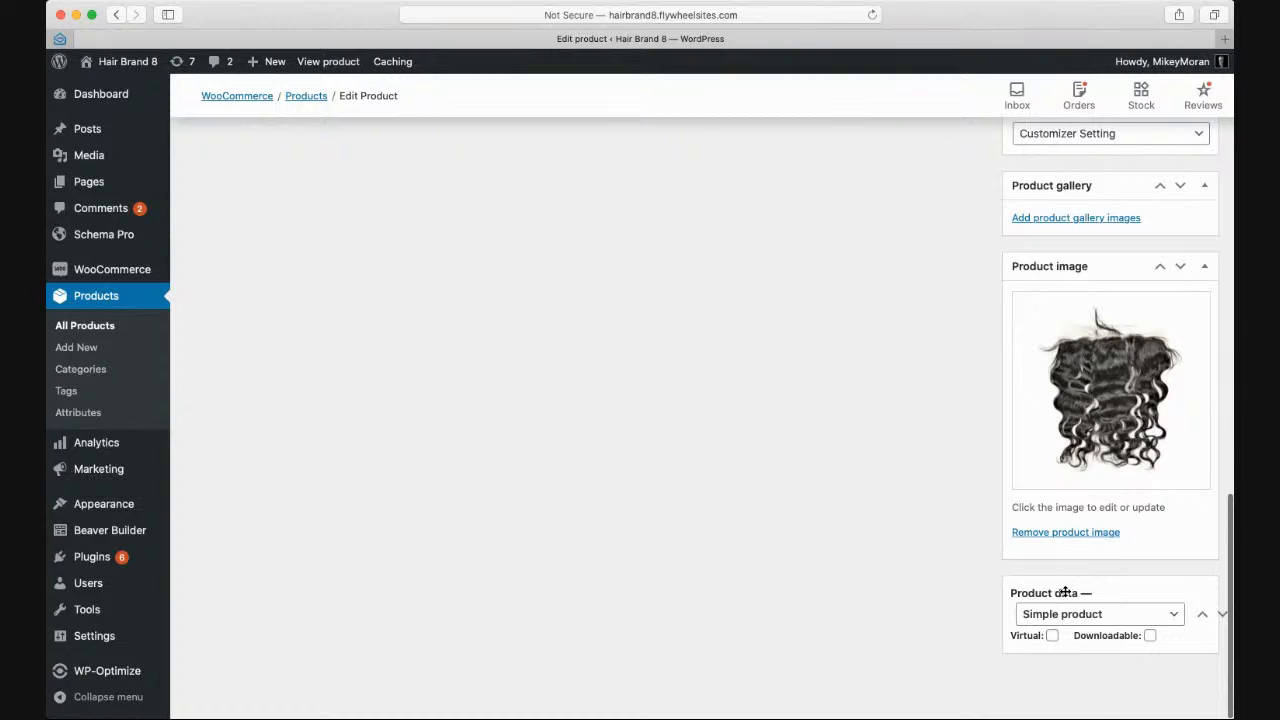
- Try to move the Product data box from the side column into the main editing column
left_click_drag(1019, 584, 391, 196)
scroll(354, 249, "up", 15)
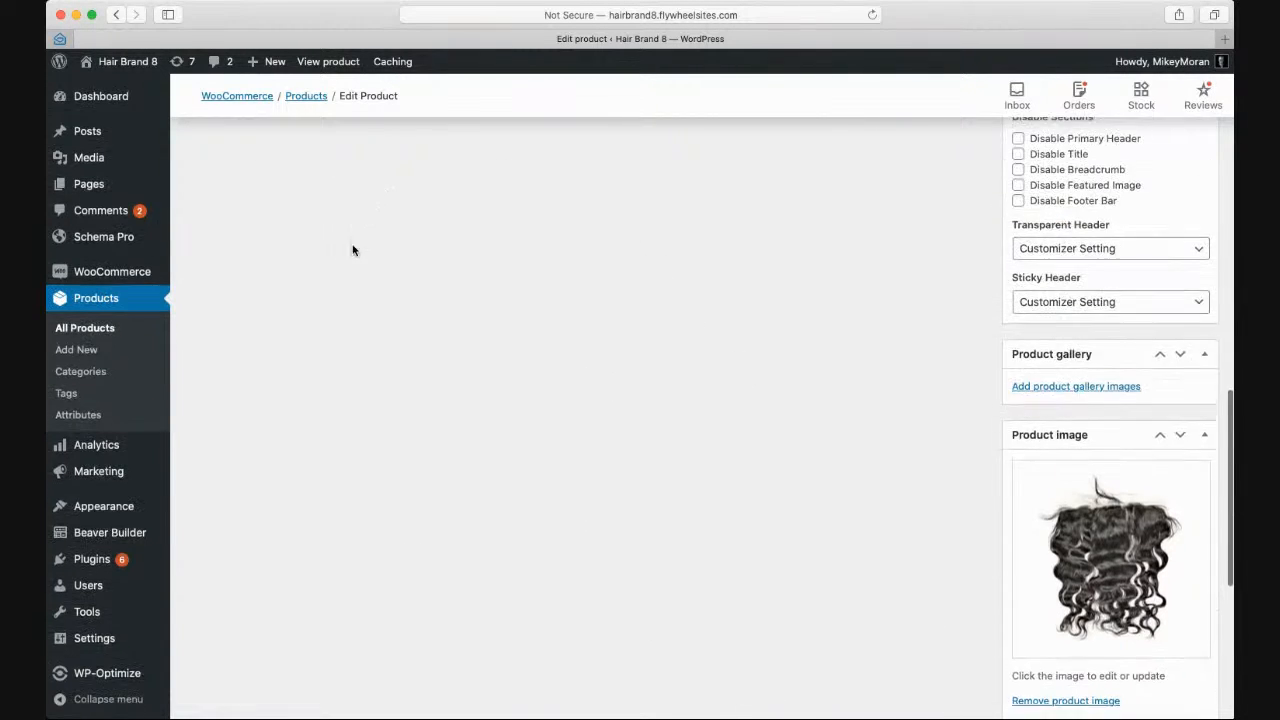
scroll(340, 244, "down", 14)
scroll(337, 240, "down", 4)
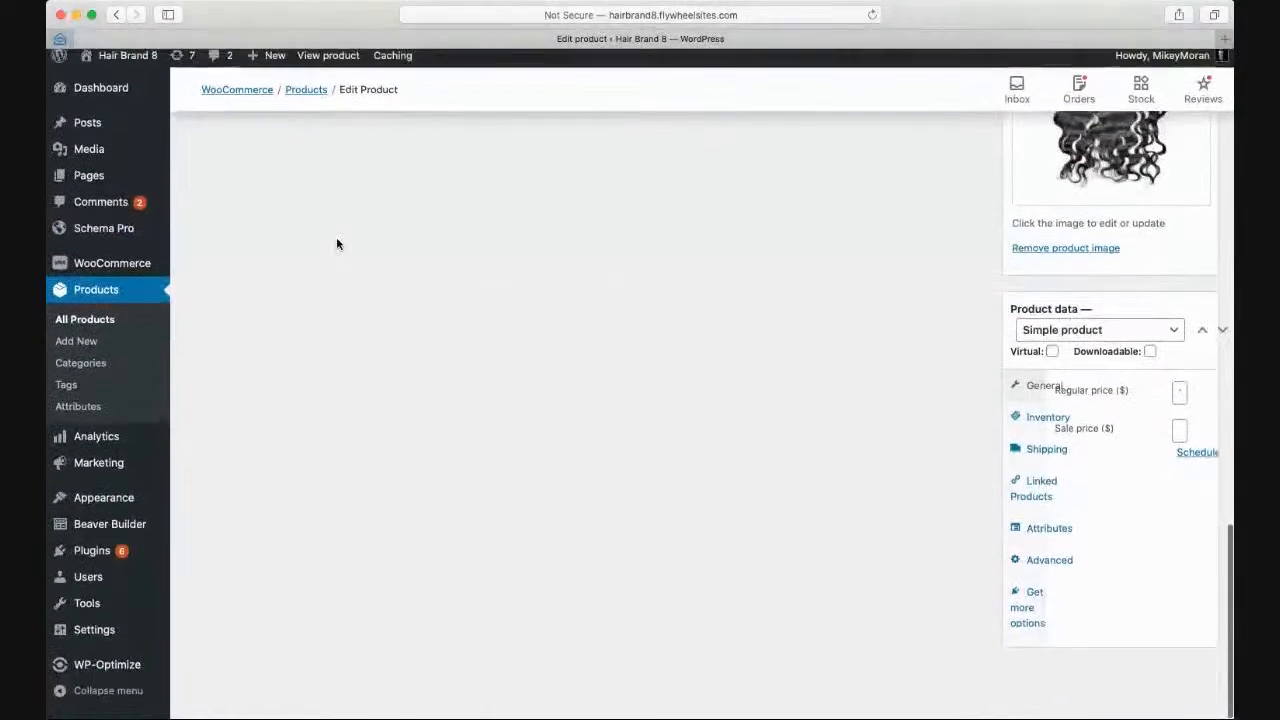
left_click_drag(1004, 347, 883, 303)
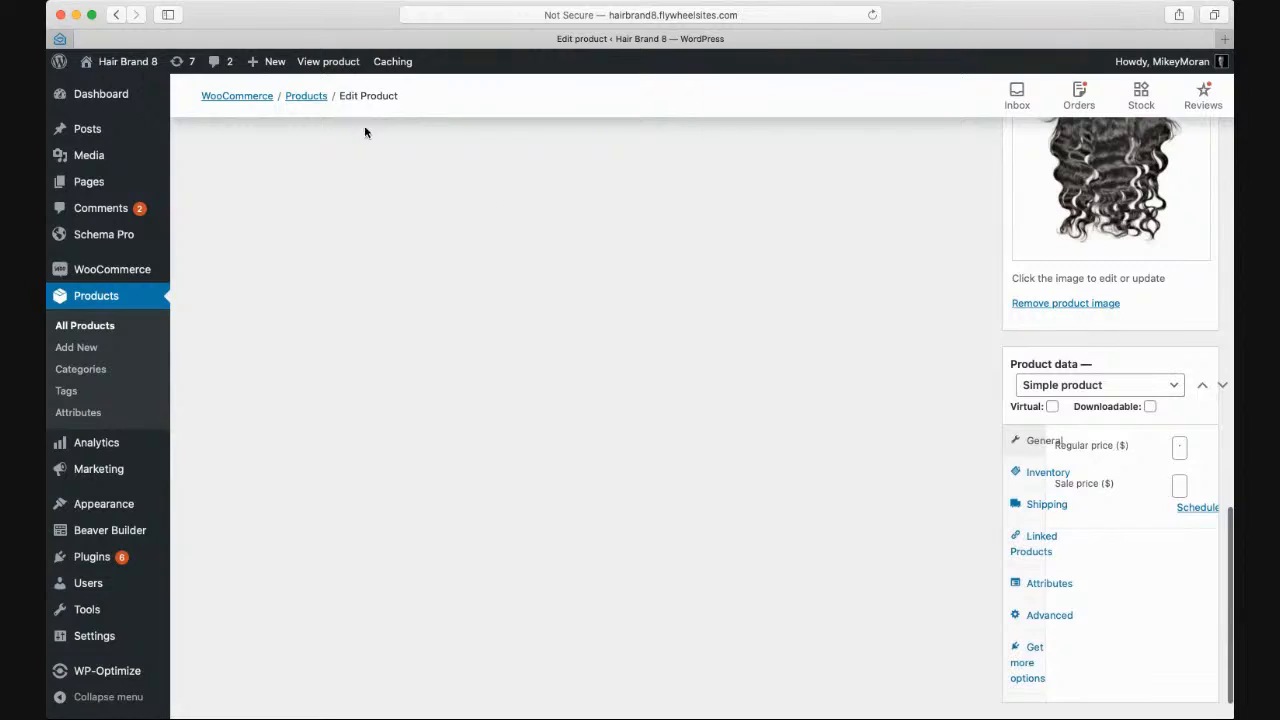
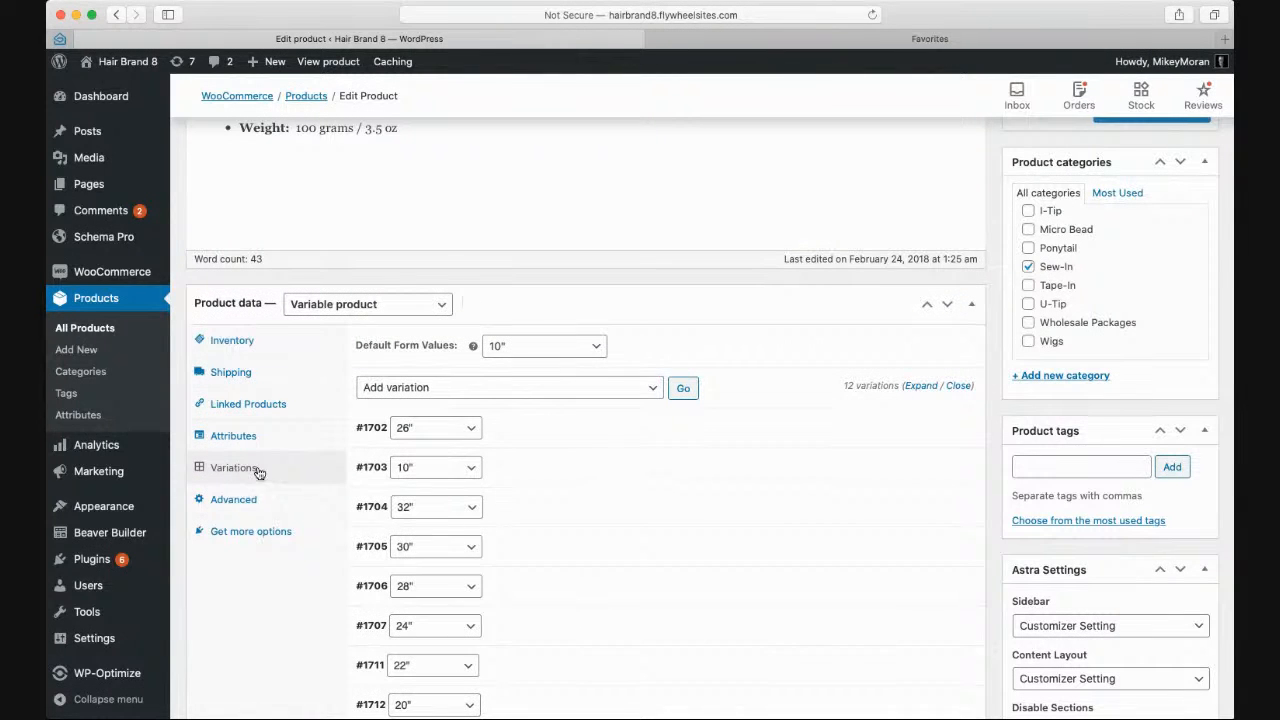
- Look through the length variations in the Brazilian Loose Wave product data
scroll(616, 481, "down", 2)
scroll(617, 481, "down", 6)
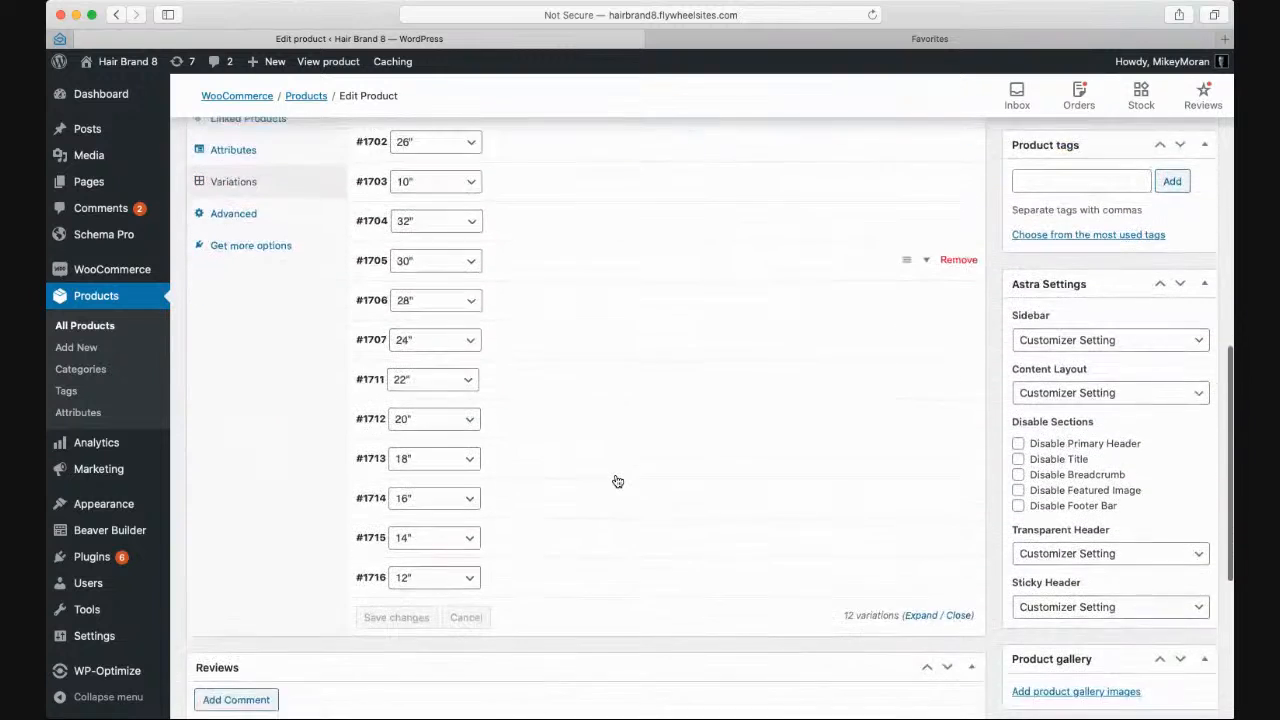
scroll(617, 481, "up", 5)
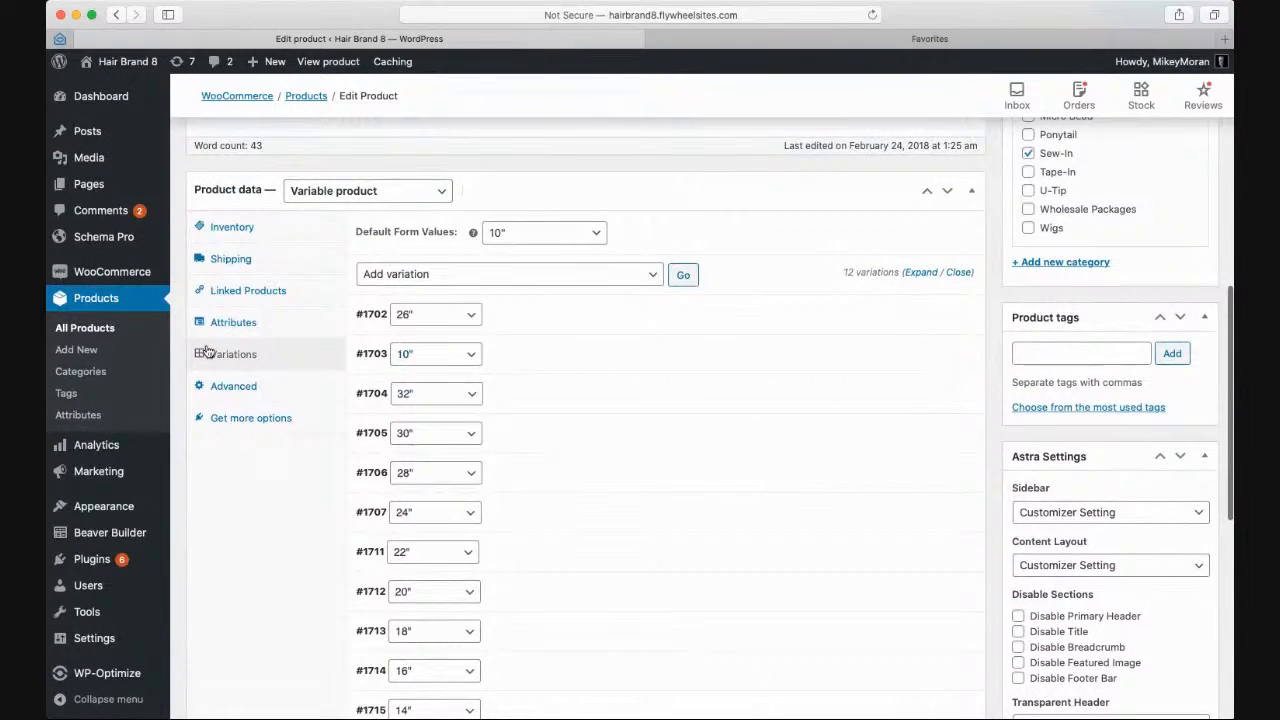
- Open the Brazilian Loose Wave product's attributes and expand the Length attribute
left_click(241, 327)
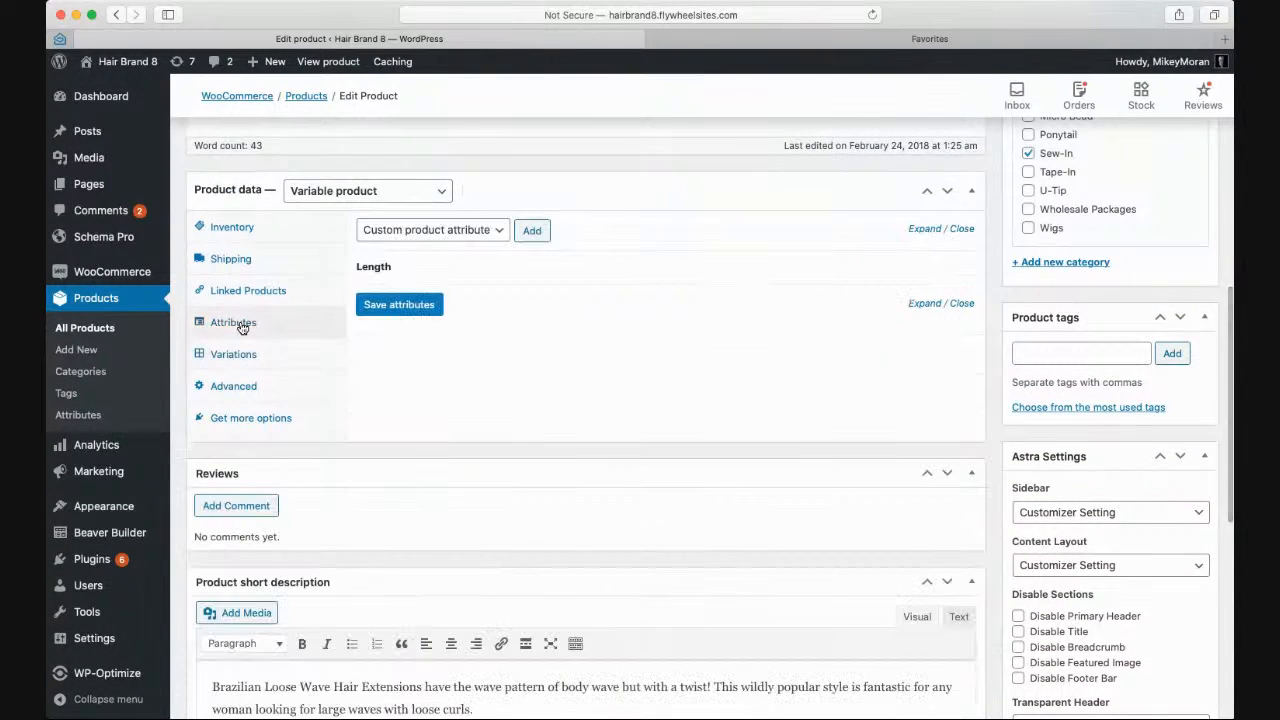
mouse_move(393, 265)
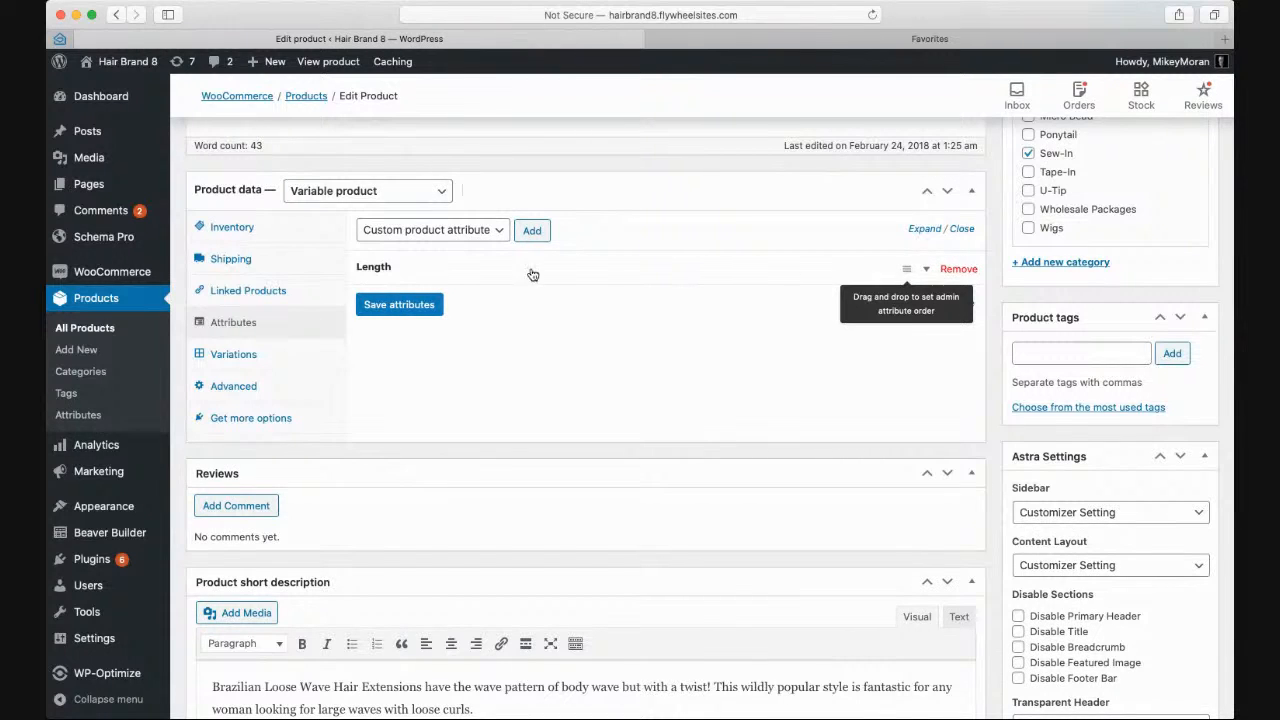
left_click(928, 272)
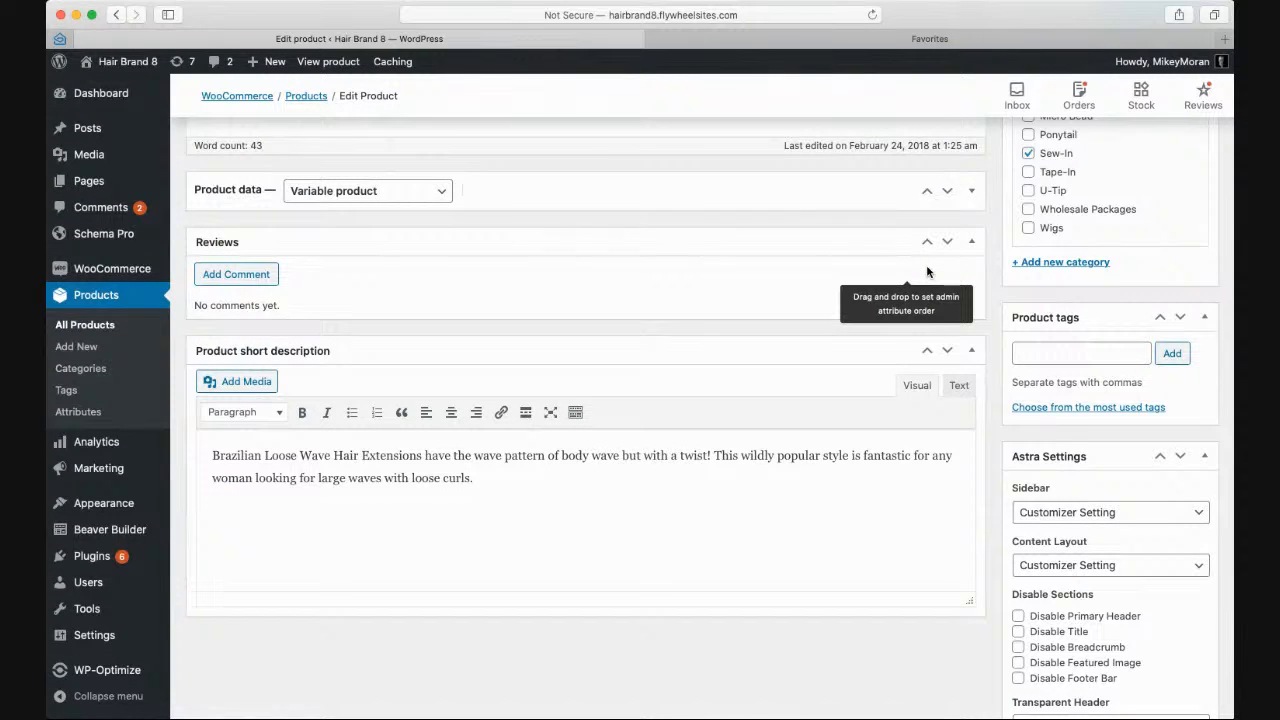
- Re-expand the collapsed Product data box and examine the Length attribute's name, values and variation settings
scroll(910, 235, "up", 6)
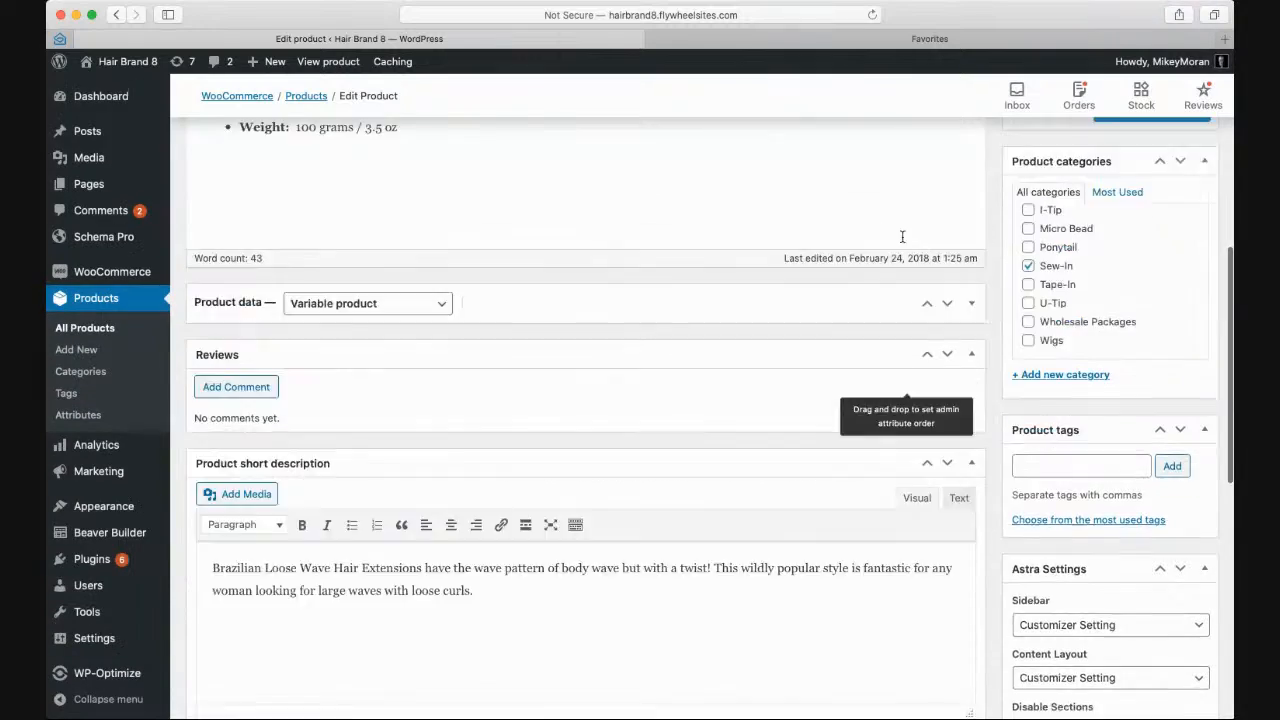
scroll(900, 250, "down", 3)
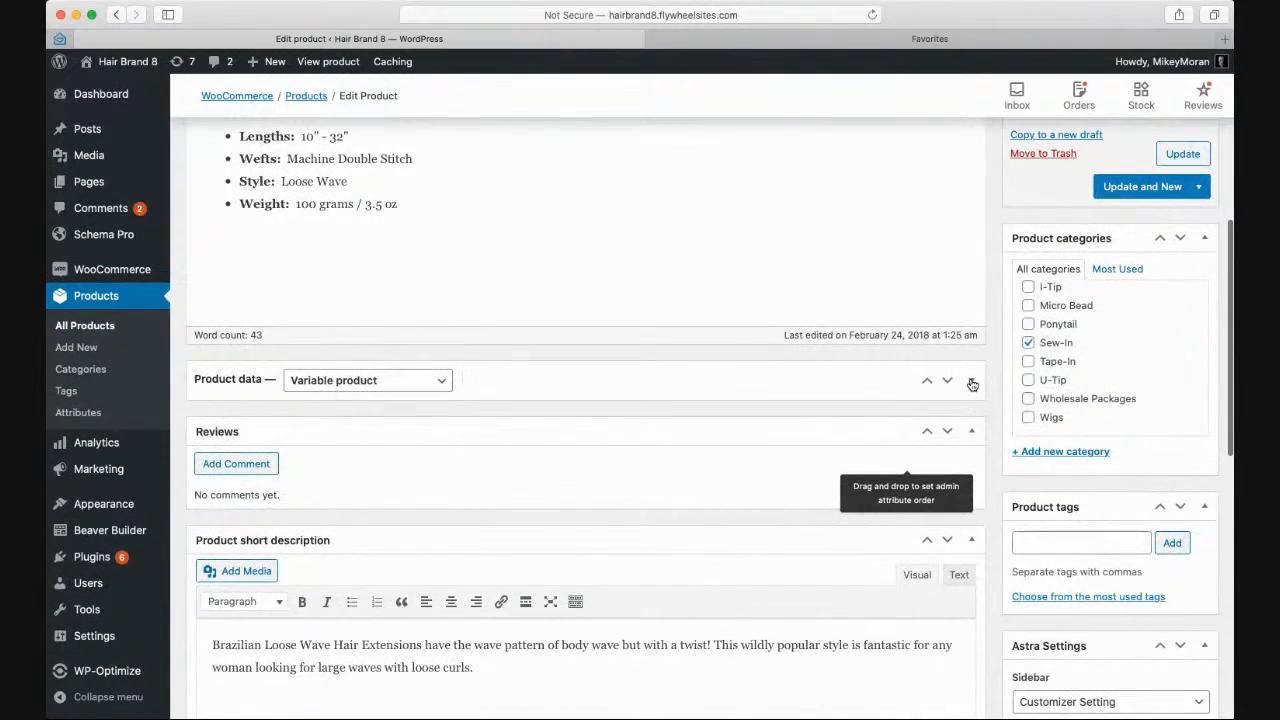
left_click(971, 383)
scroll(782, 432, "down", 1)
scroll(782, 432, "down", 1)
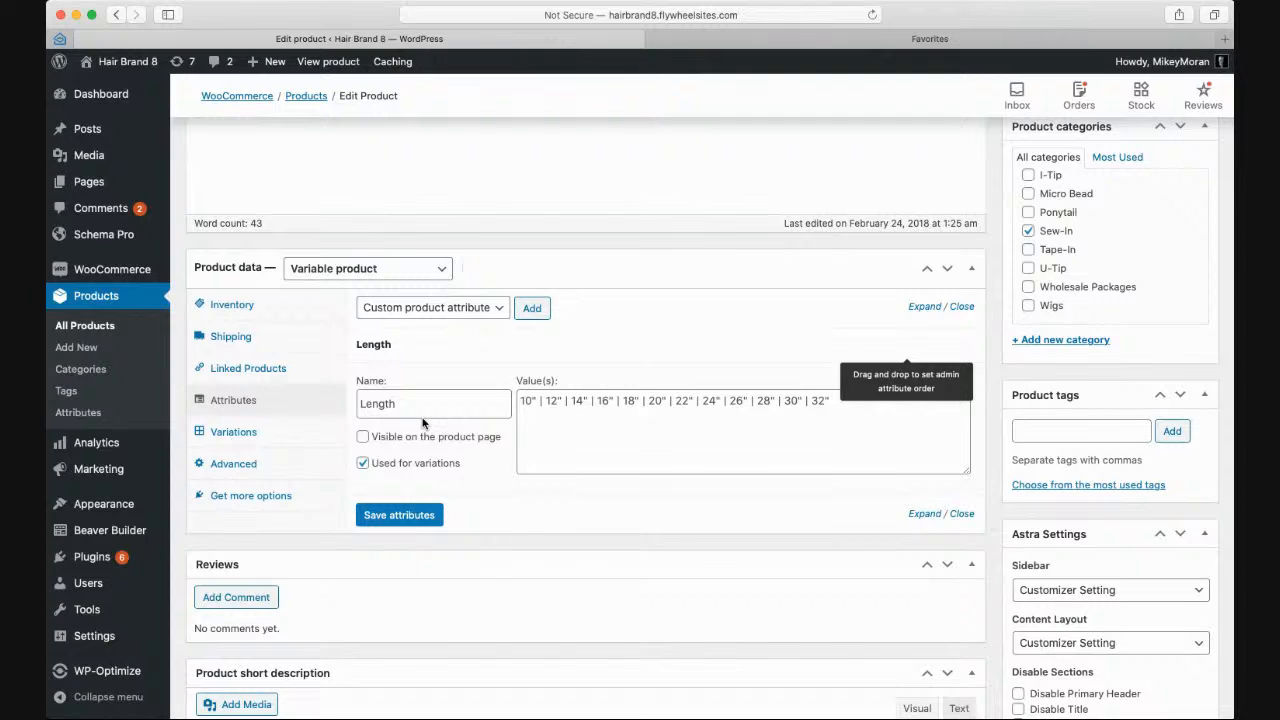
- Highlight the Length attribute's name, switch to the product's variations and look through the list of lengths
left_click_drag(401, 403, 353, 402)
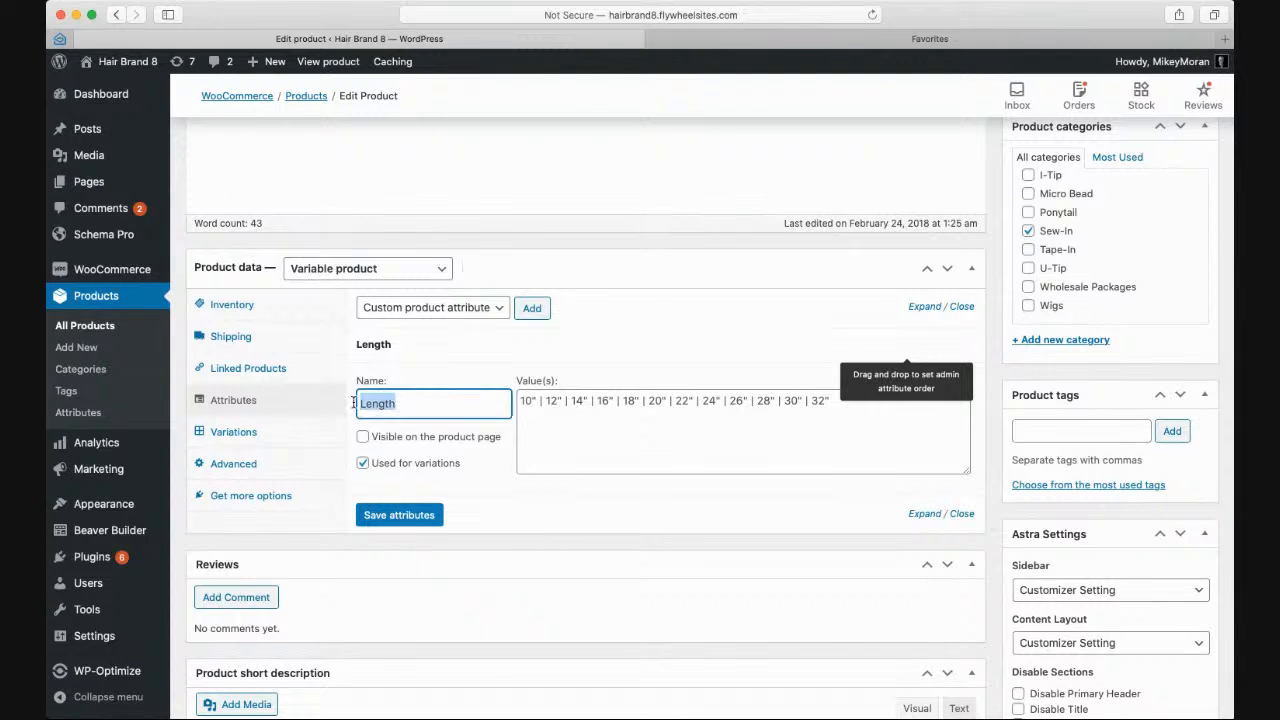
left_click(393, 403)
left_click(232, 434)
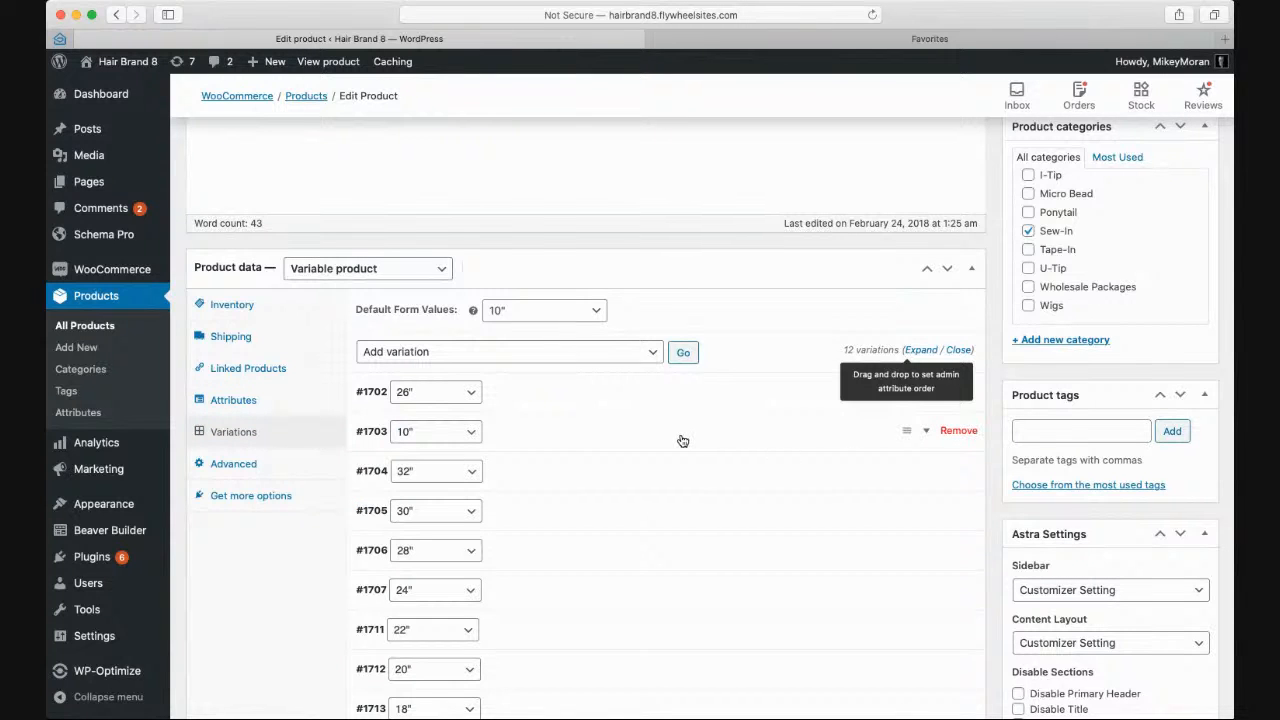
scroll(682, 441, "down", 3)
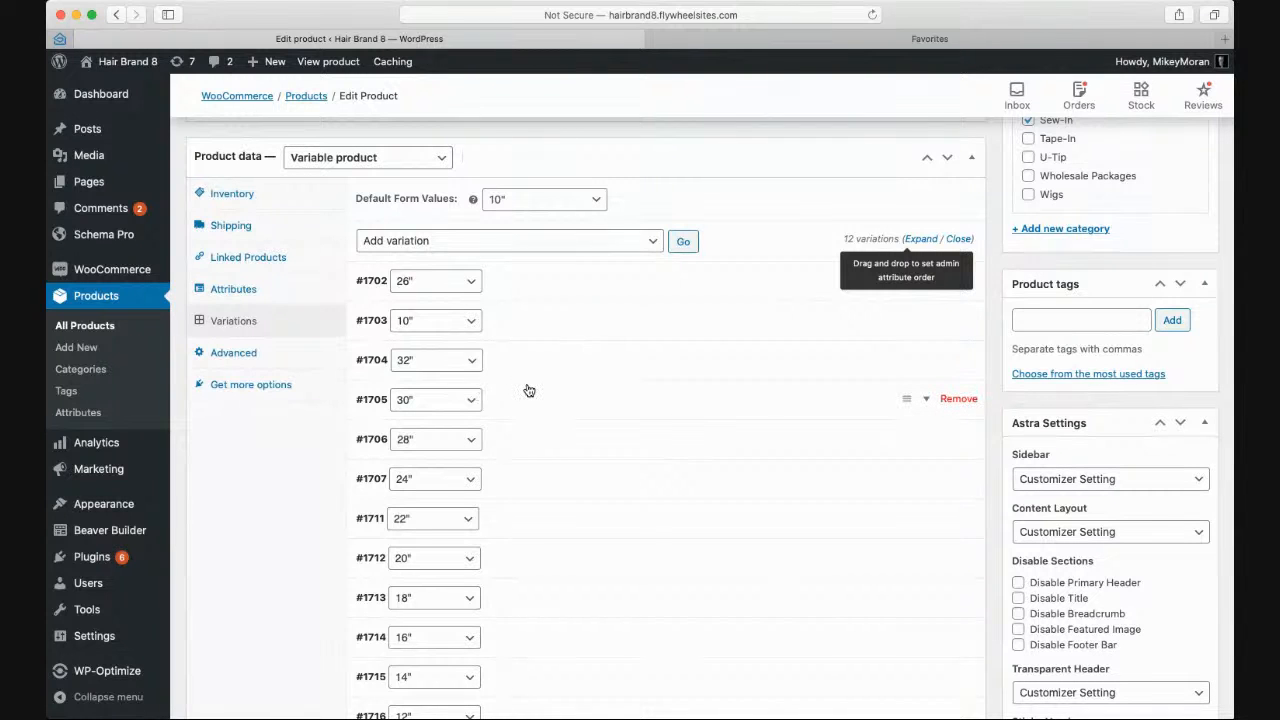
scroll(529, 390, "down", 2)
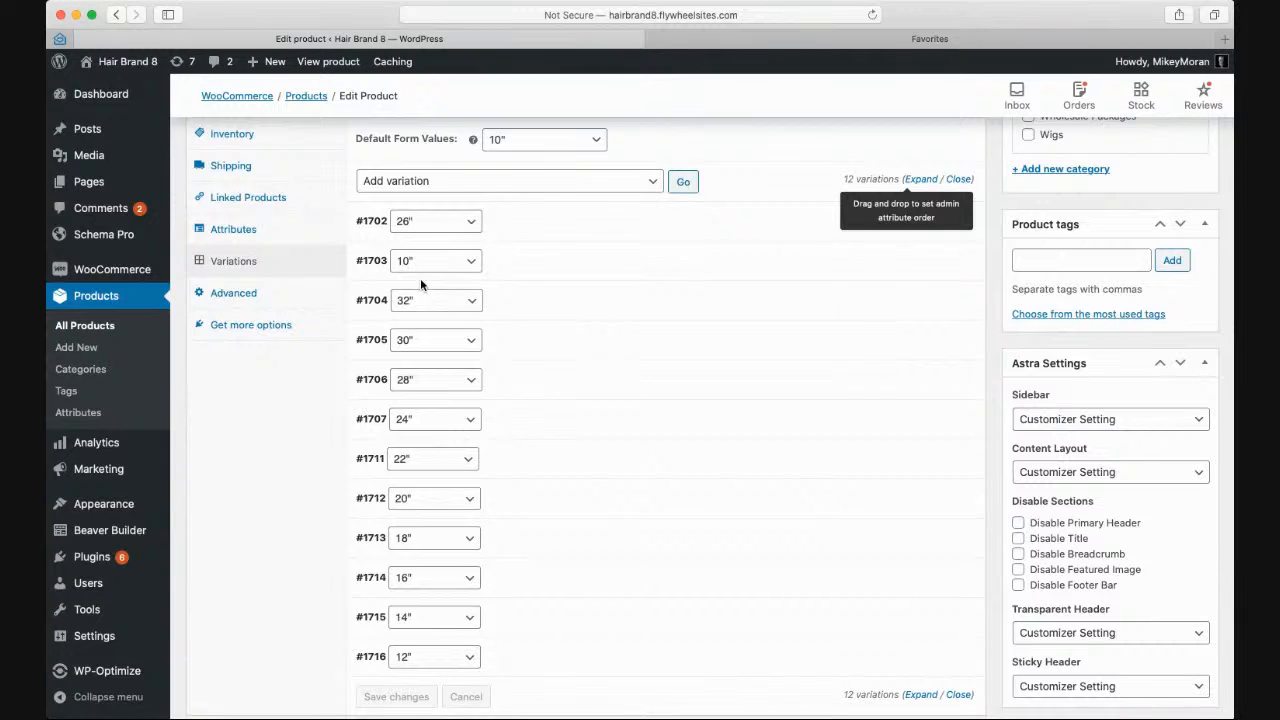
- Expand the 10" variation's details, collapse them and expand them again
mouse_move(360, 262)
left_mouse_down()
mouse_move(361, 234)
mouse_move(360, 258)
left_mouse_up()
left_click(360, 258)
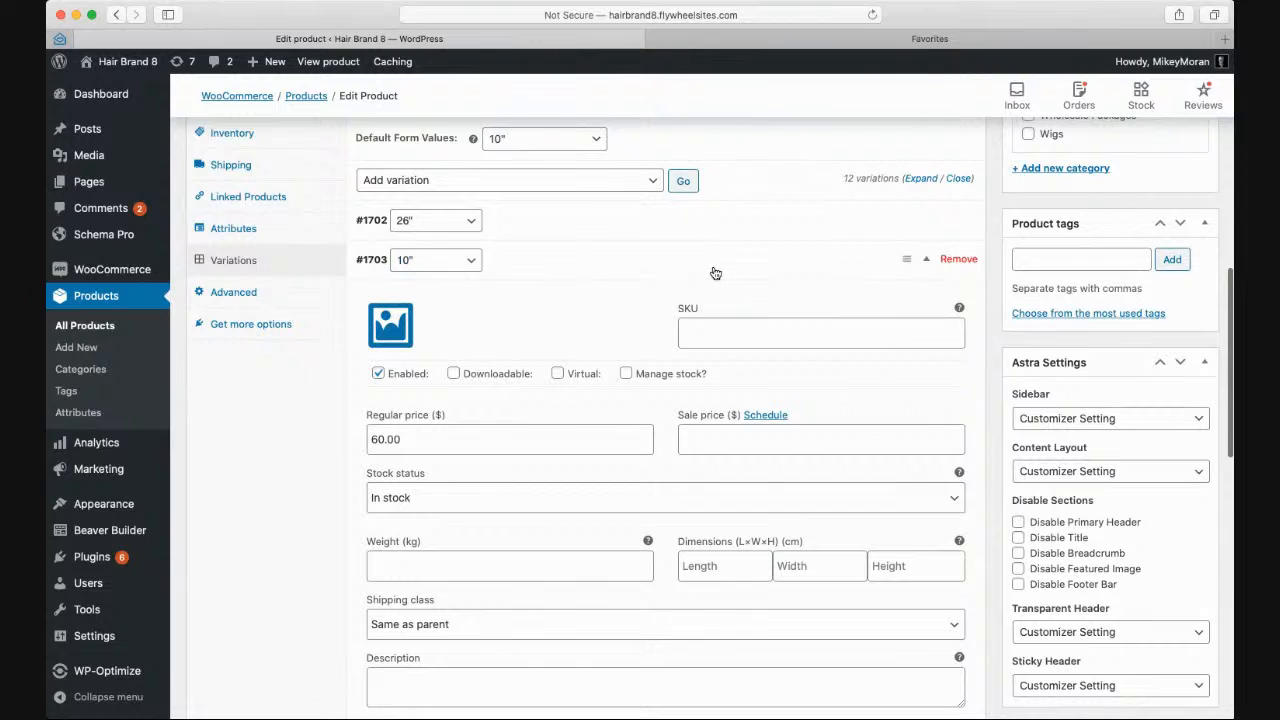
scroll(700, 266, "down", 1)
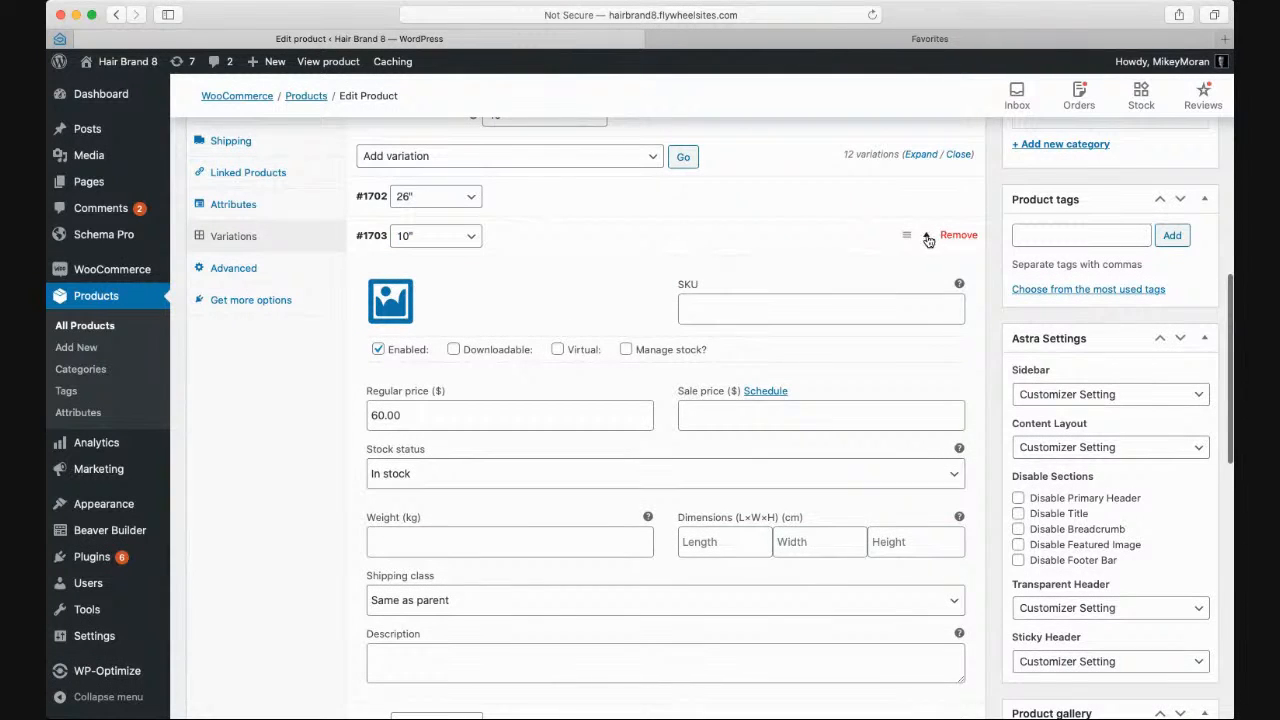
left_click(927, 237)
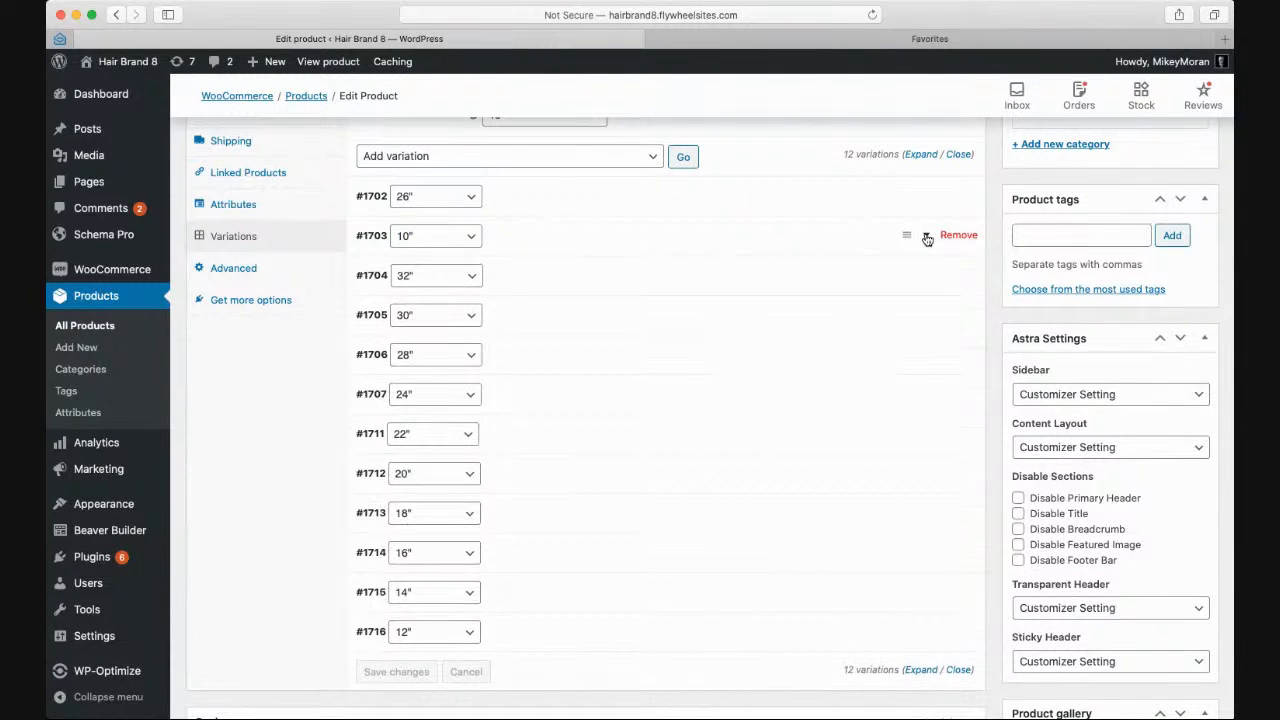
left_click(927, 237)
- Examine the 10" variation's regular and sale price, stock status, weight, dimensions, shipping class and description fields
scroll(400, 380, "down", 2)
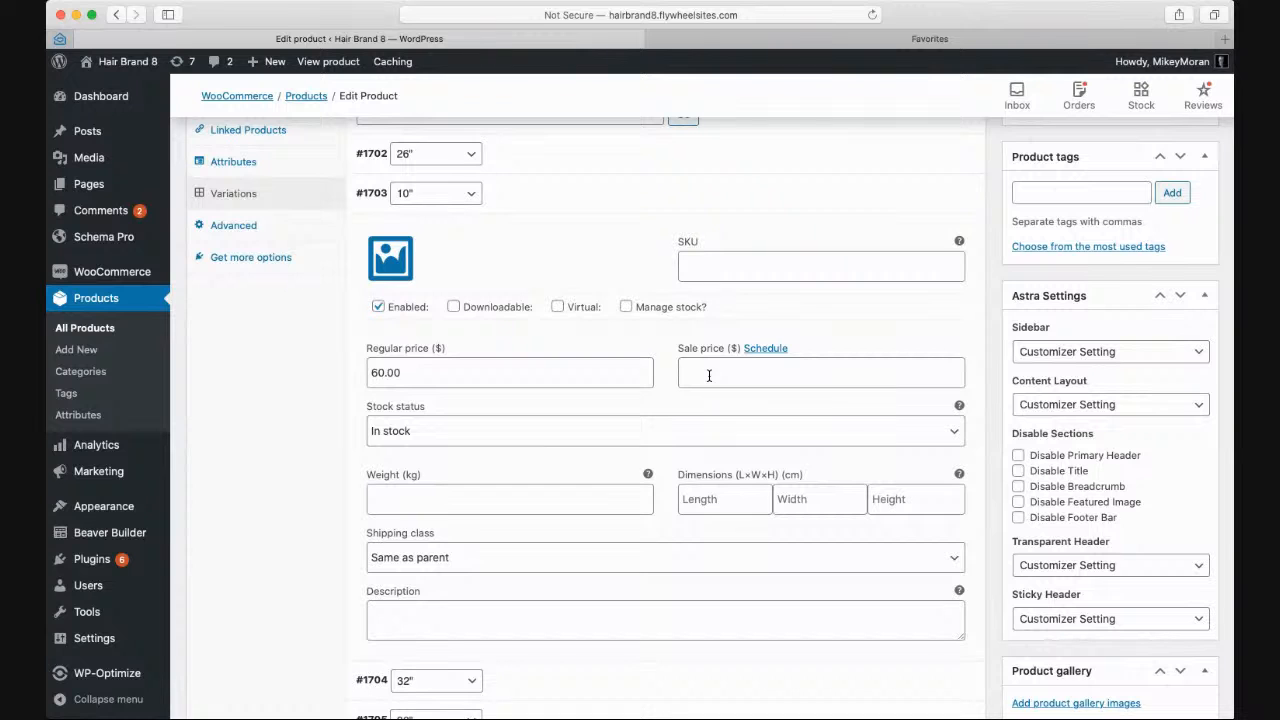
scroll(480, 243, "up", 1)
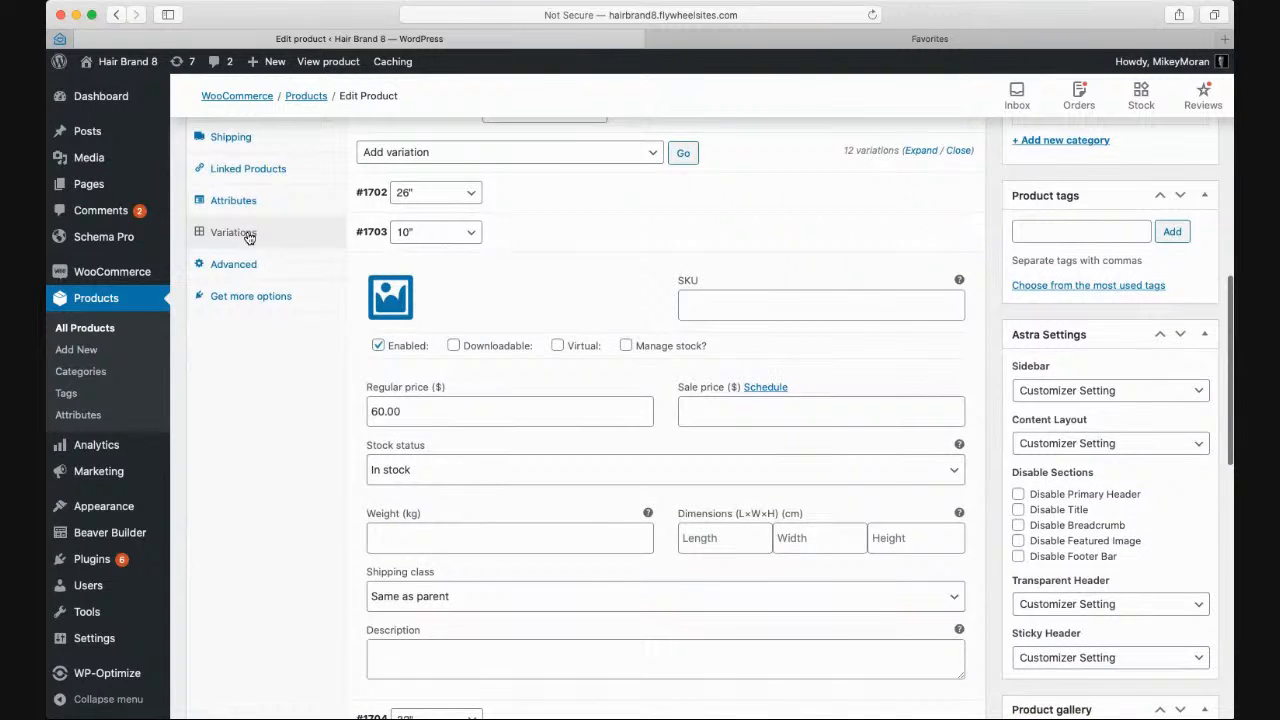
scroll(457, 246, "up", 1)
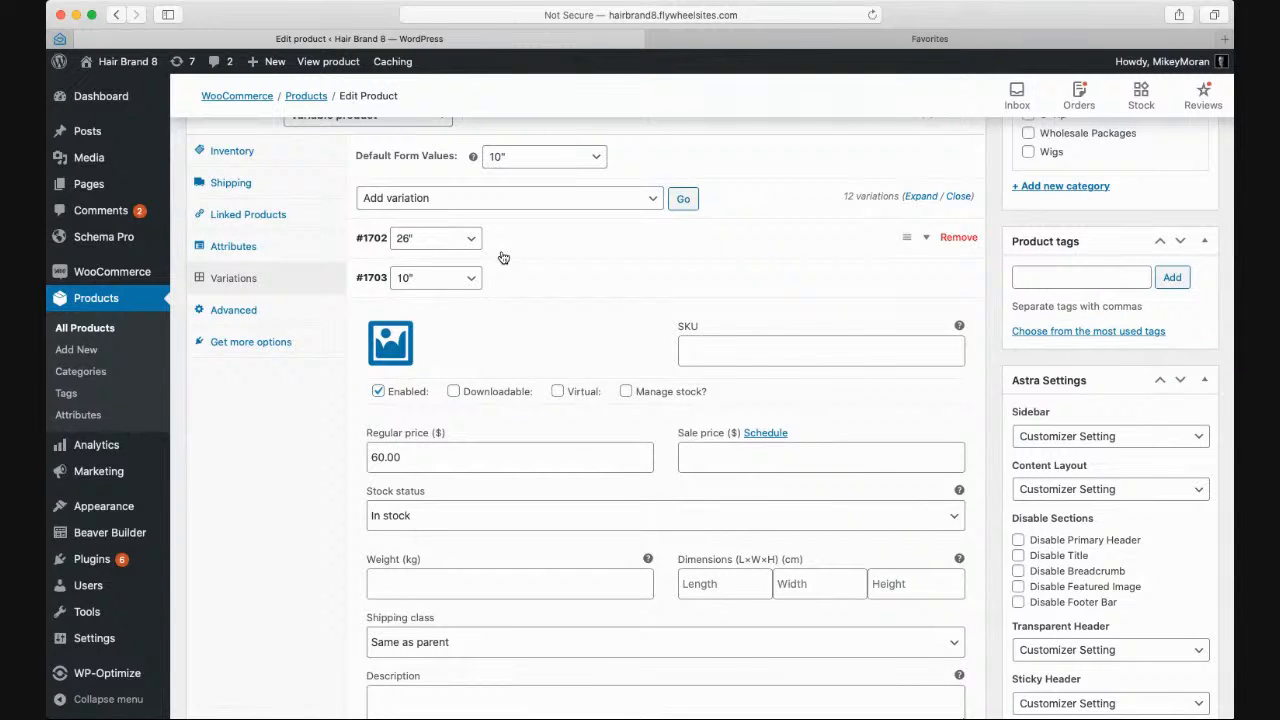
scroll(490, 257, "down", 2)
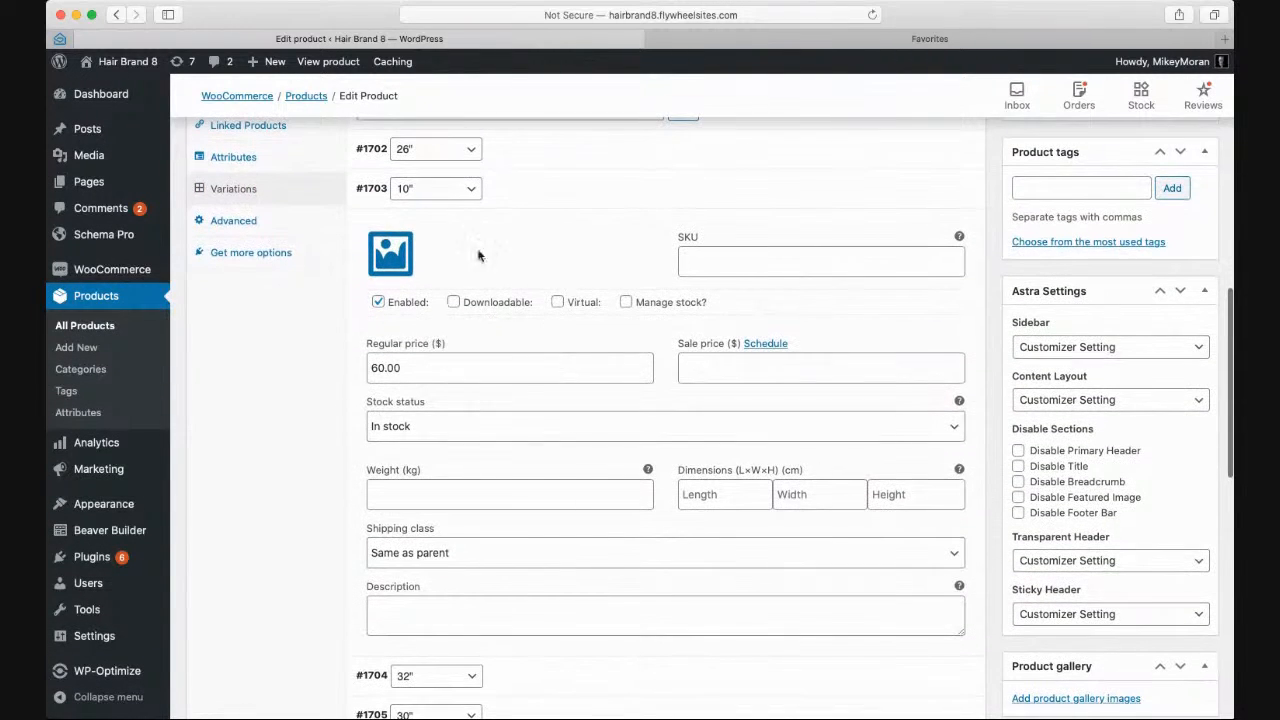
scroll(541, 352, "down", 2)
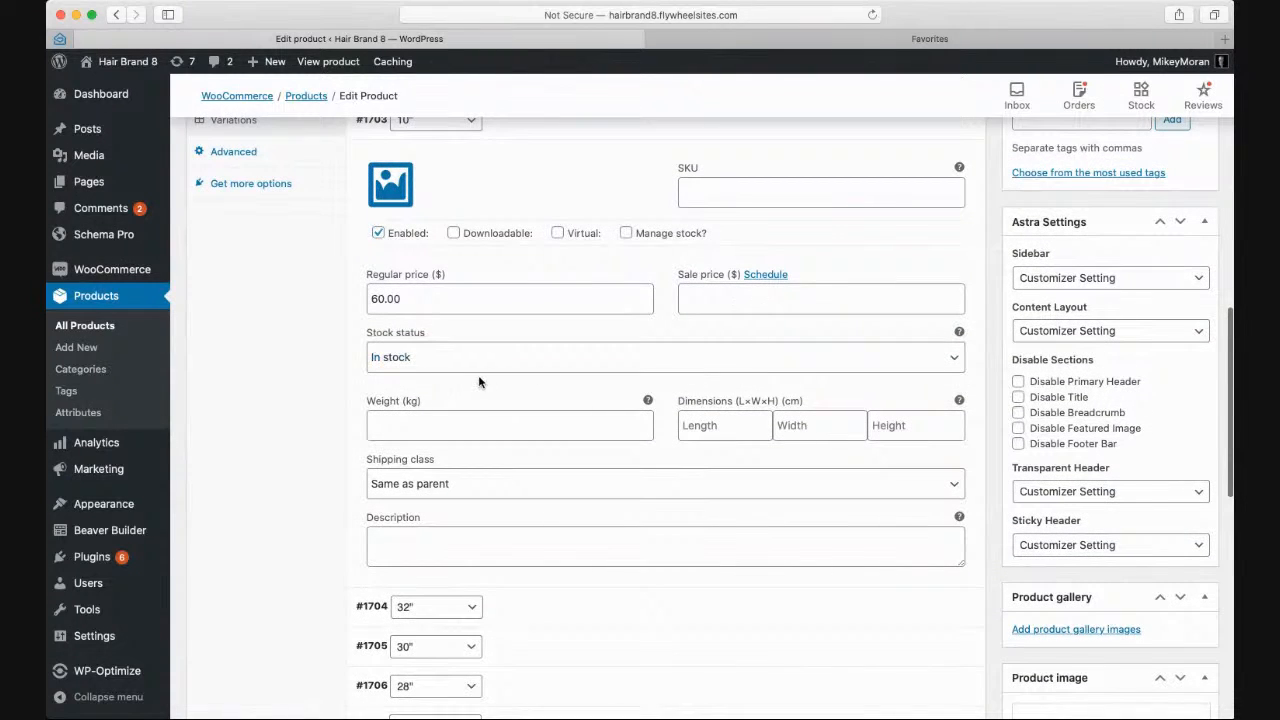
scroll(480, 384, "down", 2)
scroll(470, 390, "down", 3)
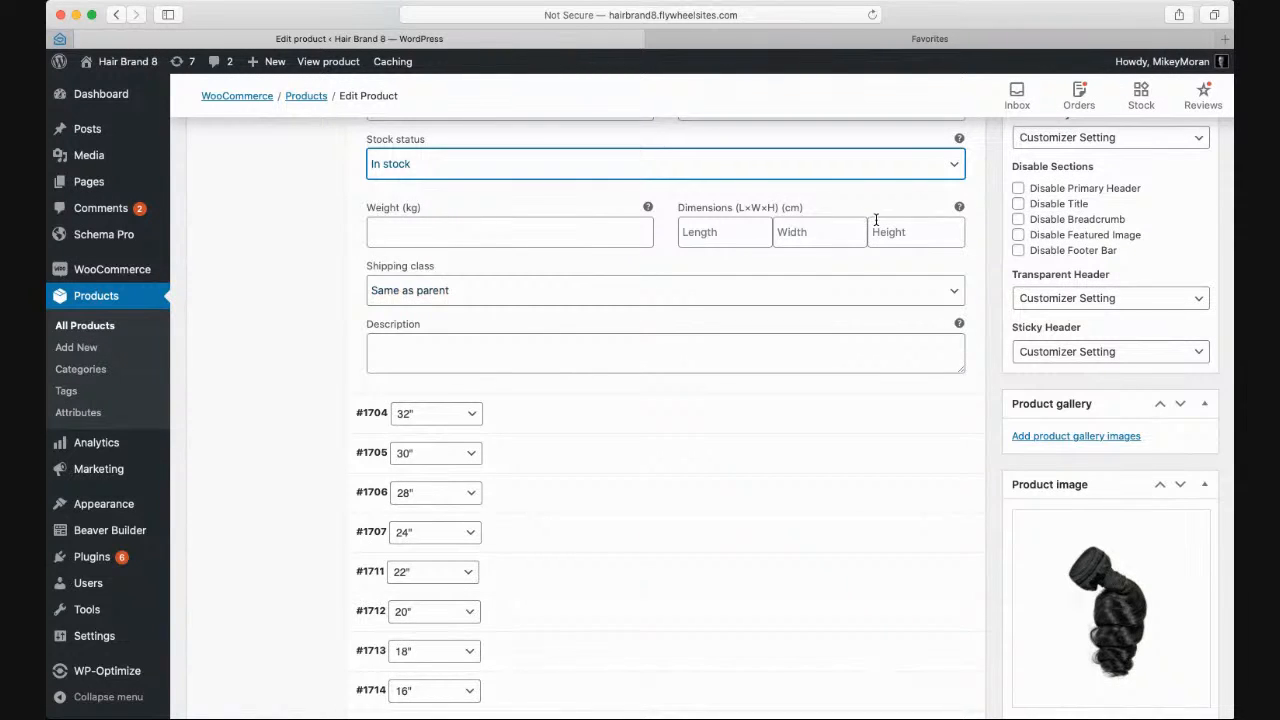
scroll(871, 214, "up", 3)
scroll(830, 240, "down", 4)
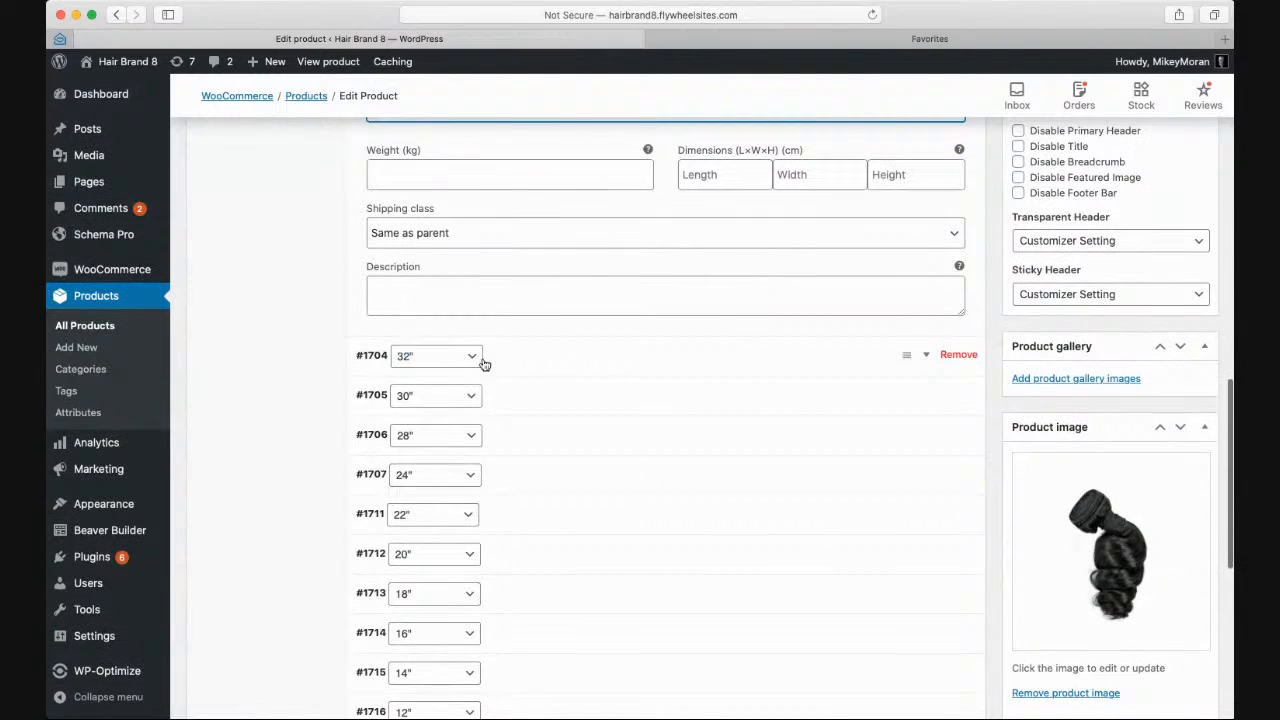
- Expand the 32" variation and review its price and stock settings alongside the remaining variations
left_click(928, 357)
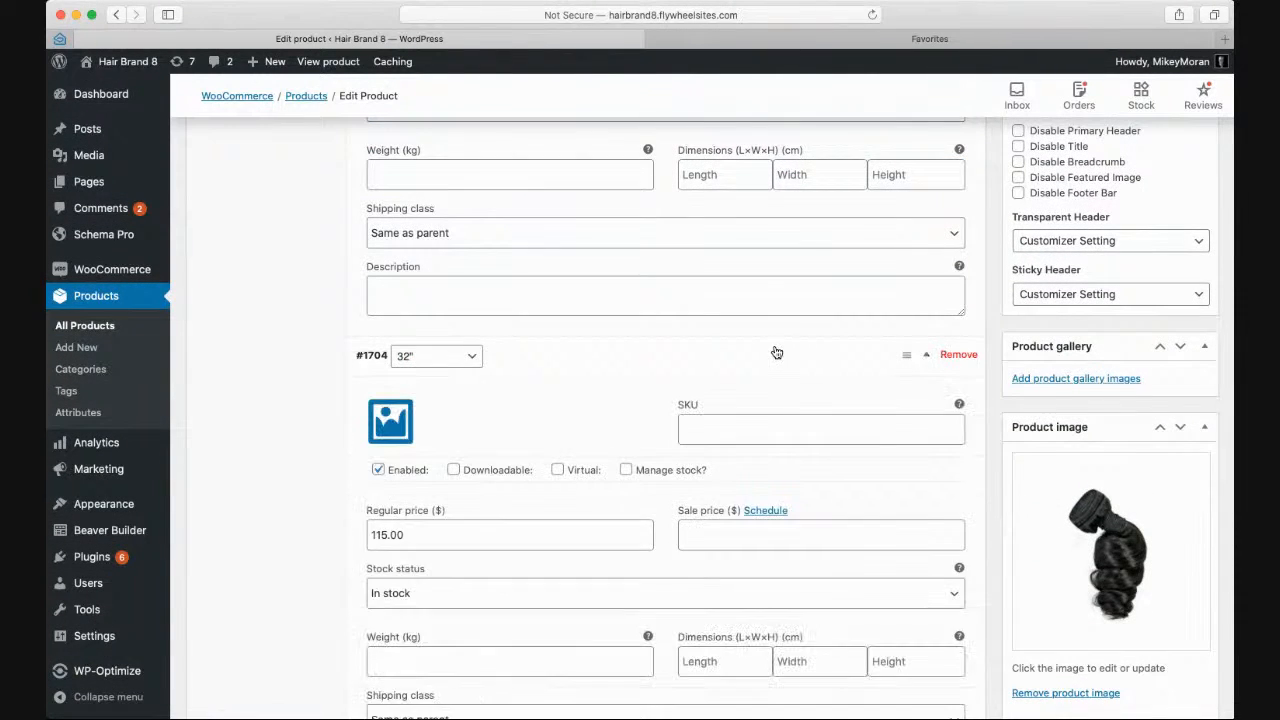
scroll(771, 351, "down", 4)
scroll(503, 399, "down", 7)
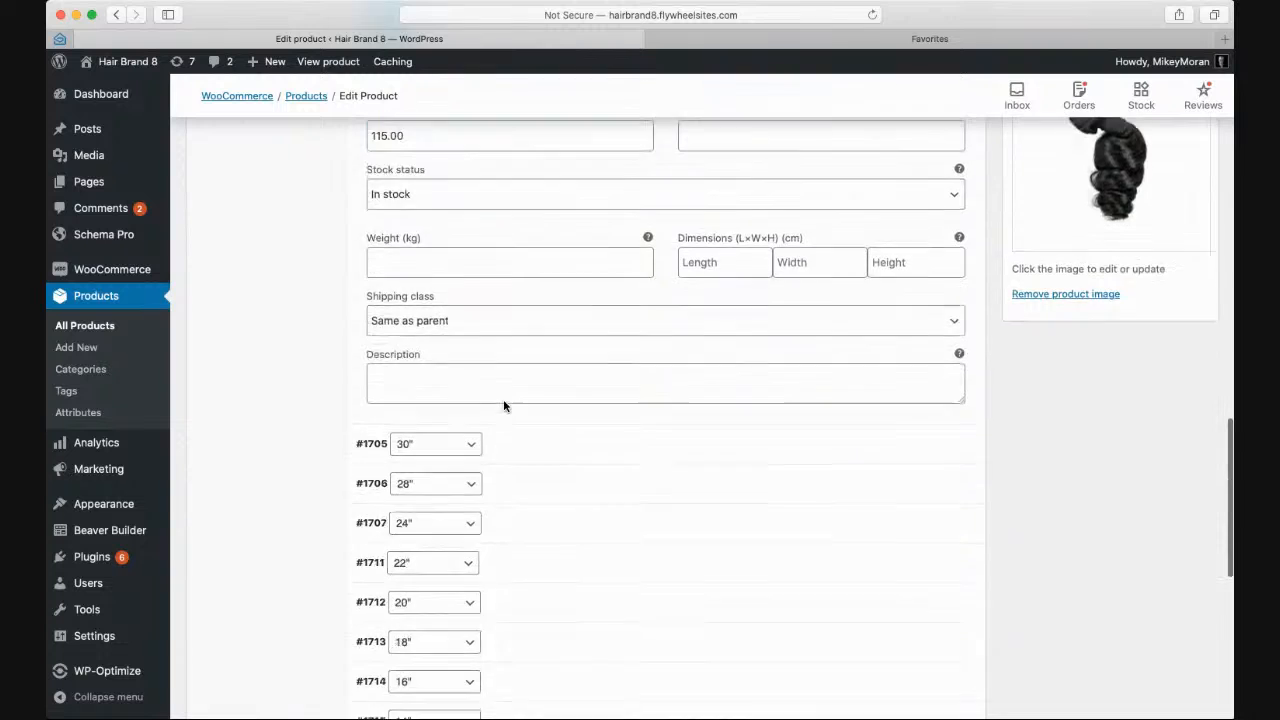
scroll(505, 404, "up", 3)
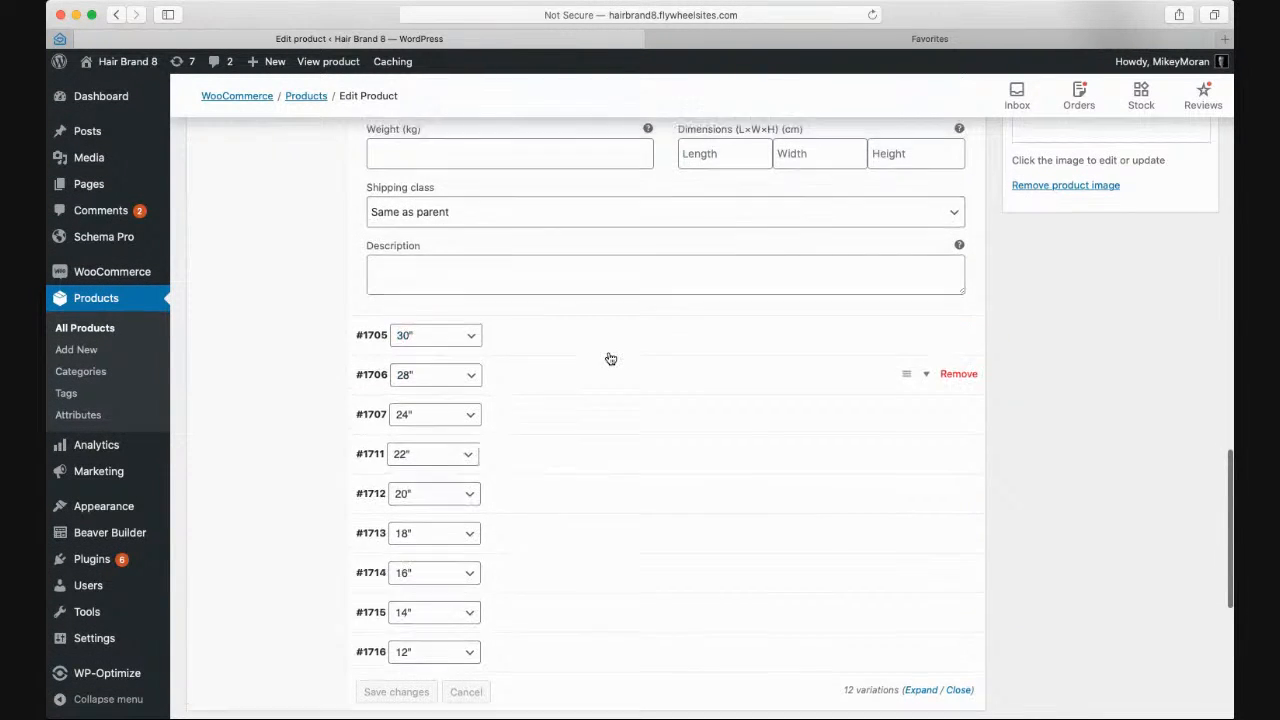
scroll(608, 357, "up", 10)
scroll(609, 357, "up", 3)
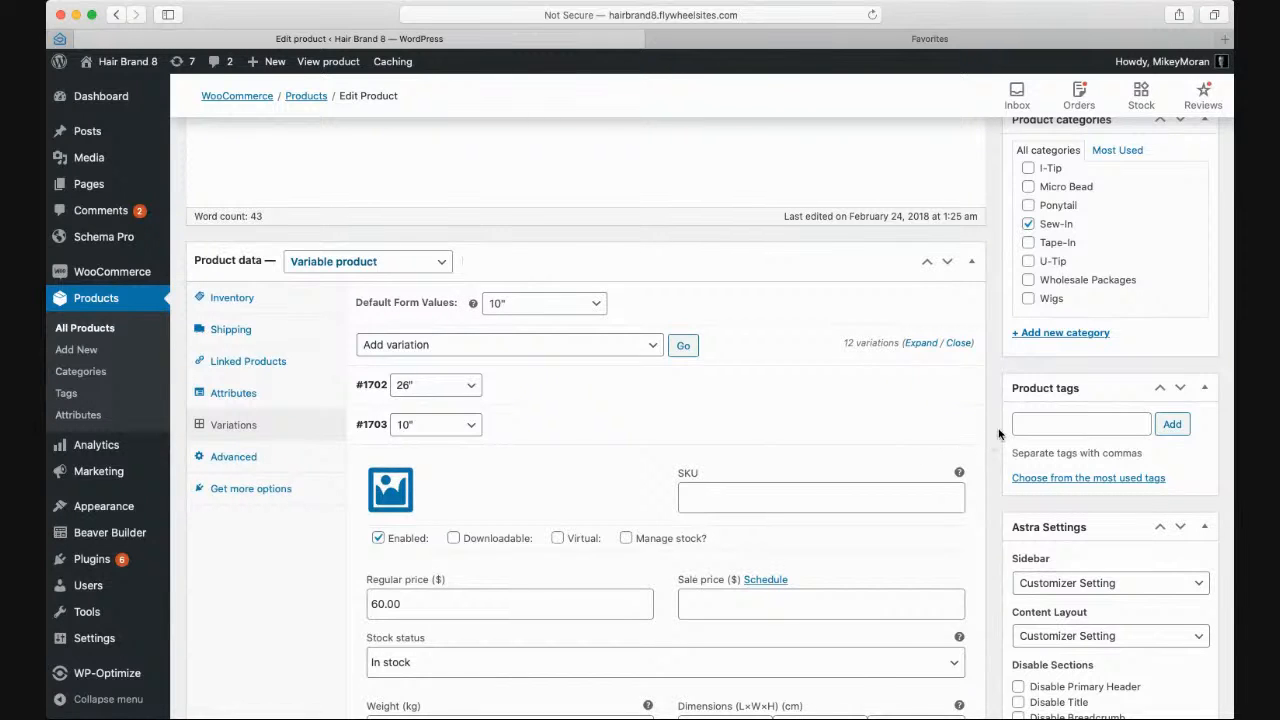
- Leave the Brazilian Loose Wave product and open the list of all blog posts
scroll(172, 510, "up", 5)
scroll(150, 540, "down", 1)
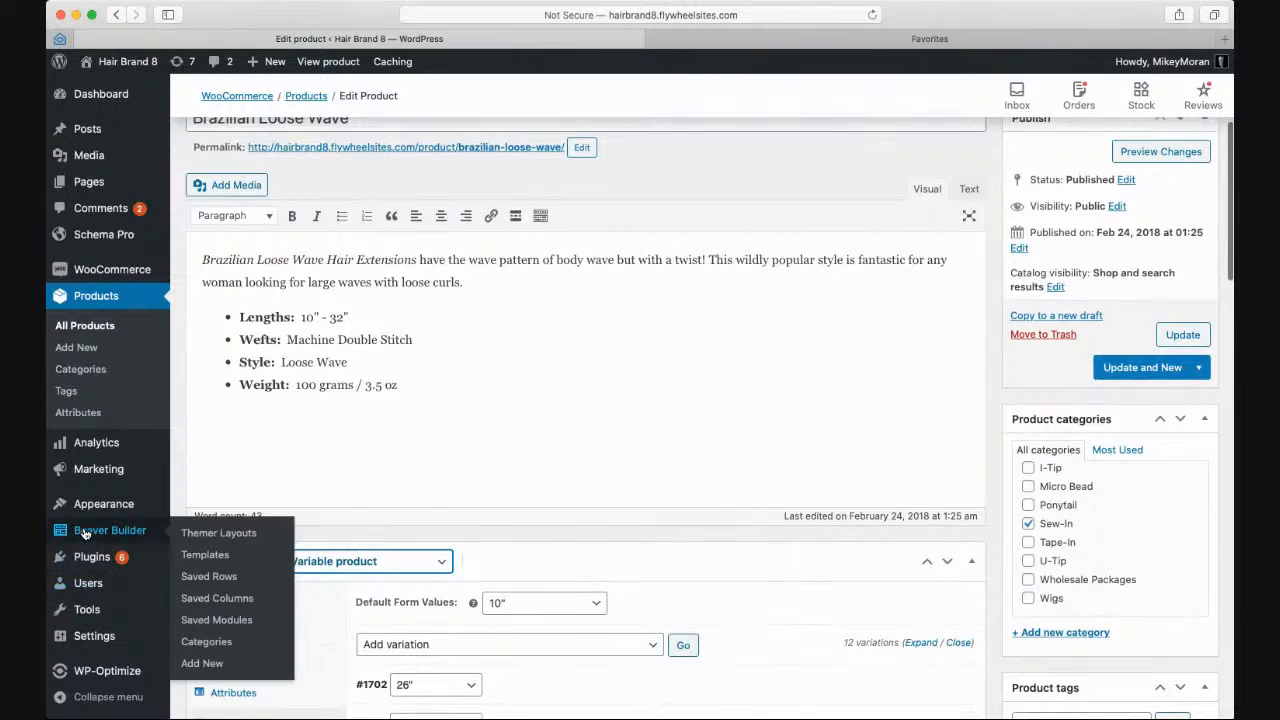
mouse_move(88, 510)
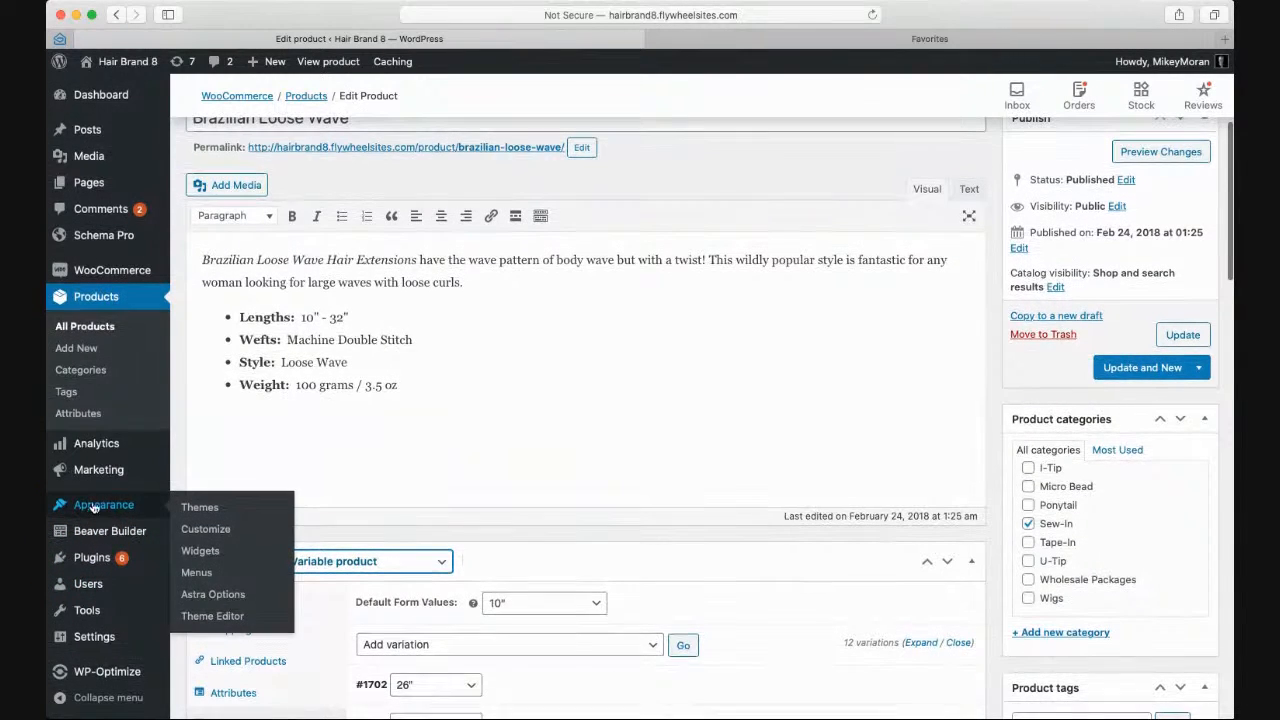
scroll(122, 394, "up", 1)
scroll(122, 394, "up", 4)
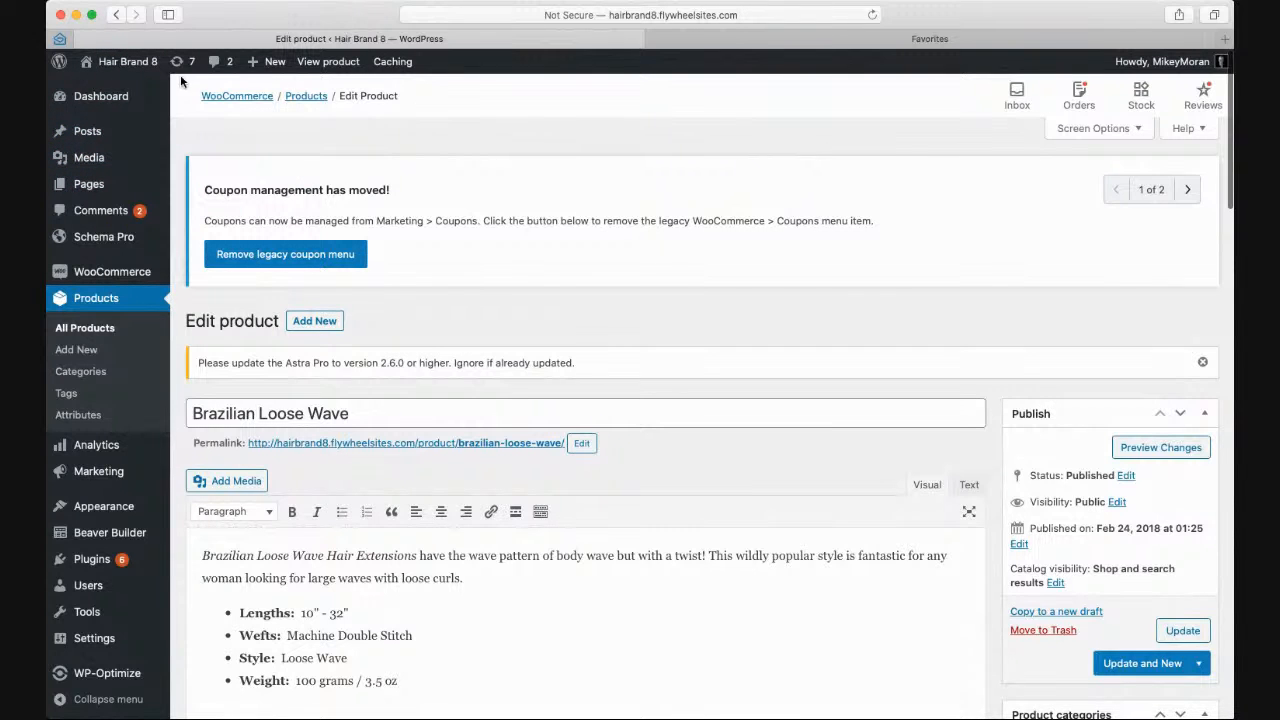
mouse_move(90, 136)
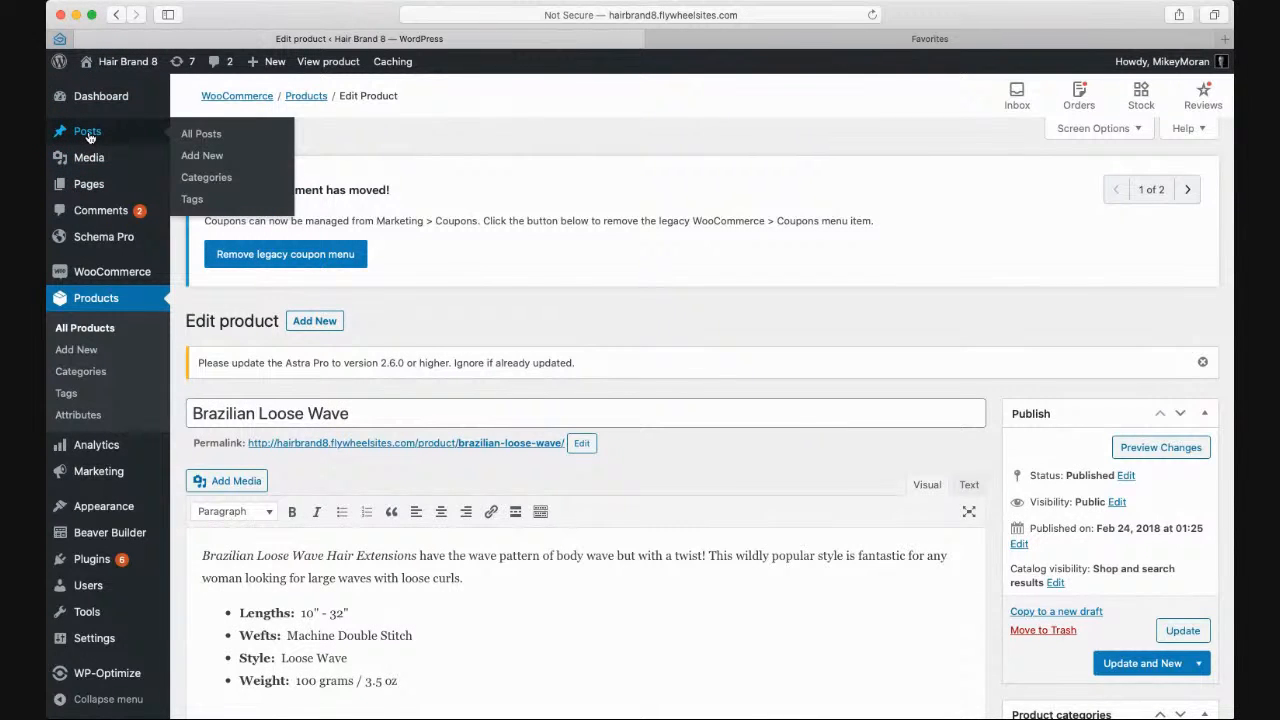
left_click(86, 138)
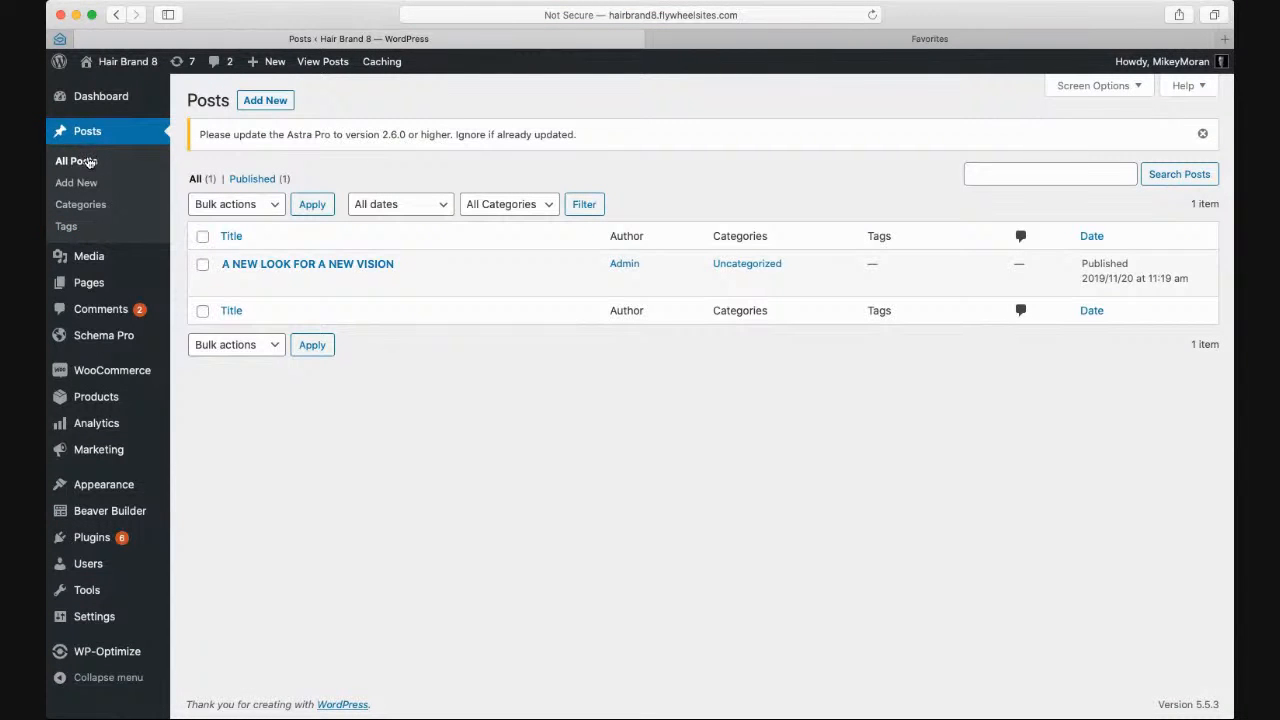
- Open the Media Library and browse through the site's product image thumbnails
left_click(90, 258)
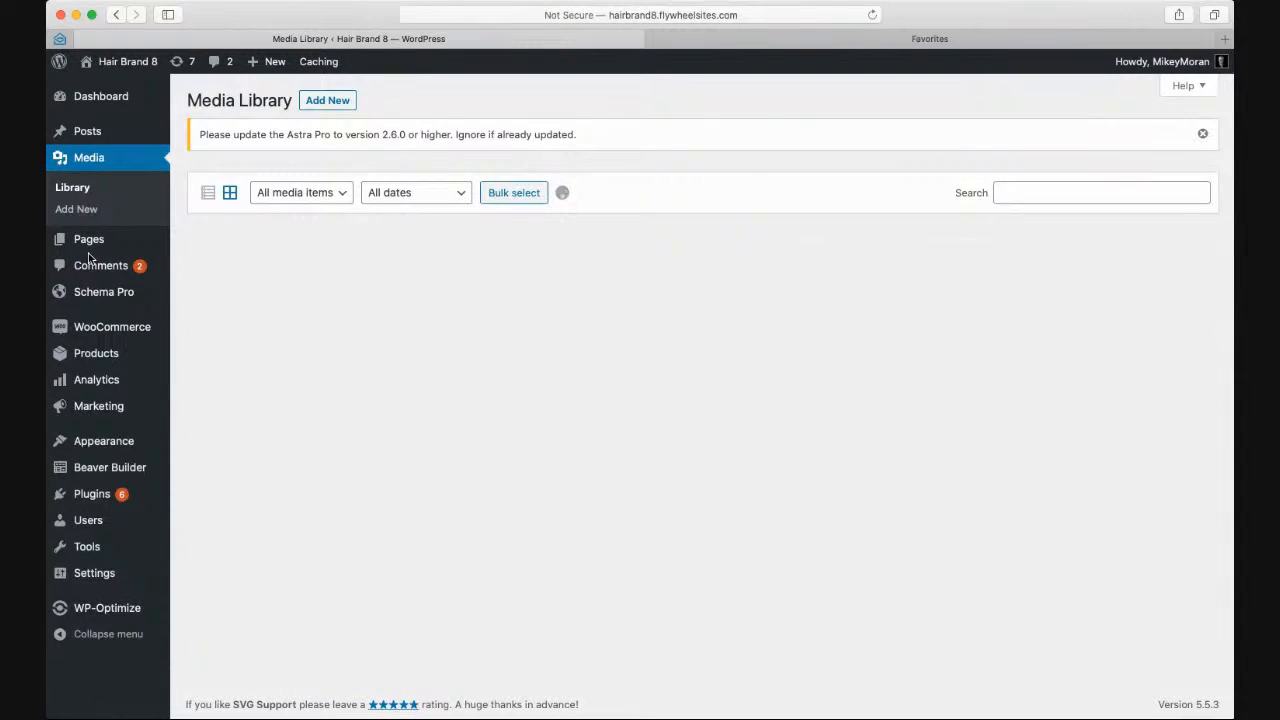
scroll(457, 329, "down", 2)
scroll(459, 328, "down", 15)
scroll(459, 328, "up", 15)
scroll(459, 328, "down", 5)
scroll(459, 328, "down", 15)
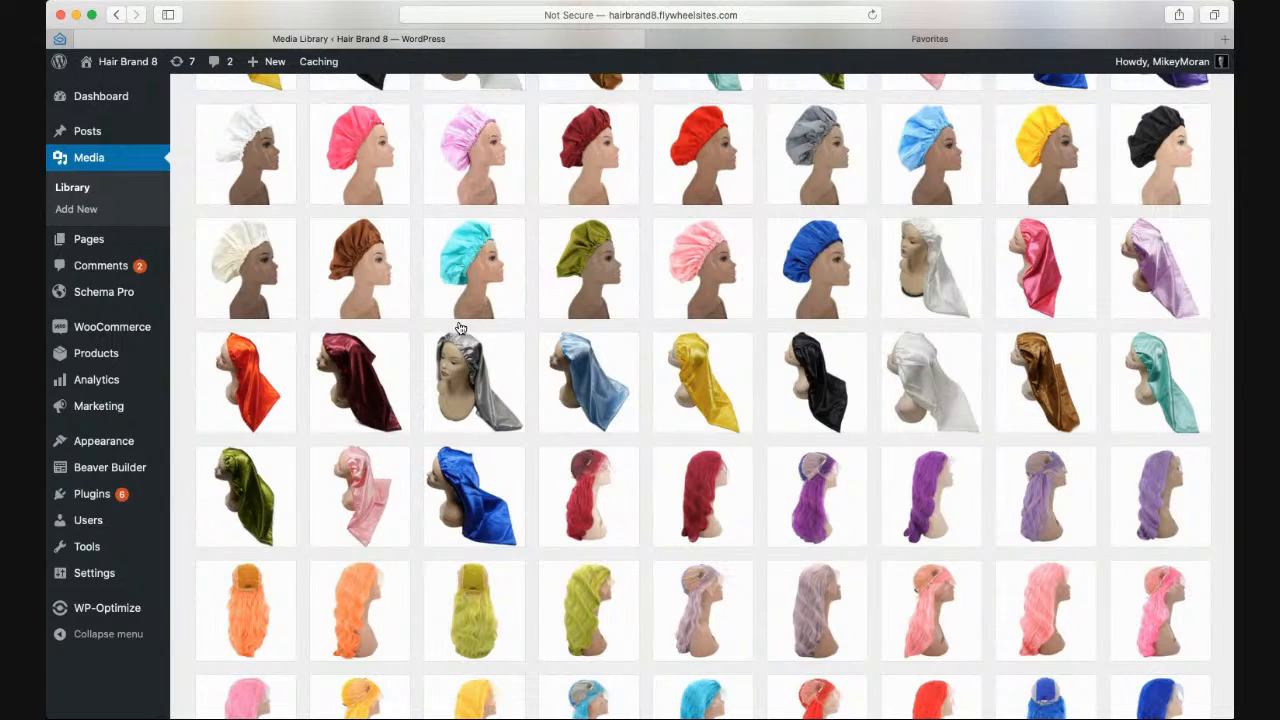
scroll(459, 328, "up", 12)
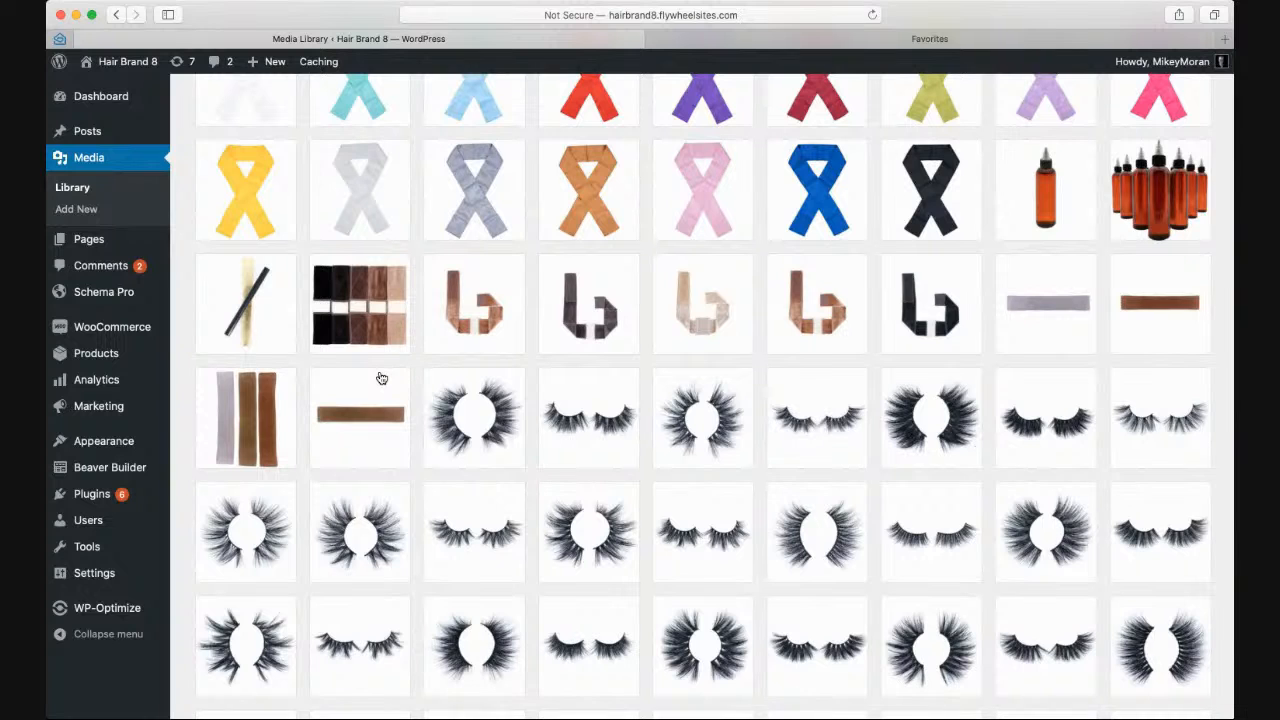
scroll(112, 310, "up", 1)
- Open the list of all site pages and look through its entries, including the Blog, Cart and Checkout pages
left_click(88, 240)
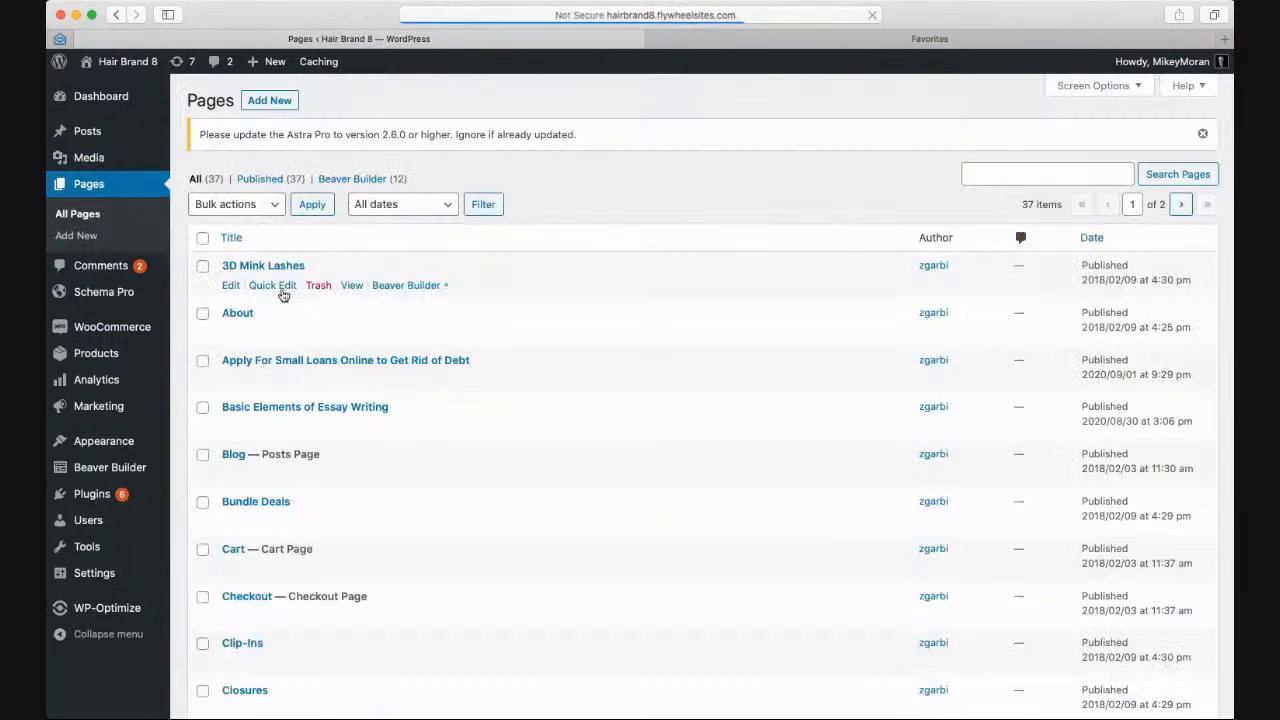
scroll(531, 372, "down", 3)
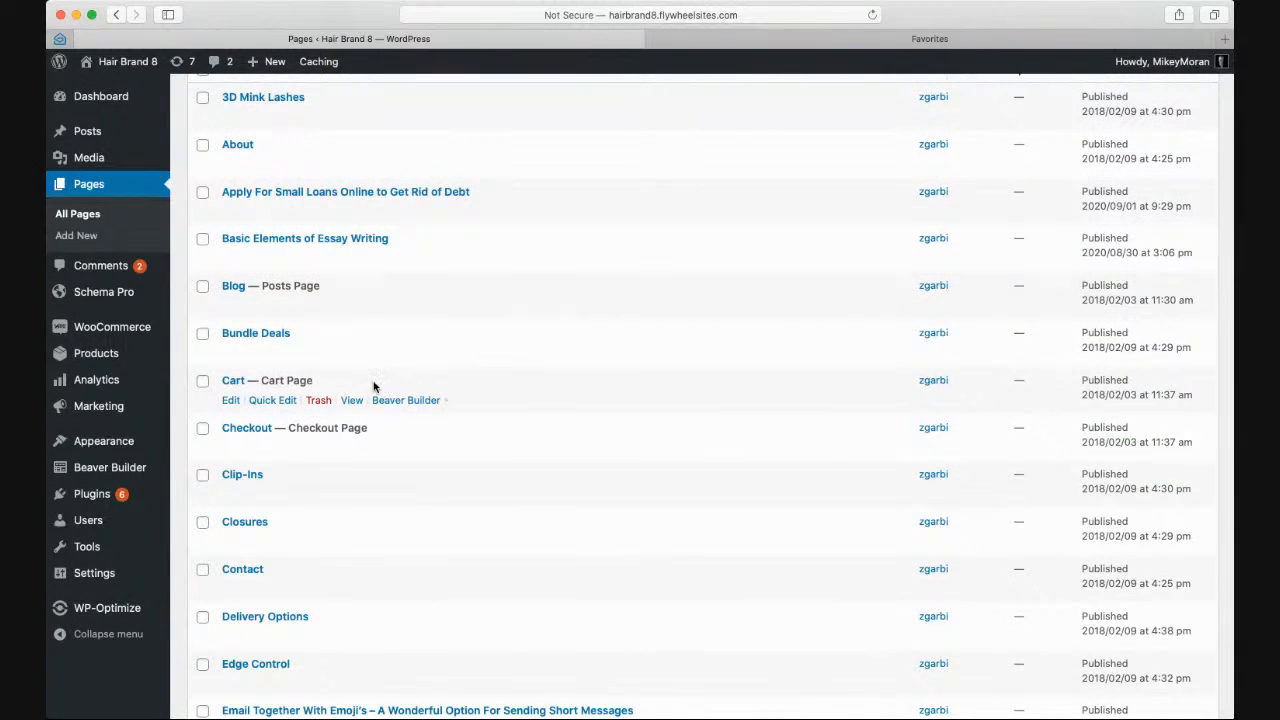
scroll(372, 385, "up", 2)
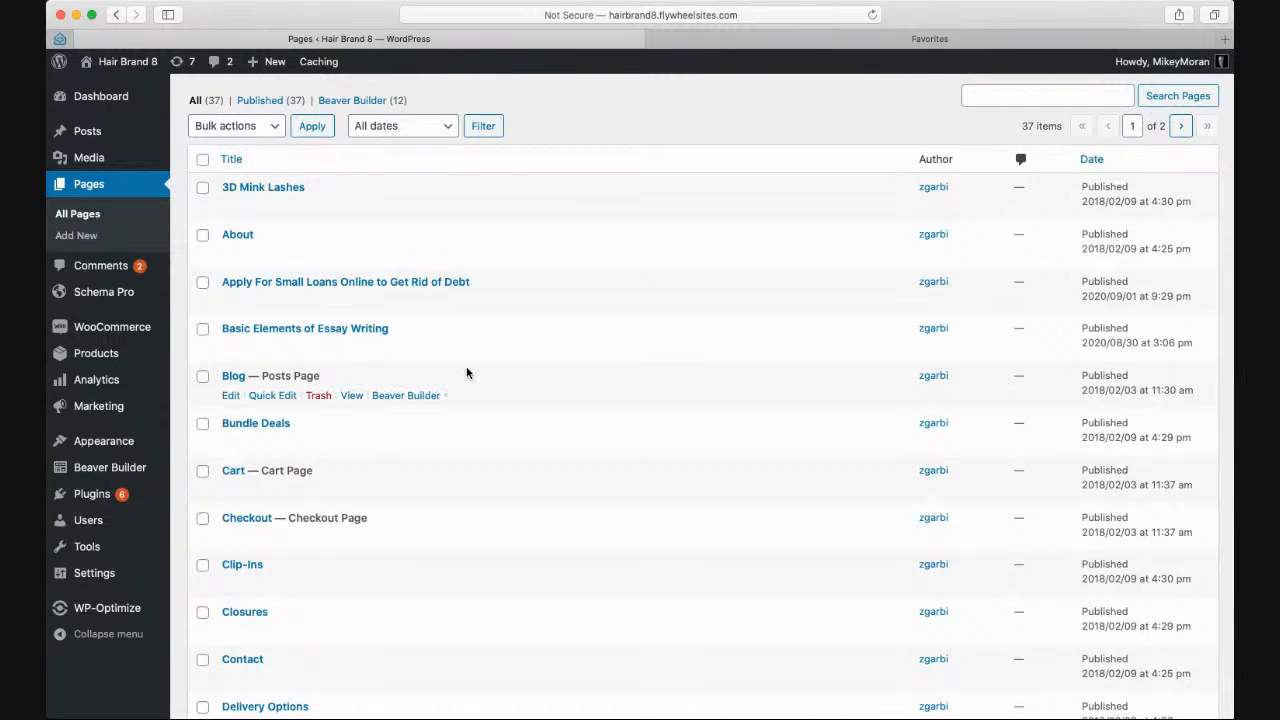
scroll(466, 372, "down", 5)
scroll(466, 372, "down", 3)
scroll(466, 372, "up", 4)
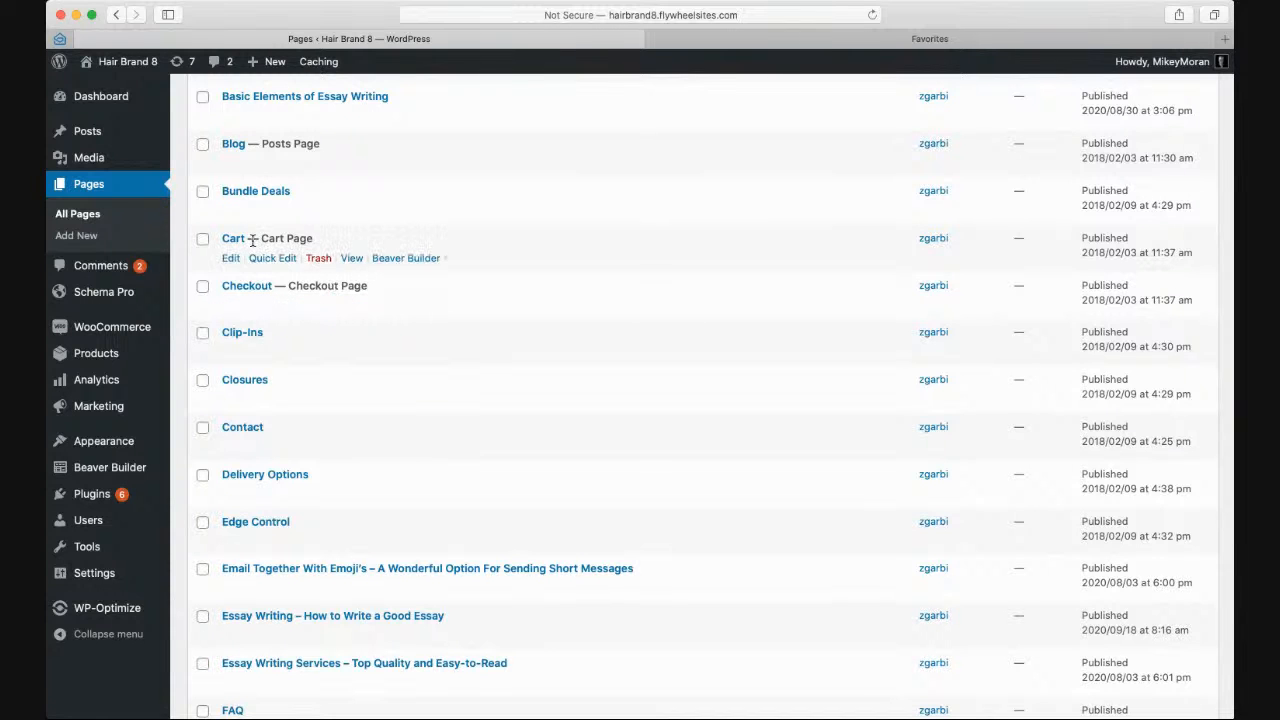
scroll(294, 471, "up", 5)
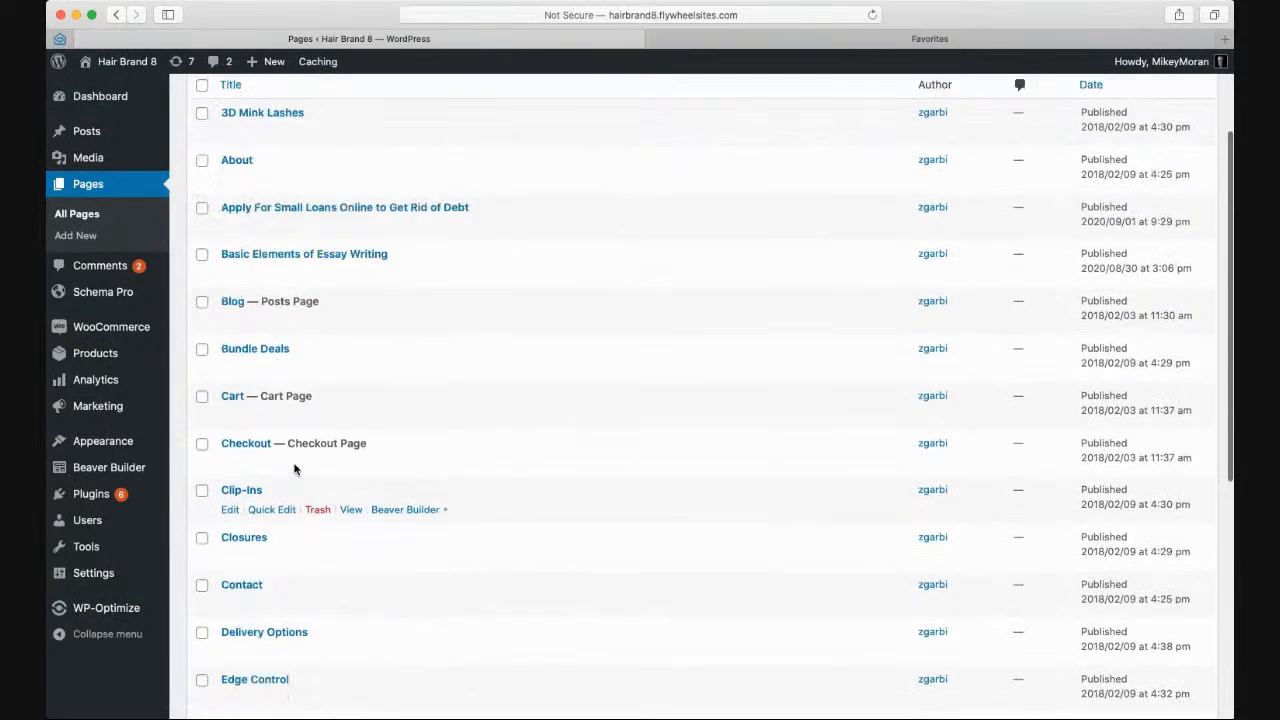
scroll(207, 428, "down", 1)
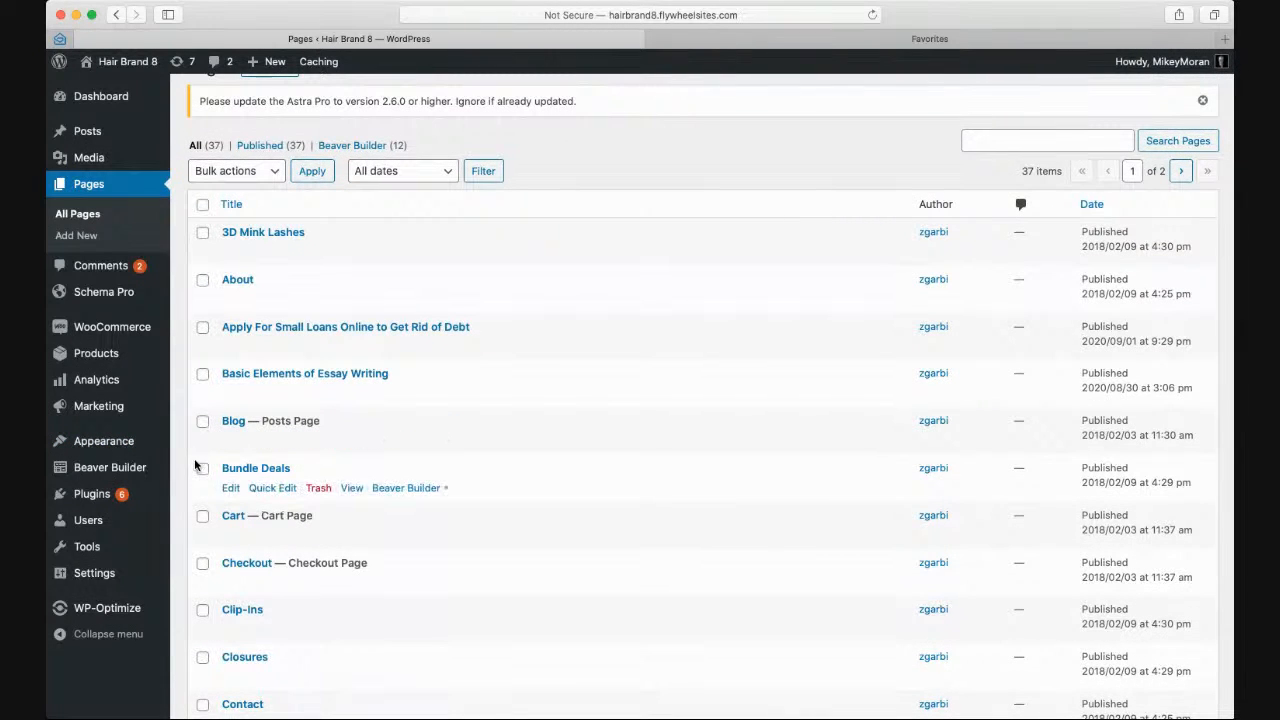
mouse_move(111, 354)
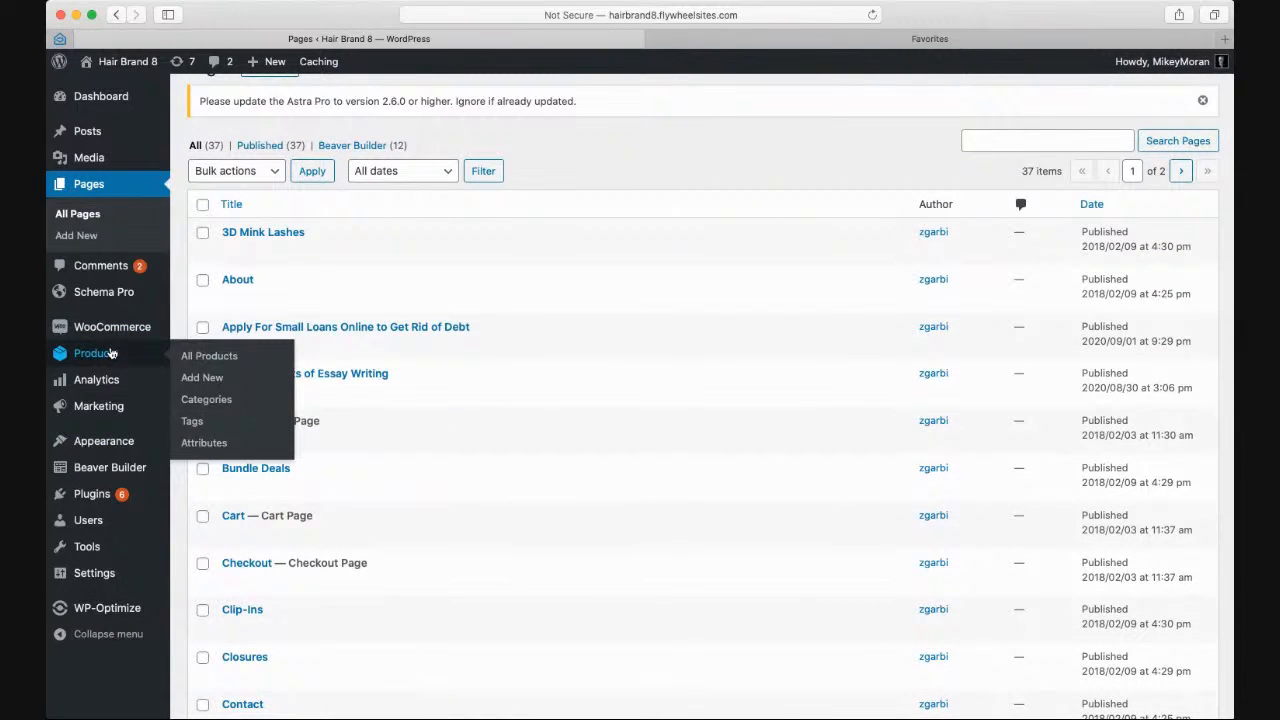
mouse_move(110, 440)
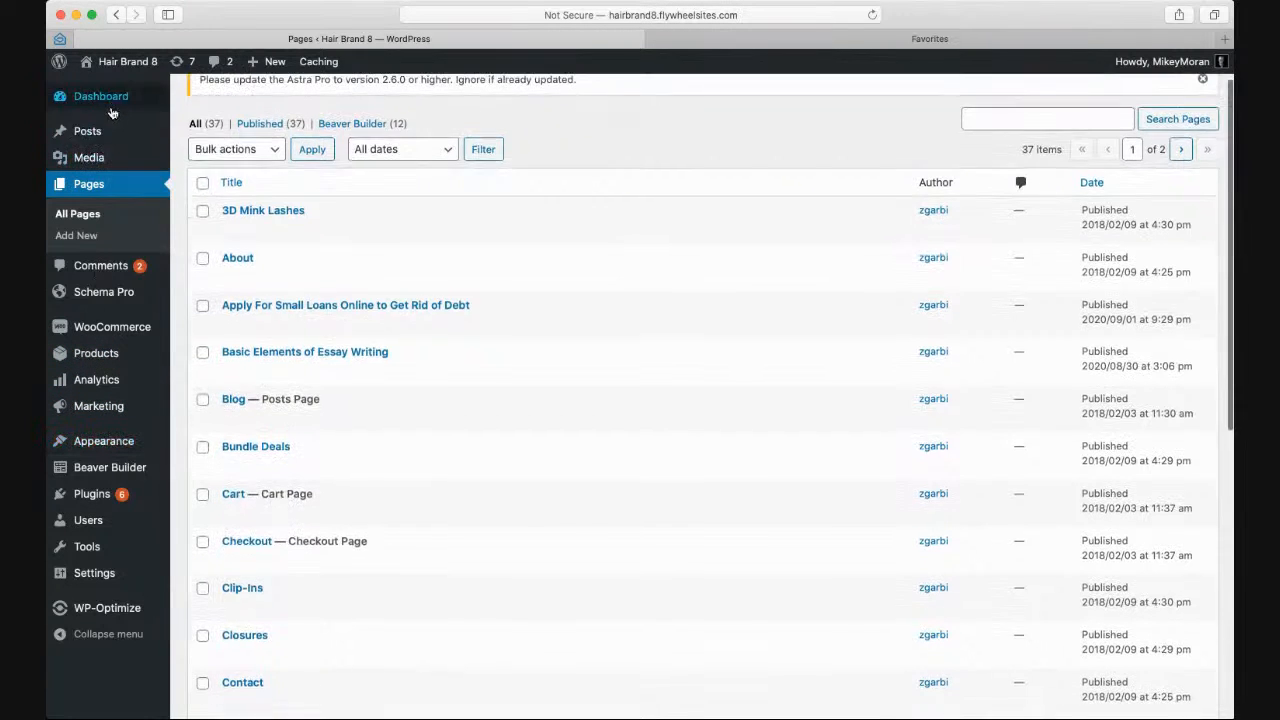
scroll(90, 120, "up", 1)
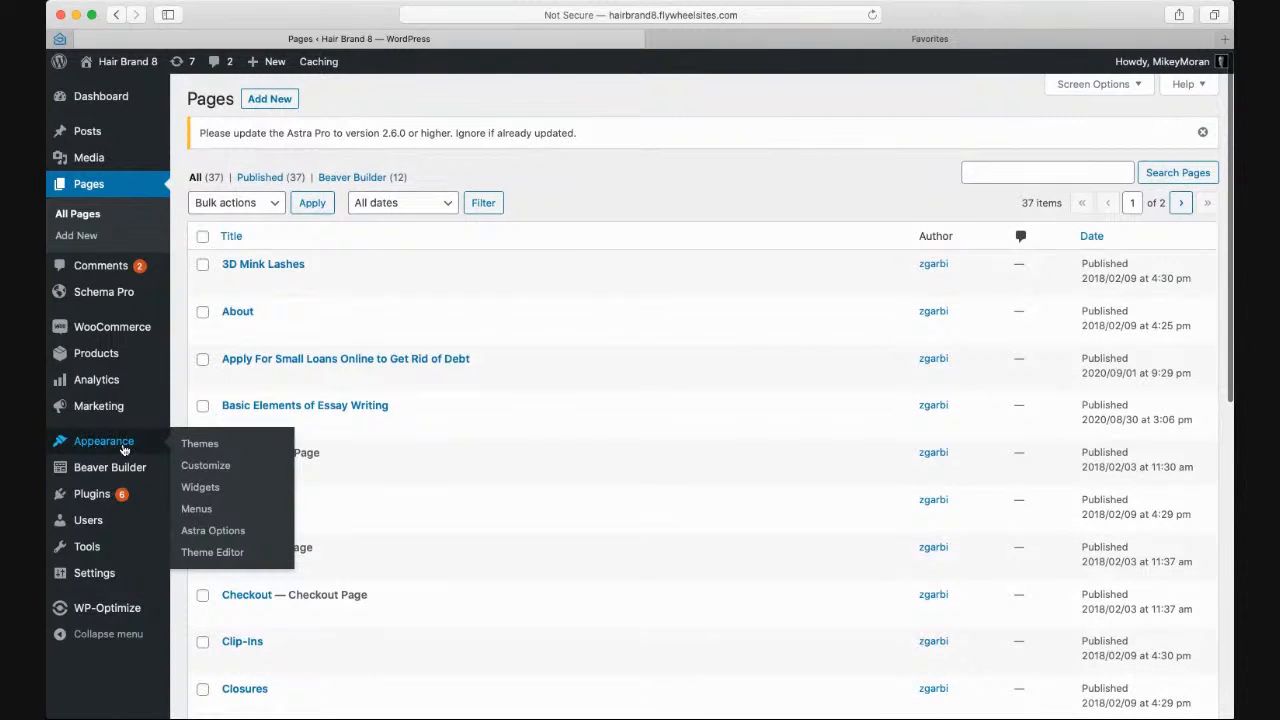
- Open the site's navigation menus and look over the Main Menu structure
left_click(197, 512)
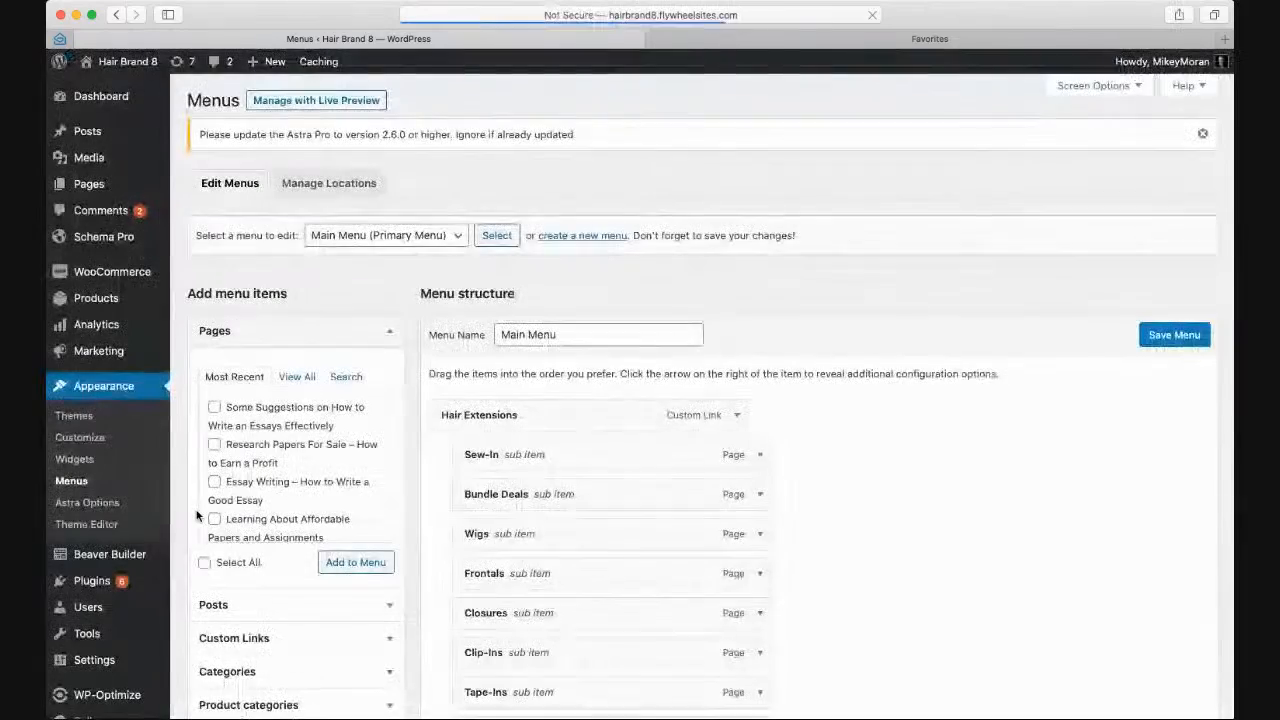
scroll(885, 477, "down", 5)
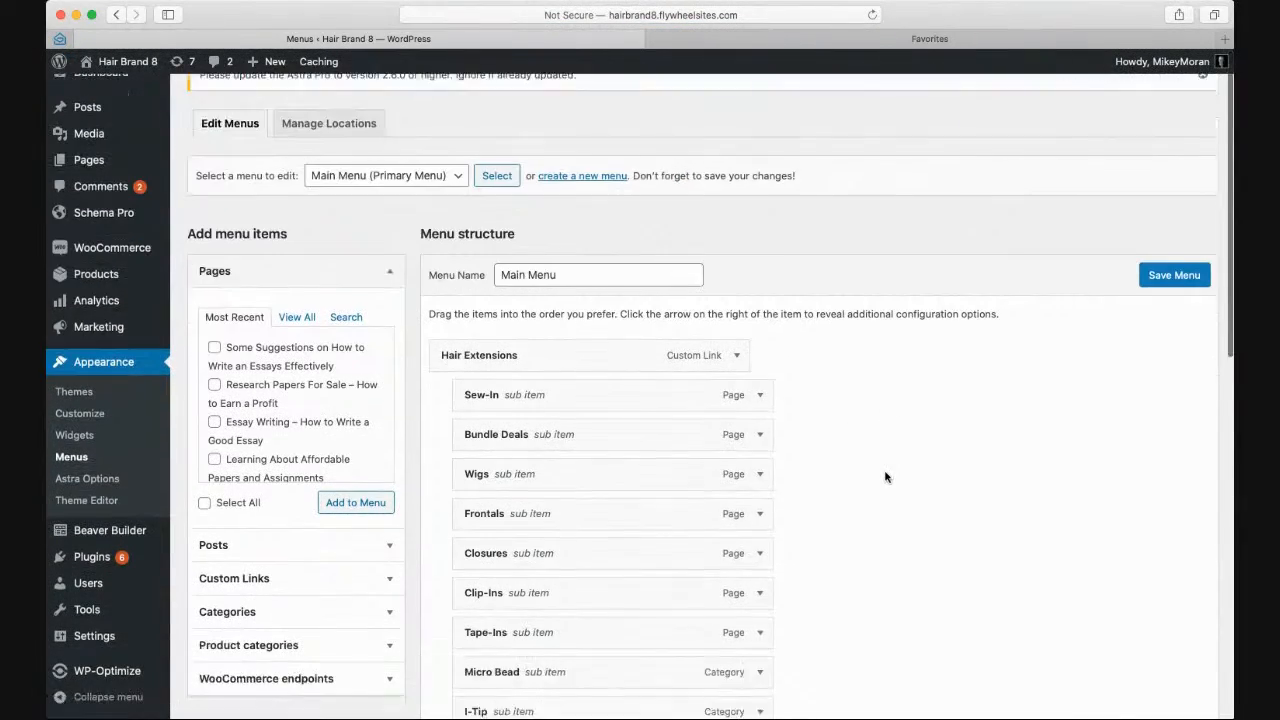
scroll(885, 477, "down", 3)
scroll(885, 477, "up", 7)
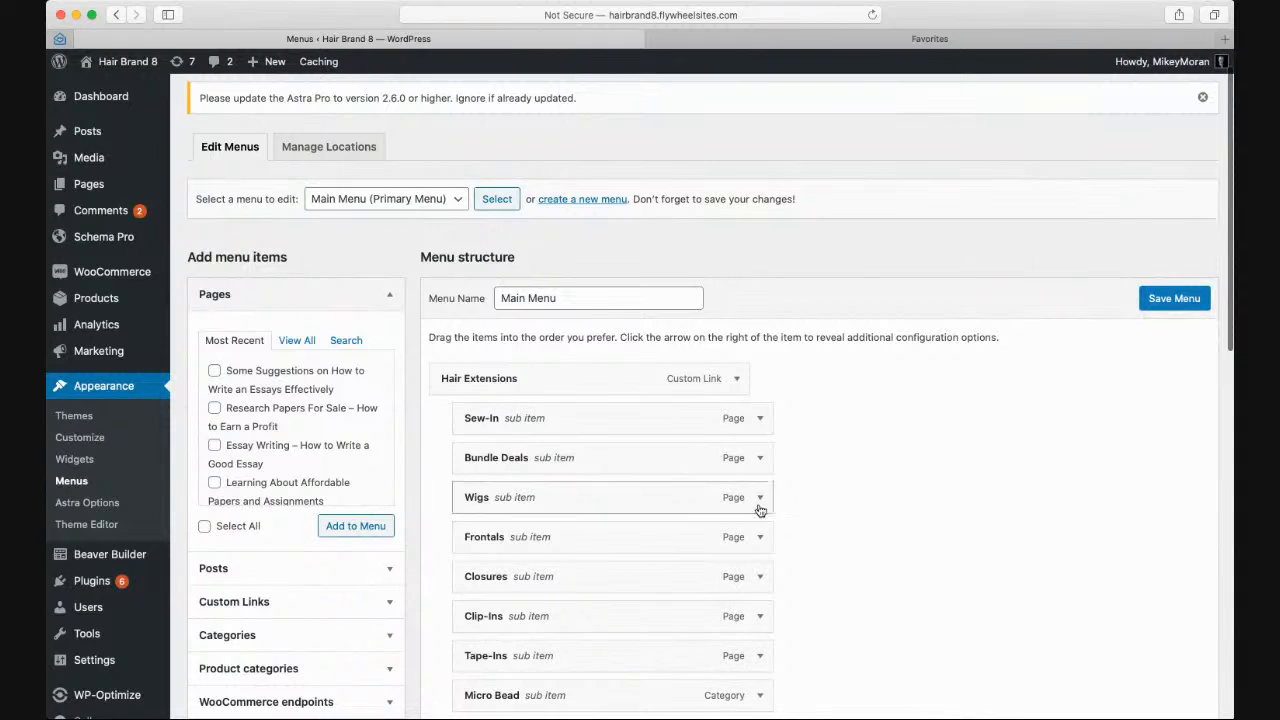
scroll(846, 404, "down", 1)
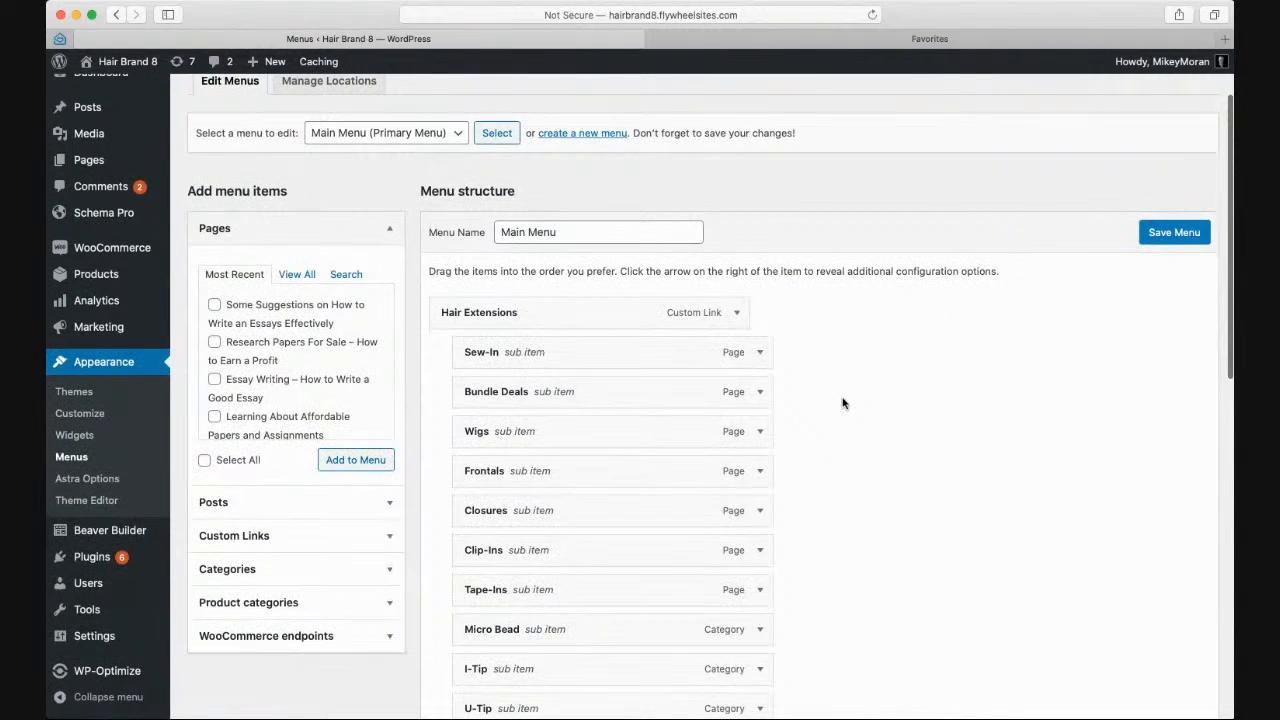
- Copy the site's base address, hairbrand8.flywheelsites.com/, and open the live homepage in the second browser tab
mouse_move(118, 62)
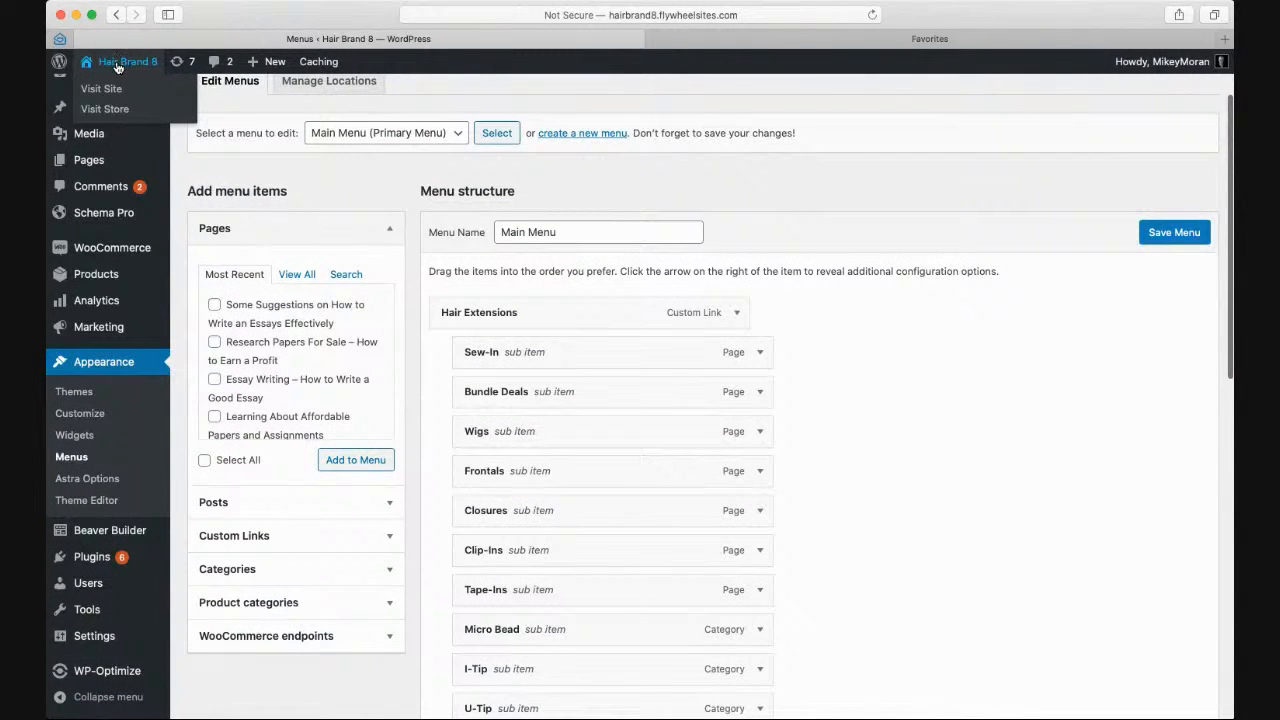
left_click(743, 18)
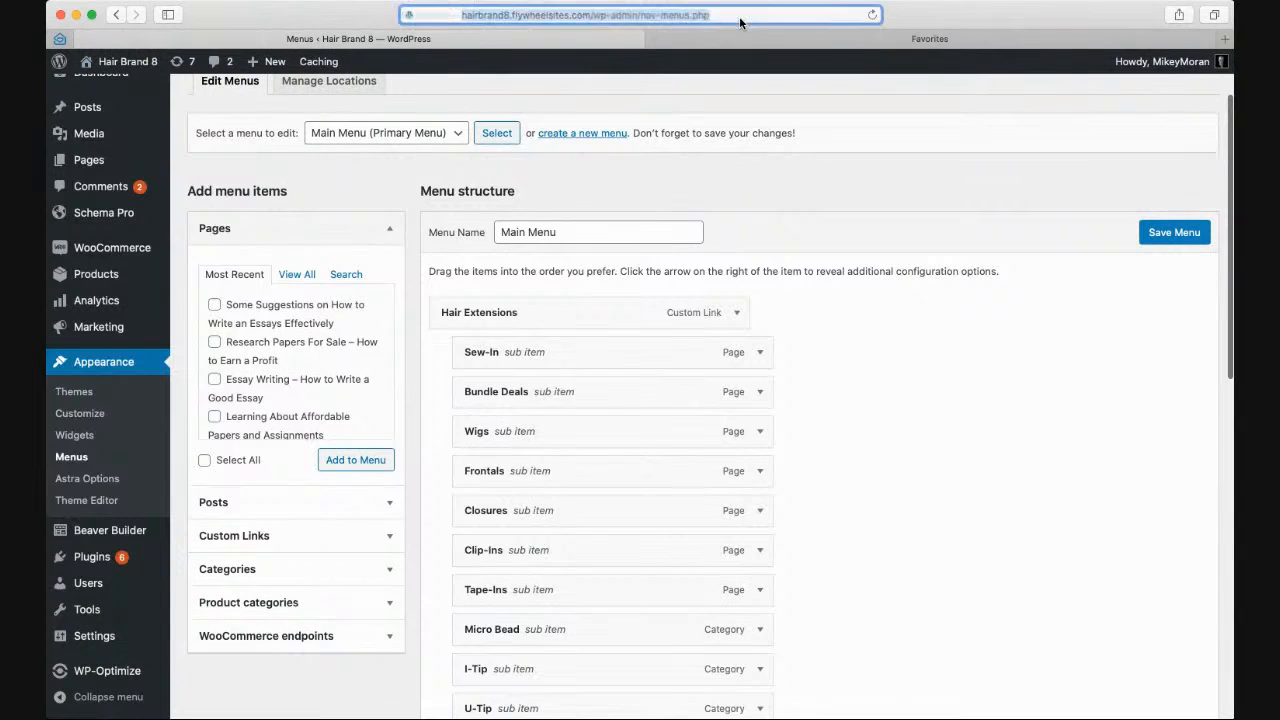
left_click(492, 15)
left_click_drag(420, 16, 549, 16)
key("super+c")
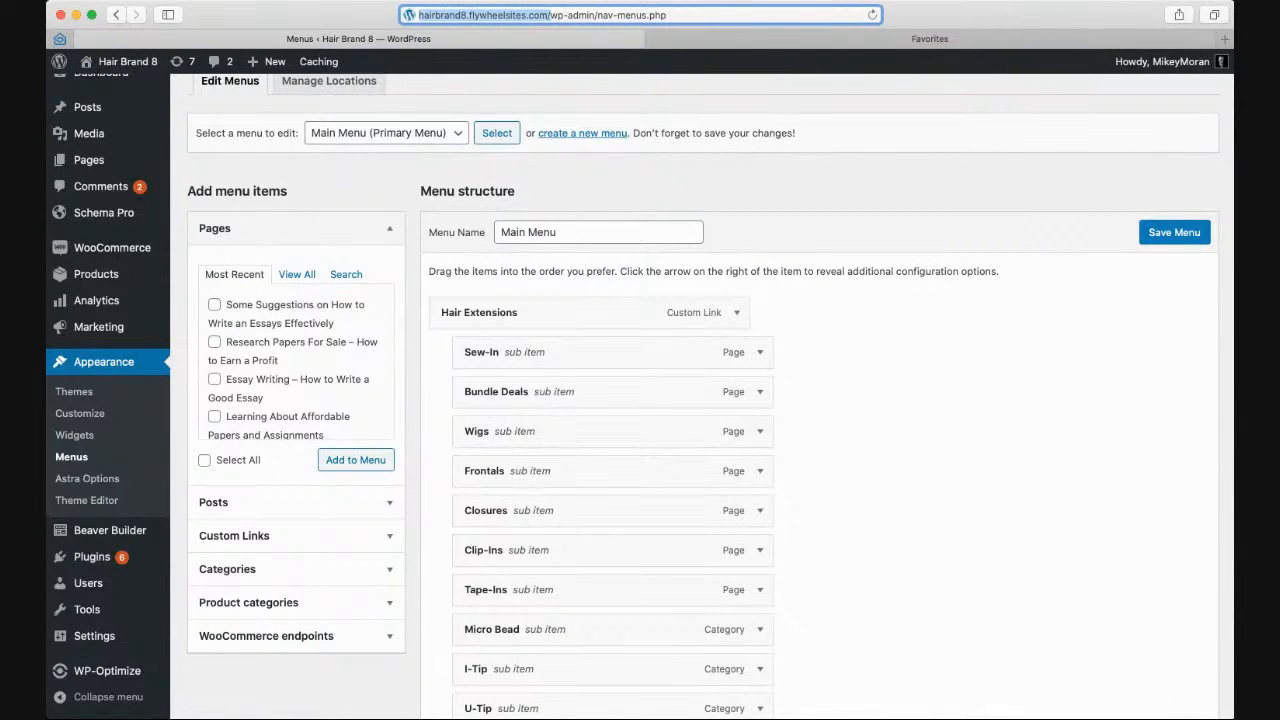
left_click(929, 38)
left_click(669, 16)
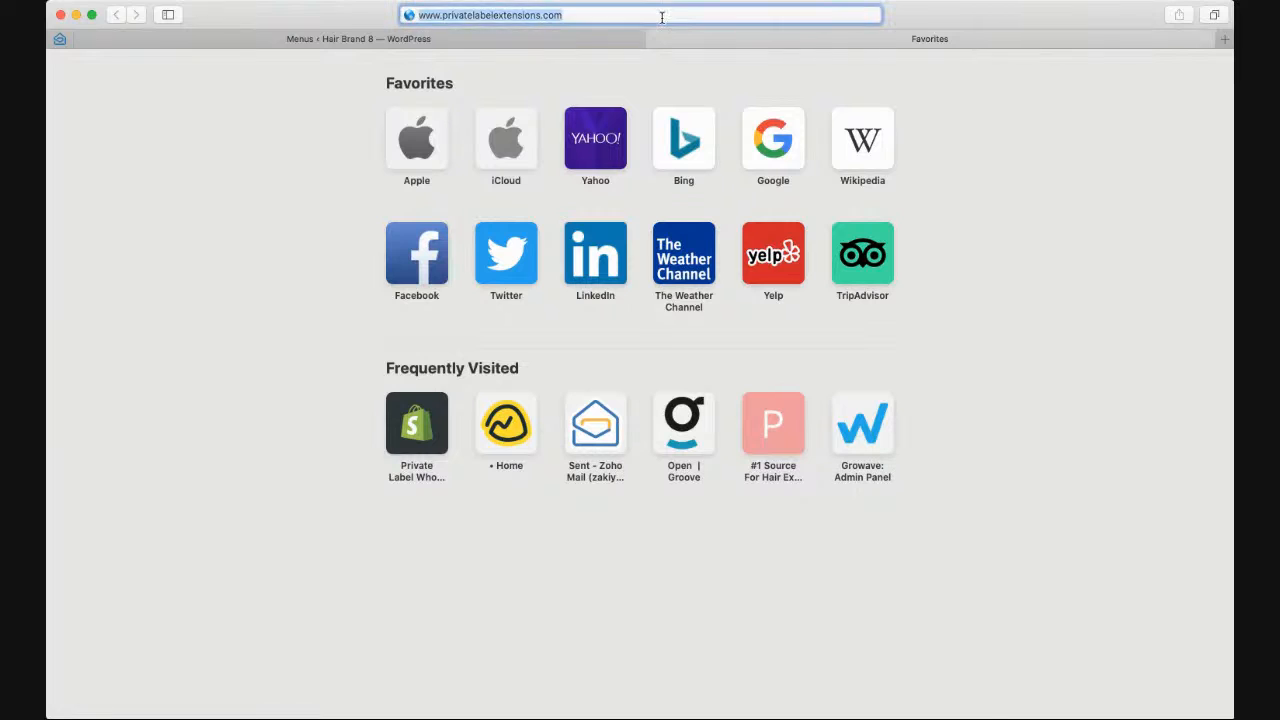
key("super+v")
key("Return")
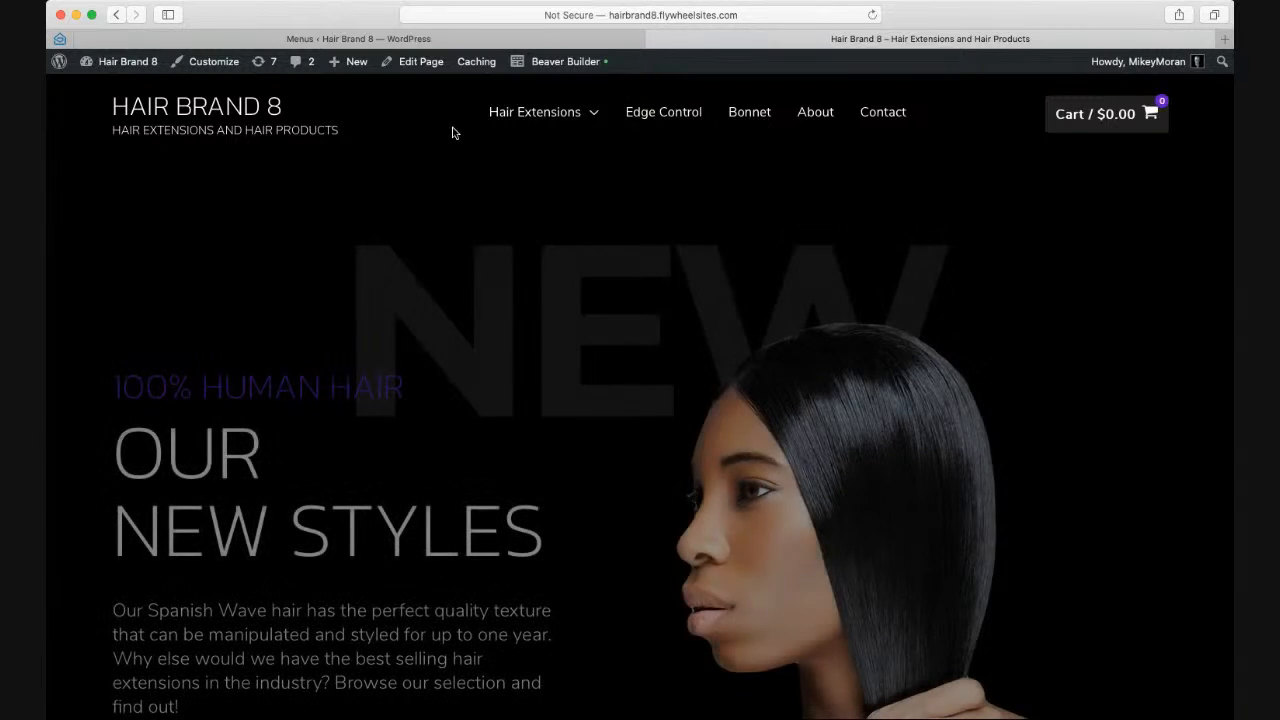
mouse_move(593, 125)
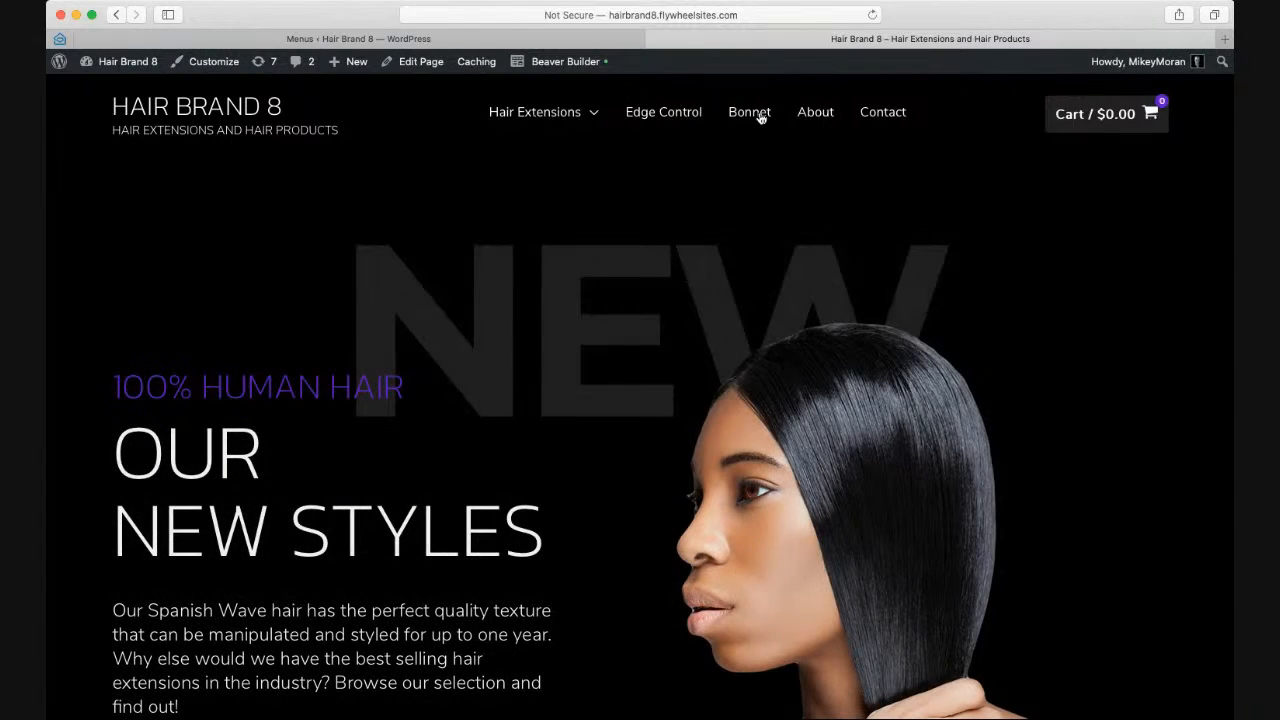
- Return to the menu editor and review the Main Menu's top-level entries and nested sub items
left_click(390, 40)
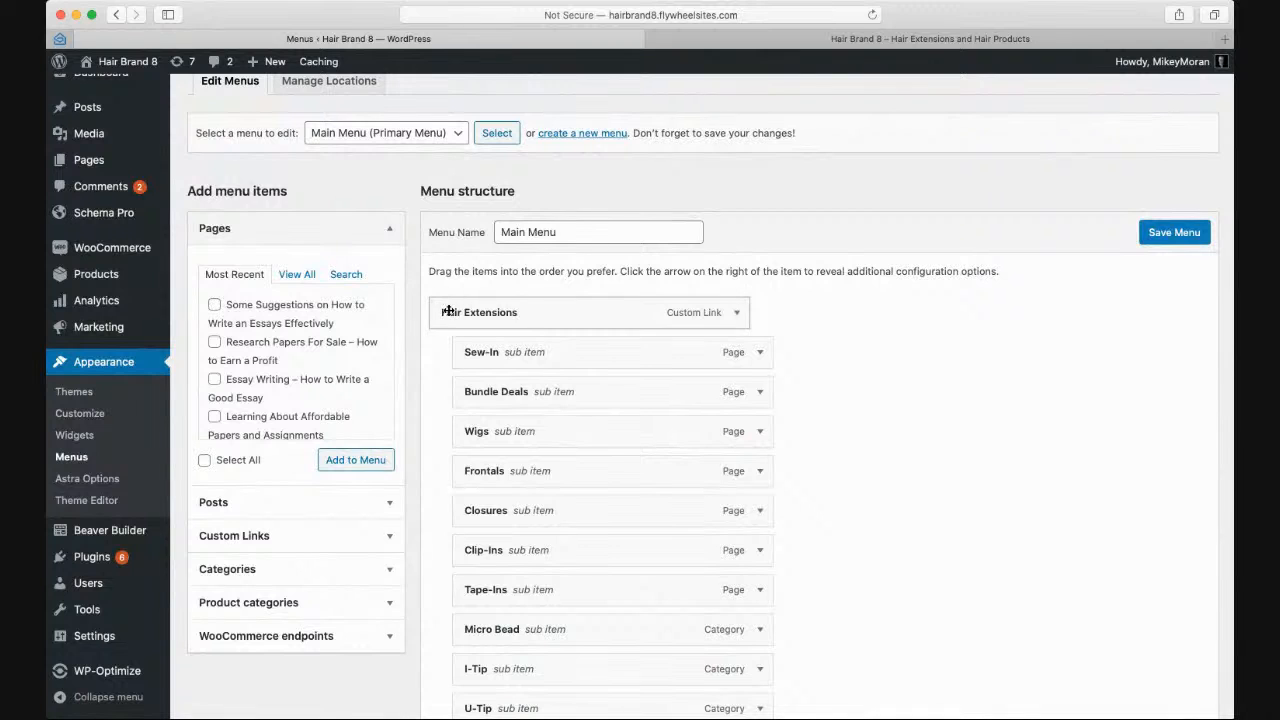
scroll(514, 321, "down", 10)
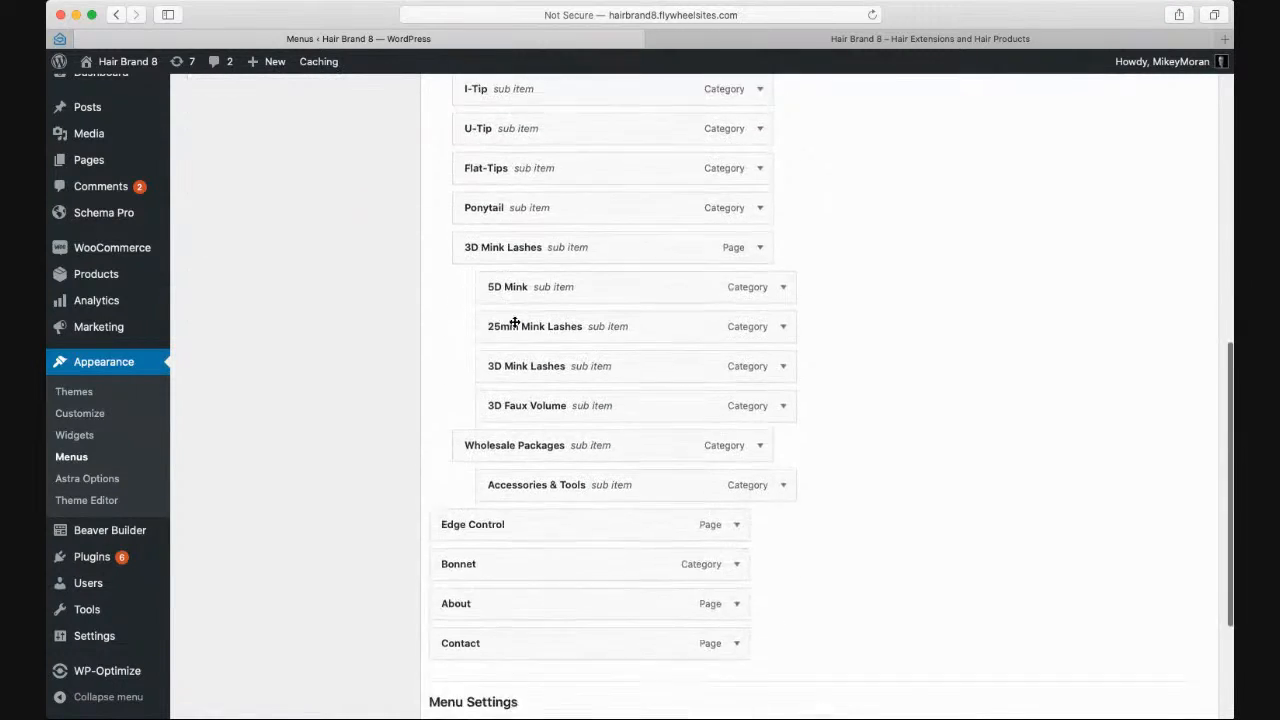
scroll(514, 321, "down", 2)
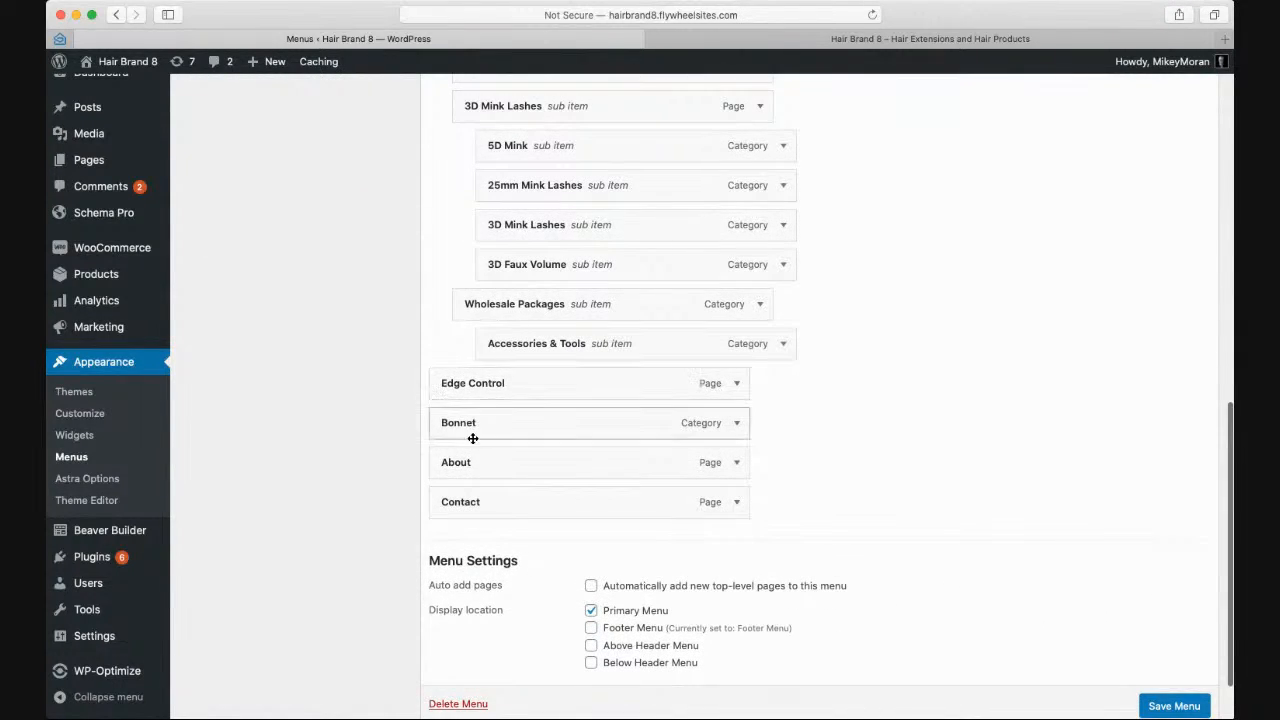
scroll(484, 334, "up", 5)
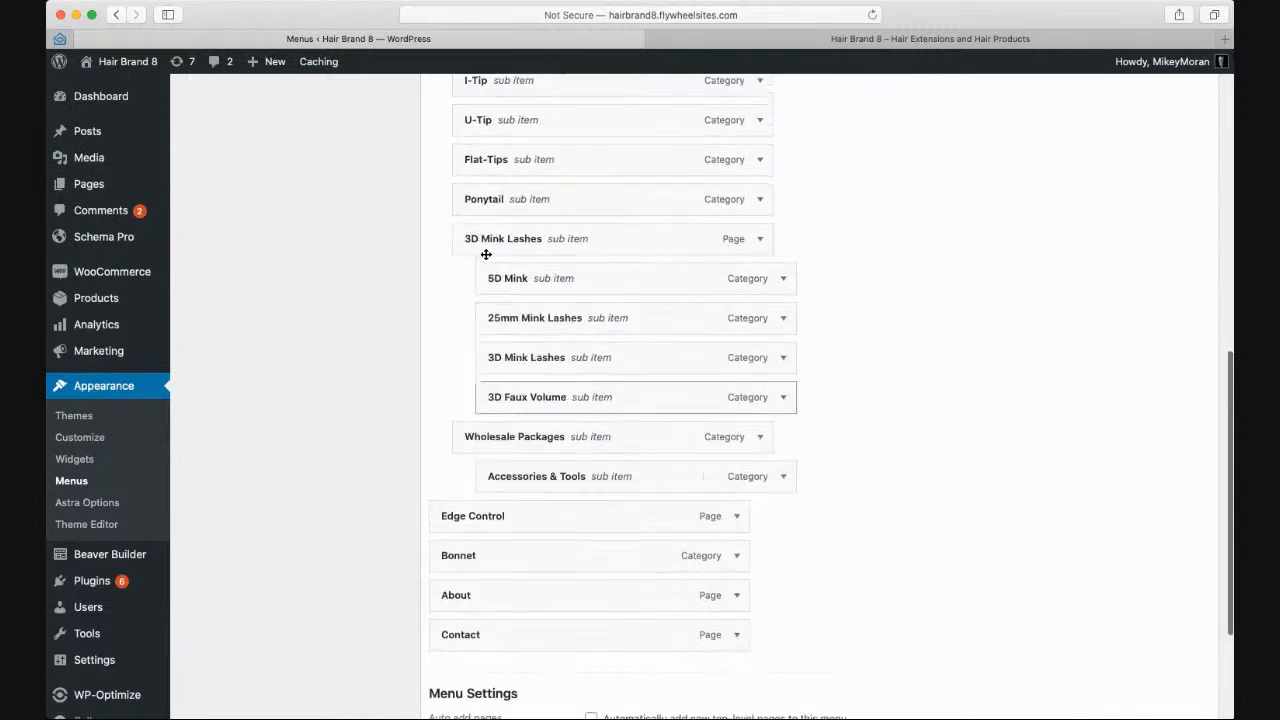
scroll(486, 254, "up", 3)
scroll(486, 252, "down", 2)
scroll(486, 252, "up", 1)
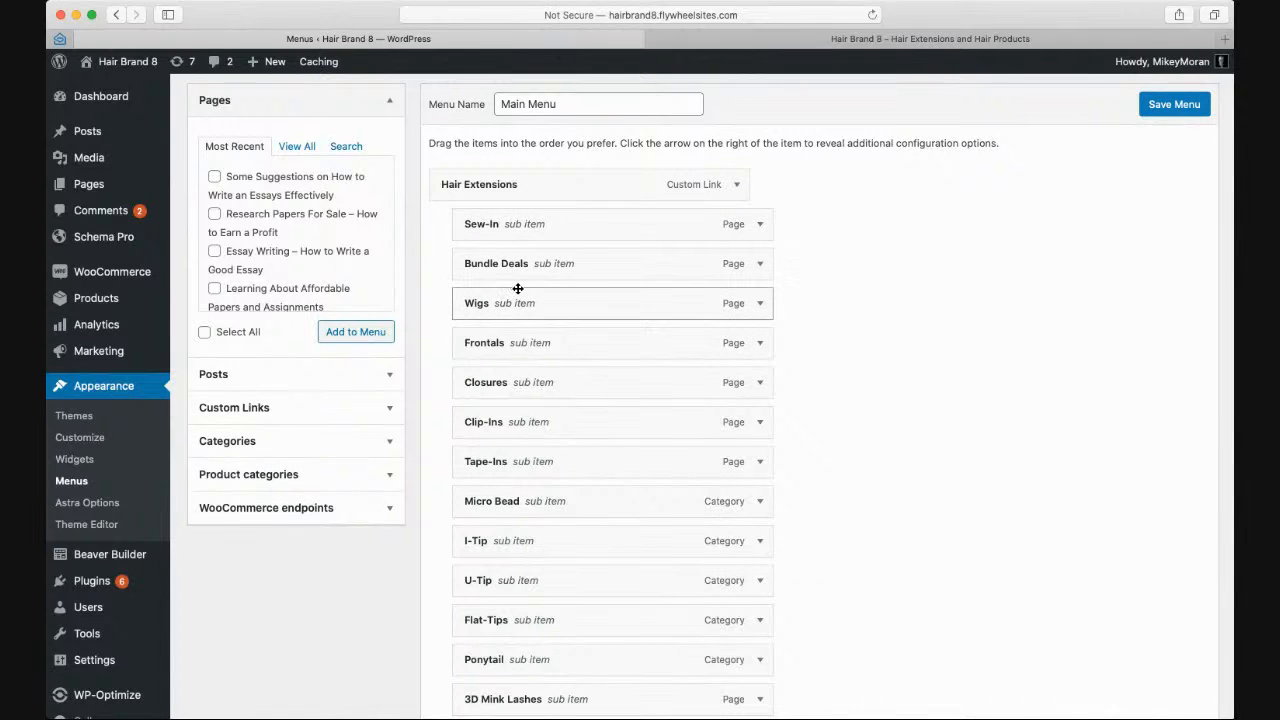
- Compare the live site's Hair Extensions dropdown with its sub items in the menu structure
left_click(826, 35)
mouse_move(589, 116)
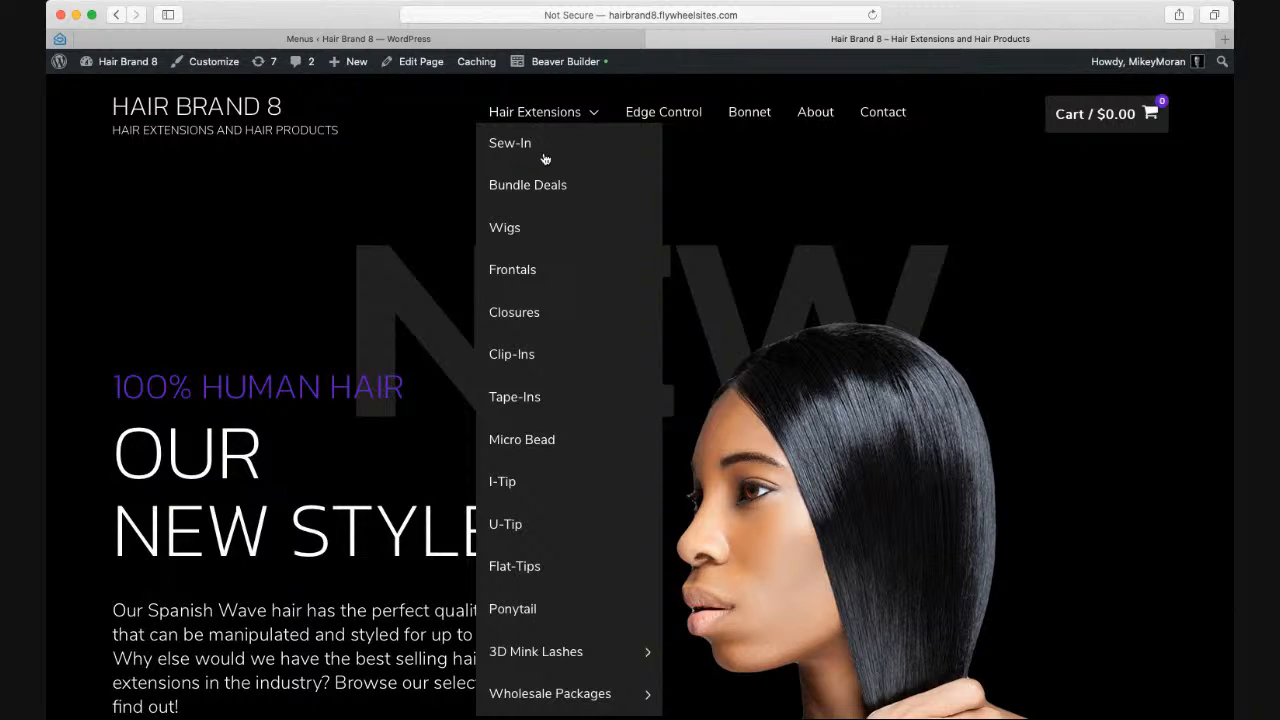
left_click(592, 40)
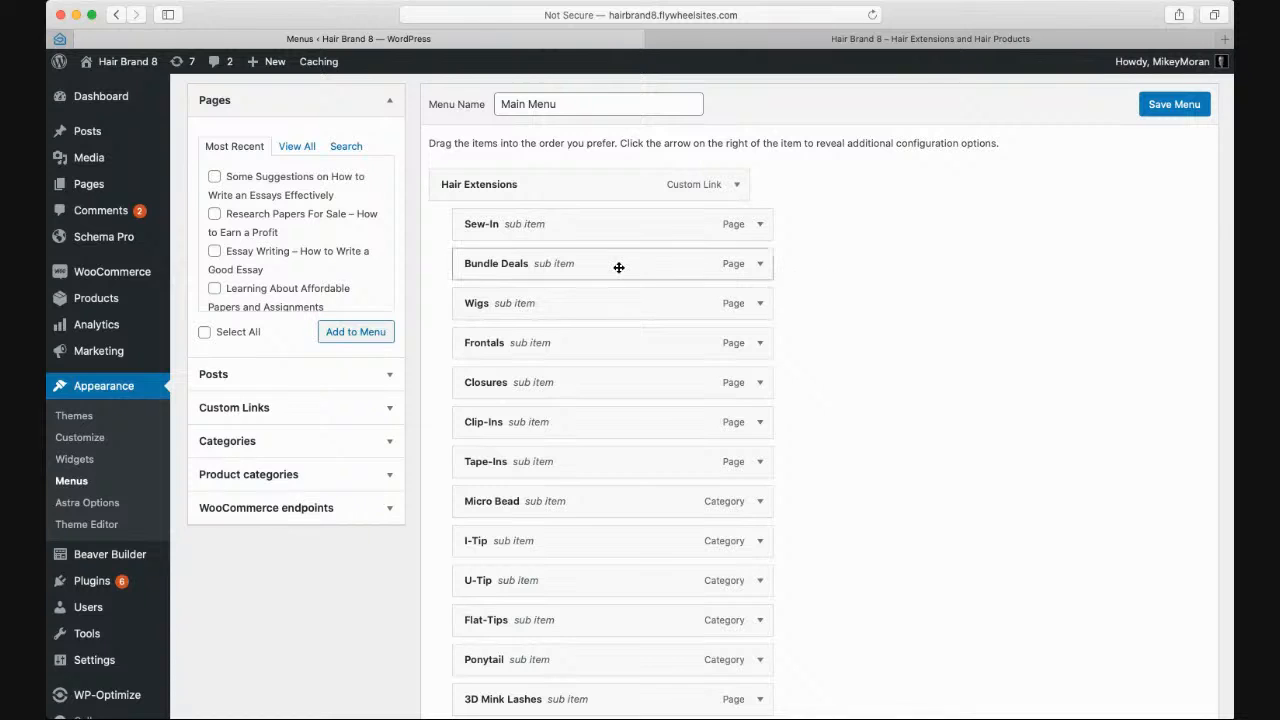
scroll(619, 267, "down", 2)
scroll(618, 268, "up", 4)
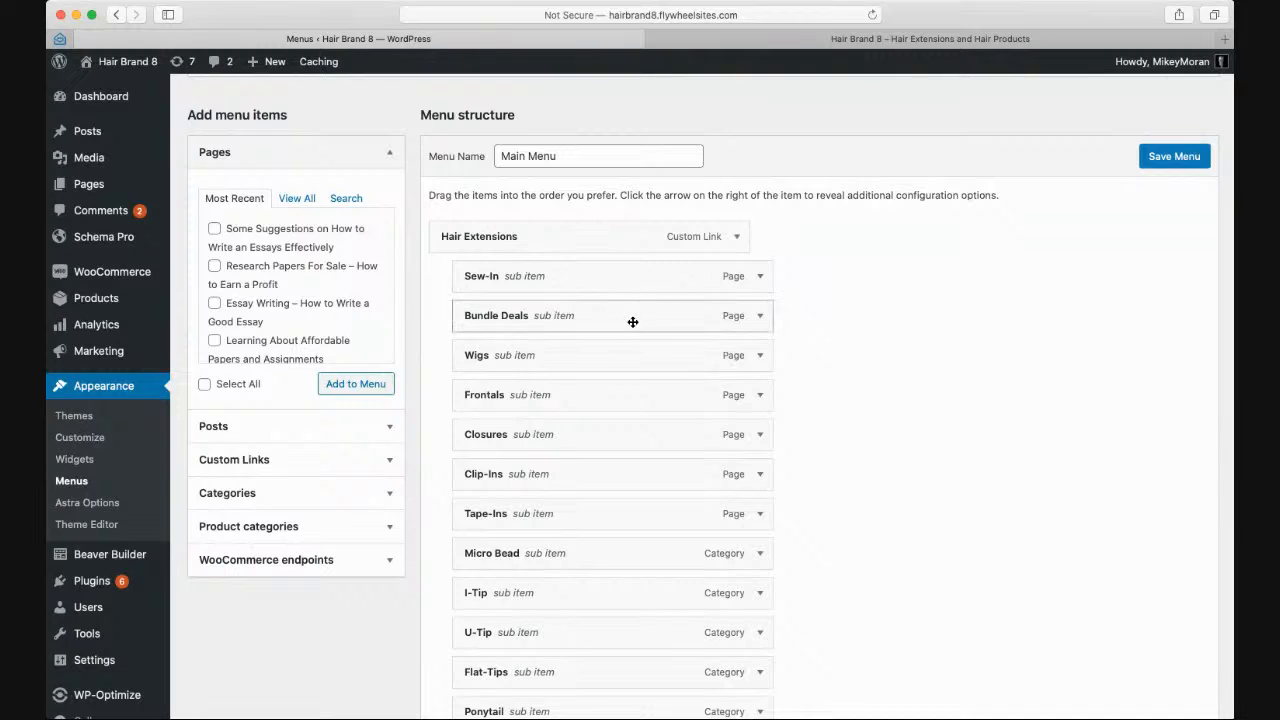
scroll(738, 358, "down", 4)
scroll(739, 362, "down", 3)
scroll(739, 362, "up", 8)
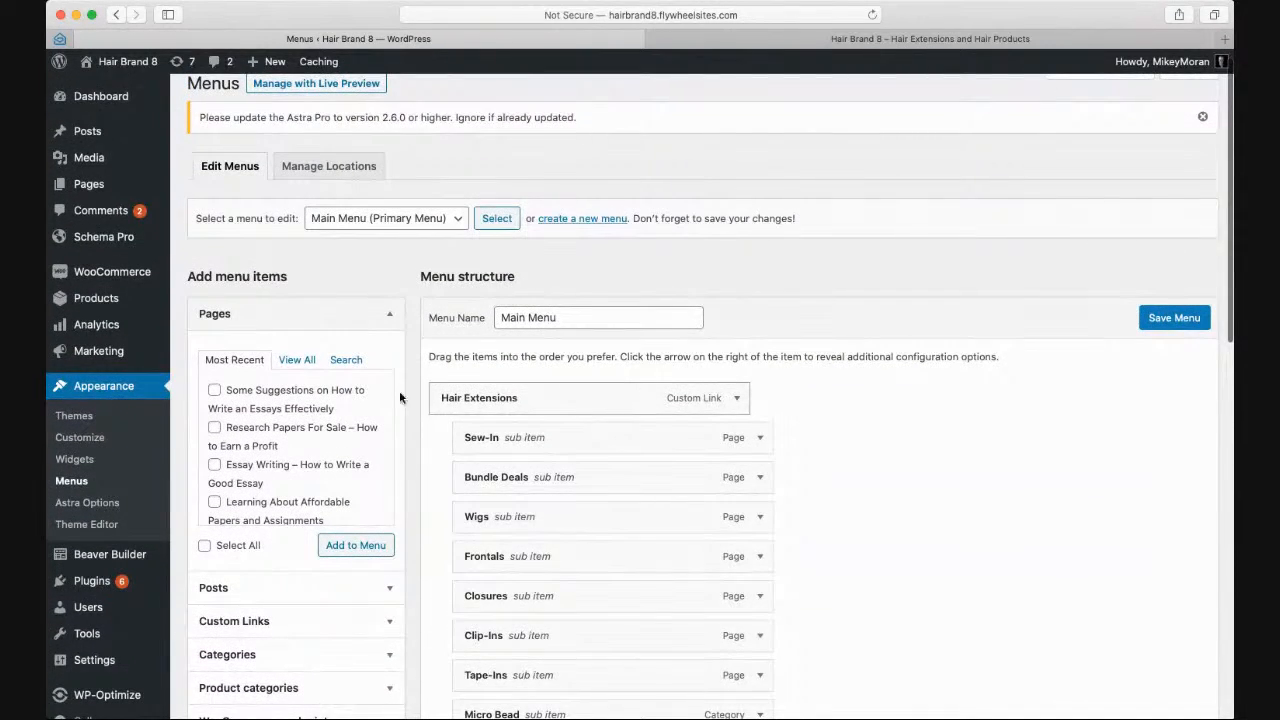
- Find Clip-Ins in the full list of pages, add it to the Main Menu and locate the new item
left_click(297, 360)
scroll(259, 421, "down", 1)
scroll(259, 421, "down", 3)
scroll(259, 421, "up", 4)
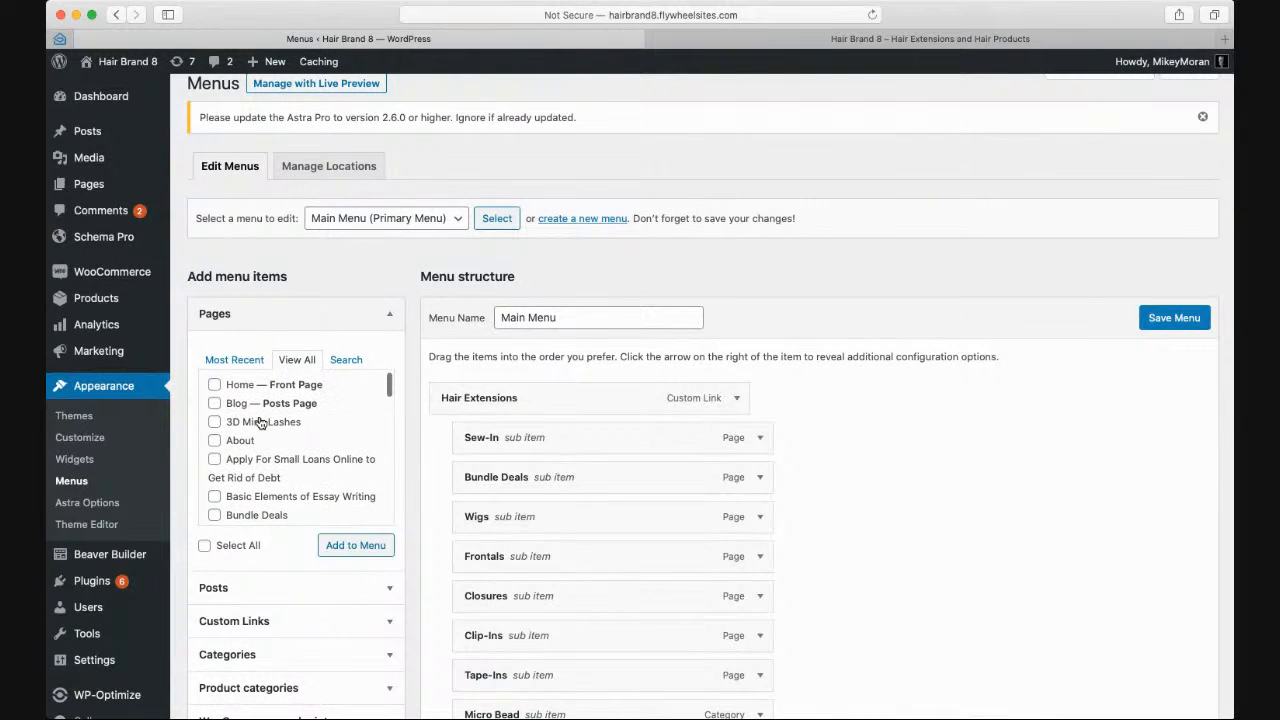
scroll(259, 421, "down", 1)
scroll(325, 300, "down", 2)
scroll(322, 298, "down", 2)
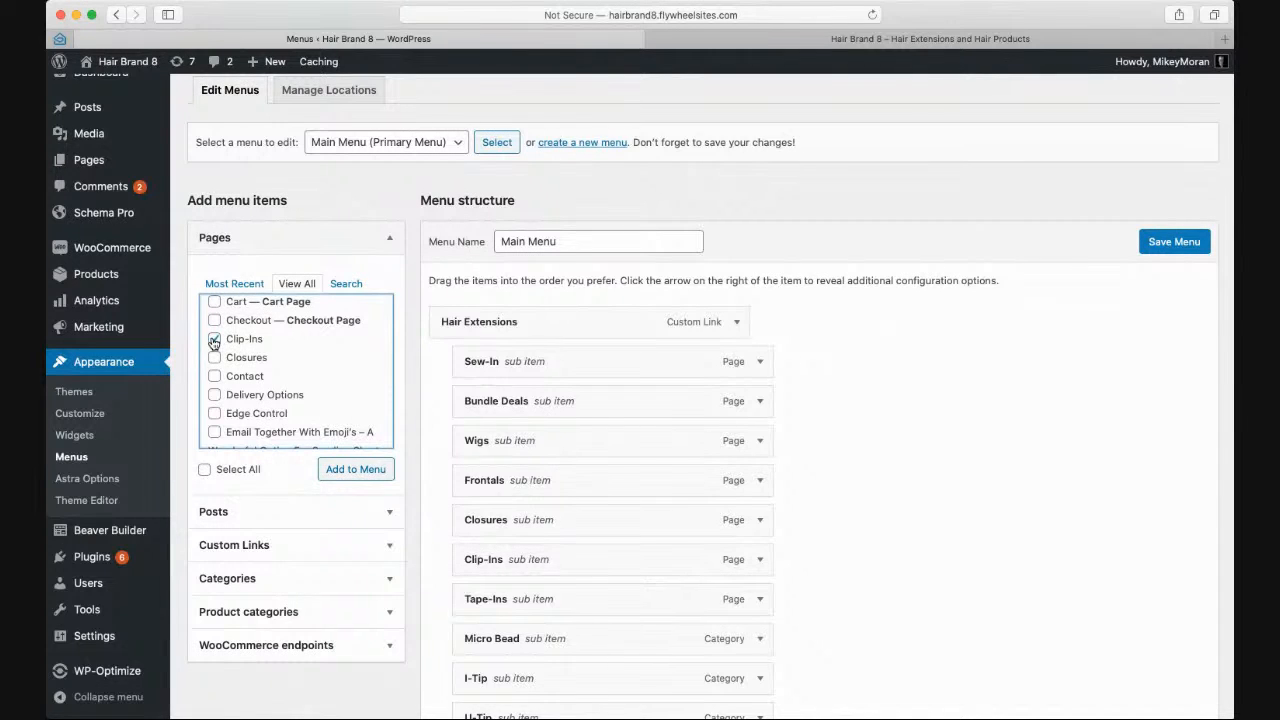
left_click(352, 472)
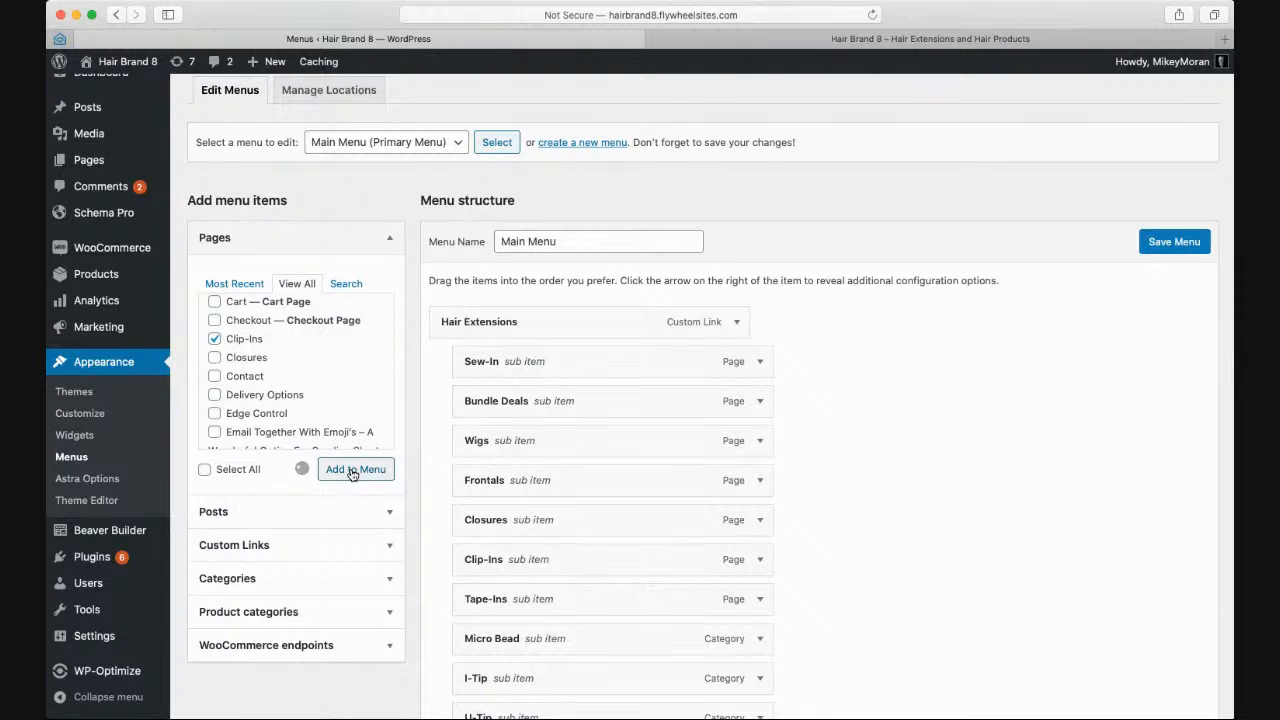
scroll(706, 449, "down", 5)
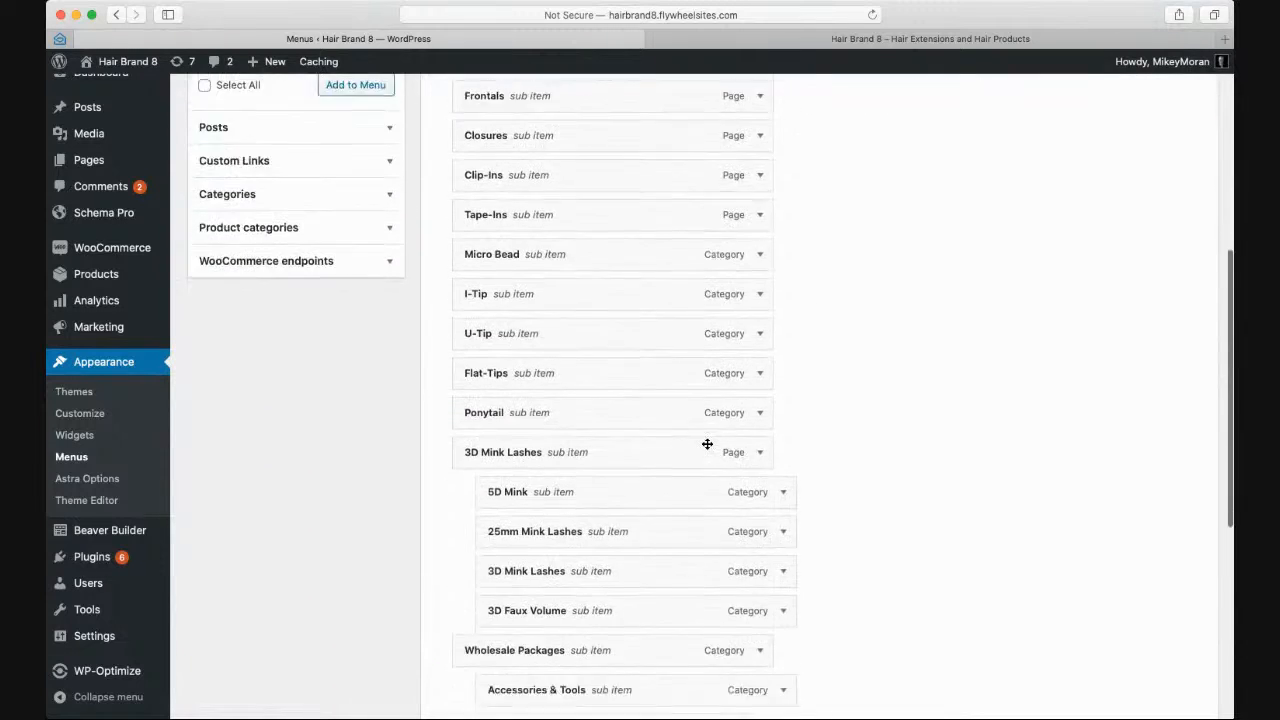
scroll(707, 444, "down", 5)
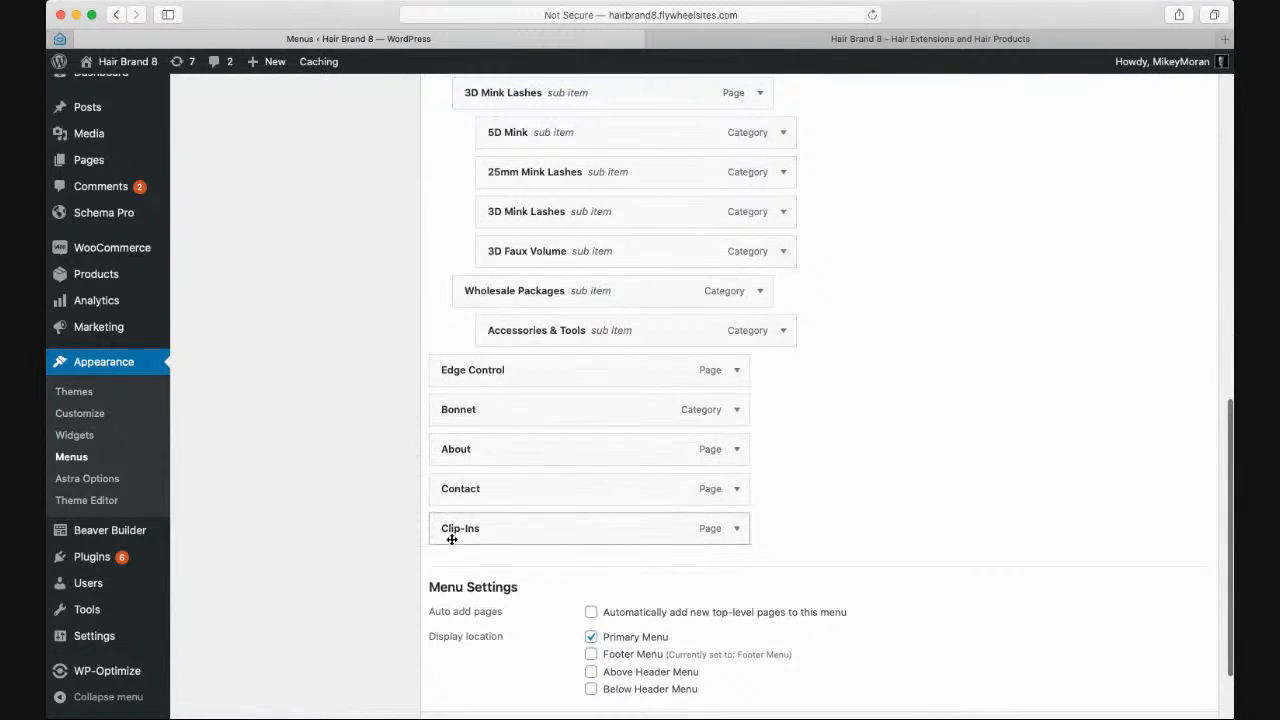
- Move the new Clip-Ins item to be the first sub item of Hair Extensions and check the live site's dropdown
left_click_drag(457, 532, 466, 374)
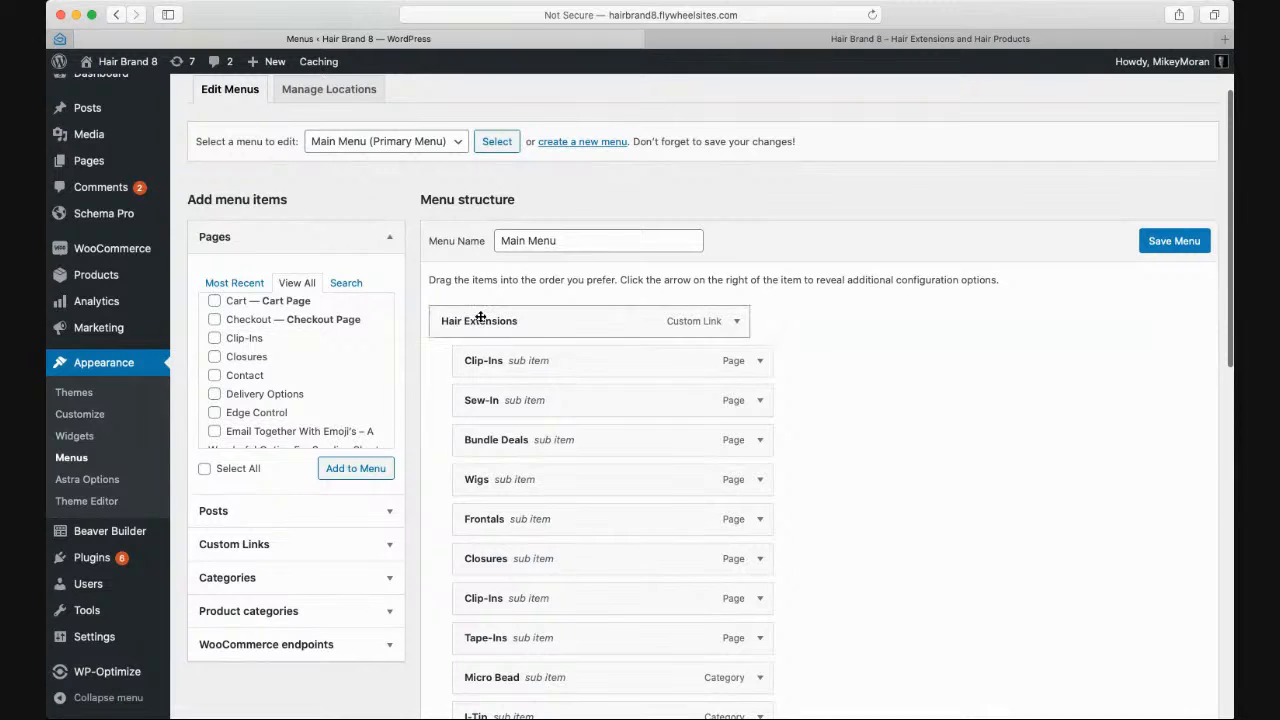
left_click(870, 38)
mouse_move(564, 117)
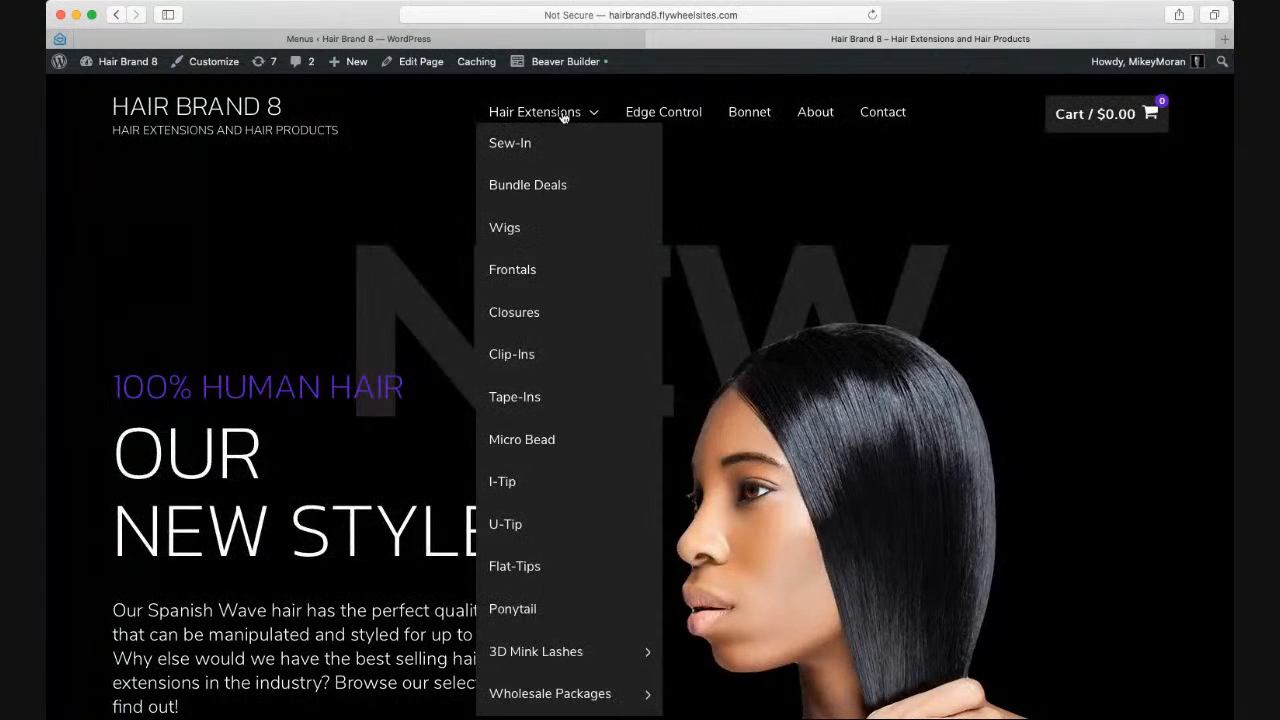
left_click(589, 40)
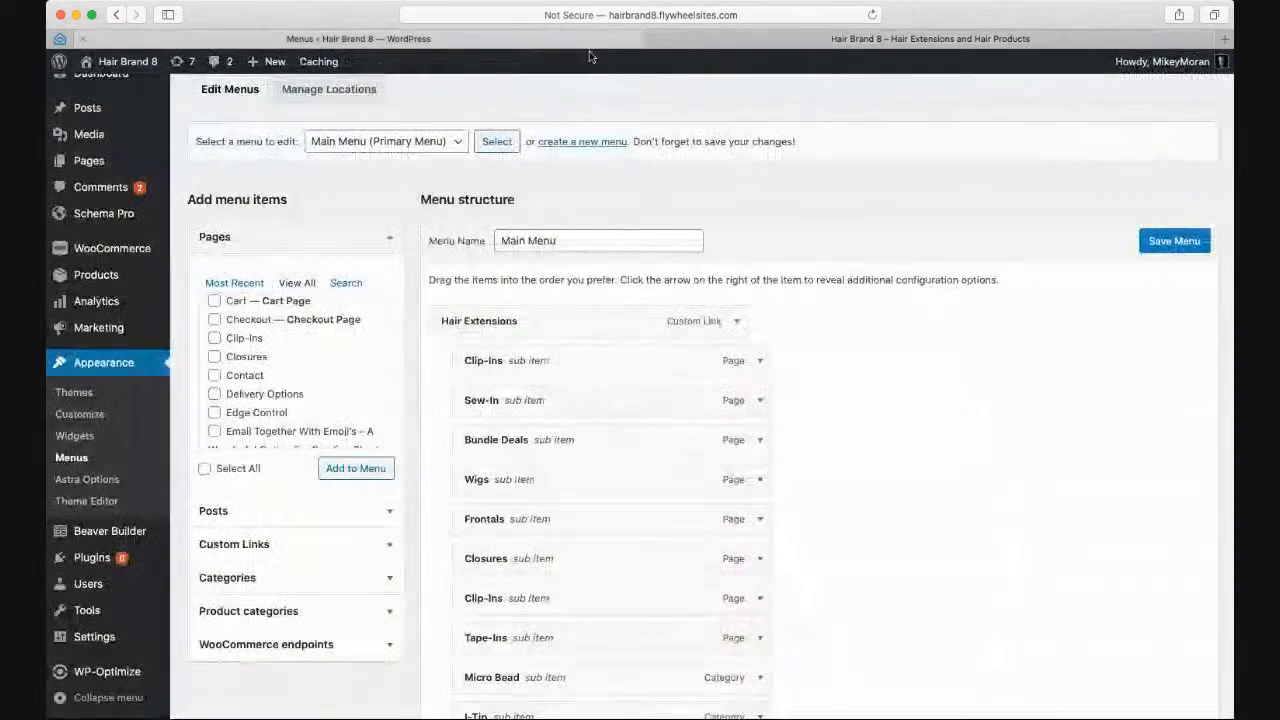
- Remove the first Clip-Ins sub item under Hair Extensions and look at the live site's navigation bar
left_click(759, 361)
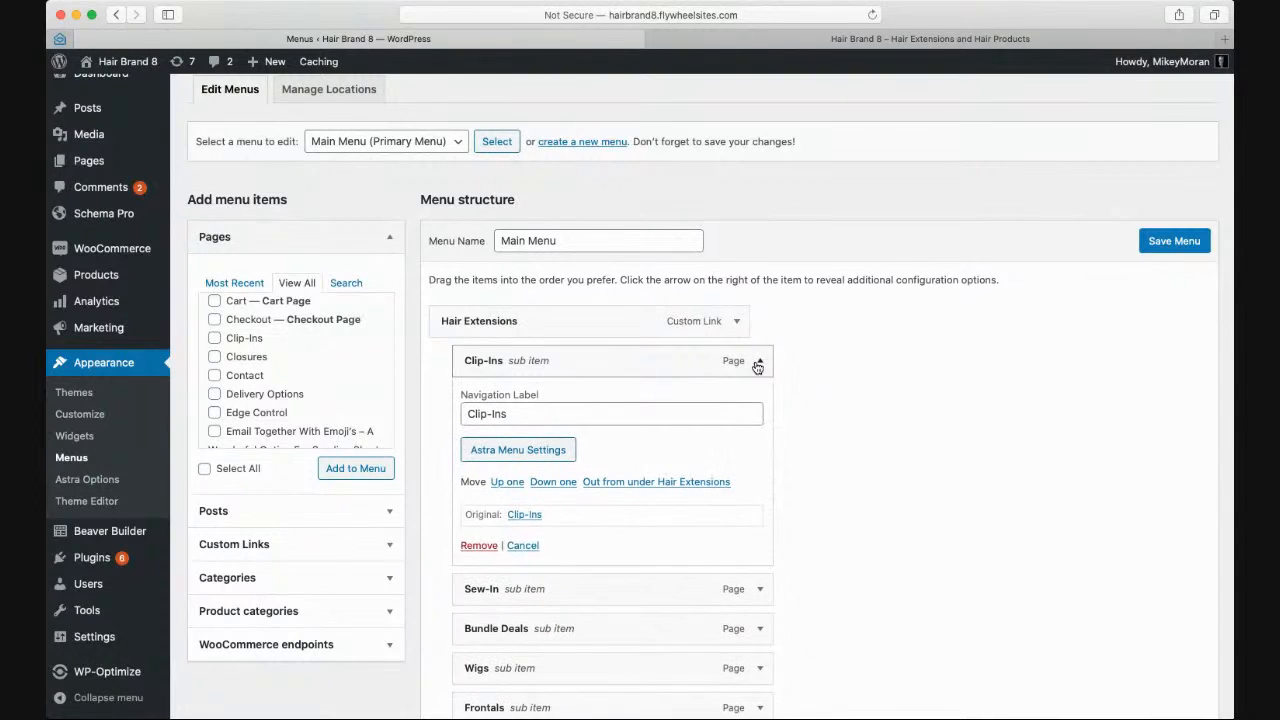
left_click(478, 545)
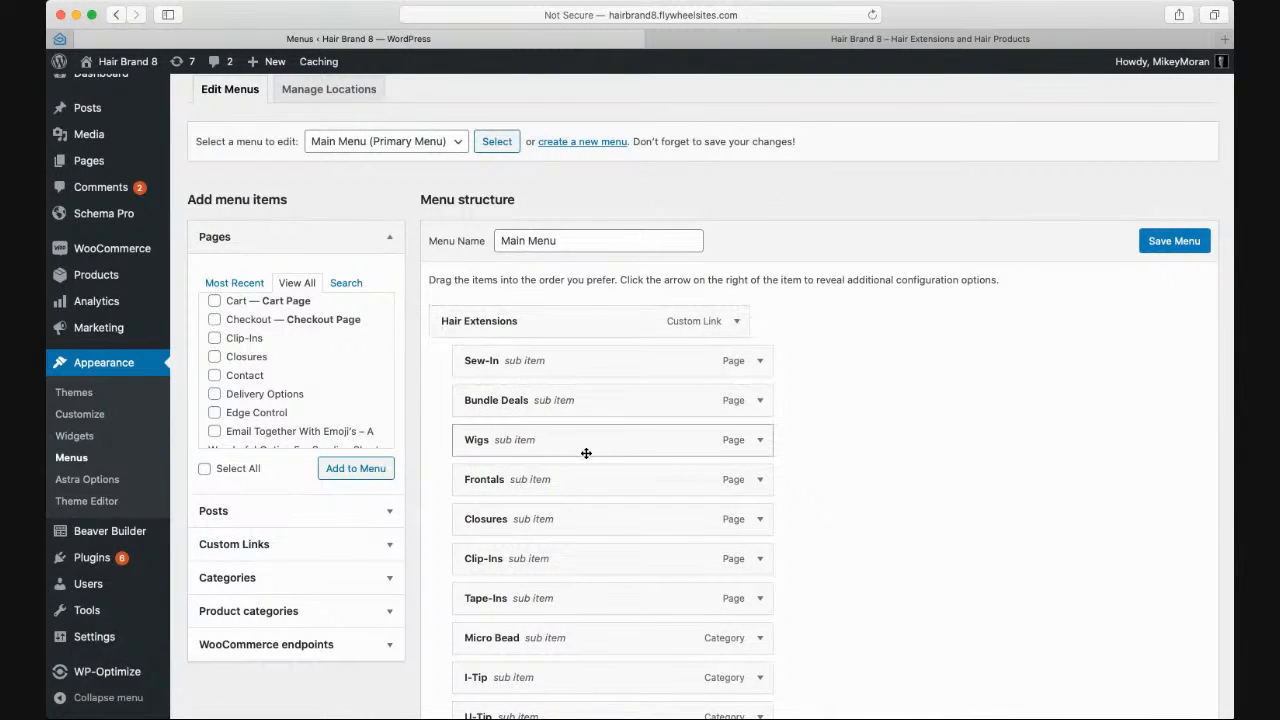
left_click(867, 38)
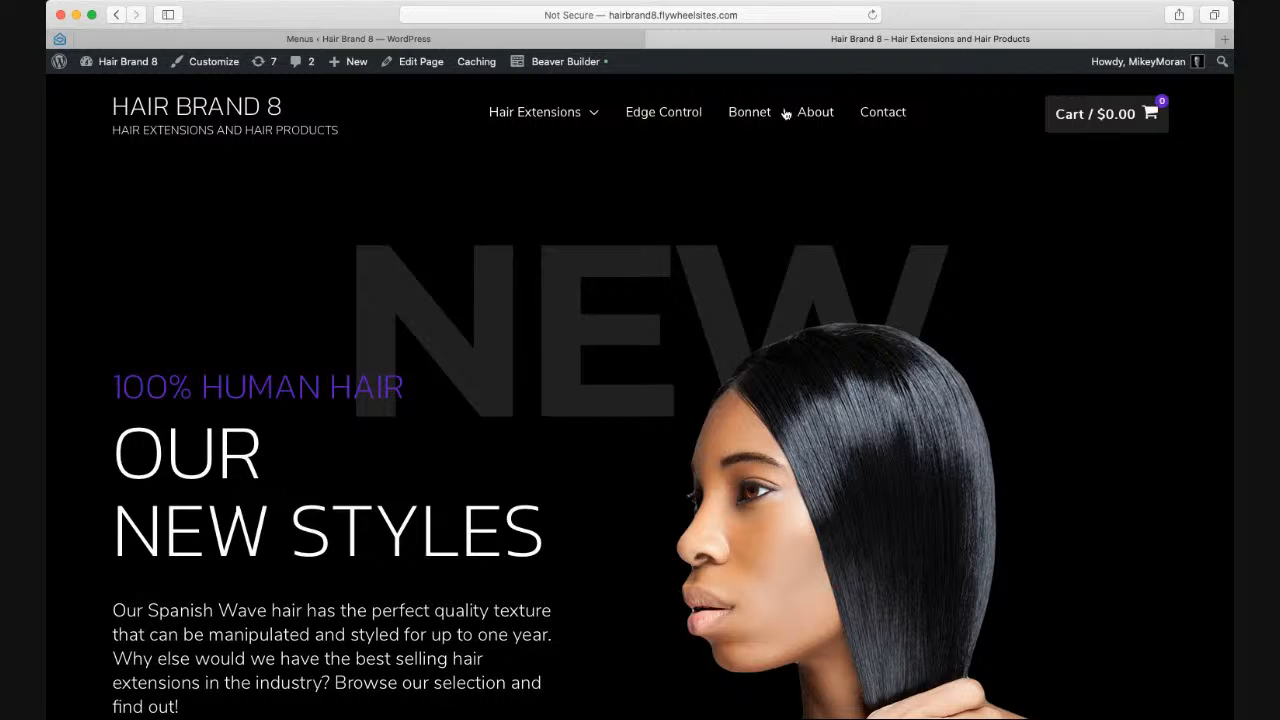
left_click(358, 38)
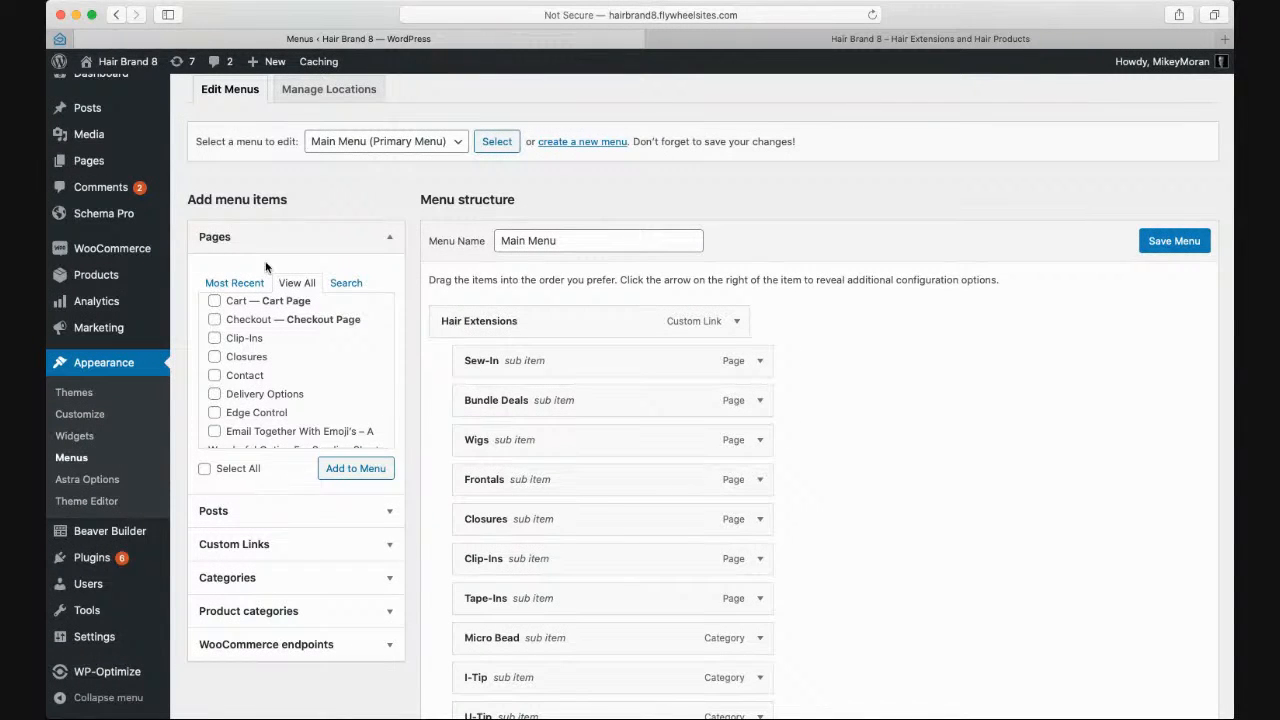
- Add a custom link to the Main Menu with the URL styleseat.com and the link text BOOKING
left_click(382, 551)
left_click(311, 352)
type("st")
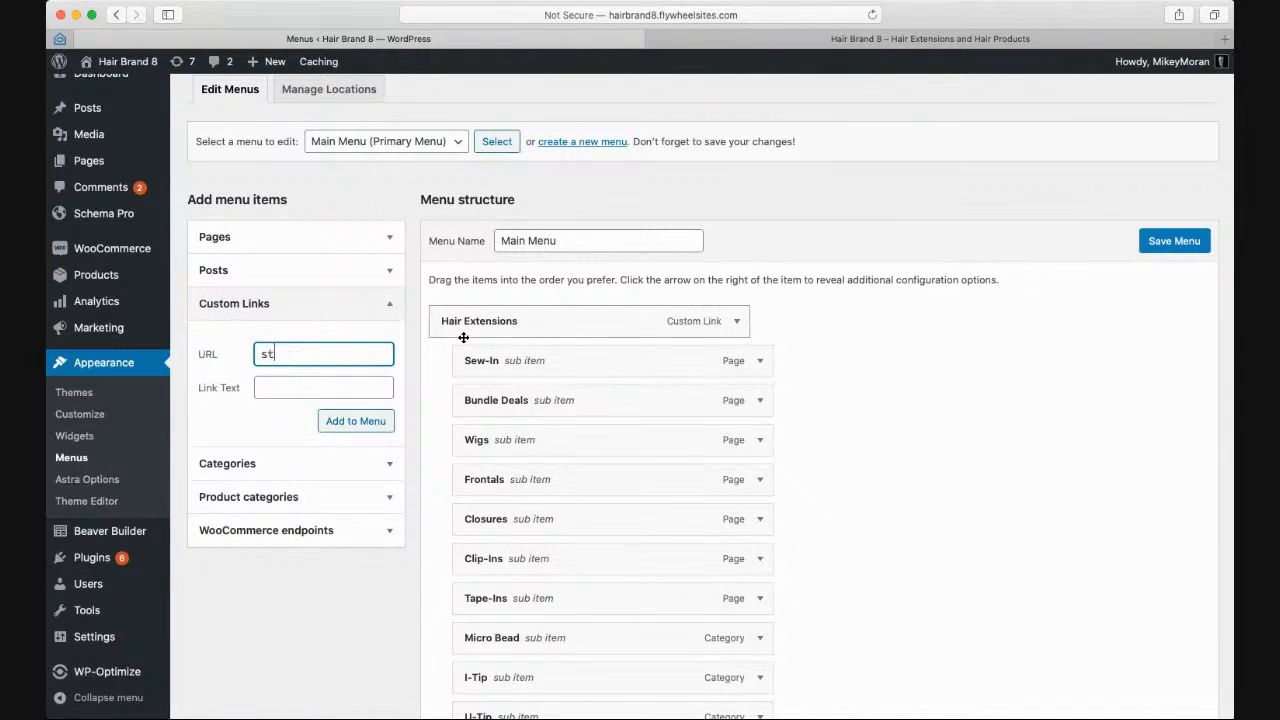
type("yleseat.com")
left_click(297, 391)
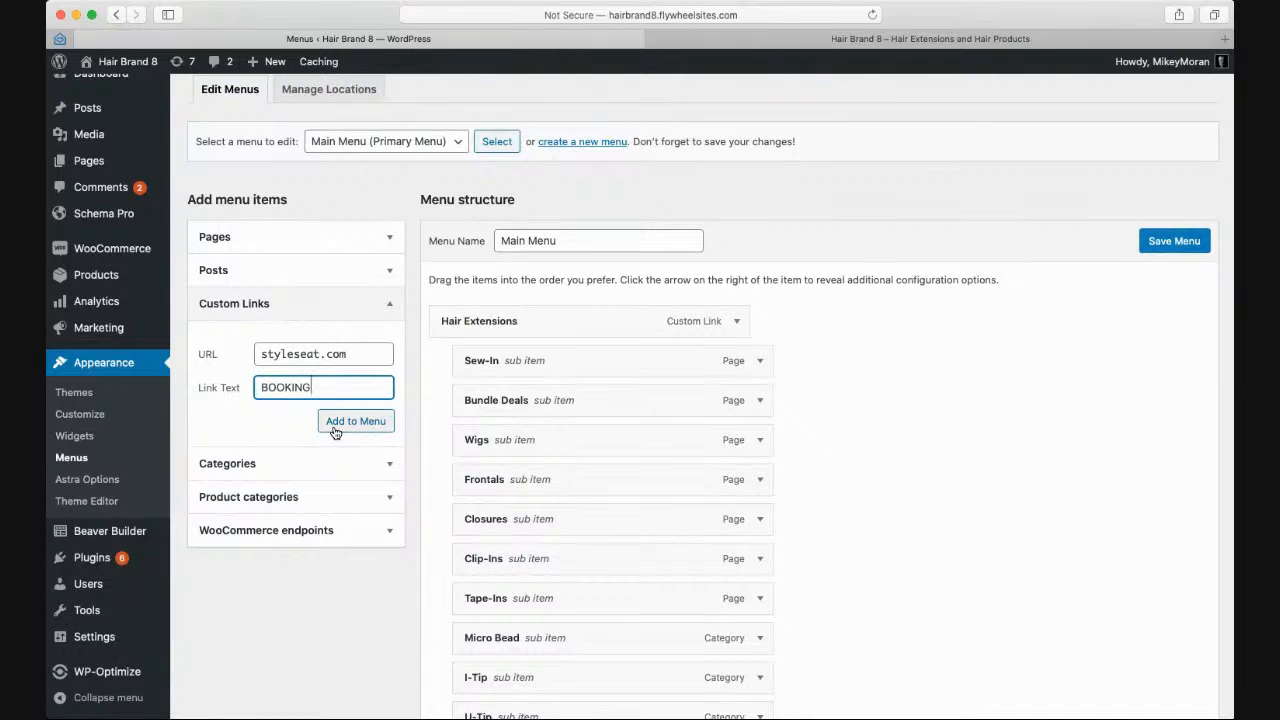
left_click(333, 424)
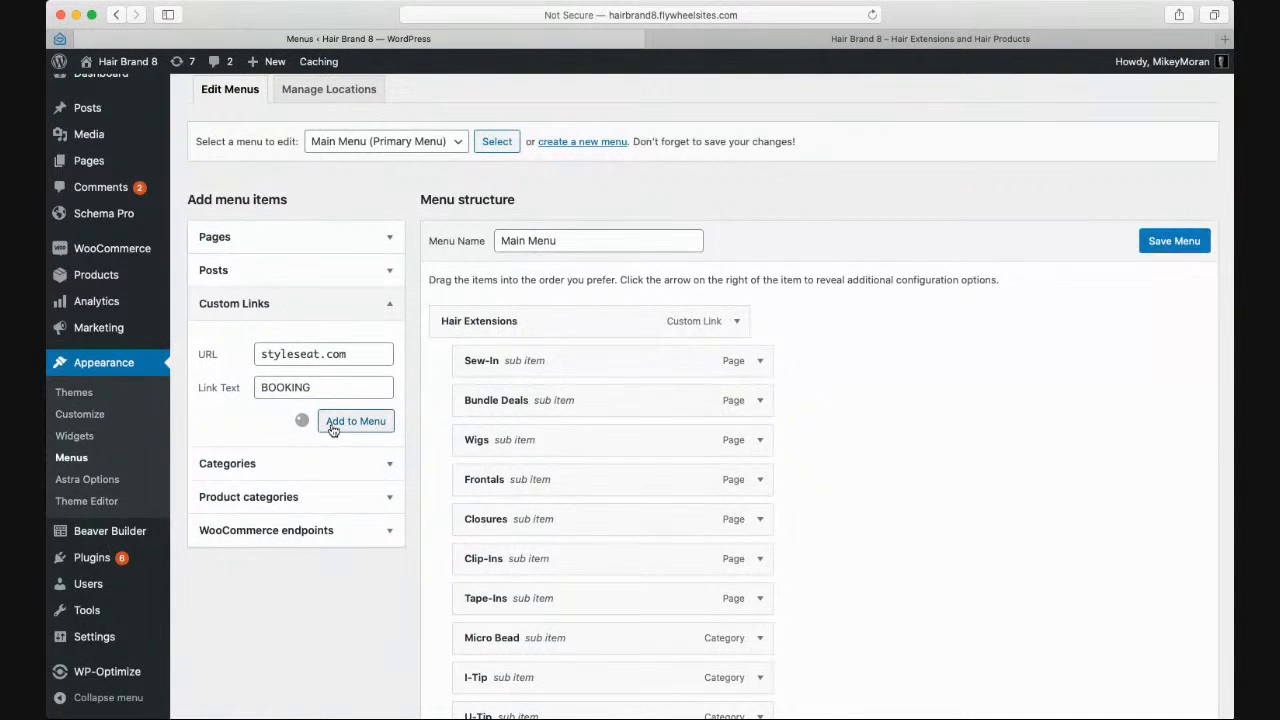
scroll(660, 455, "down", 10)
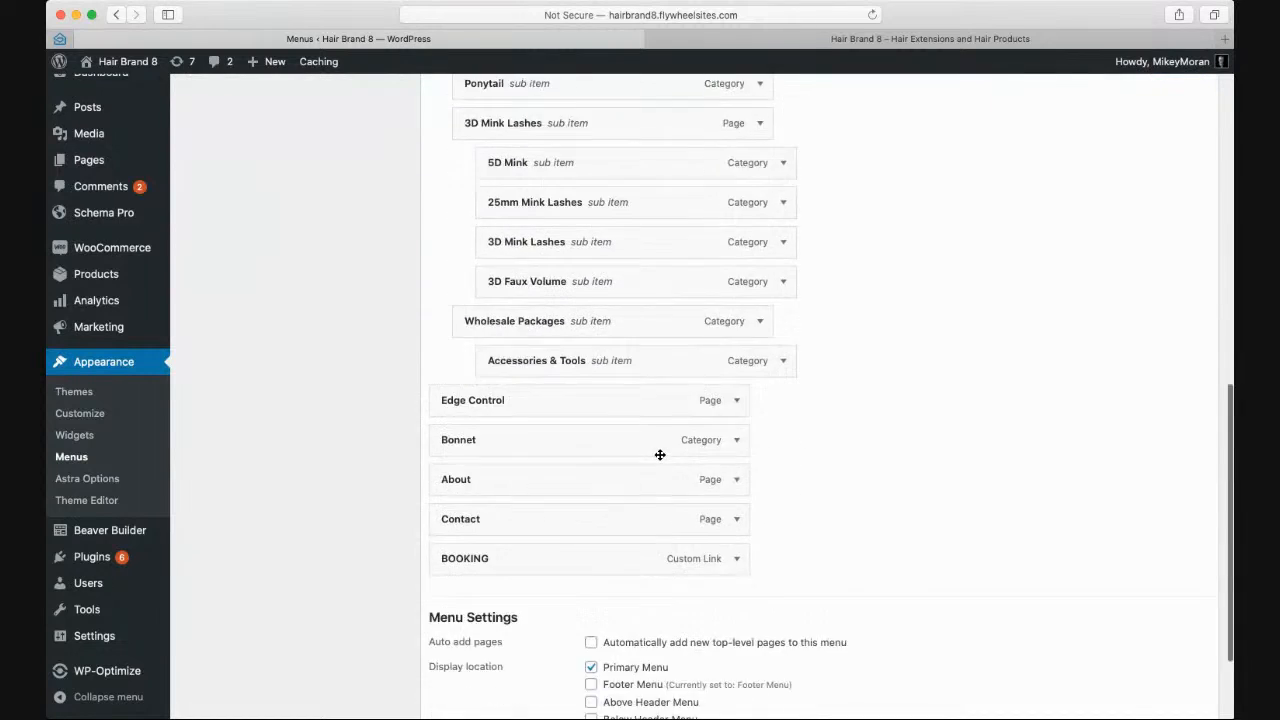
- Save the Main Menu with the BOOKING item, reload the live site and follow the BOOKING link in its navigation bar
scroll(660, 455, "down", 3)
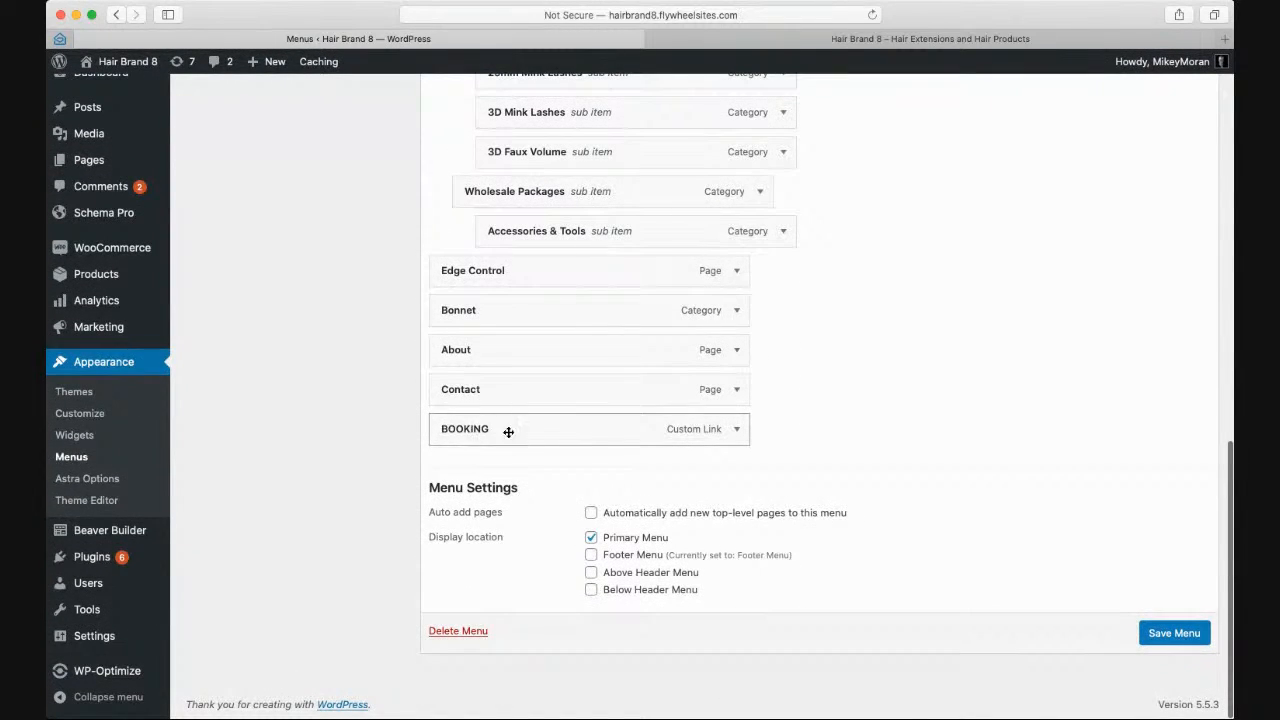
left_click(1172, 638)
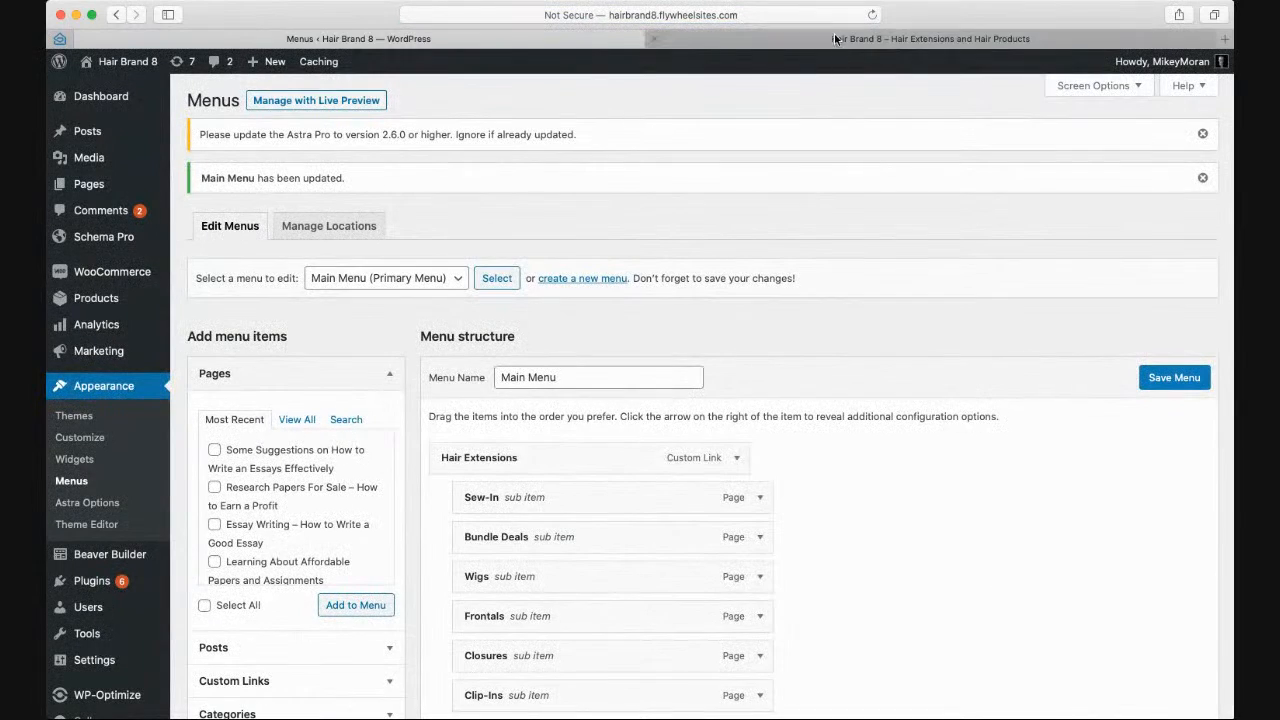
left_click(822, 40)
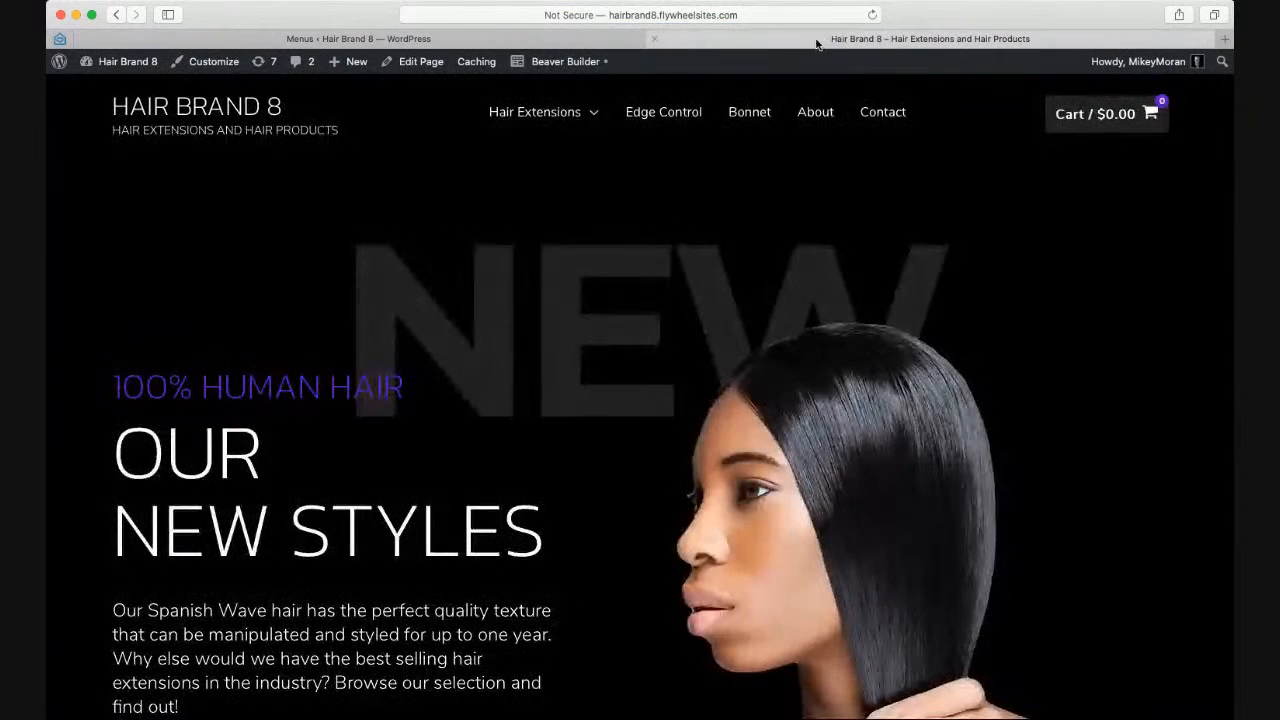
key("super+l")
key("Return")
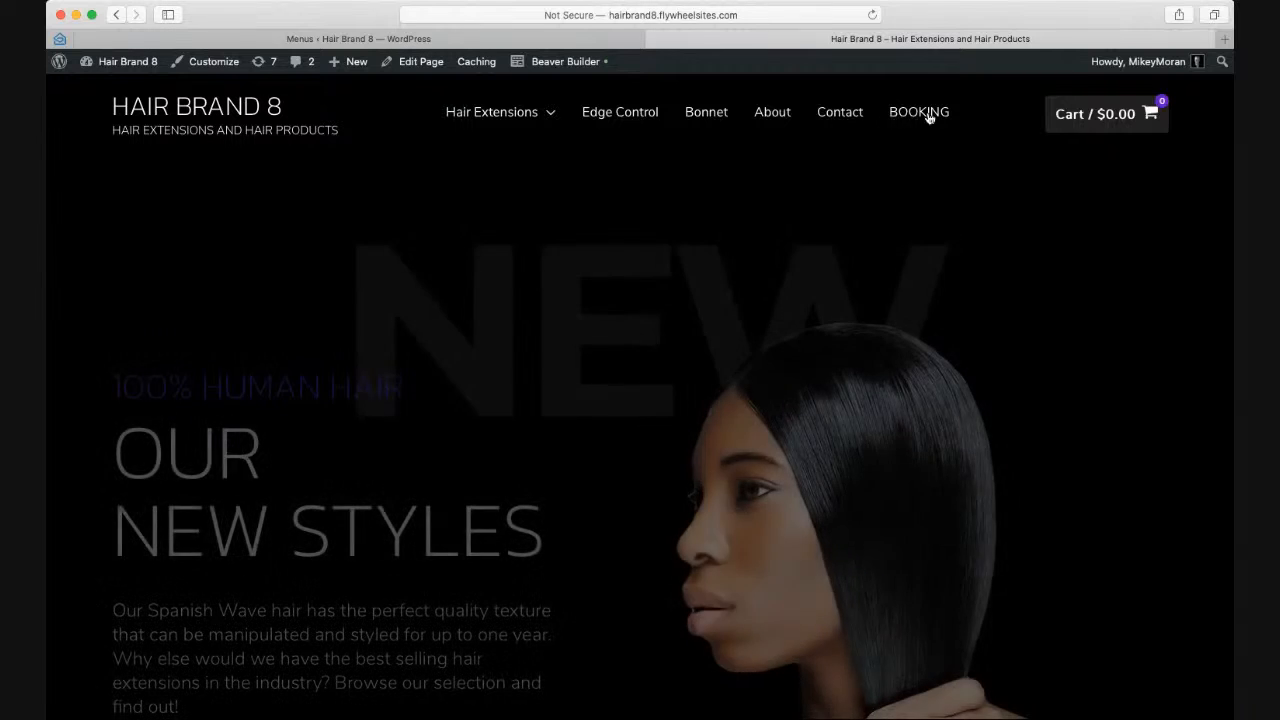
left_click(915, 114)
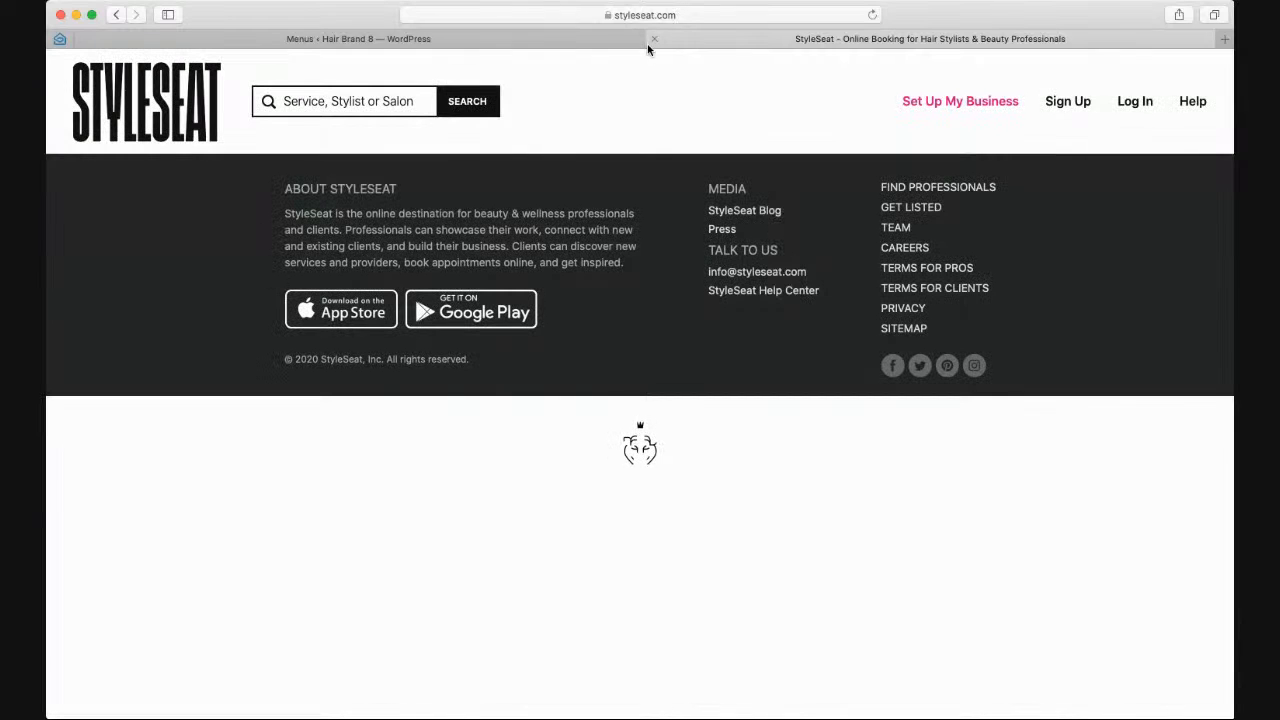
- Remove the BOOKING custom link from the Main Menu and save the menu
left_click(460, 44)
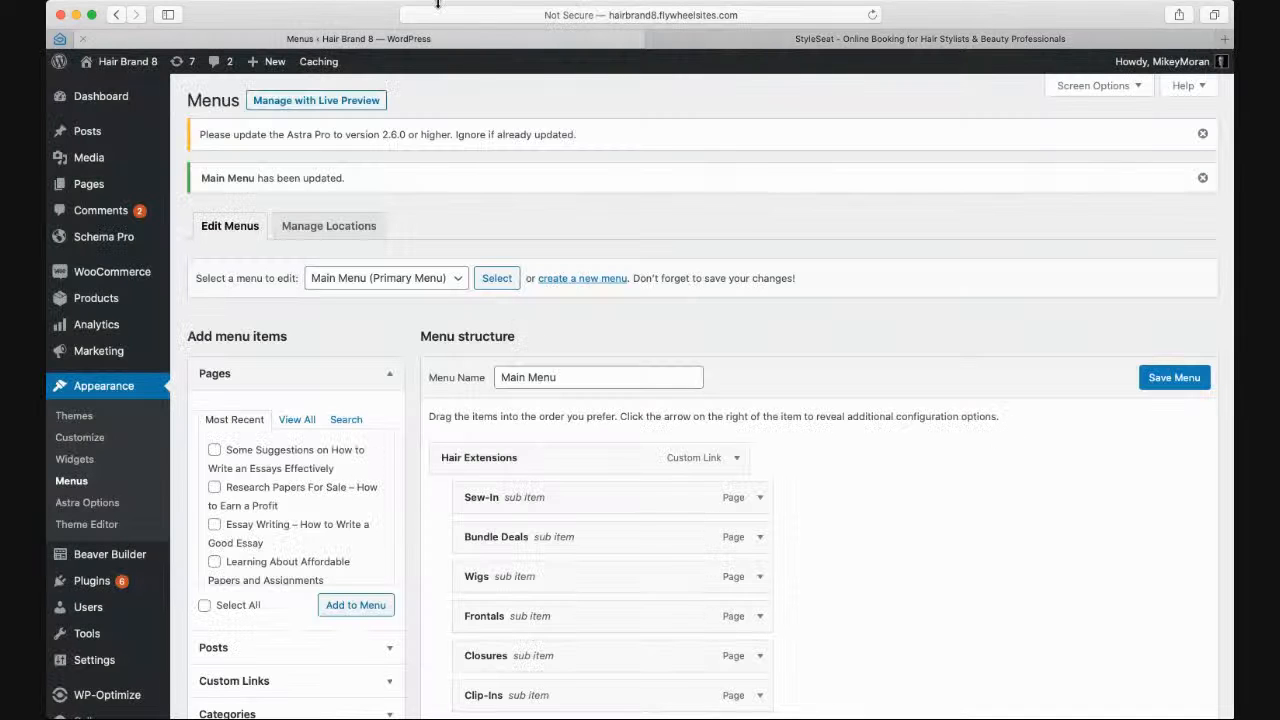
scroll(740, 580, "down", 10)
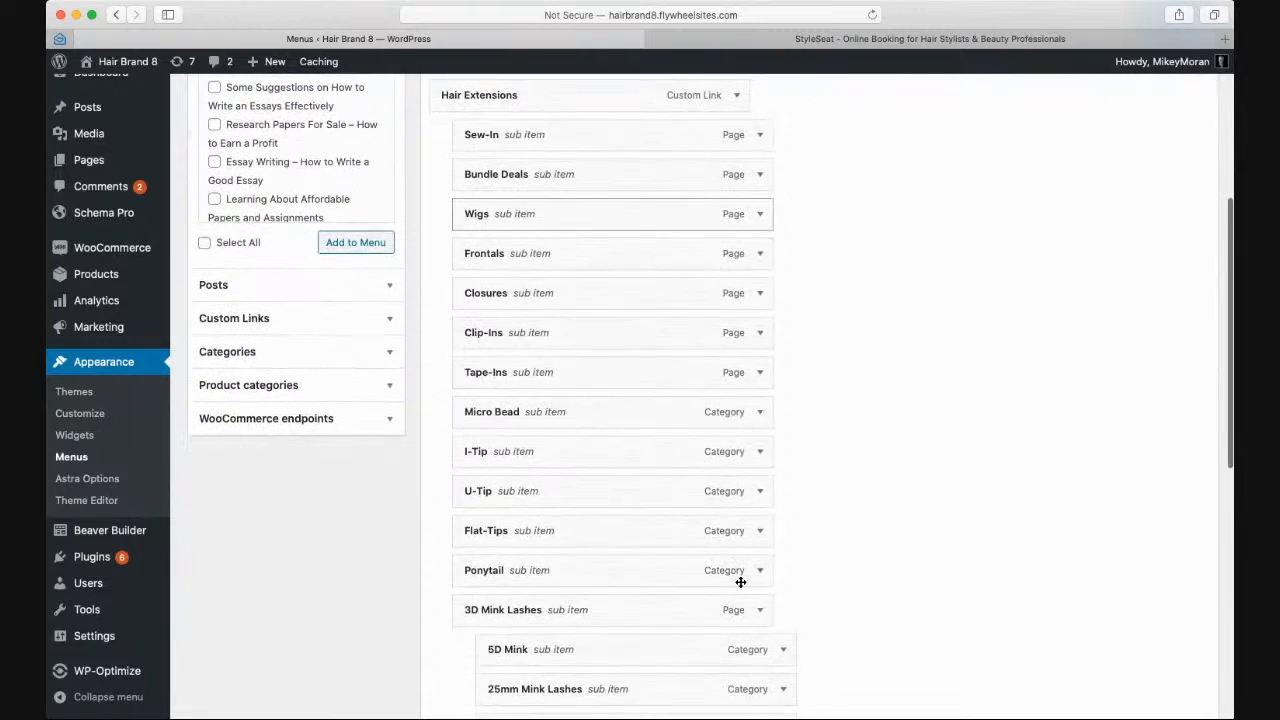
scroll(740, 580, "down", 9)
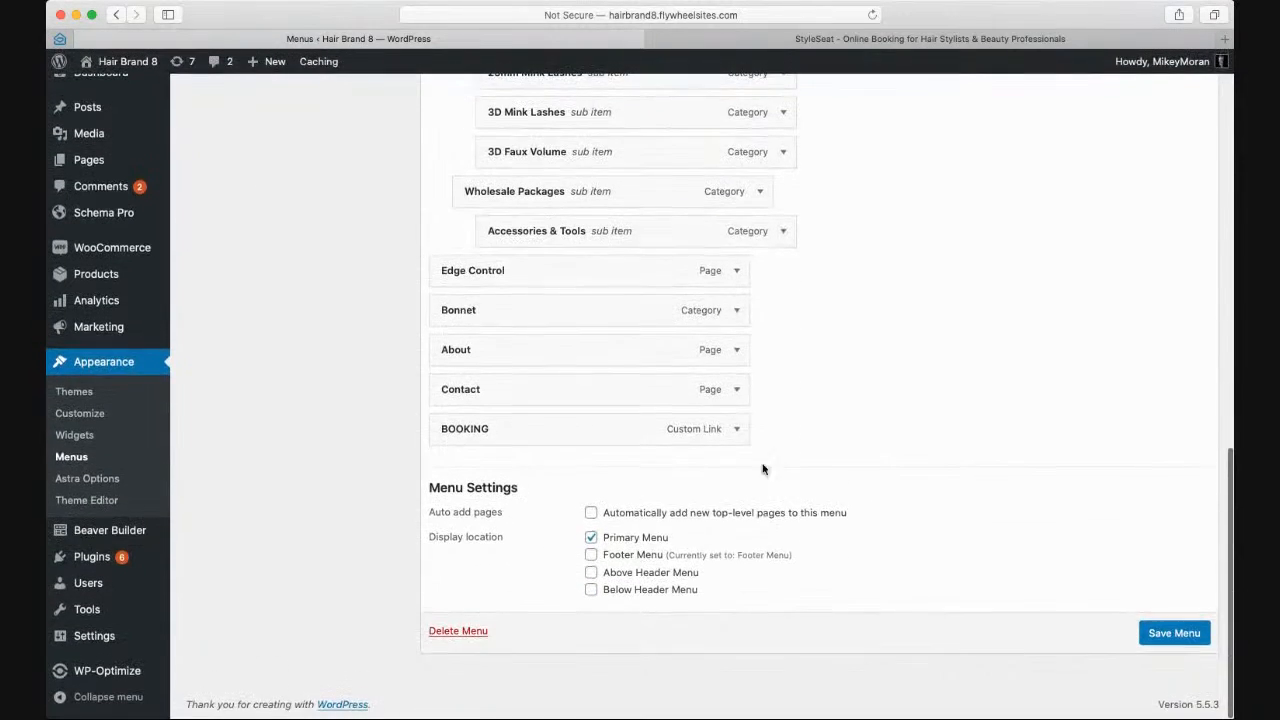
left_click(734, 428)
left_click(452, 627)
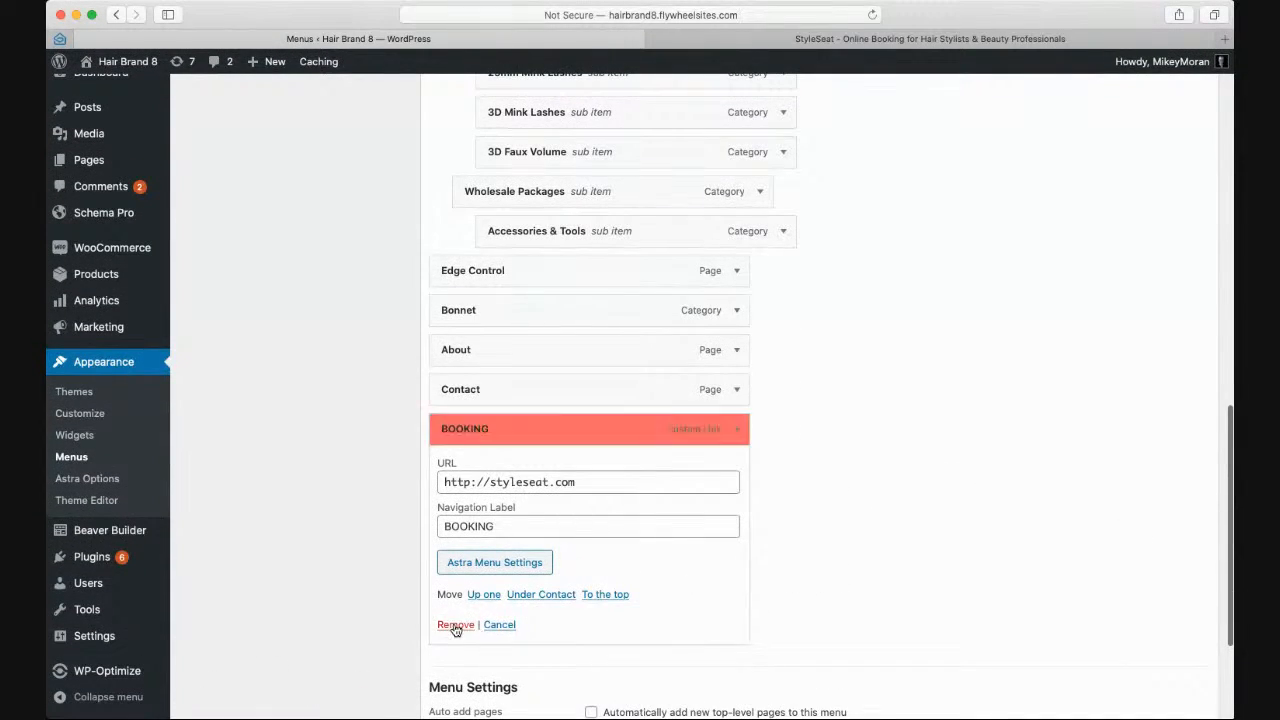
scroll(680, 397, "up", 20)
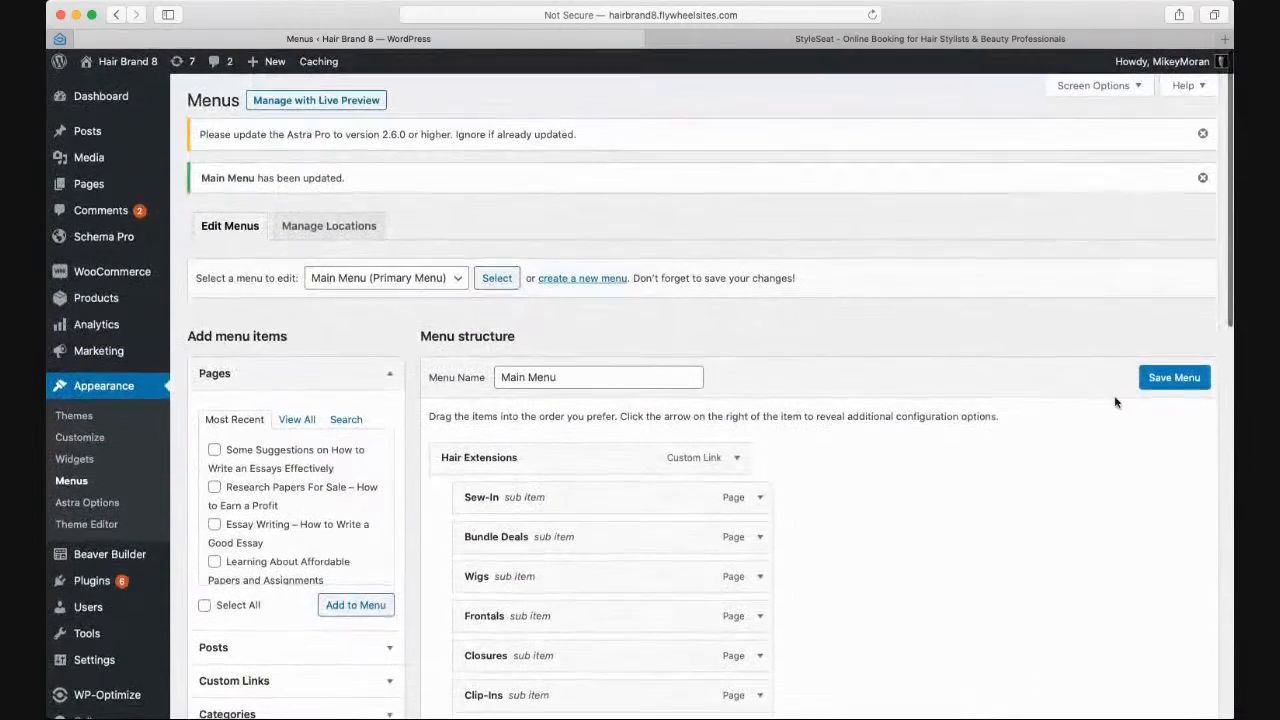
left_click(1166, 381)
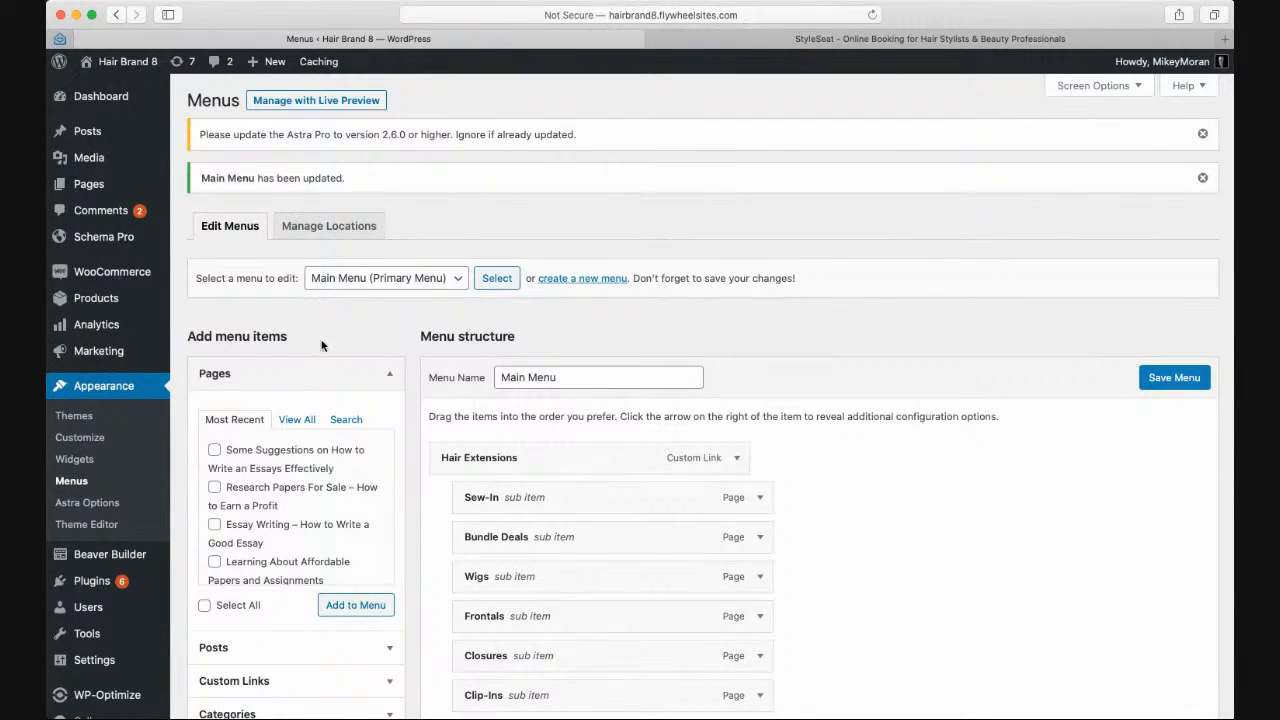
- Look through the Main Menu structure, from the Hair Extensions sub items down to the last top-level items
scroll(507, 410, "down", 5)
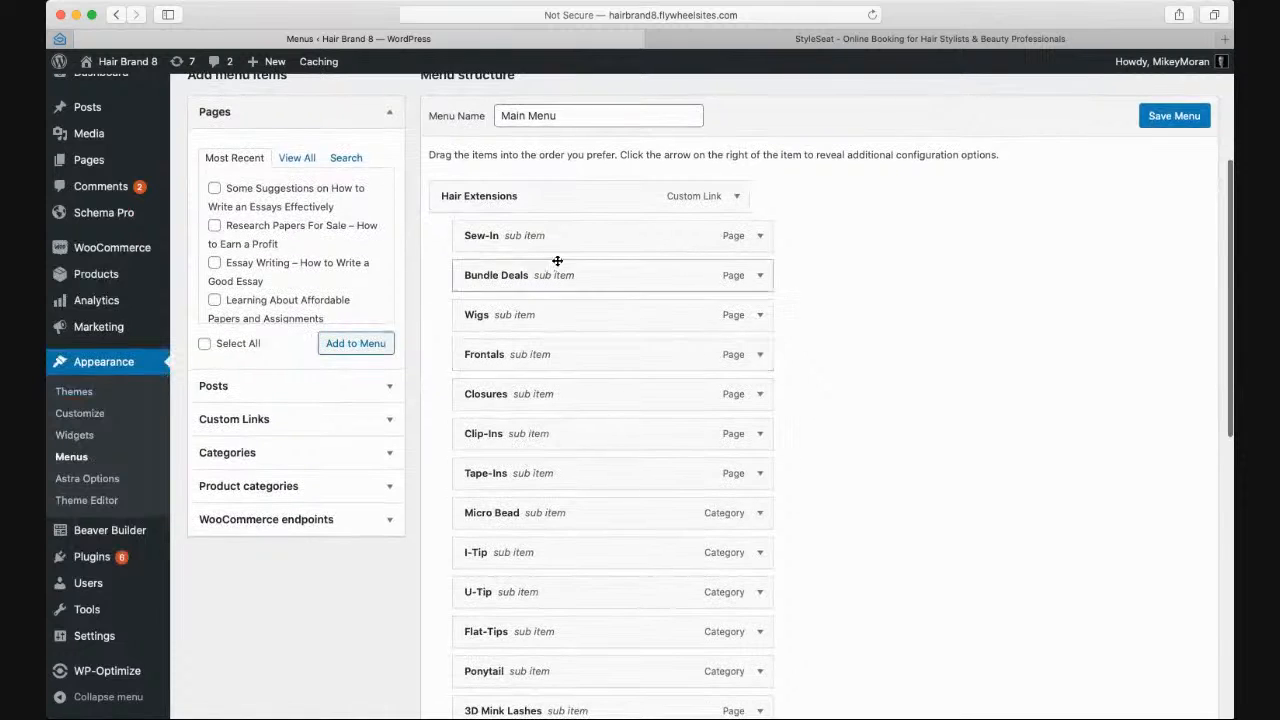
scroll(520, 467, "down", 8)
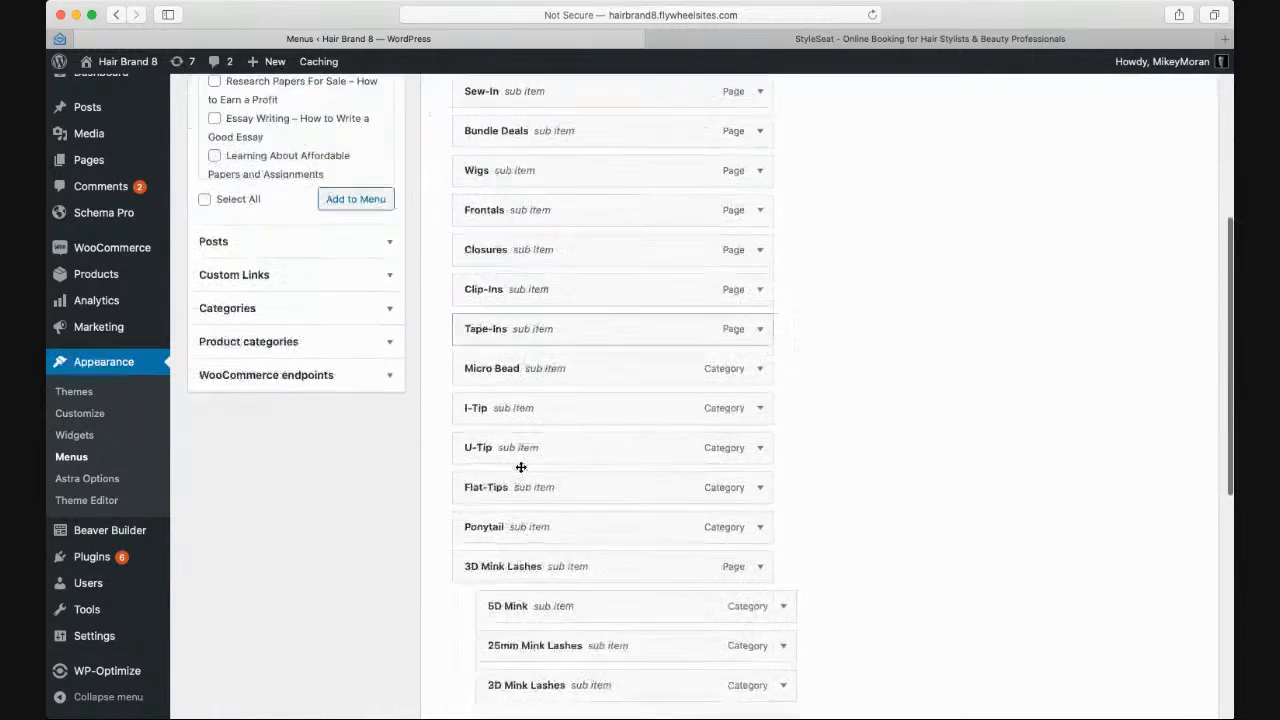
scroll(521, 467, "down", 2)
scroll(521, 467, "up", 3)
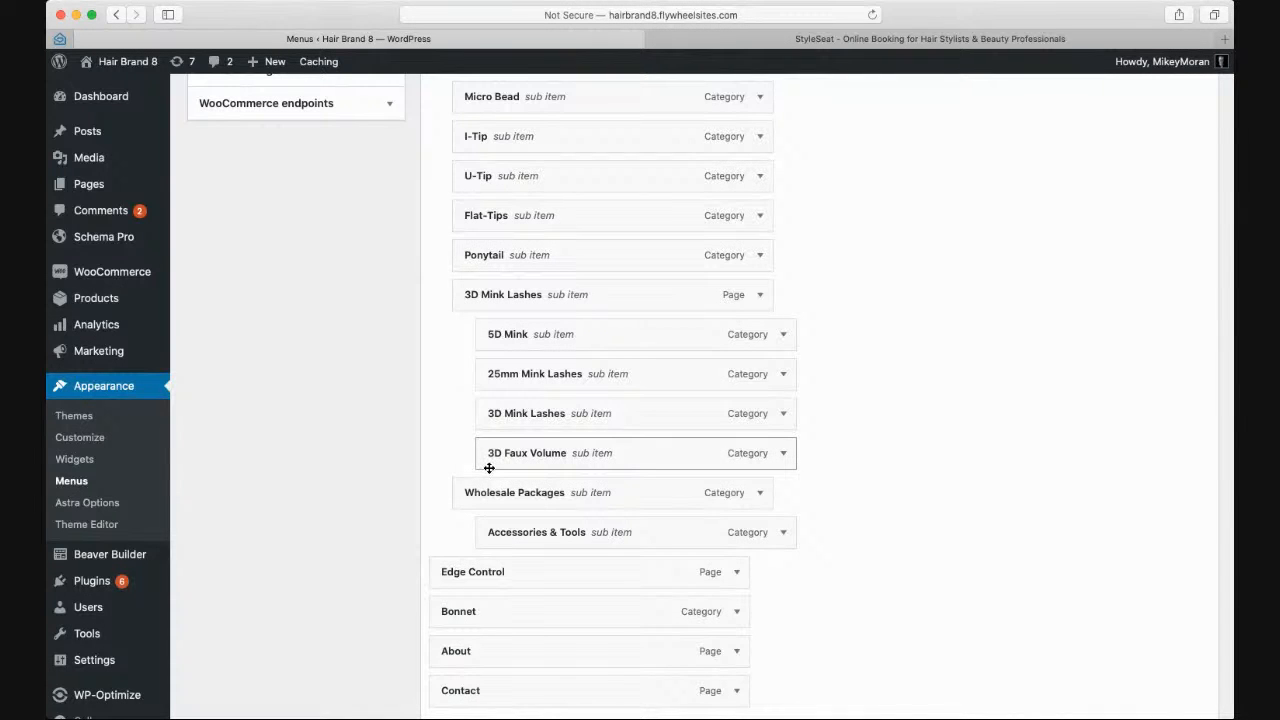
scroll(500, 274, "up", 6)
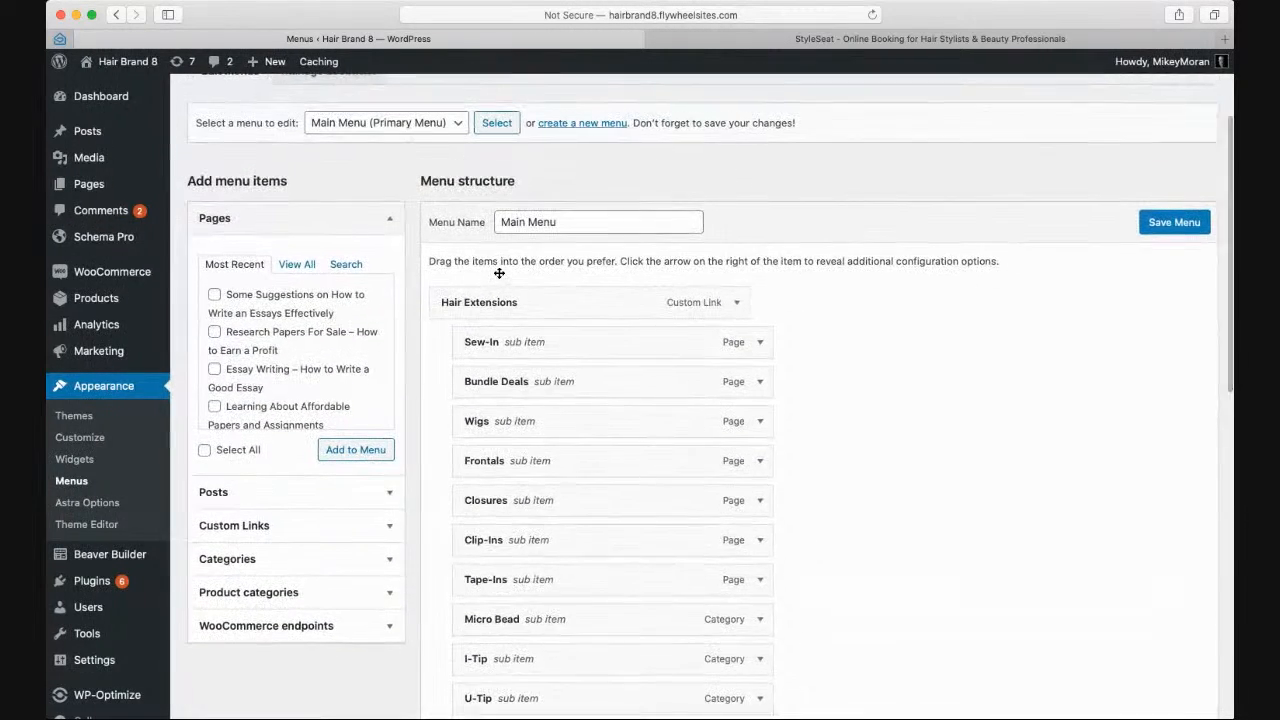
scroll(499, 277, "up", 2)
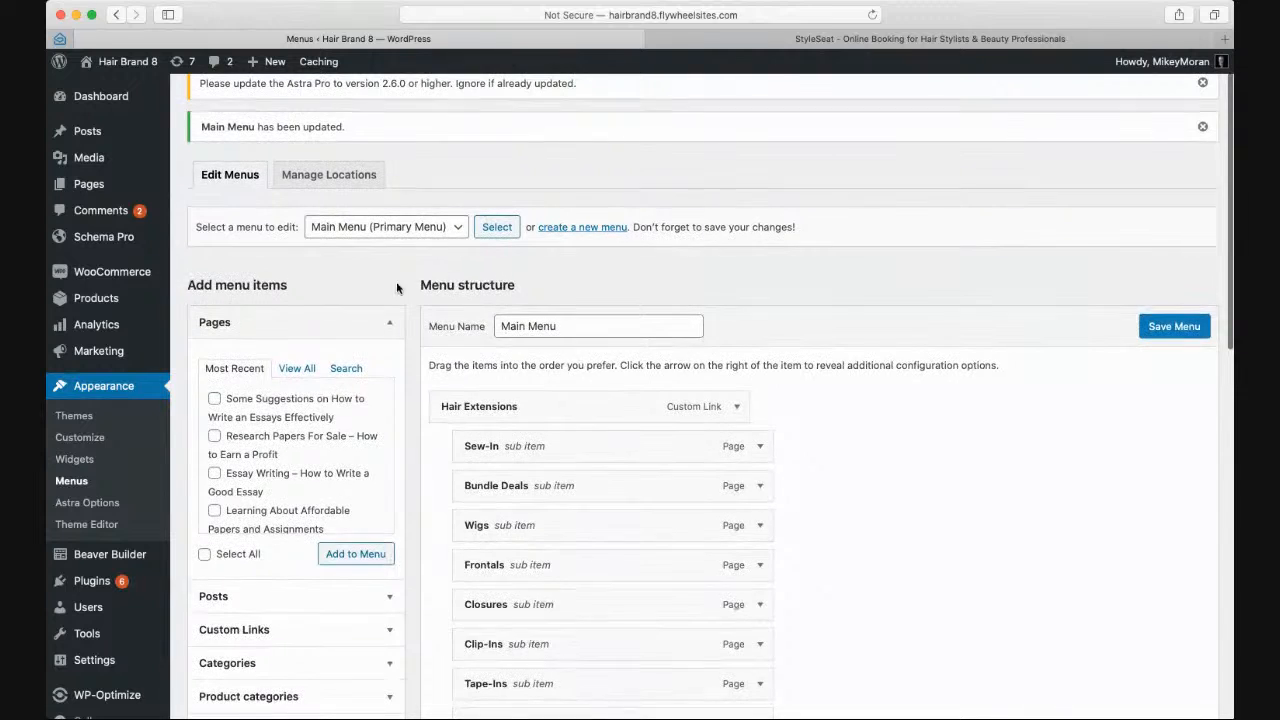